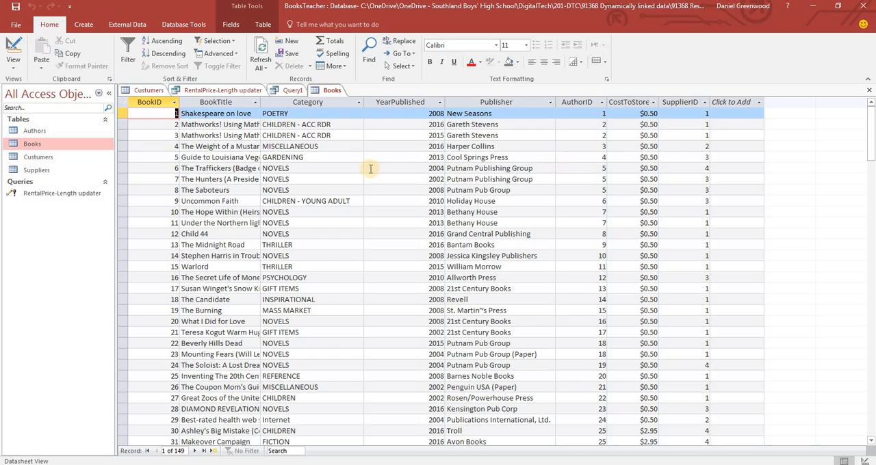
# Try to delete the RentalPrice-Length updater query
pyautogui.click(31, 195)
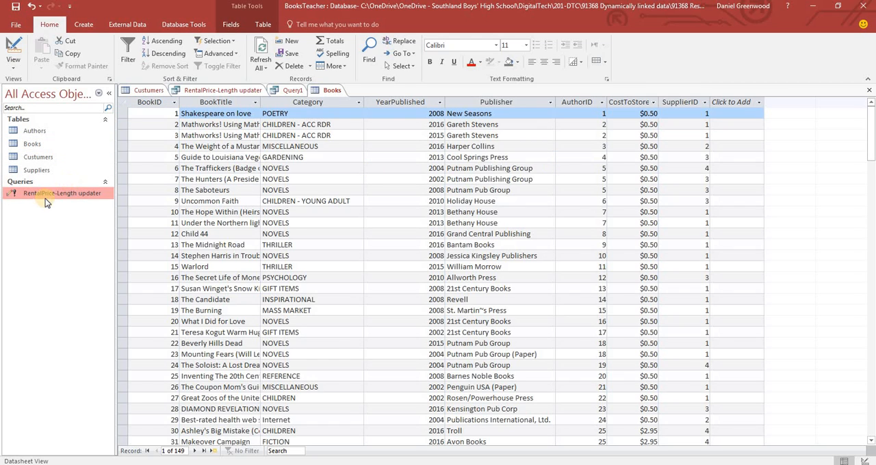
pyautogui.press('ctrl')
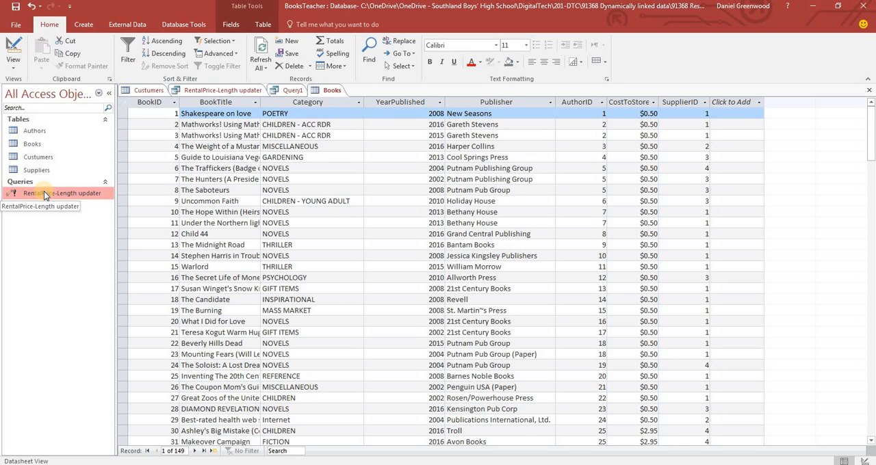
pyautogui.press('Delete')
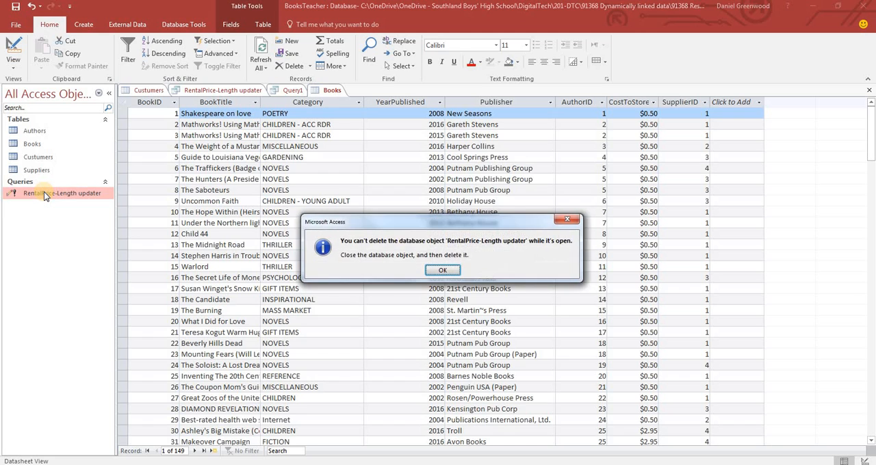
pyautogui.press('Return')
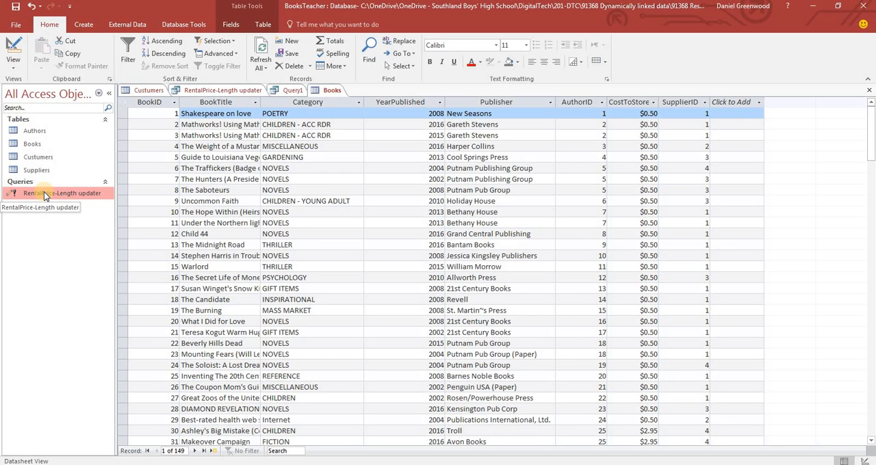
# Close Query1 without saving its design changes
pyautogui.click(293, 90)
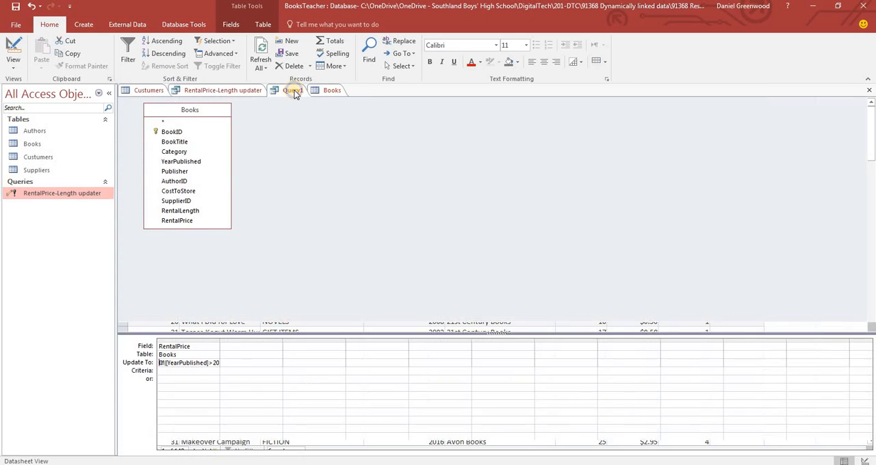
pyautogui.rightClick(294, 92)
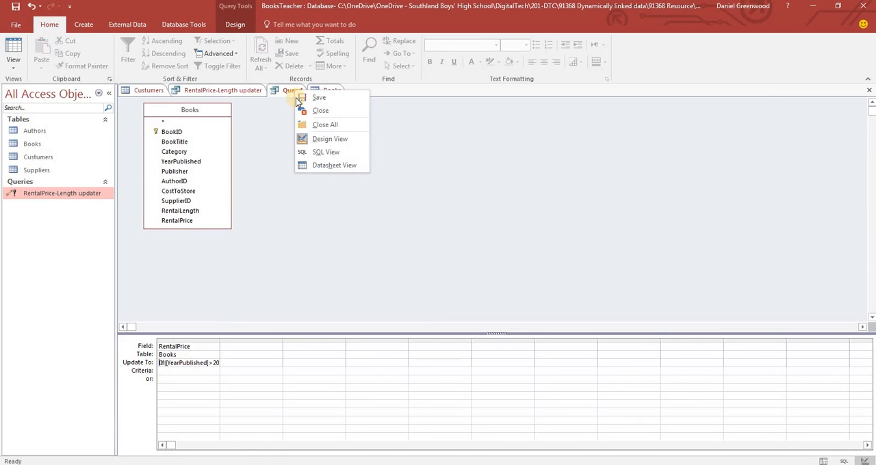
pyautogui.click(316, 110)
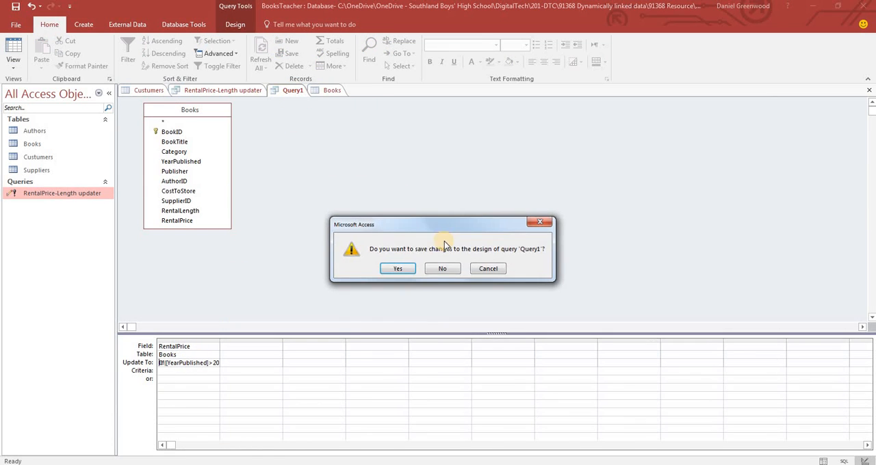
pyautogui.click(444, 269)
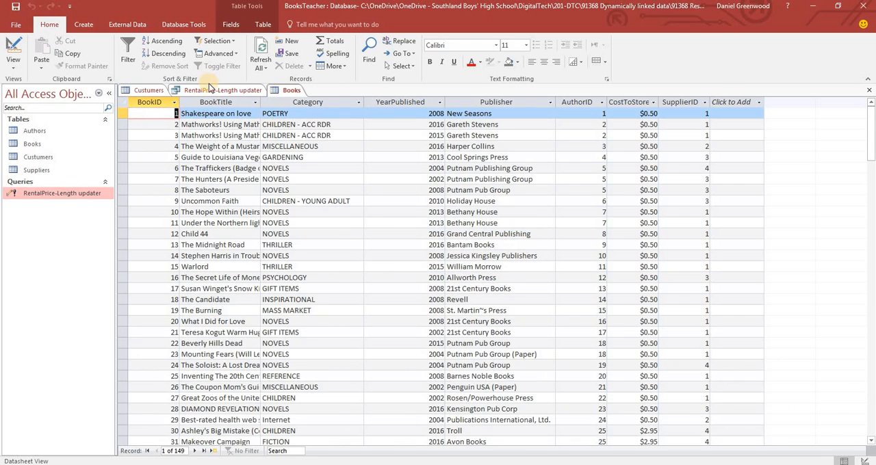
# Close all remaining open objects, saving the Custumers table layout and the RentalPrice-Length updater query design
pyautogui.rightClick(219, 90)
pyautogui.click(253, 128)
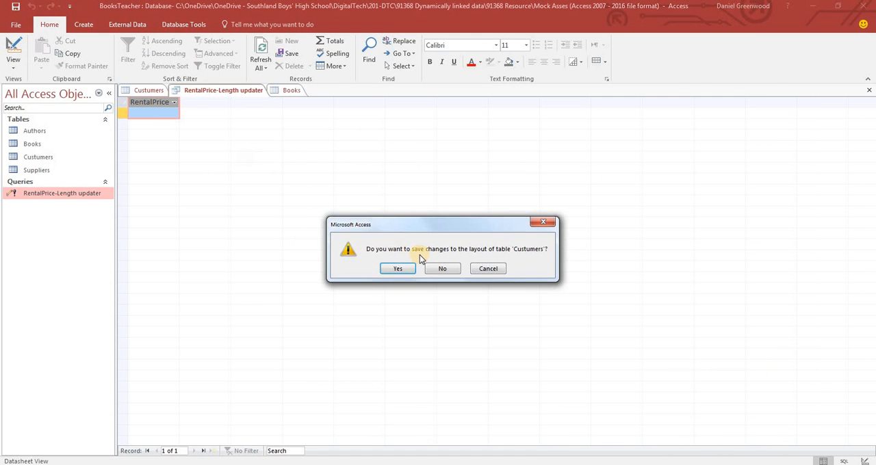
pyautogui.click(406, 269)
pyautogui.click(408, 269)
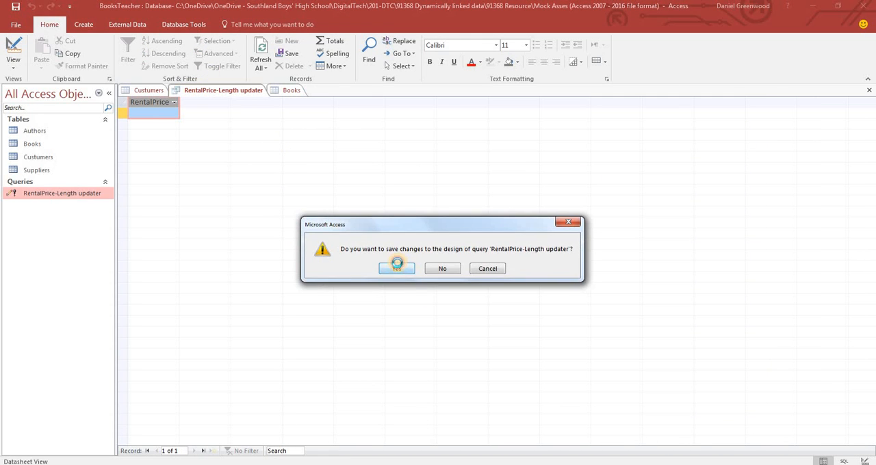
# Delete the RentalPrice-Length updater query from the database
pyautogui.rightClick(56, 193)
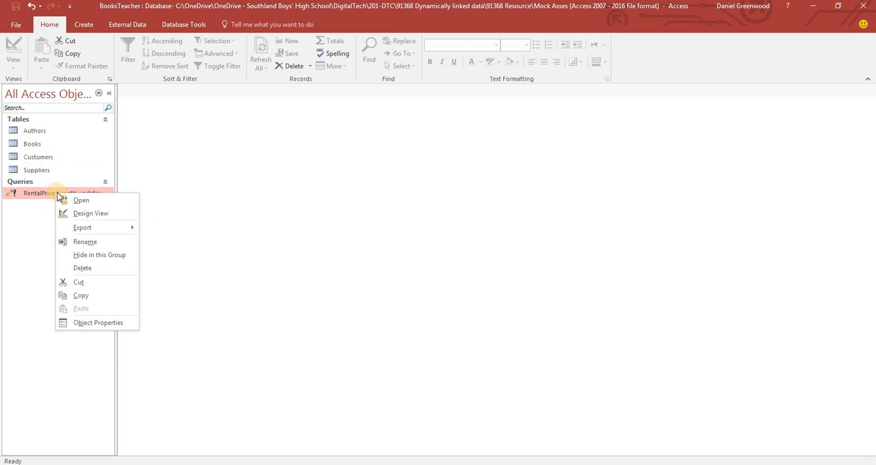
pyautogui.click(85, 269)
pyautogui.press('Return')
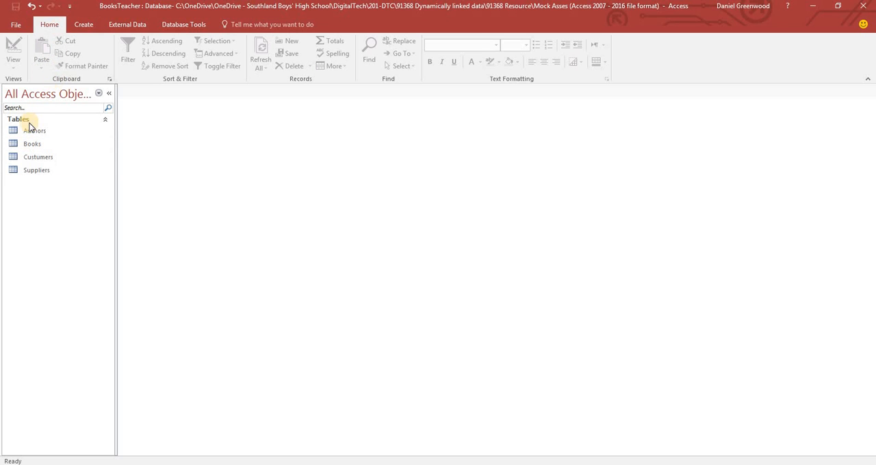
# Open the Books table in Design View
pyautogui.doubleClick(27, 143)
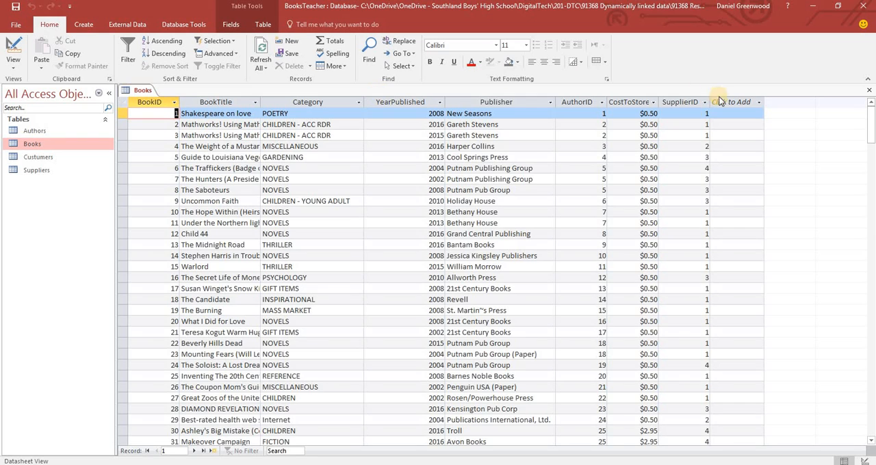
pyautogui.click(13, 60)
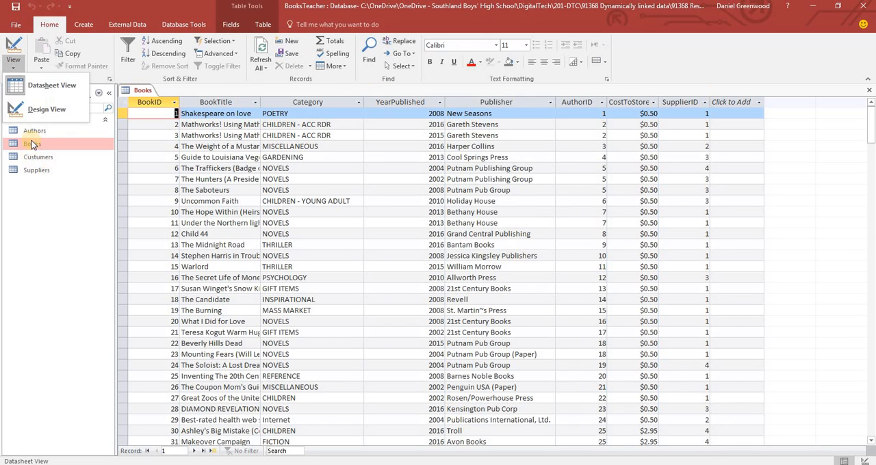
pyautogui.click(47, 109)
# Add a BookAge field below SupplierID with the Calculated data type
pyautogui.click(216, 195)
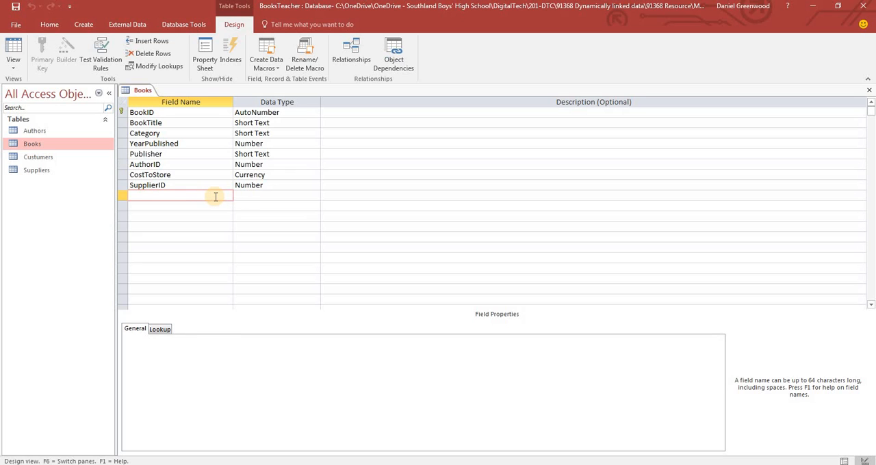
pyautogui.write('BookAge')
pyautogui.press('Tab')
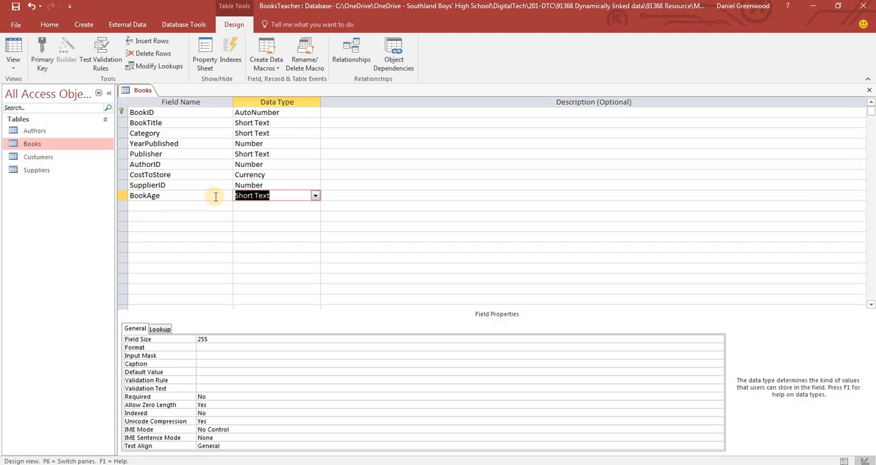
pyautogui.write('ca')
pyautogui.press('Return')
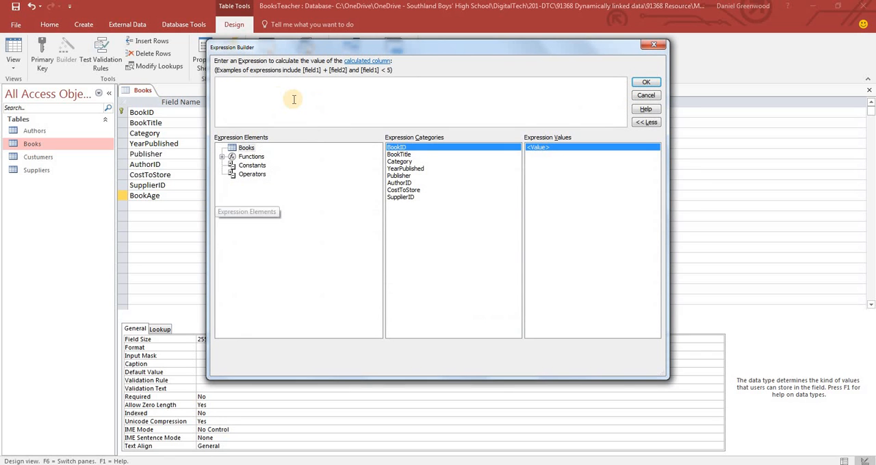
# Build the expression 2017-[YearPublished] for the BookAge field
pyautogui.moveTo(279, 49); pyautogui.dragTo(372, 69)
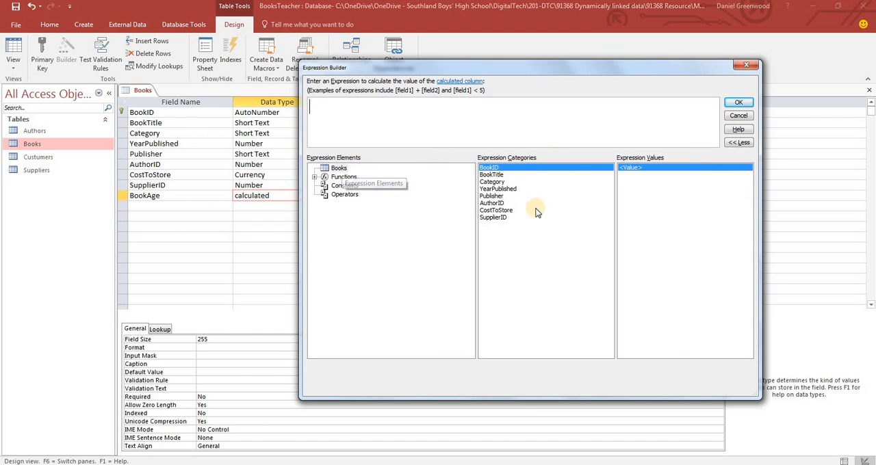
pyautogui.doubleClick(498, 189)
pyautogui.press('Left')
pyautogui.press('Left')
pyautogui.press('Left')
pyautogui.press('Left')
pyautogui.press('Left')
pyautogui.press('Left')
pyautogui.press('Left')
pyautogui.press('Left')
pyautogui.press('Left')
pyautogui.press('Left')
pyautogui.press('Left')
pyautogui.press('Left')
pyautogui.press('Left')
pyautogui.press('Left')
pyautogui.press('Left')
pyautogui.press('Left')
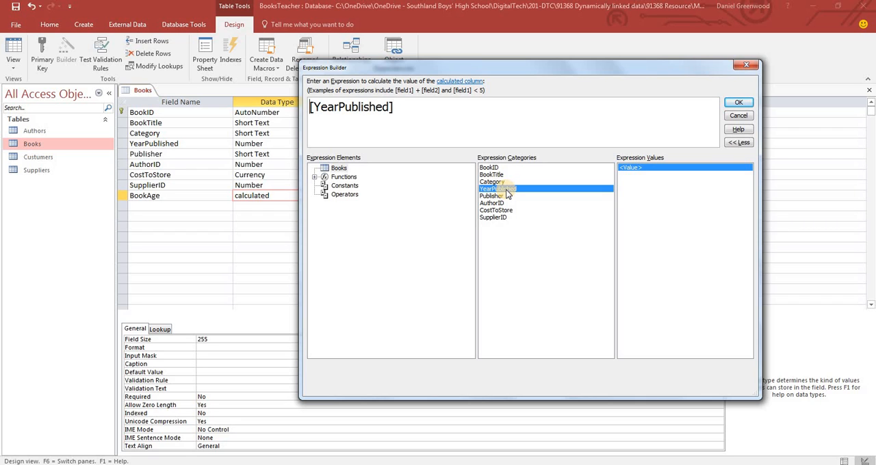
pyautogui.write('2017')
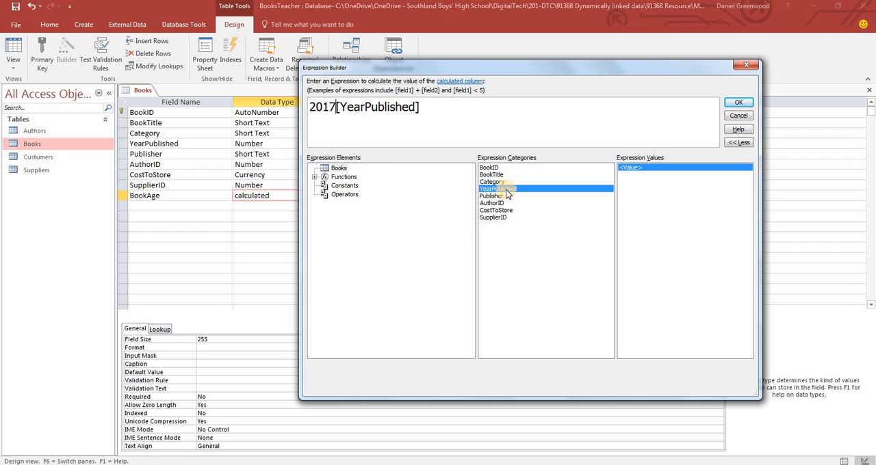
pyautogui.write('-')
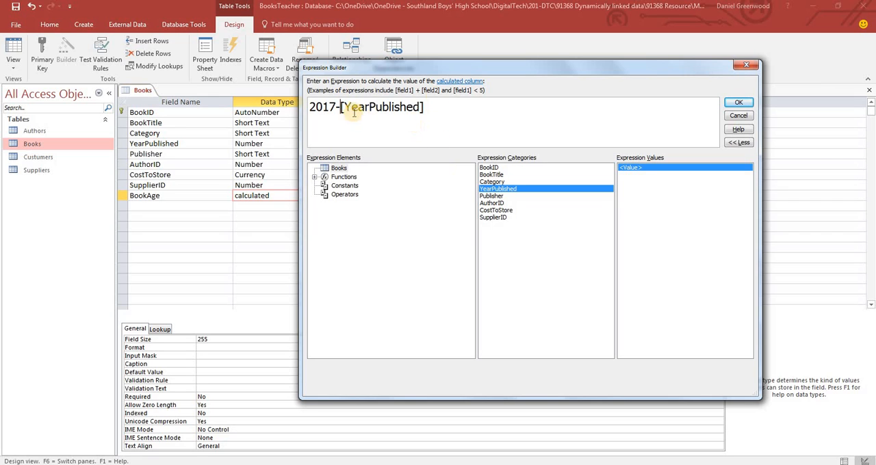
# Try date() in place of 2017 in the BookAge expression, and clear it from in front of -[YearPublished]
pyautogui.moveTo(336, 107); pyautogui.dragTo(308, 106)
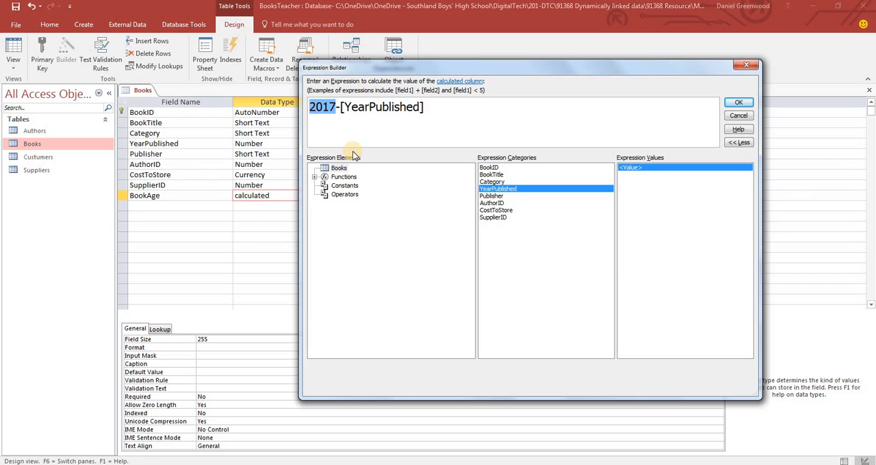
pyautogui.write('date()')
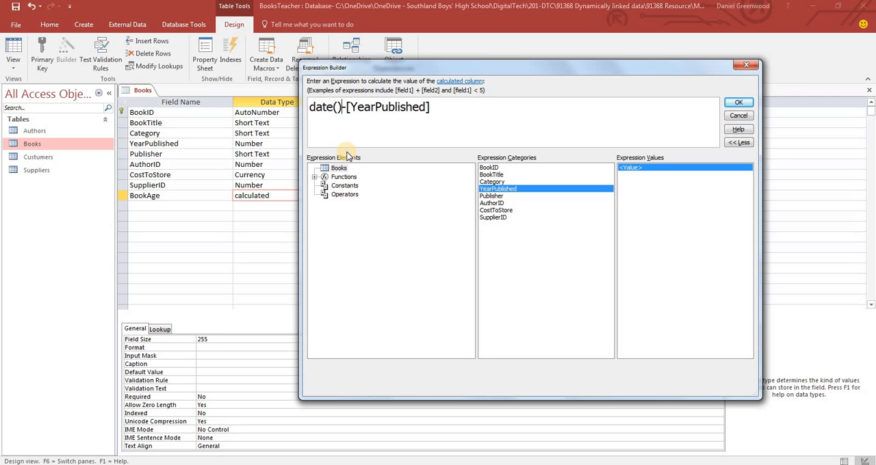
pyautogui.press('BackSpace')
pyautogui.press('BackSpace')
pyautogui.press('BackSpace')
pyautogui.press('BackSpace')
pyautogui.press('BackSpace')
pyautogui.press('BackSpace')
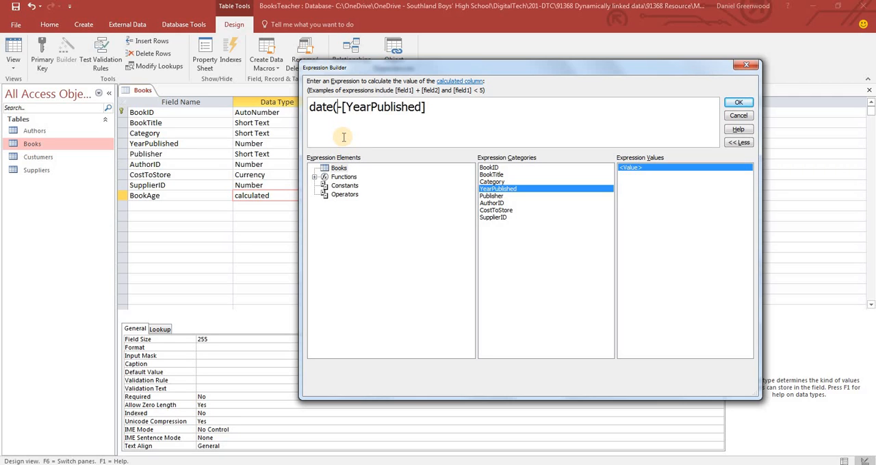
pyautogui.write('201')
pyautogui.press('BackSpace')
pyautogui.press('BackSpace')
pyautogui.press('BackSpace')
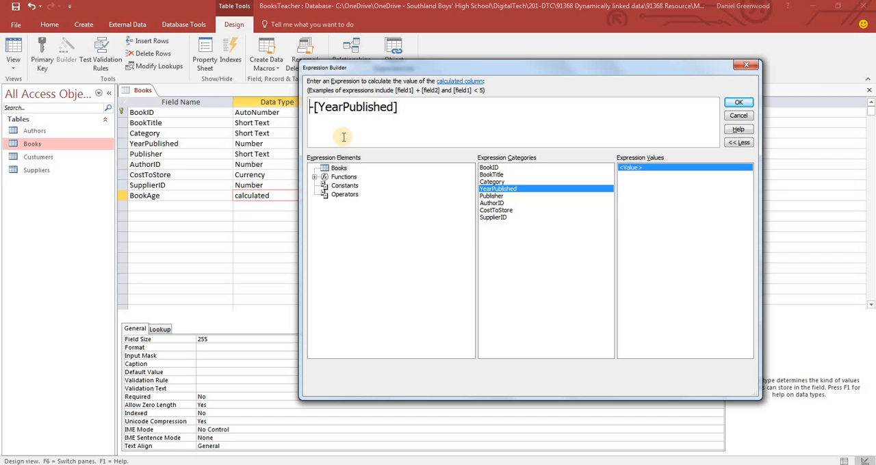
# Try to apply year()-[YearPublished] as the BookAge expression
pyautogui.write('year')
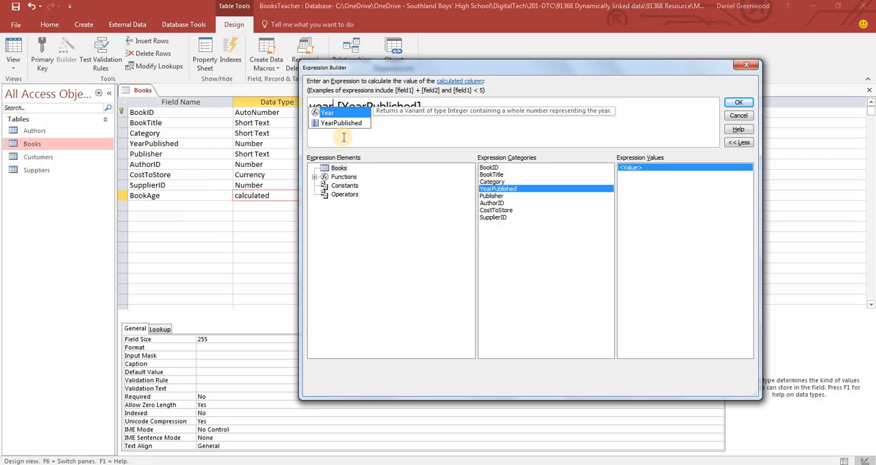
pyautogui.write('()')
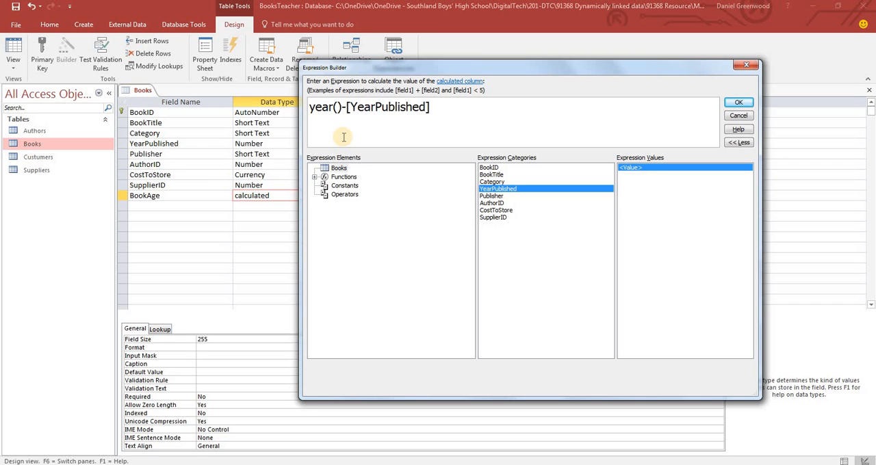
pyautogui.press('Return')
pyautogui.press('BackSpace')
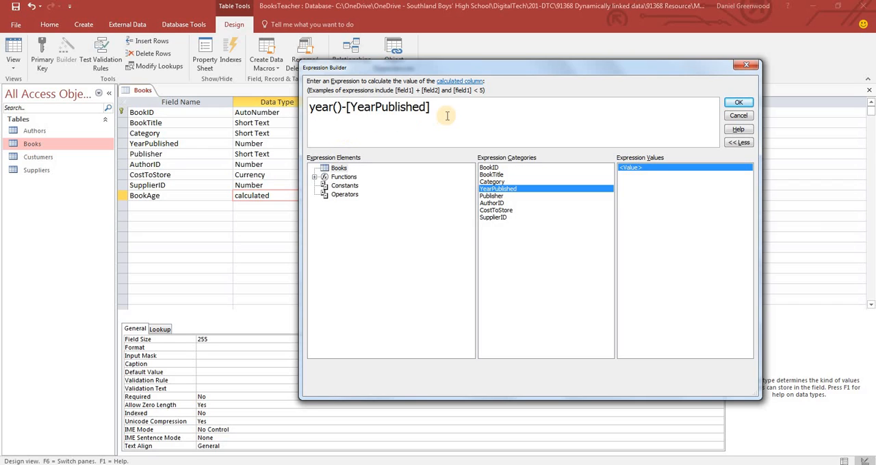
pyautogui.click(734, 104)
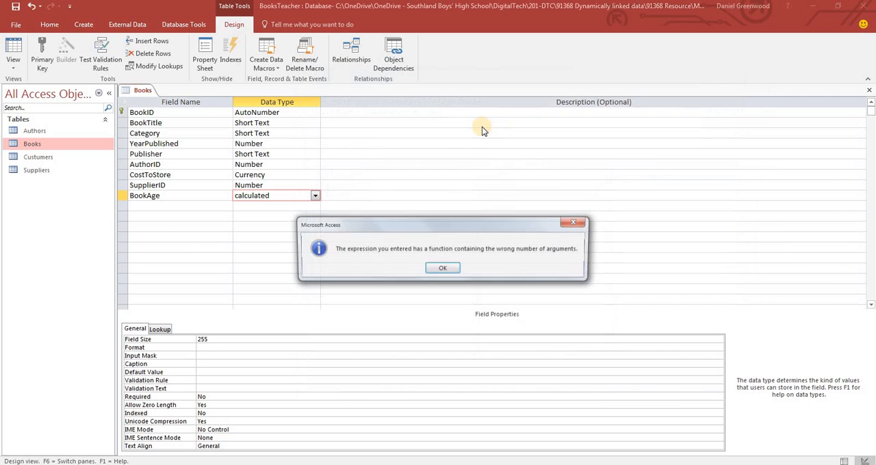
pyautogui.click(442, 270)
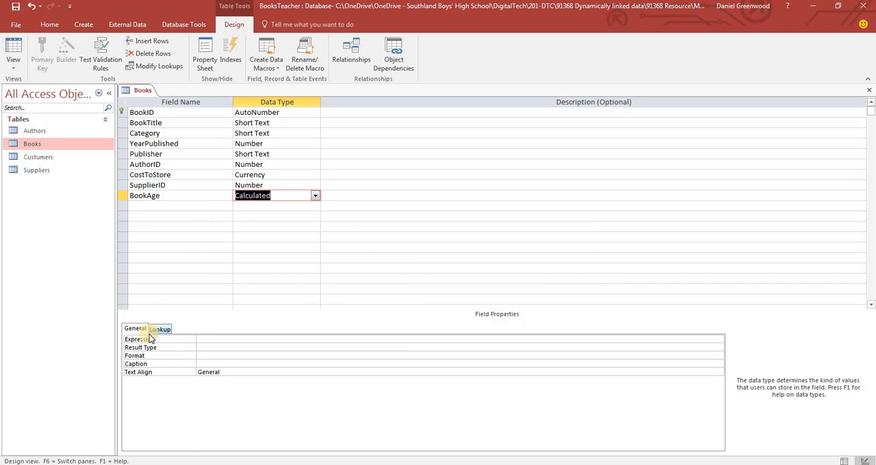
# Try building the BookAge expression as =Year(date())-[YearPublished] in the Expression Builder
pyautogui.click(243, 340)
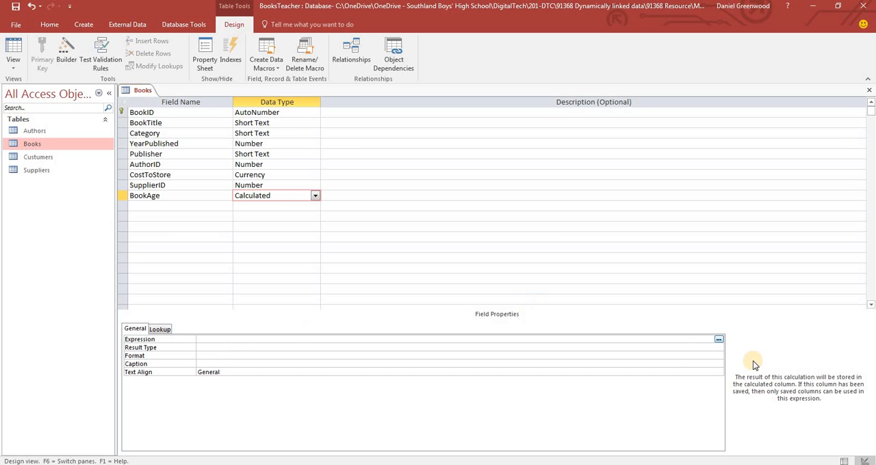
pyautogui.click(719, 339)
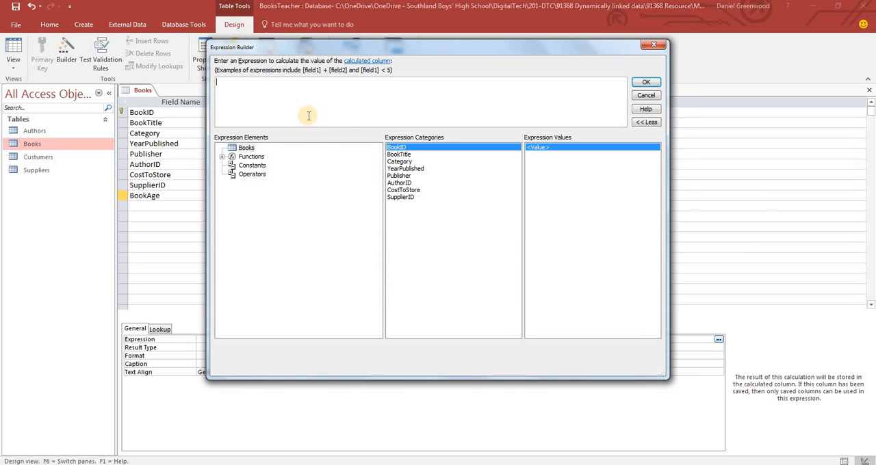
pyautogui.write('=year')
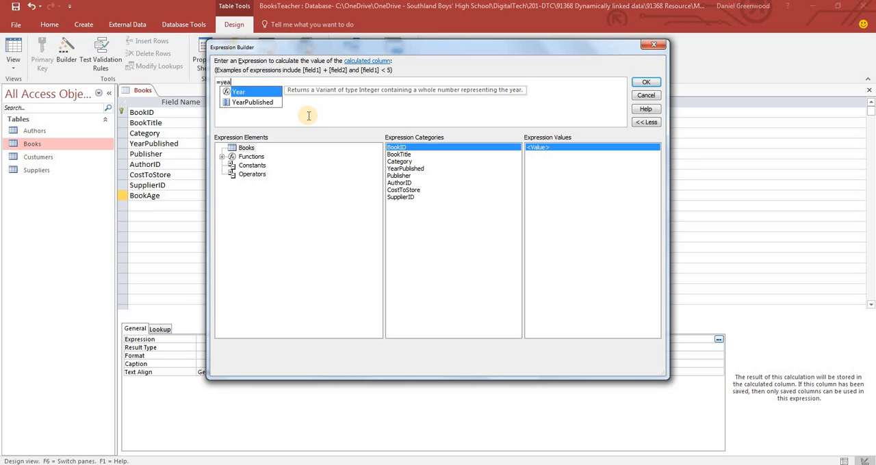
pyautogui.doubleClick(240, 92)
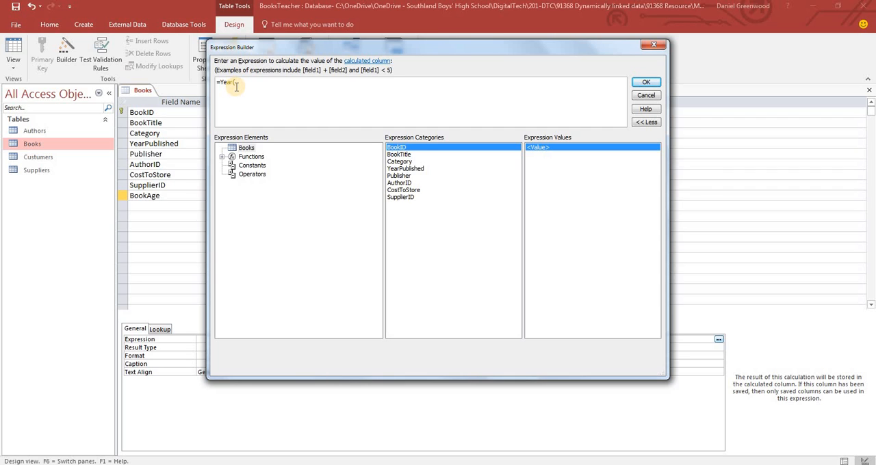
pyautogui.click(235, 86)
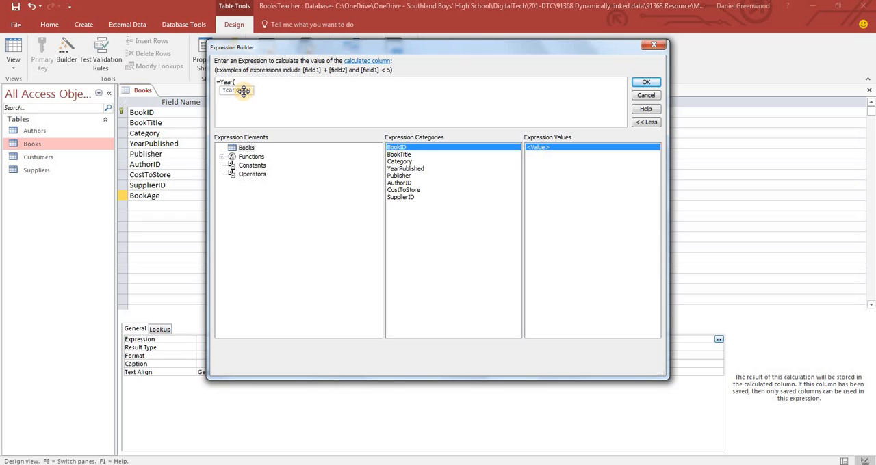
pyautogui.write('date')
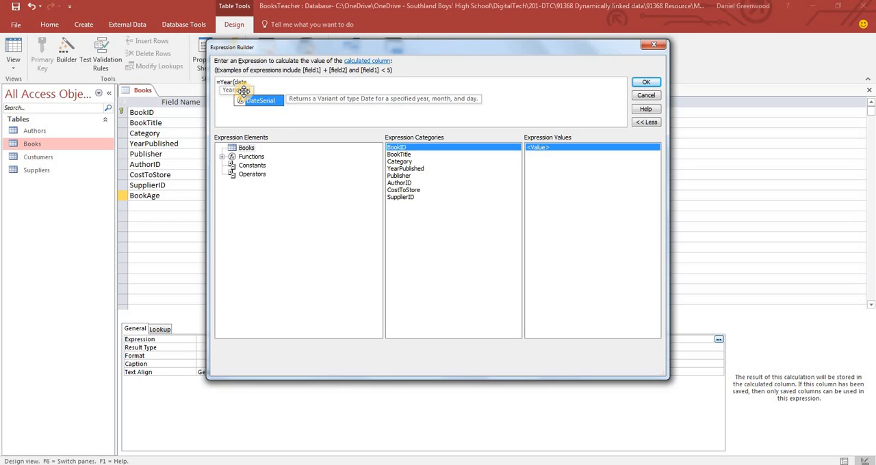
pyautogui.write('())')
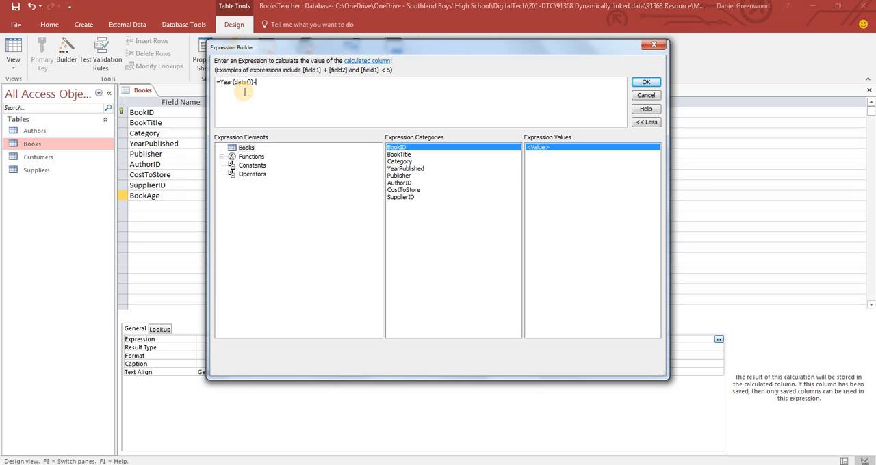
pyautogui.write('-')
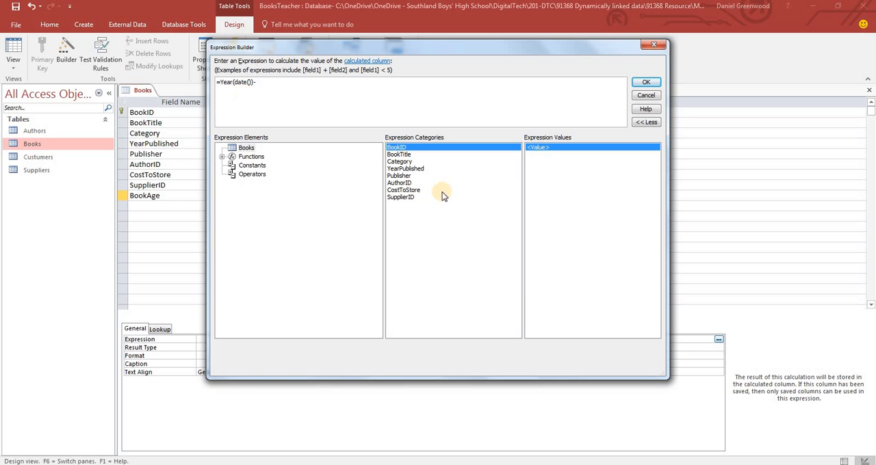
pyautogui.doubleClick(408, 168)
pyautogui.click(650, 82)
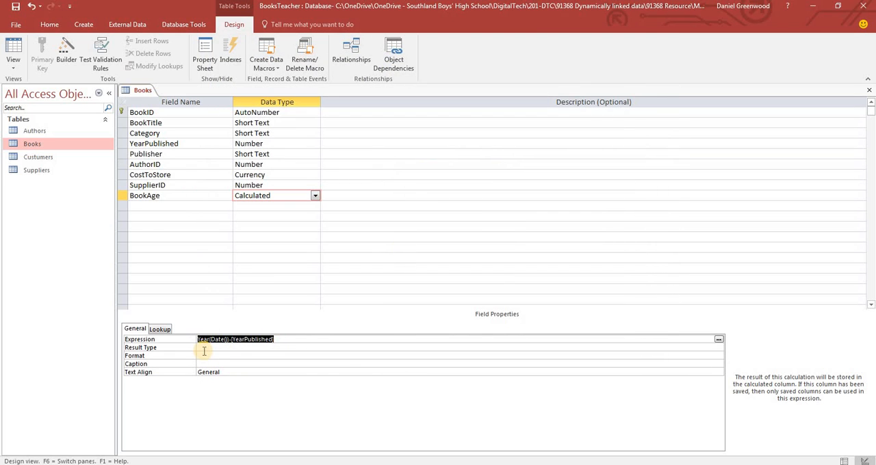
# Try to save the Books table with the Year(Date())-[YearPublished] expression and switch to Datasheet view
pyautogui.click(13, 51)
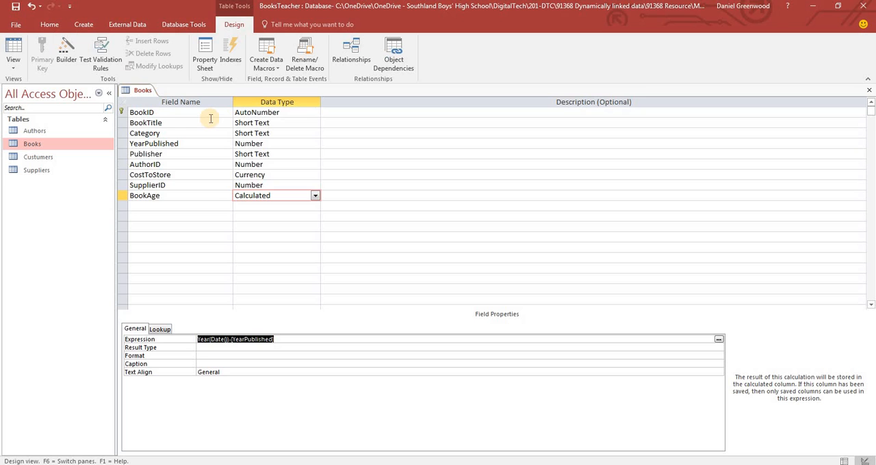
pyautogui.click(13, 47)
pyautogui.click(419, 269)
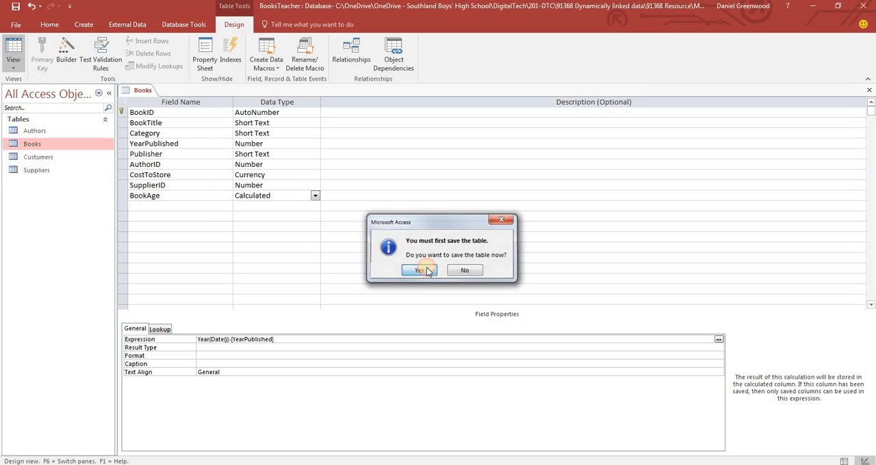
pyautogui.click(439, 271)
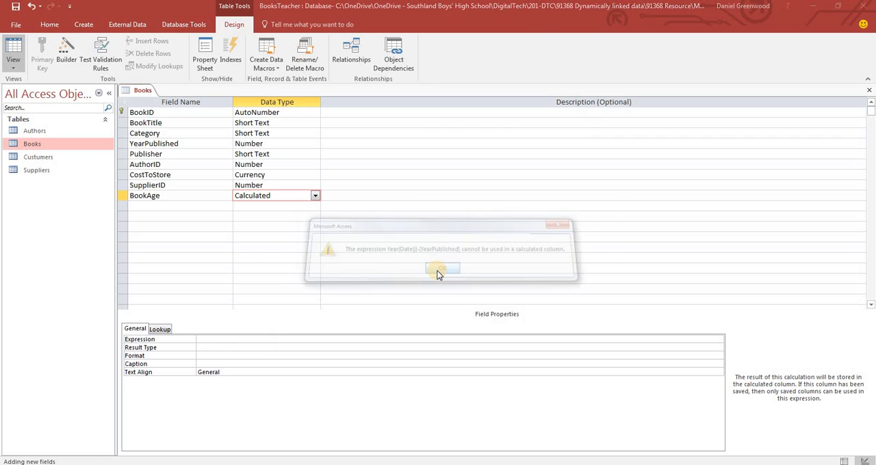
pyautogui.click(438, 276)
pyautogui.click(285, 340)
pyautogui.moveTo(101, 347); pyautogui.dragTo(173, 336)
pyautogui.press('Delete')
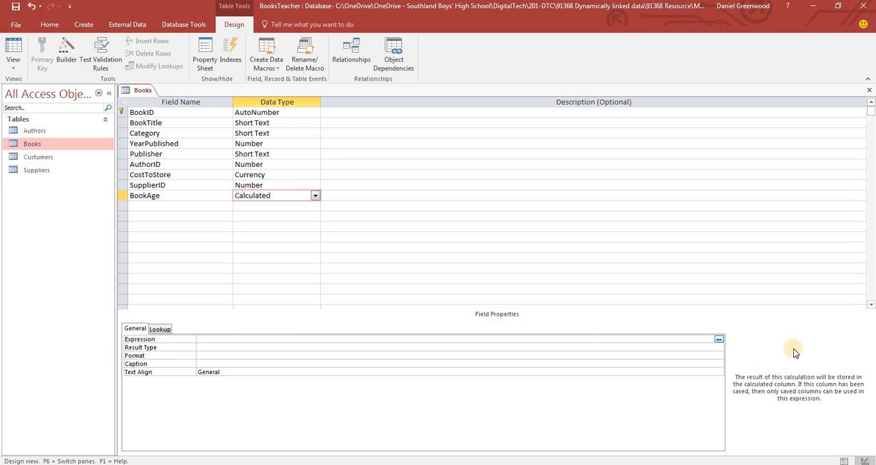
# Set the BookAge field's expression to 2017-[YearPublished]
pyautogui.click(717, 340)
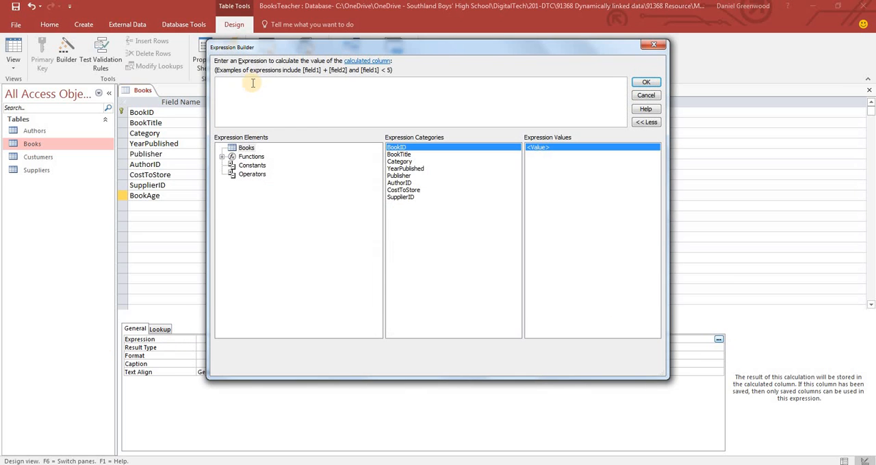
pyautogui.click(252, 82)
pyautogui.write('2017-')
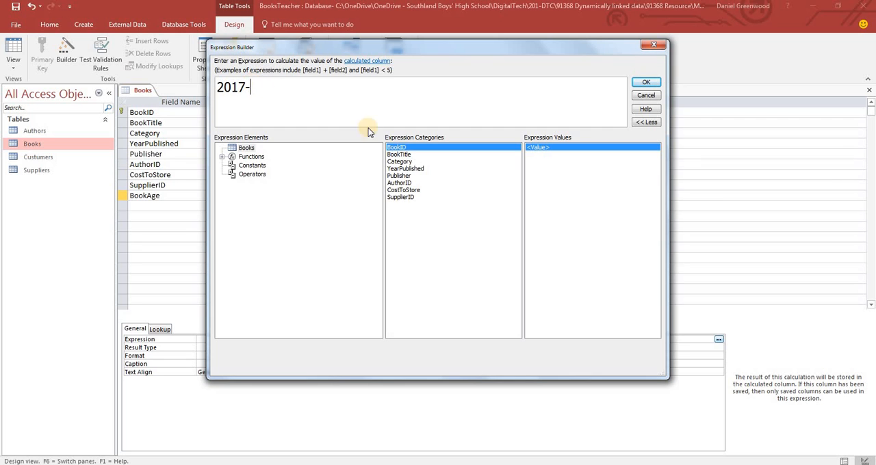
pyautogui.doubleClick(405, 168)
pyautogui.click(645, 83)
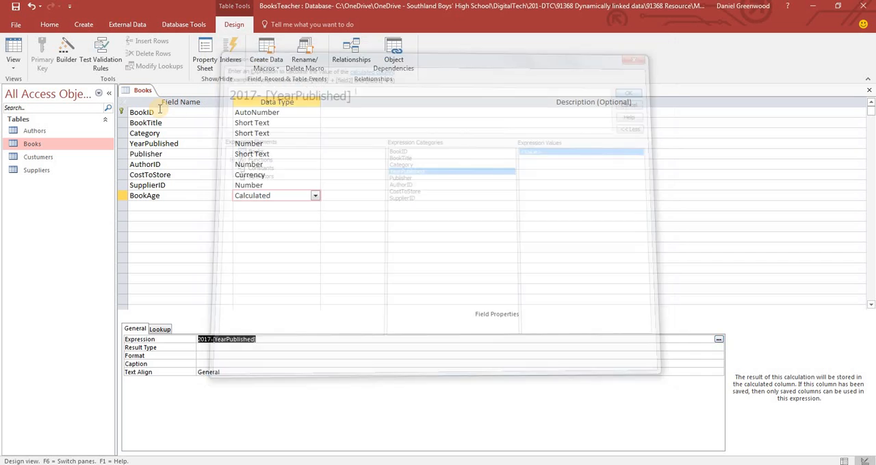
# Save the Books table, switch to Datasheet view and select the BookAge column
pyautogui.click(15, 49)
pyautogui.click(419, 271)
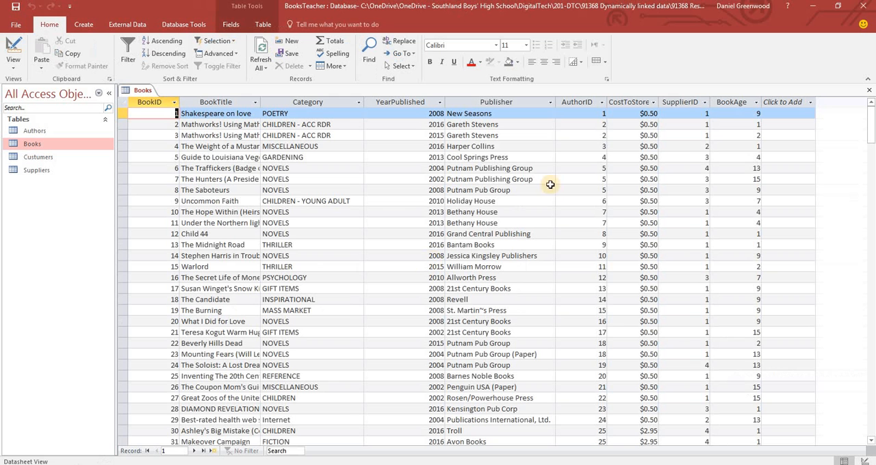
pyautogui.click(738, 106)
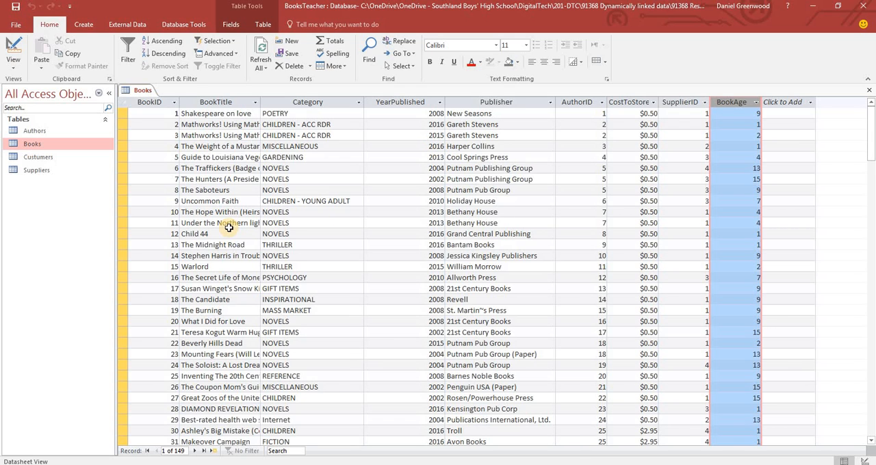
# Return to Design view and add a RentalPrice field below BookAge with the Calculated data type
pyautogui.click(13, 52)
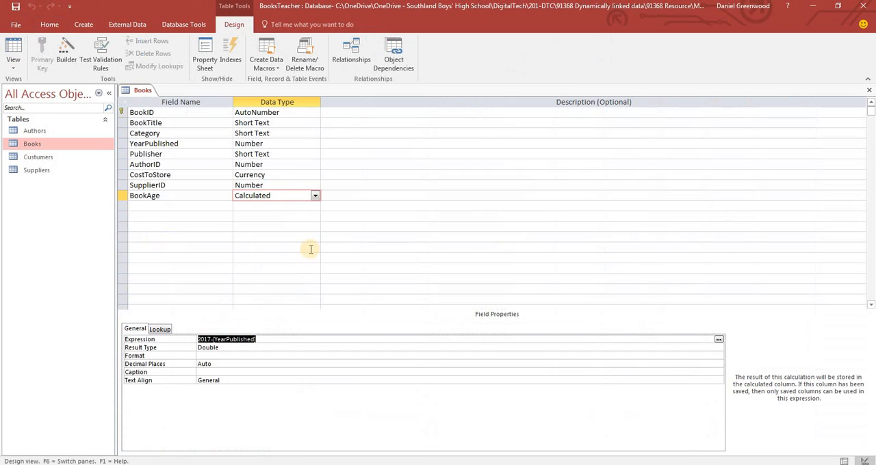
pyautogui.click(142, 206)
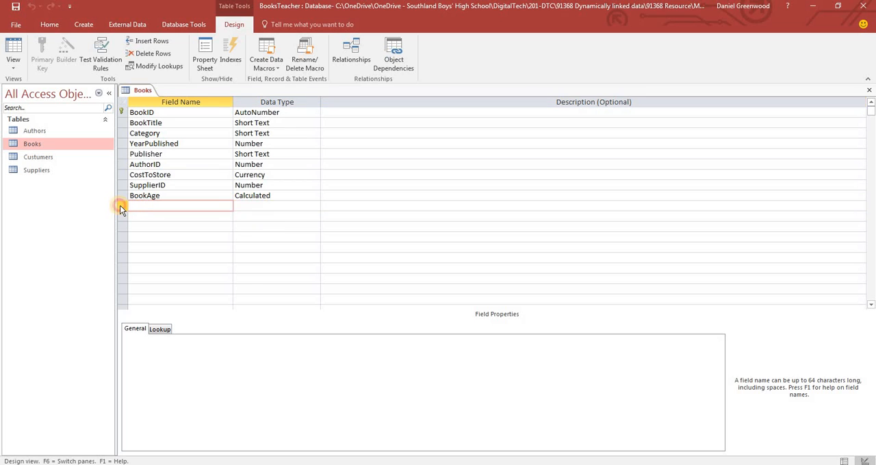
pyautogui.click(144, 207)
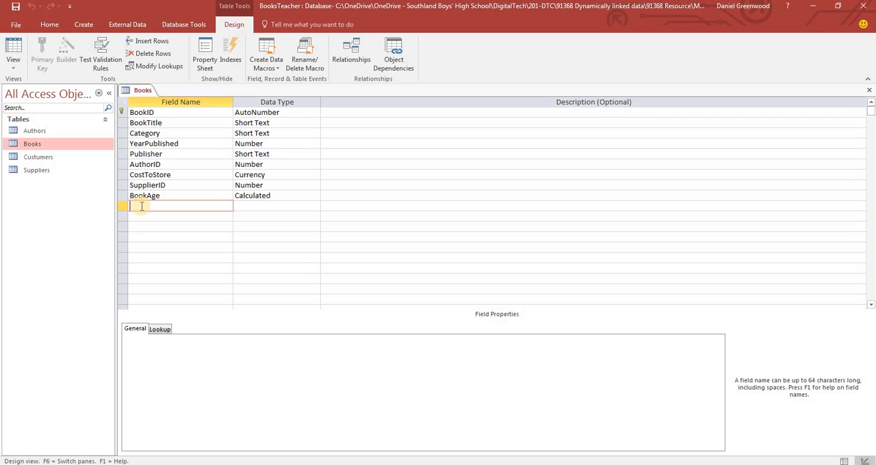
pyautogui.write('RentalProce')
pyautogui.press('BackSpace')
pyautogui.press('BackSpace')
pyautogui.press('BackSpace')
pyautogui.write('ice')
pyautogui.press('Tab')
pyautogui.write('ca')
pyautogui.press('Return')
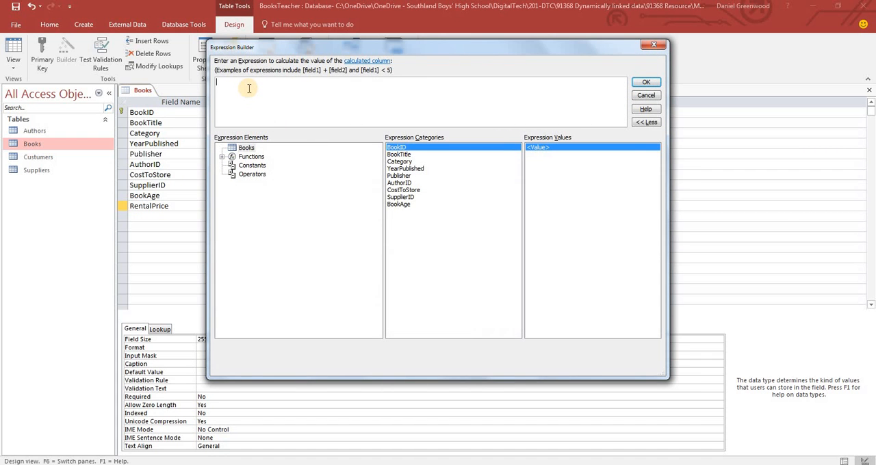
# Insert the built-in Program Flow function IIf into the RentalPrice expression
pyautogui.click(249, 89)
pyautogui.click(222, 158)
pyautogui.click(260, 166)
pyautogui.click(405, 190)
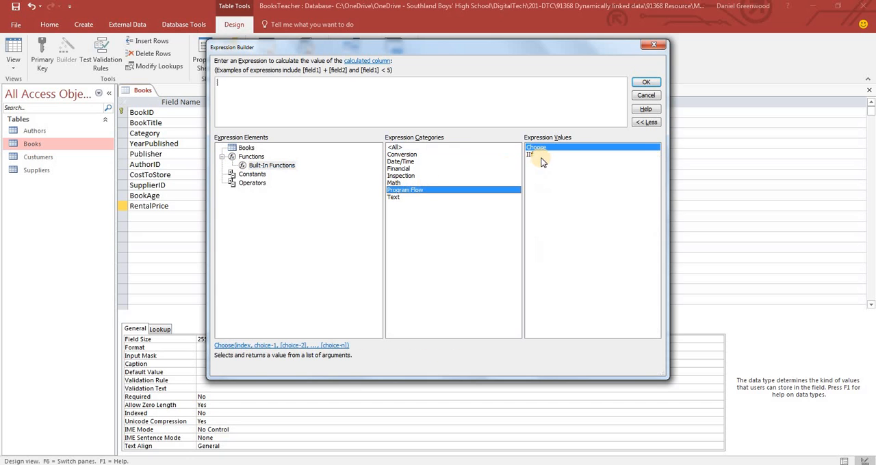
pyautogui.doubleClick(531, 155)
# Replace the IIf condition placeholder with [BookAge] <=2
pyautogui.click(293, 95)
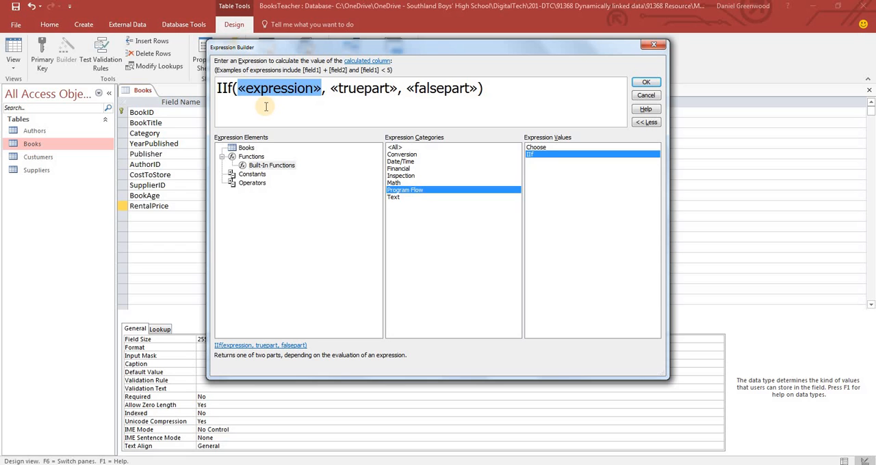
pyautogui.click(239, 148)
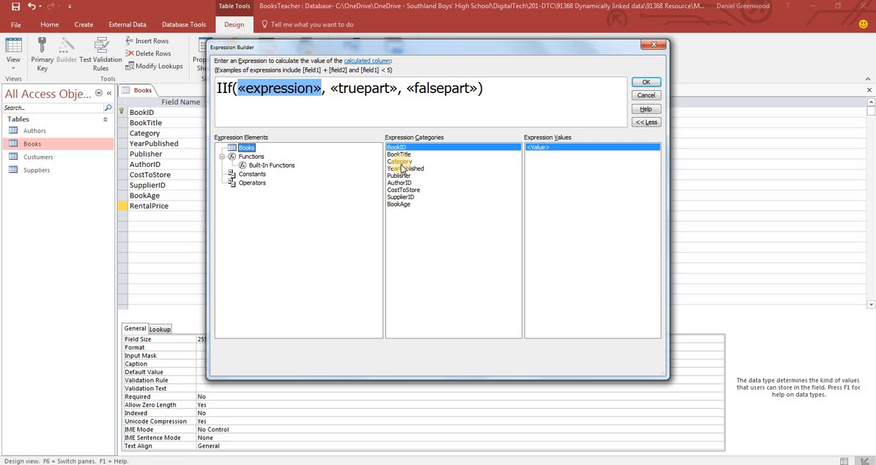
pyautogui.click(401, 207)
pyautogui.doubleClick(401, 207)
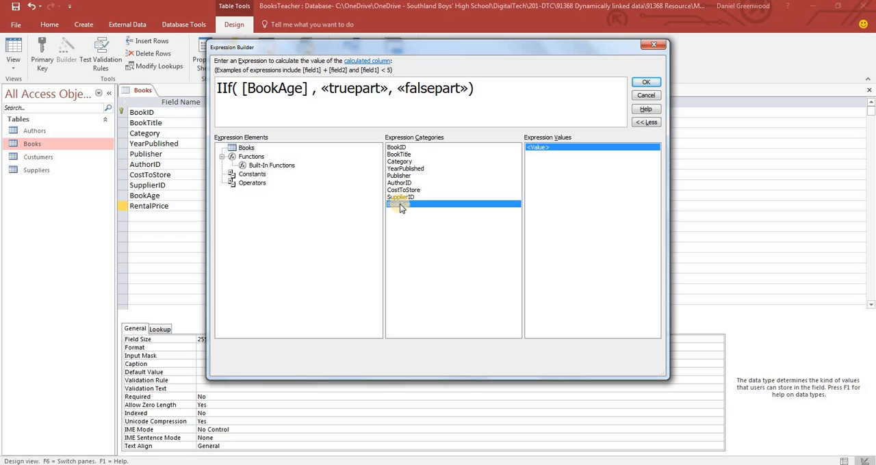
pyautogui.write('<=2')
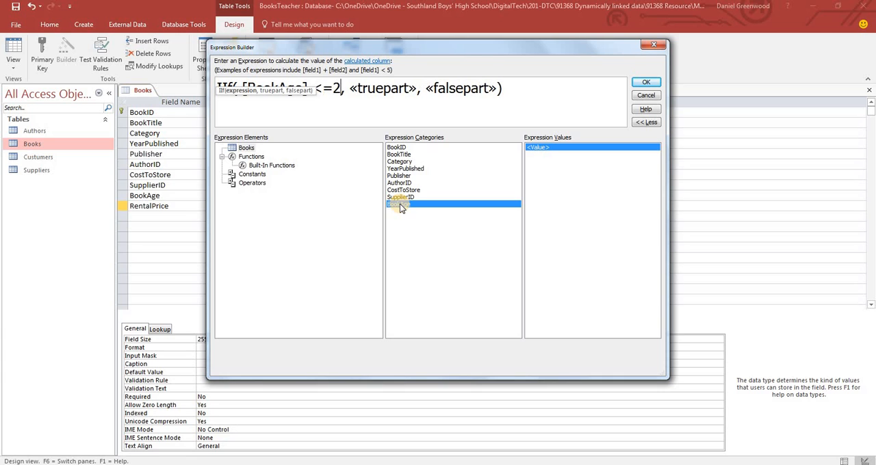
# Replace the IIf true part with [CostToStore] *0.1
pyautogui.click(372, 89)
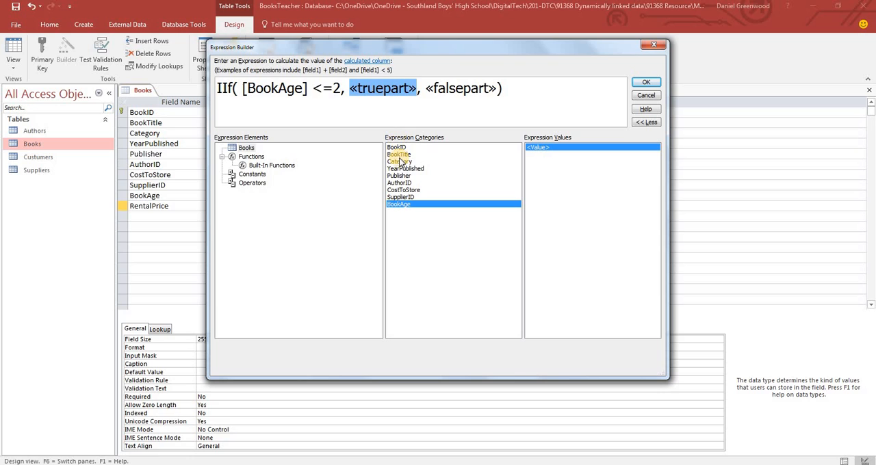
pyautogui.doubleClick(400, 193)
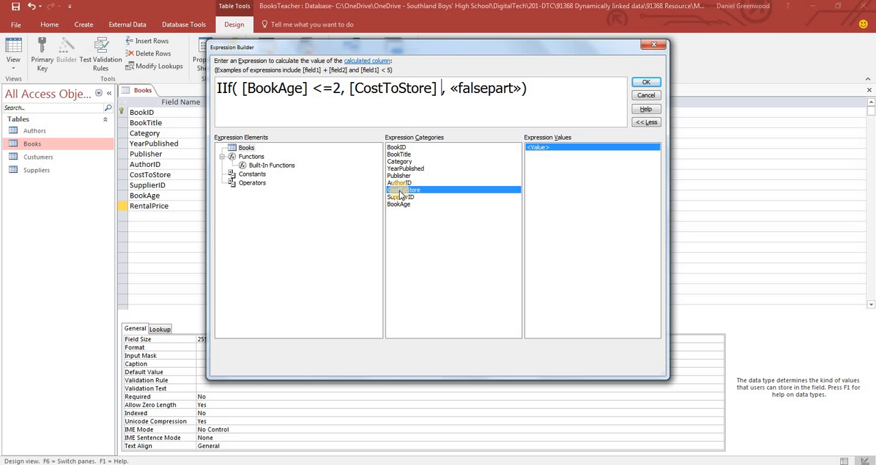
pyautogui.write('*0.1')
# Replace the false part of the RentalPrice expression with a nested IIf function
pyautogui.doubleClick(510, 95)
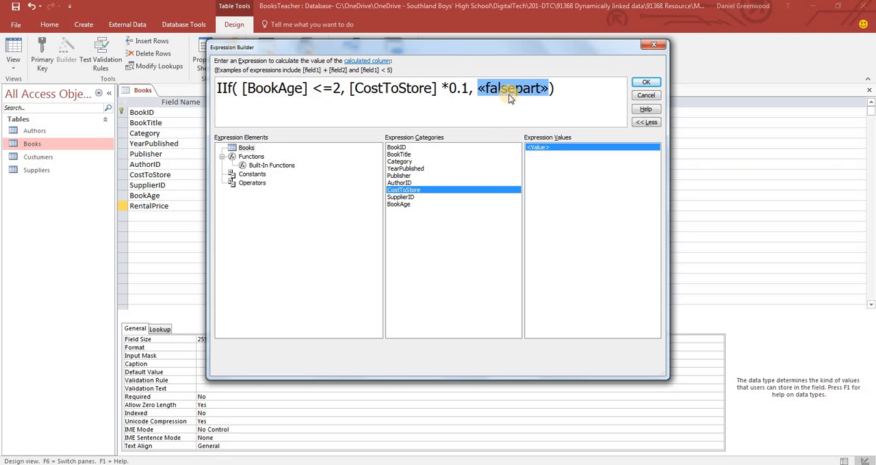
pyautogui.click(271, 166)
pyautogui.click(403, 190)
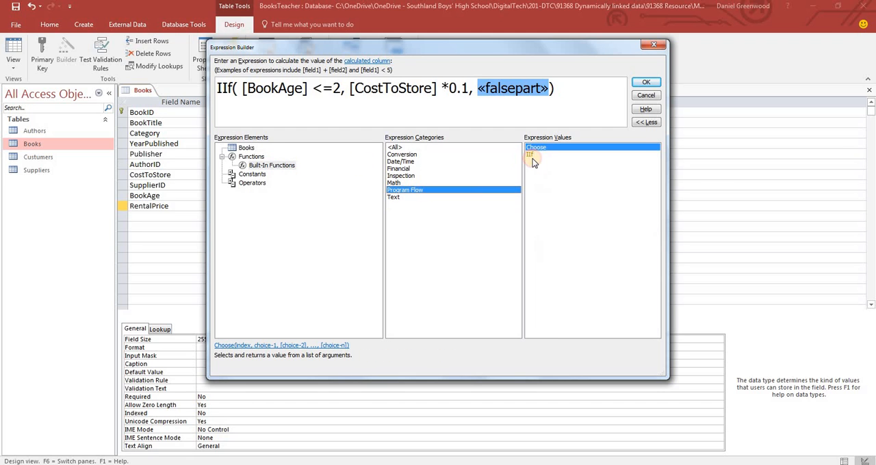
pyautogui.doubleClick(530, 155)
# Copy the [BookAge] <=2 condition into the nested IIf's condition and change its less-than sign to greater-than
pyautogui.doubleClick(518, 88)
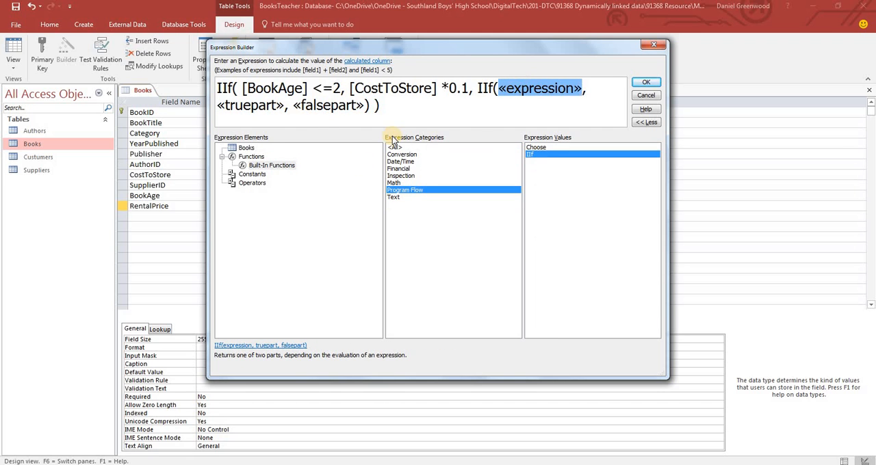
pyautogui.moveTo(243, 88); pyautogui.dragTo(340, 94)
pyautogui.hotkey('ctrl', 'c')
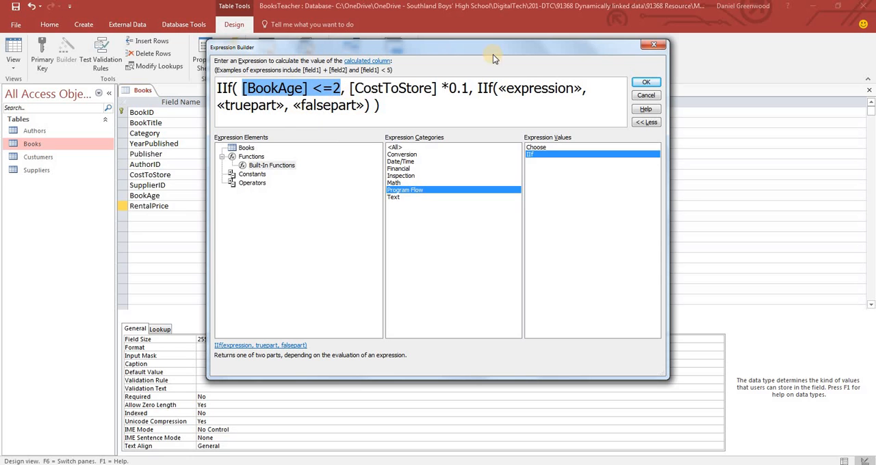
pyautogui.doubleClick(522, 89)
pyautogui.hotkey('ctrl', 'v')
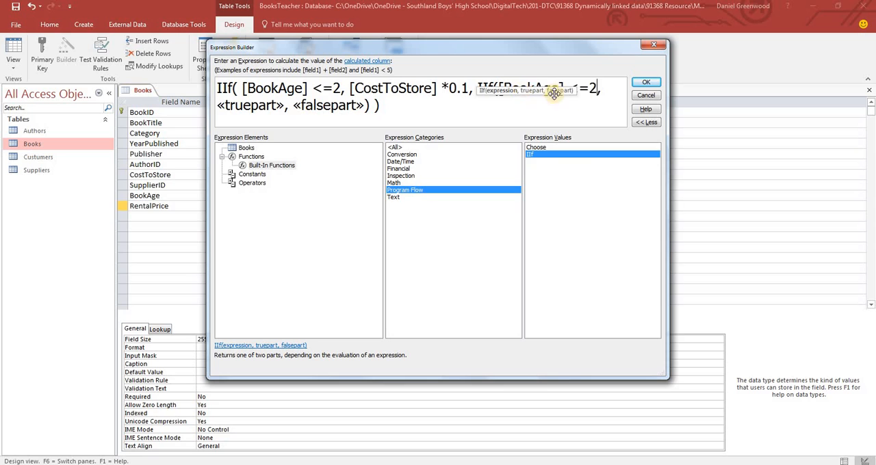
pyautogui.press('Left')
pyautogui.press('Left')
pyautogui.press('Left')
pyautogui.press('Right')
pyautogui.press('BackSpace')
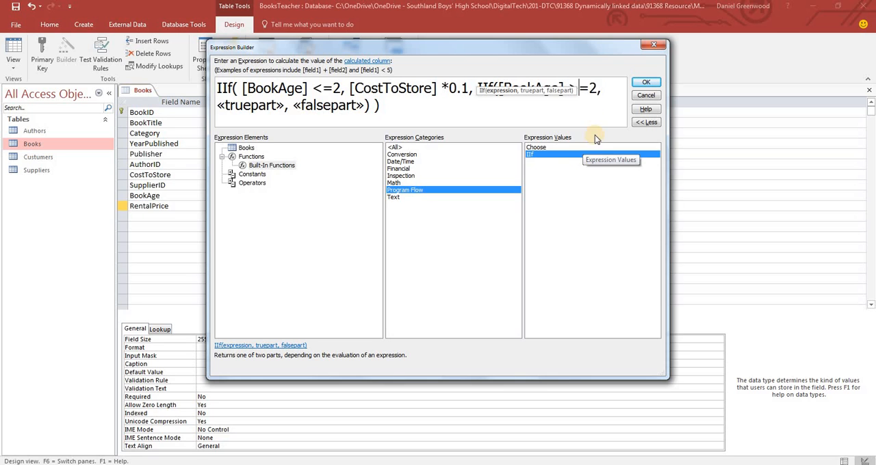
# Complete the nested IIf's condition as [BookAge] >=6
pyautogui.write('>')
pyautogui.click(595, 90)
pyautogui.press('BackSpace')
pyautogui.write('6')
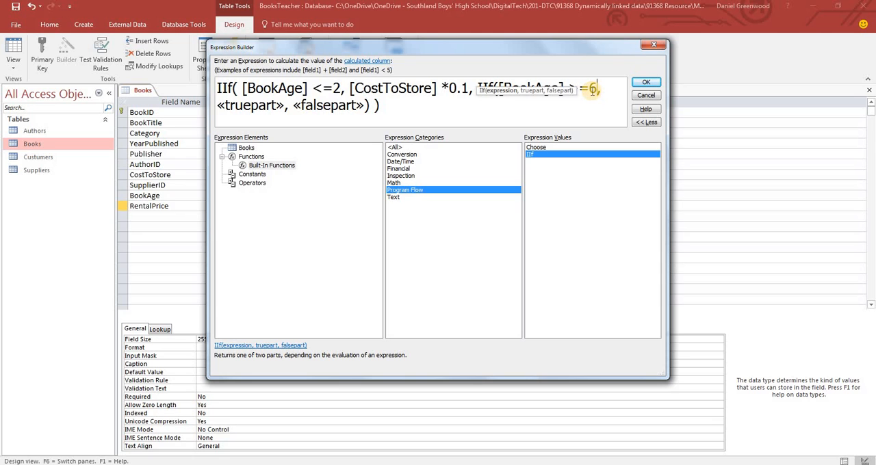
# Replace the nested IIf's true part with [CostToStore] *0.02
pyautogui.click(527, 101)
pyautogui.click(259, 107)
pyautogui.doubleClick(259, 107)
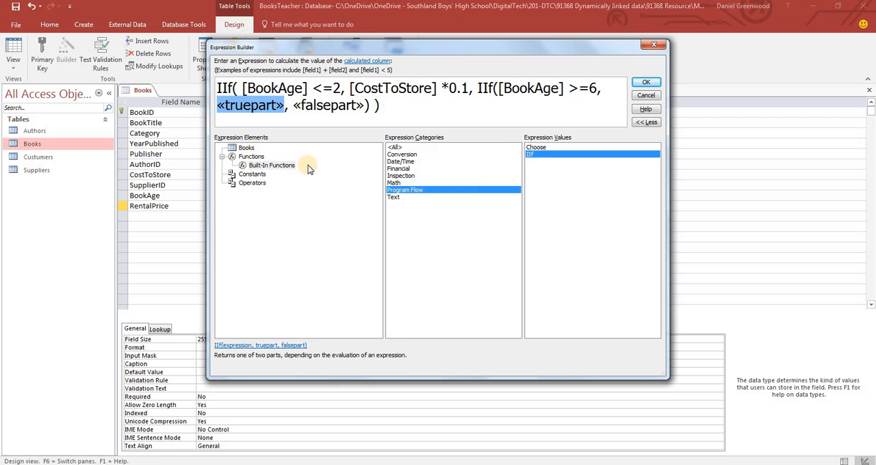
pyautogui.click(245, 148)
pyautogui.click(402, 191)
pyautogui.doubleClick(403, 190)
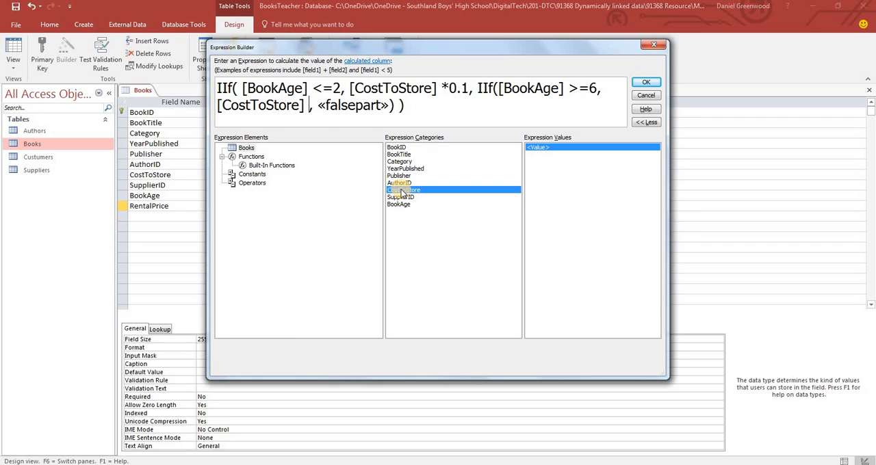
pyautogui.write('*0.02')
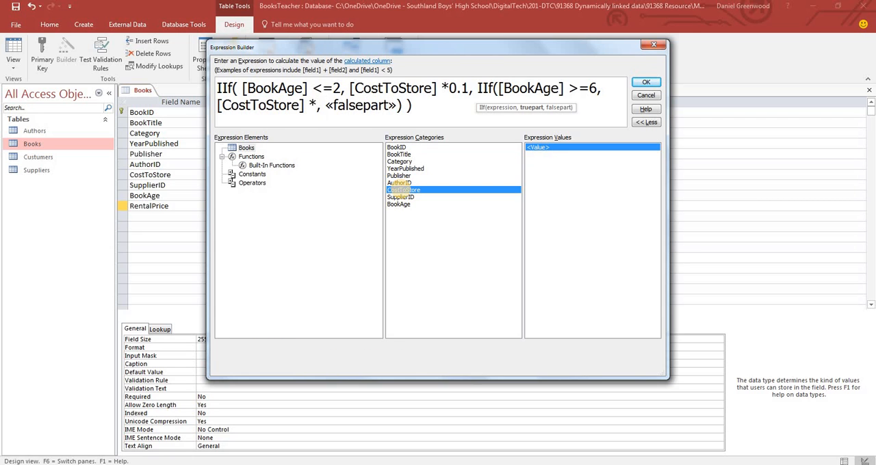
# Replace the nested IIf's false part with [CostToStore] *0.05
pyautogui.click(390, 107)
pyautogui.doubleClick(402, 191)
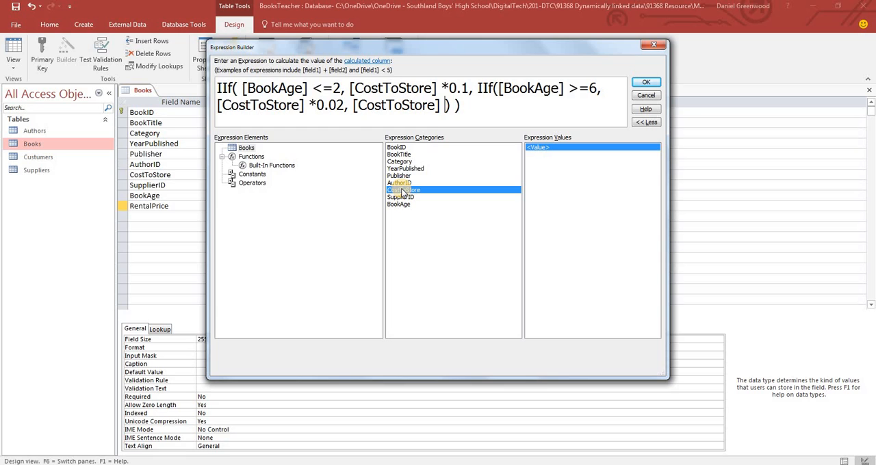
pyautogui.write('*0.05')
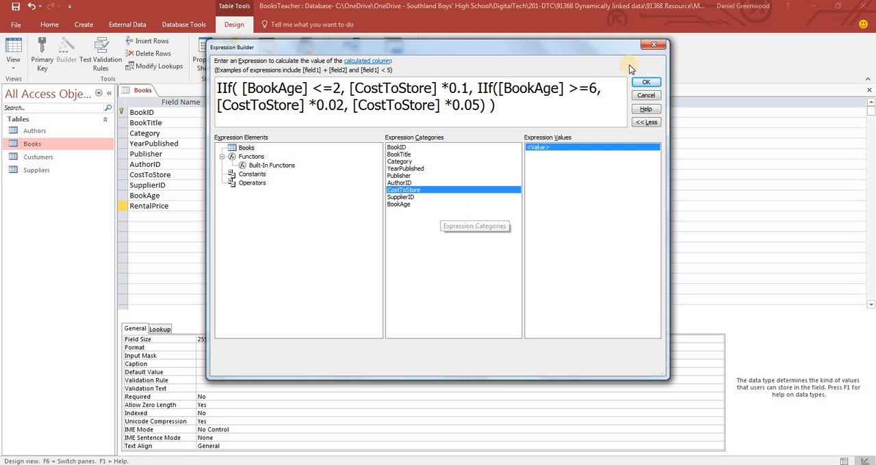
# Accept the RentalPrice expression and save the Books table while switching it to Datasheet view
pyautogui.click(646, 82)
pyautogui.click(14, 54)
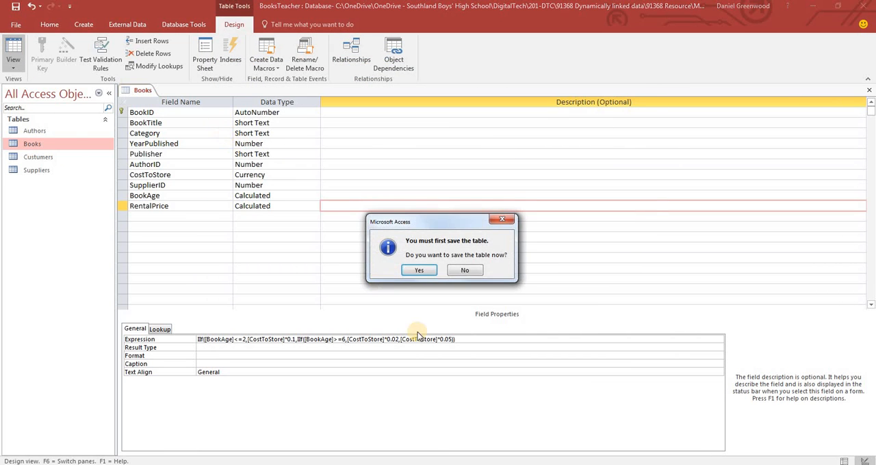
pyautogui.click(418, 271)
# Format the RentalPrice column as Currency
pyautogui.click(787, 103)
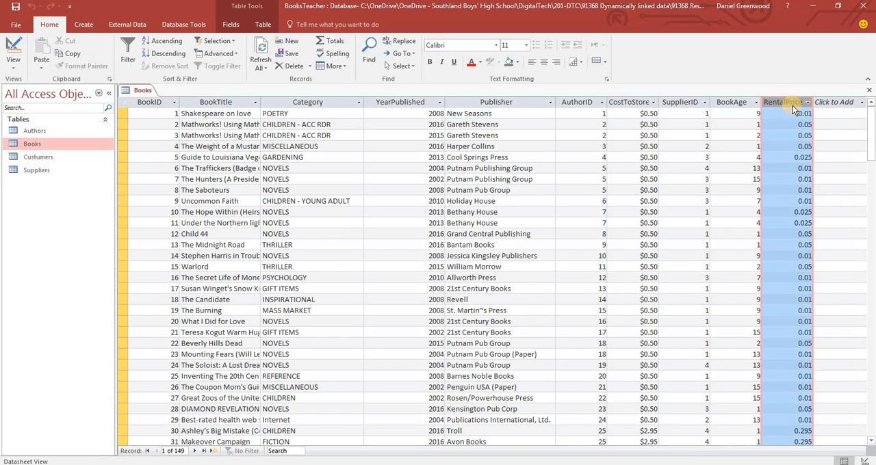
pyautogui.click(240, 27)
pyautogui.click(458, 53)
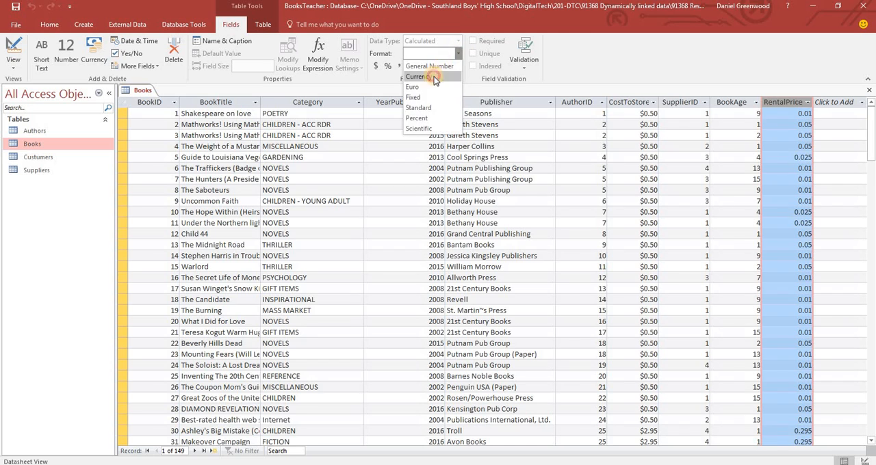
pyautogui.click(434, 76)
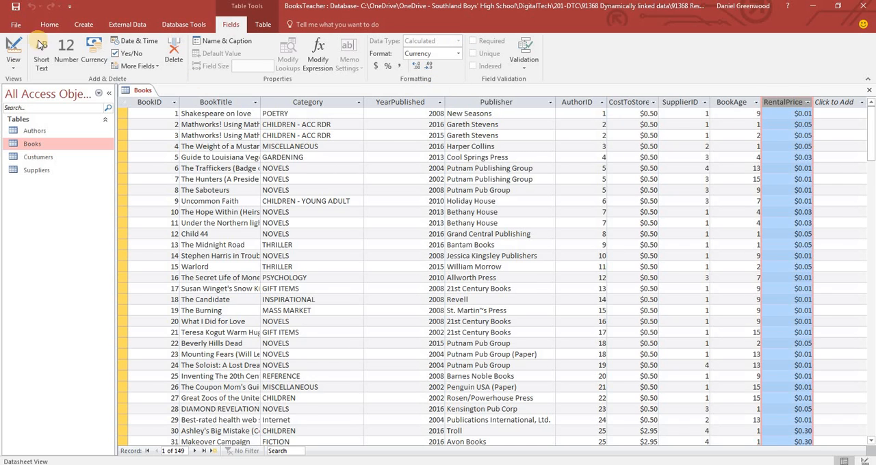
# Return the Books table to Design view and copy the whole RentalPrice expression from its field properties
pyautogui.click(13, 55)
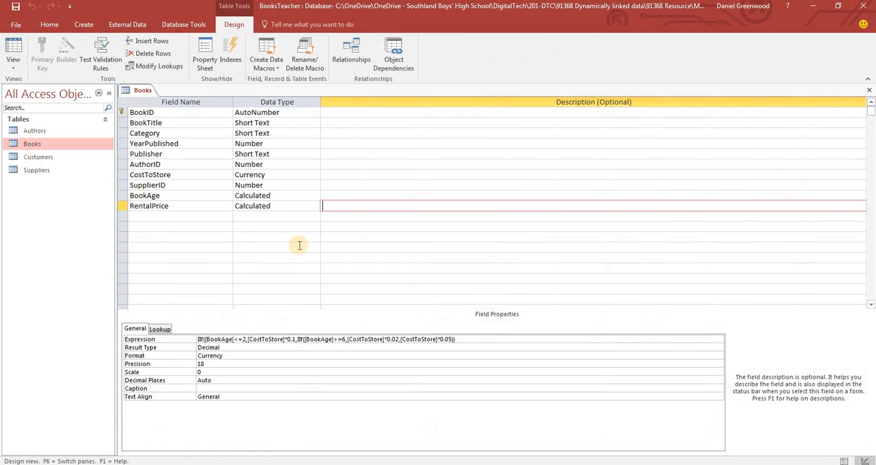
pyautogui.click(271, 205)
pyautogui.click(164, 216)
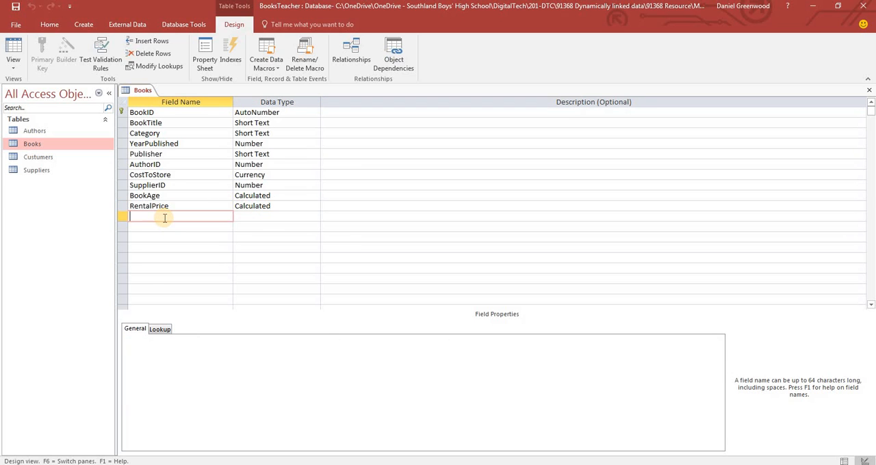
pyautogui.click(271, 206)
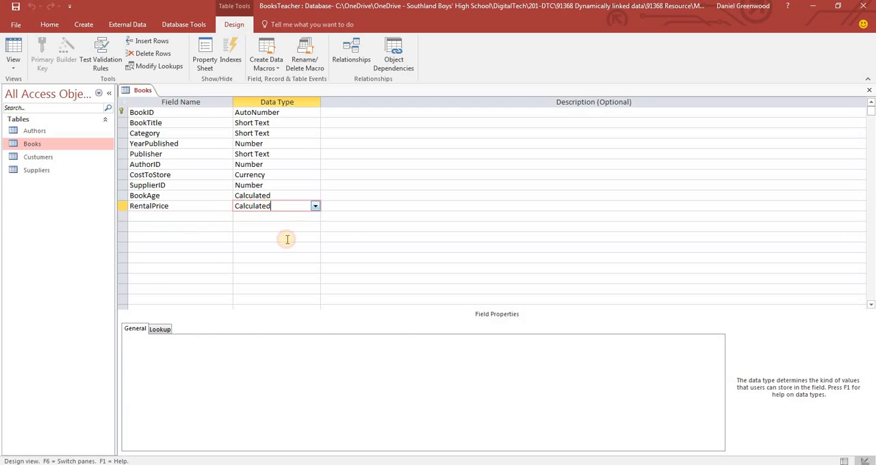
pyautogui.moveTo(463, 339); pyautogui.dragTo(160, 344)
pyautogui.hotkey('ctrl', 'c')
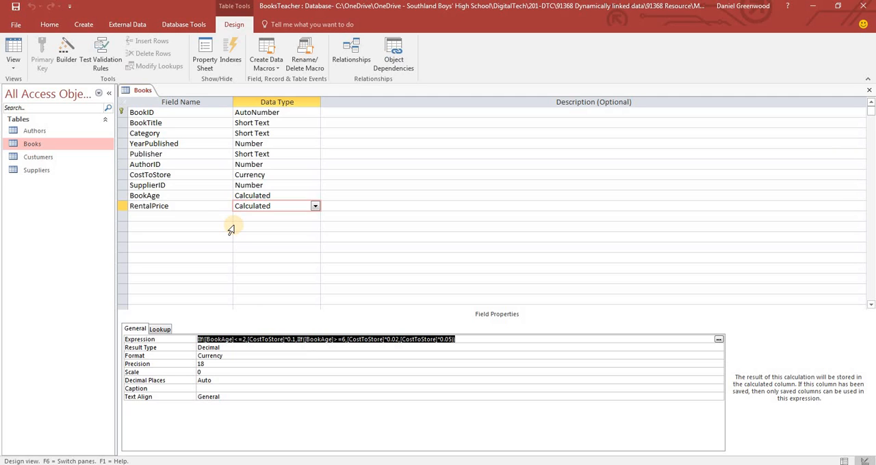
# Add a field named RentalLengthDays below RentalPrice with the Calculated data type, opening its expression for editing
pyautogui.click(202, 215)
pyautogui.write('RFe')
pyautogui.press('BackSpace')
pyautogui.press('BackSpace')
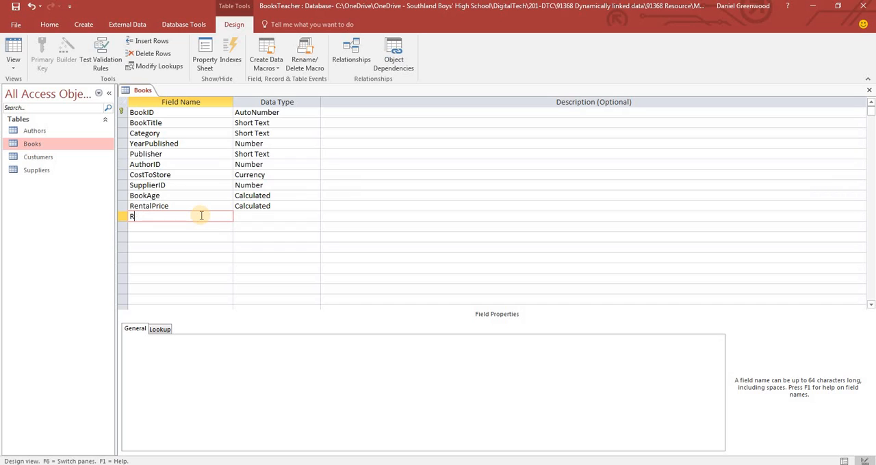
pyautogui.write('entalLenght')
pyautogui.press('BackSpace')
pyautogui.write('thDays')
pyautogui.press('Tab')
pyautogui.write('cal')
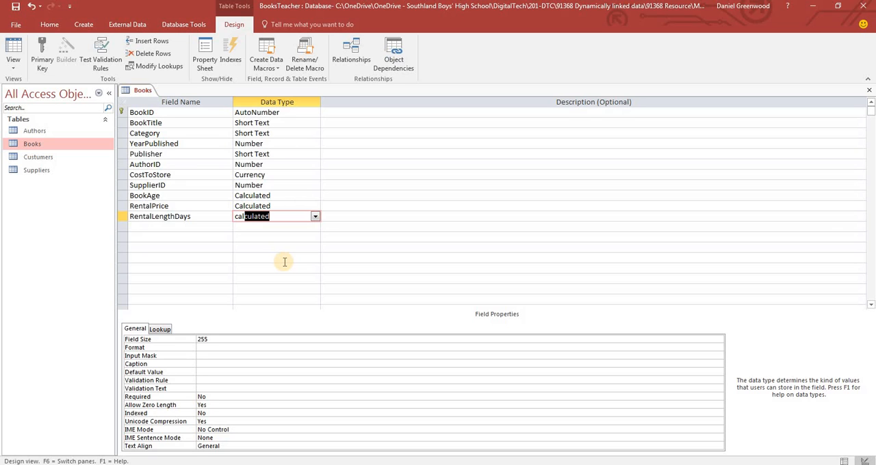
pyautogui.press('Return')
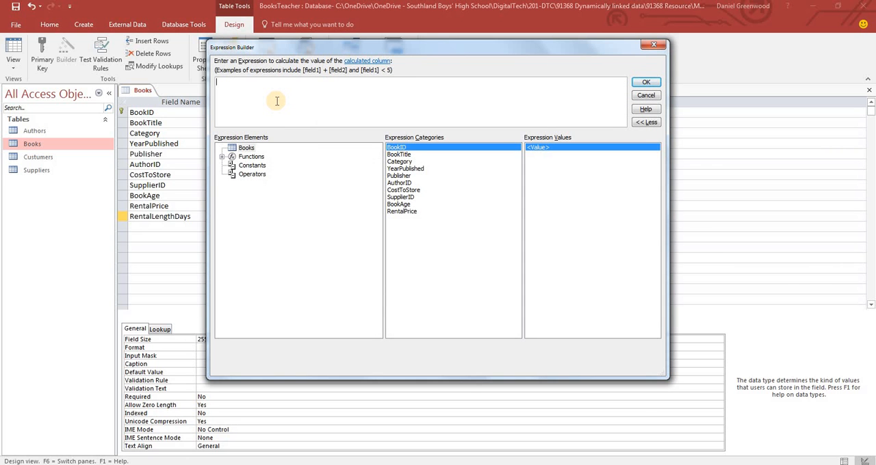
# Paste the copied RentalPrice expression for RentalLengthDays and replace its first true part, [CostToStore]*0.1, with 30
pyautogui.hotkey('ctrl', 'v')
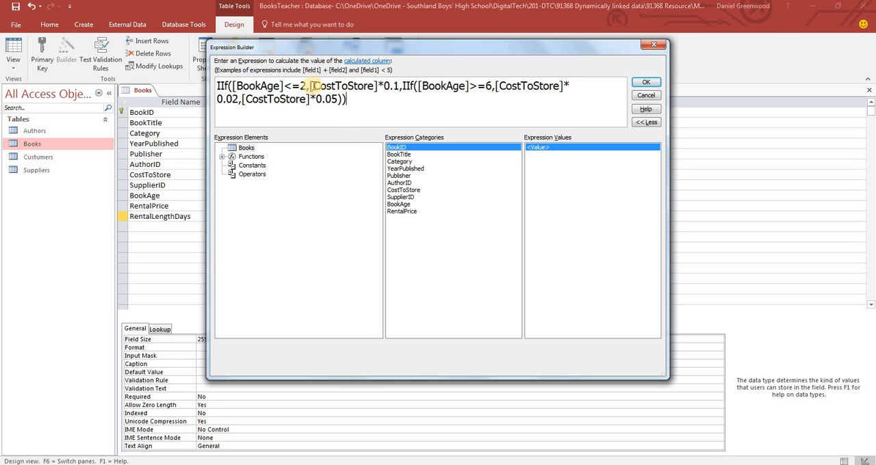
pyautogui.moveTo(310, 85); pyautogui.dragTo(398, 86)
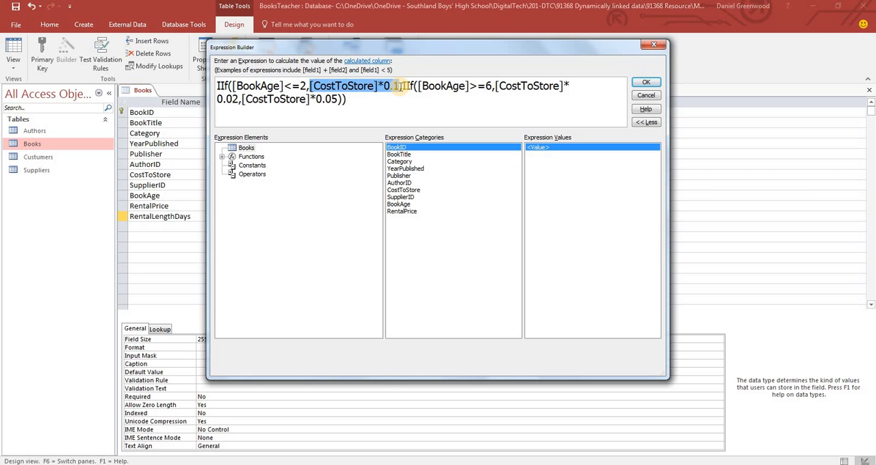
pyautogui.write('30')
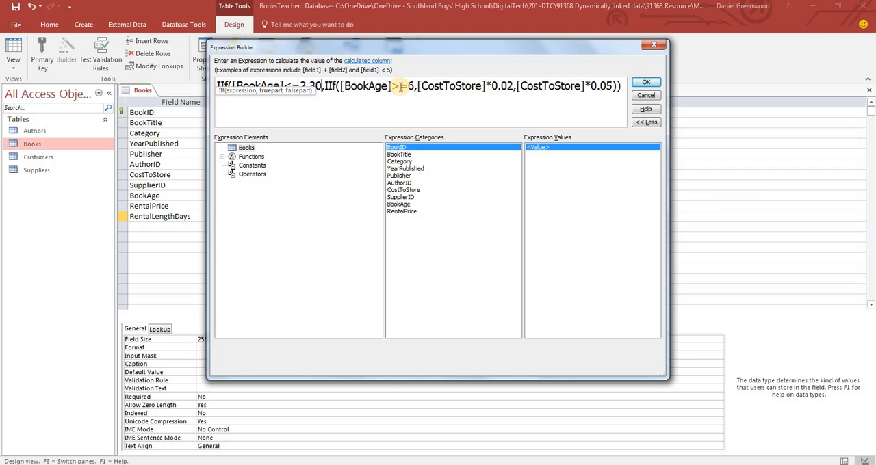
# Replace the nested IIf's true part, [CostToStore]*0.02, with 120
pyautogui.doubleClick(315, 86)
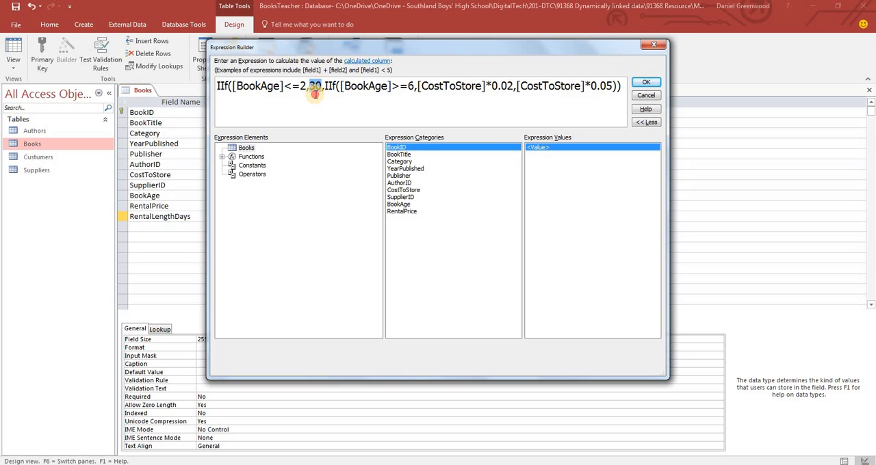
pyautogui.click(415, 86)
pyautogui.moveTo(417, 87); pyautogui.dragTo(513, 91)
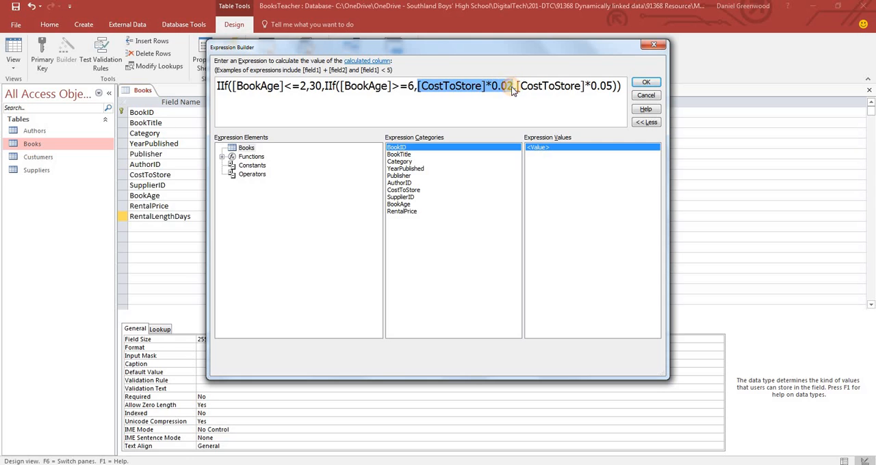
pyautogui.write('120')
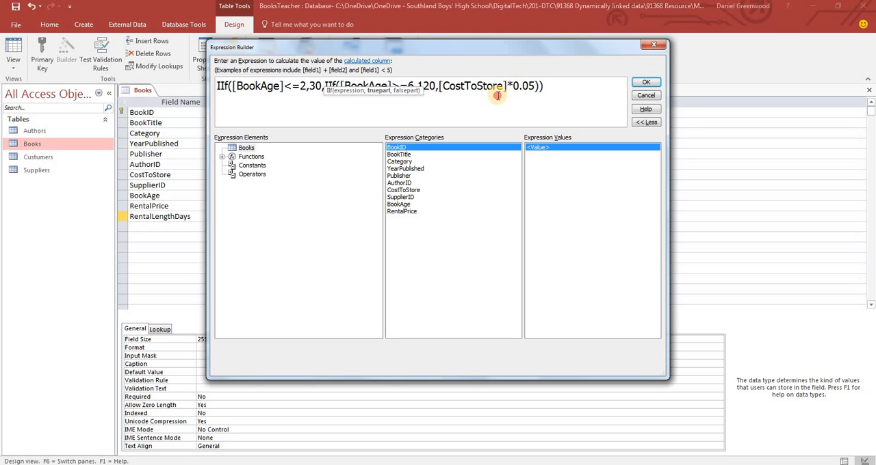
# Replace the nested IIf's false part, [CostToStore]*0.05, with 90
pyautogui.click(498, 88)
pyautogui.moveTo(438, 85); pyautogui.dragTo(533, 85)
pyautogui.write('90')
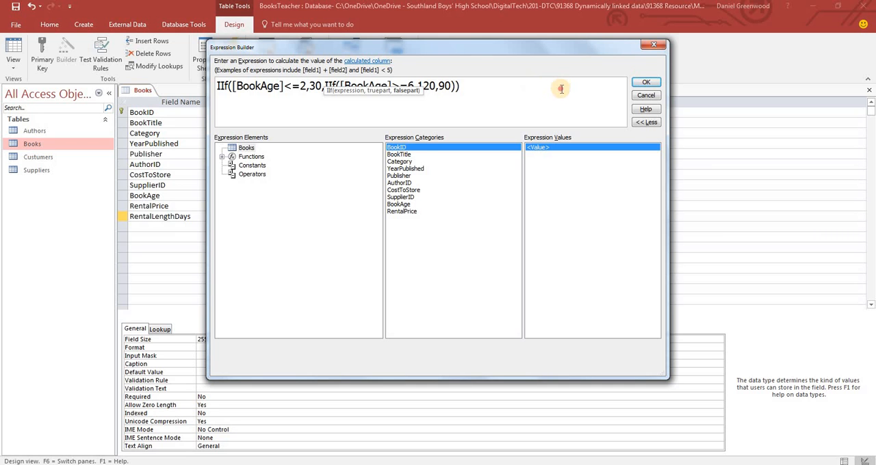
# Accept the RentalLengthDays expression, then save the Books table through Datasheet view and close it
pyautogui.click(646, 83)
pyautogui.click(13, 49)
pyautogui.click(414, 270)
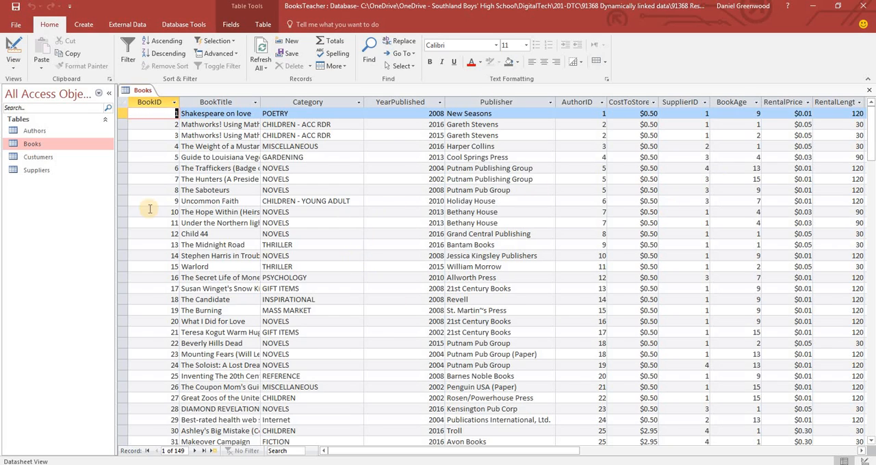
pyautogui.rightClick(135, 90)
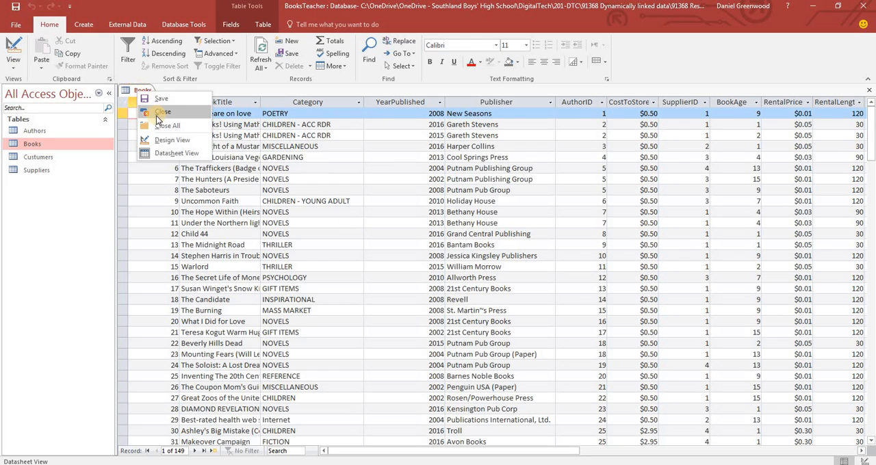
pyautogui.click(152, 112)
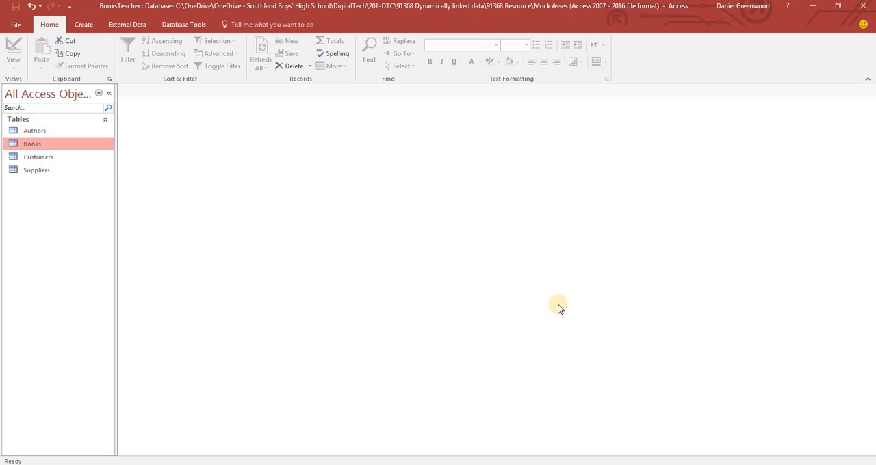
# Switch to the Word brief, review Functionality requirements 3 to 5, especially requirement 3's cost criterion, and return to Access
pyautogui.click(487, 464)
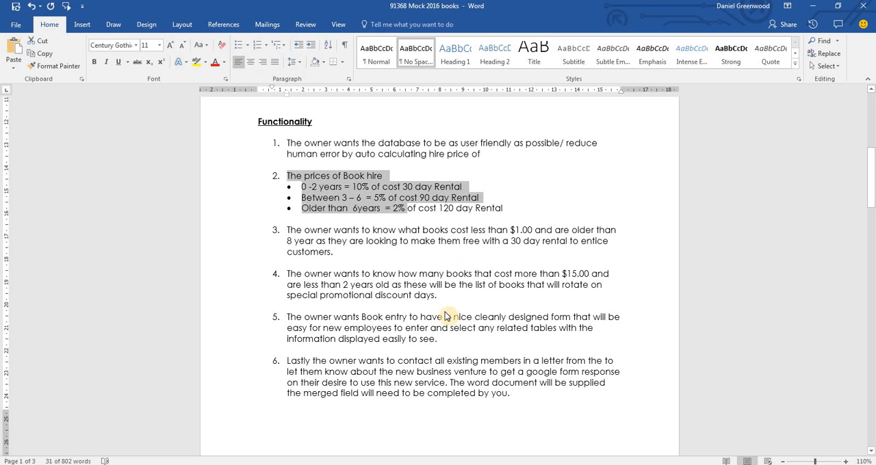
pyautogui.moveTo(343, 251); pyautogui.dragTo(287, 231)
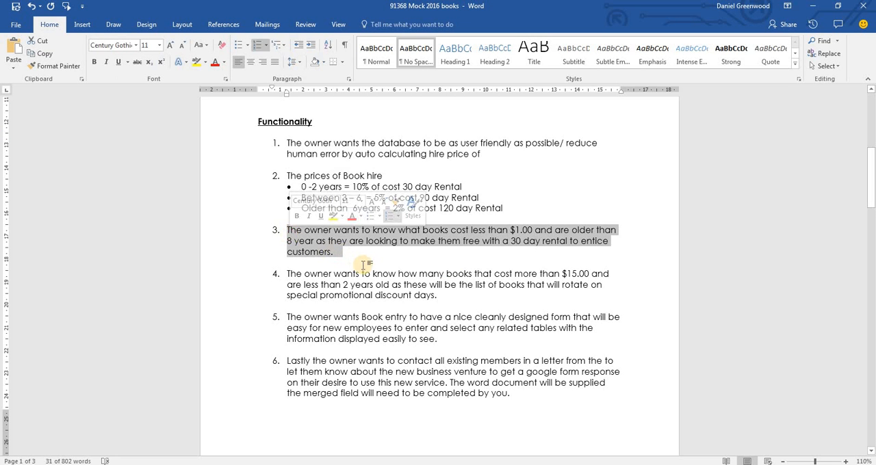
pyautogui.moveTo(436, 296); pyautogui.dragTo(304, 274)
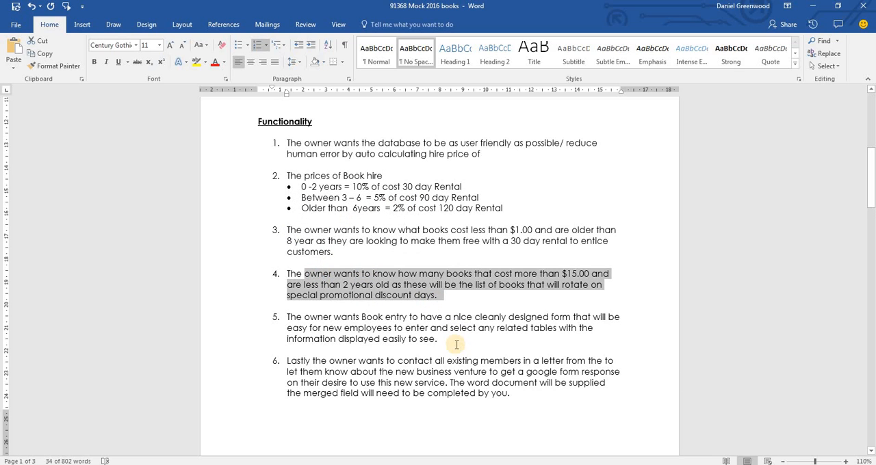
pyautogui.moveTo(438, 339); pyautogui.dragTo(333, 319)
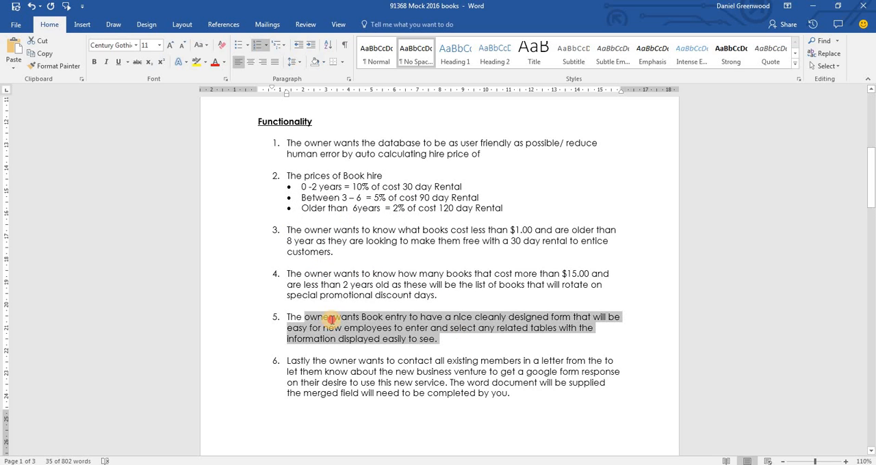
pyautogui.click(497, 297)
pyautogui.click(344, 249)
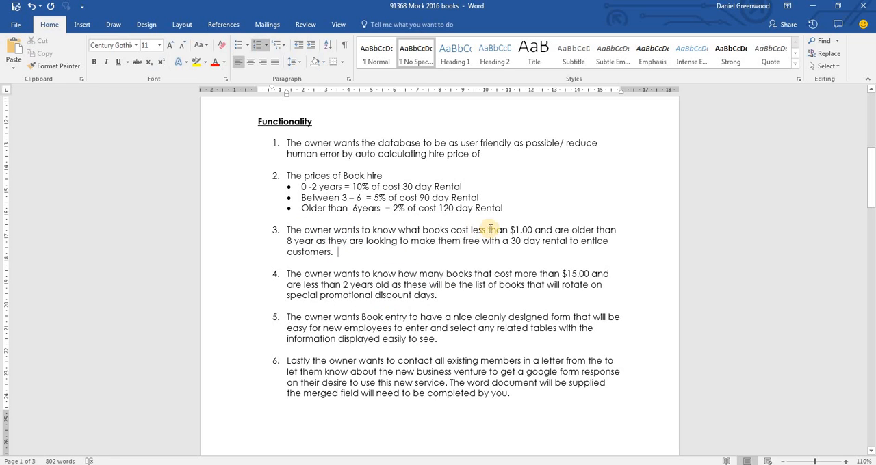
pyautogui.doubleClick(527, 230)
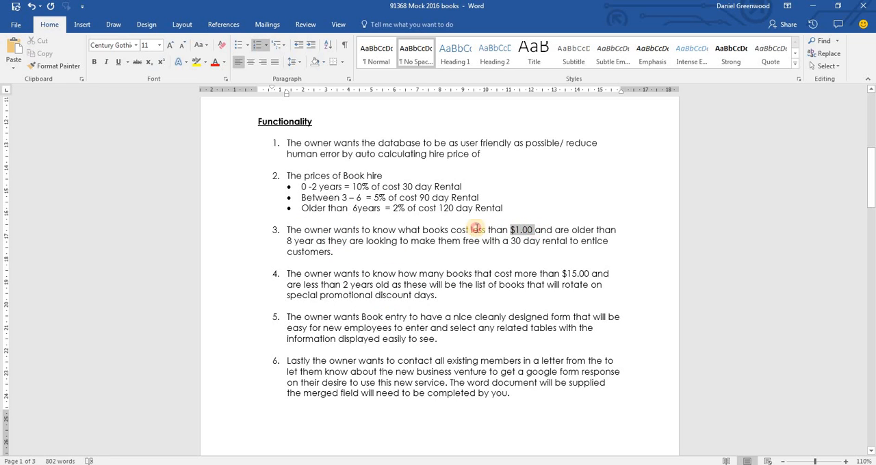
pyautogui.doubleClick(456, 230)
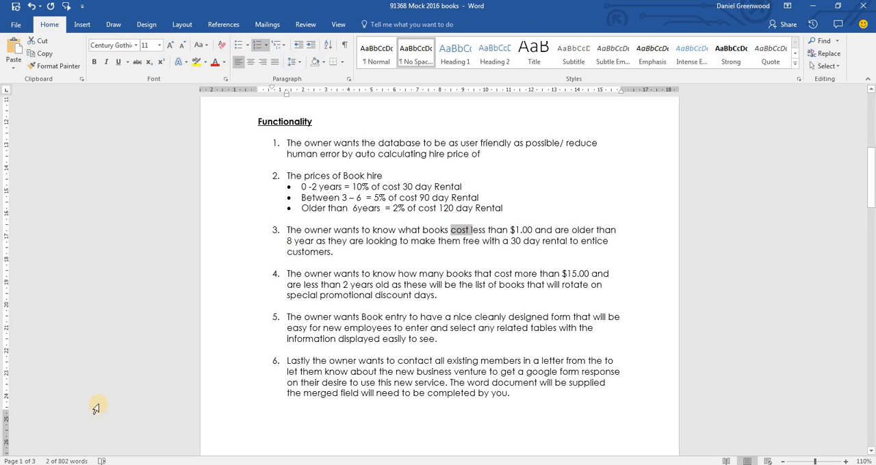
pyautogui.hotkey('alt', 'Tab')
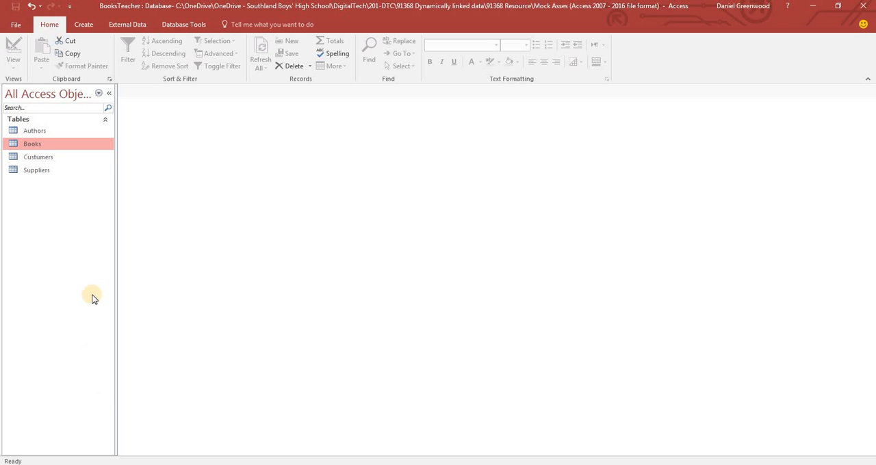
# Create a new query in Design view based on the Books table
pyautogui.click(84, 24)
pyautogui.click(162, 48)
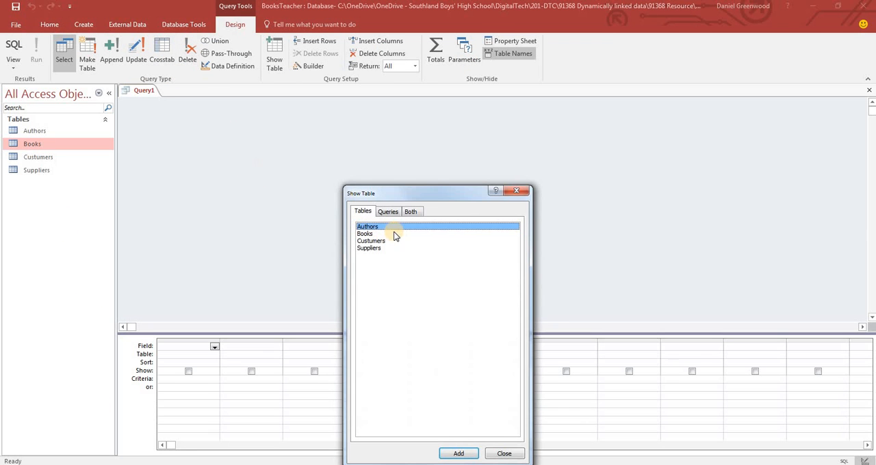
pyautogui.doubleClick(413, 163)
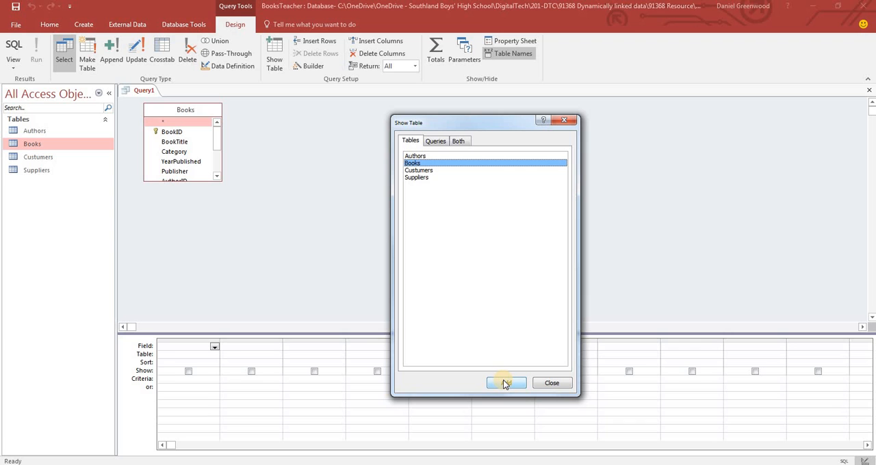
pyautogui.click(552, 383)
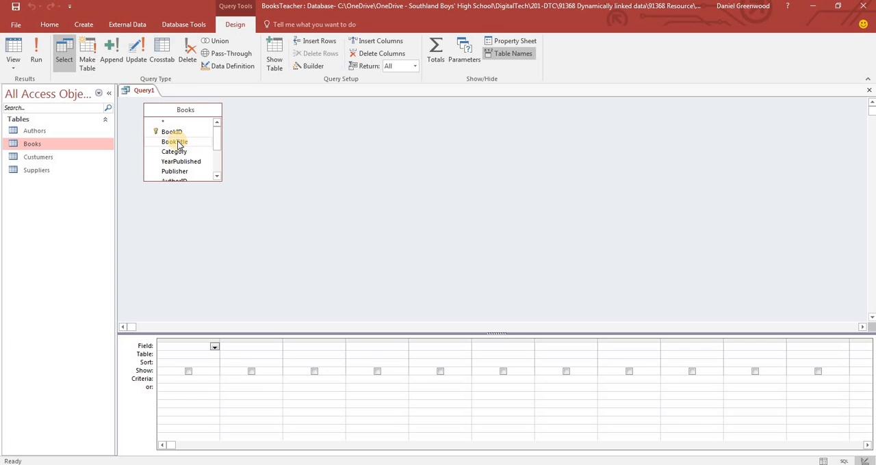
# Add the BookTitle, Category, YearPublished and Publisher fields from Books to the query grid
pyautogui.doubleClick(177, 142)
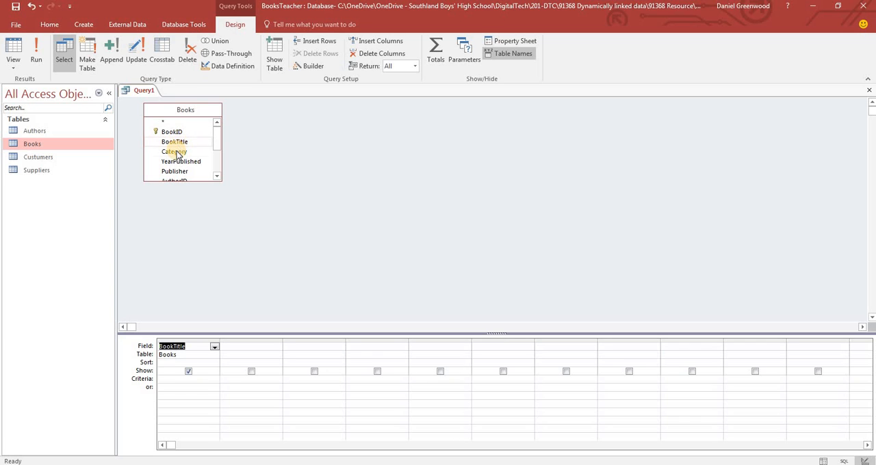
pyautogui.doubleClick(175, 152)
pyautogui.doubleClick(179, 162)
pyautogui.doubleClick(175, 172)
# Add the AuthorID and CostToStore fields from Books to the query grid
pyautogui.click(218, 176)
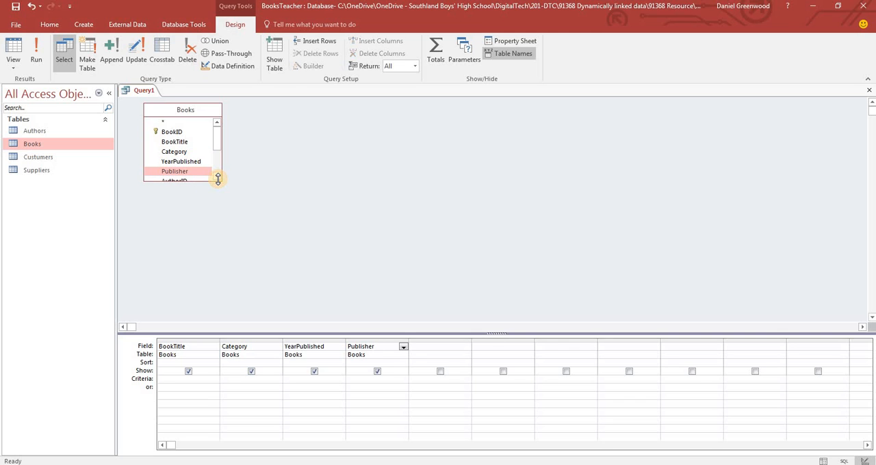
pyautogui.click(218, 176)
pyautogui.click(218, 176)
pyautogui.click(218, 176)
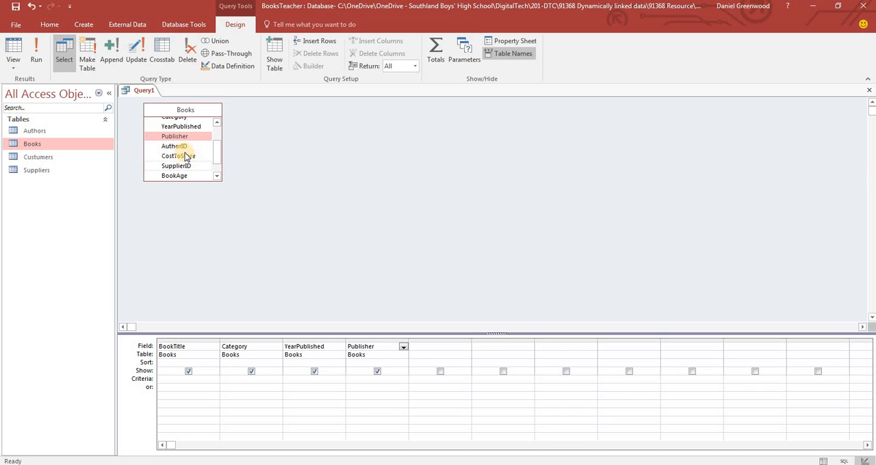
pyautogui.click(179, 146)
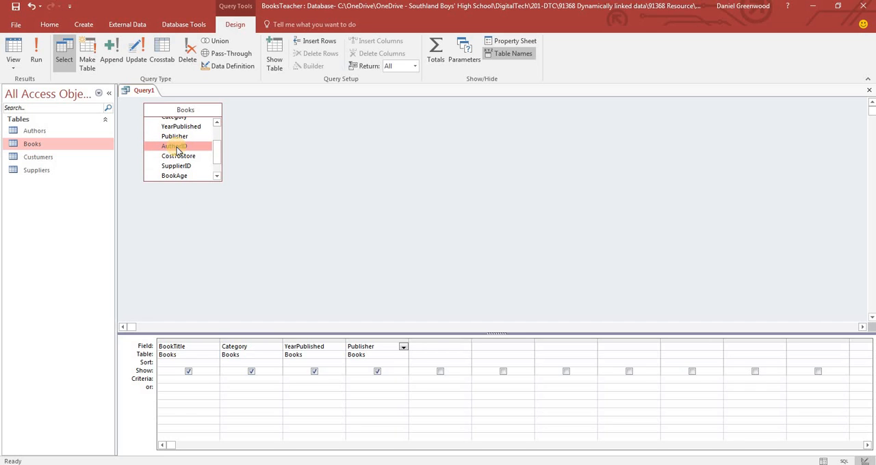
pyautogui.doubleClick(177, 147)
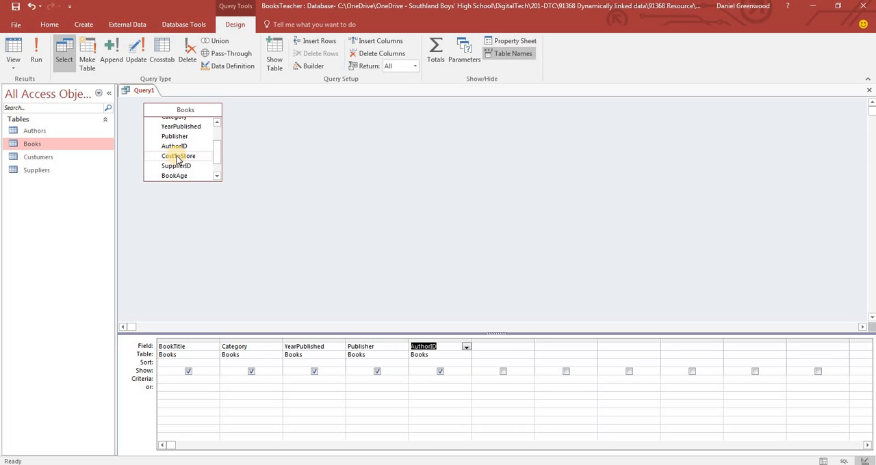
pyautogui.doubleClick(176, 156)
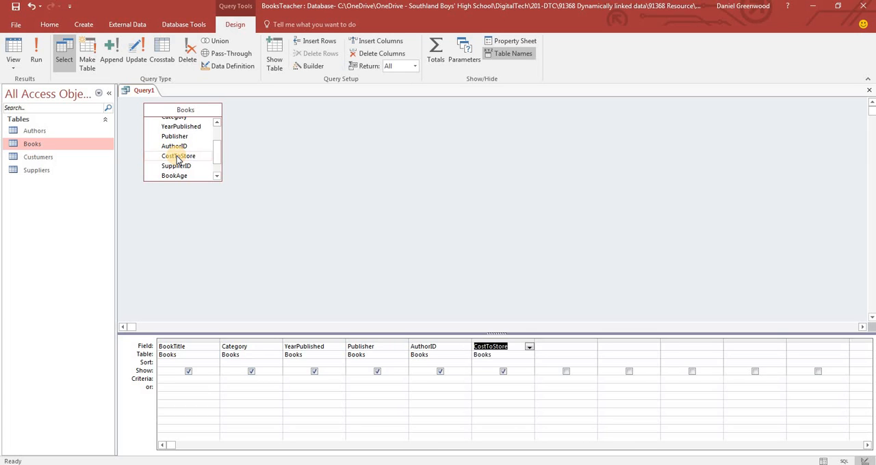
# Add the BookAge and SupplierID fields from Books to the query grid
pyautogui.click(219, 177)
pyautogui.click(217, 177)
pyautogui.click(217, 177)
pyautogui.doubleClick(200, 157)
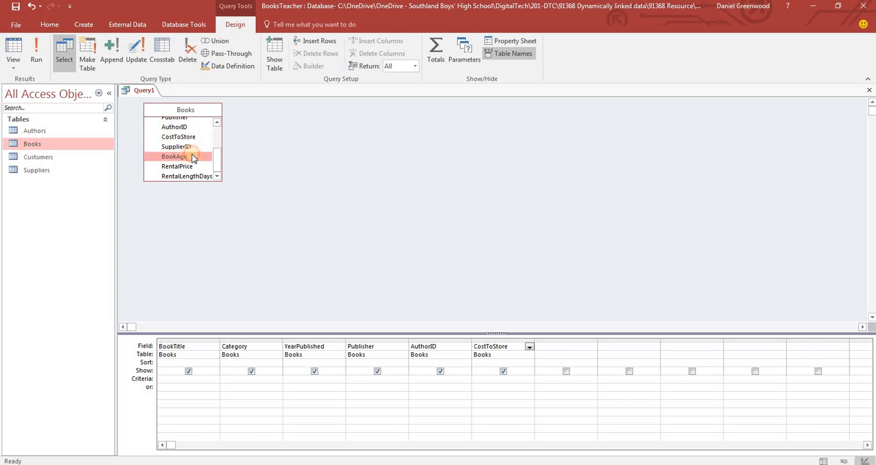
pyautogui.click(217, 176)
pyautogui.moveTo(215, 167); pyautogui.dragTo(215, 174)
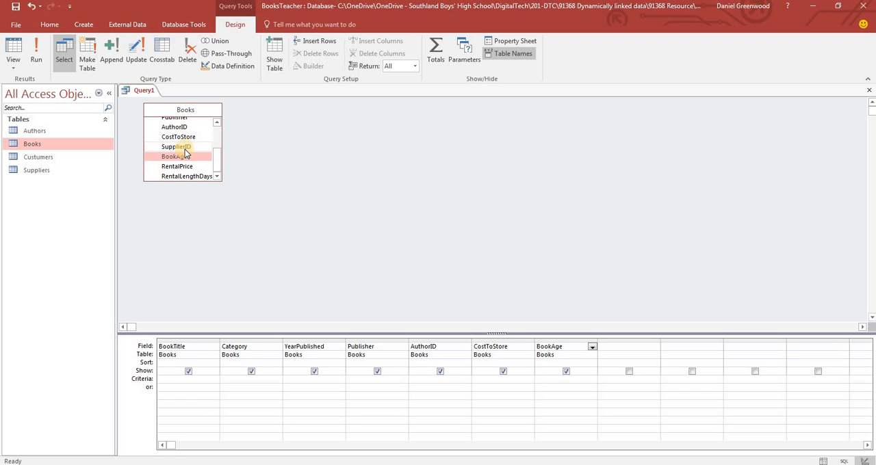
pyautogui.doubleClick(182, 147)
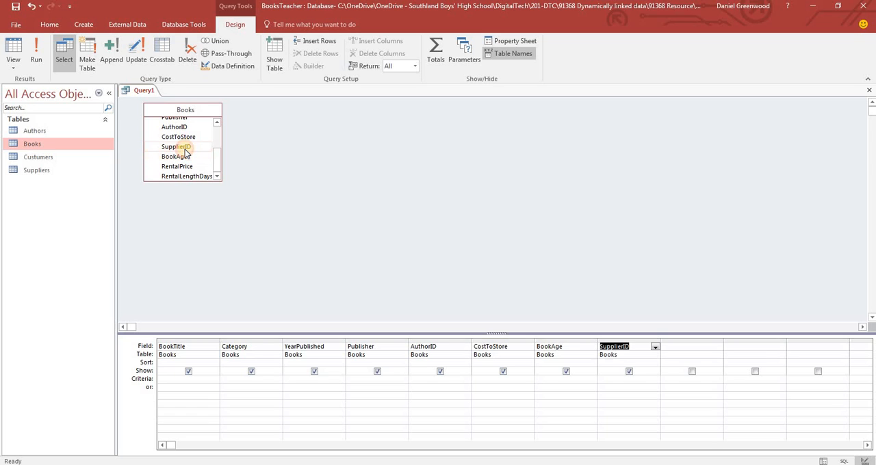
# Set the criteria >8 for BookAge and >1 for CostToStore, and sort CostToStore in ascending order
pyautogui.click(548, 380)
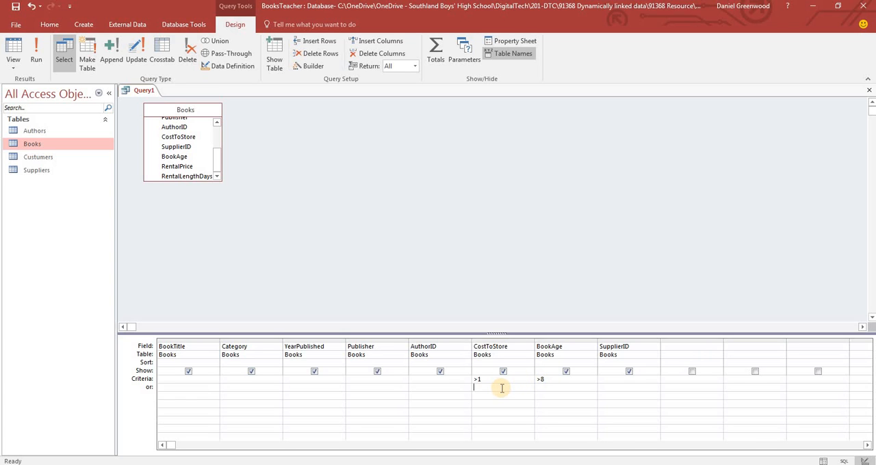
pyautogui.click(490, 362)
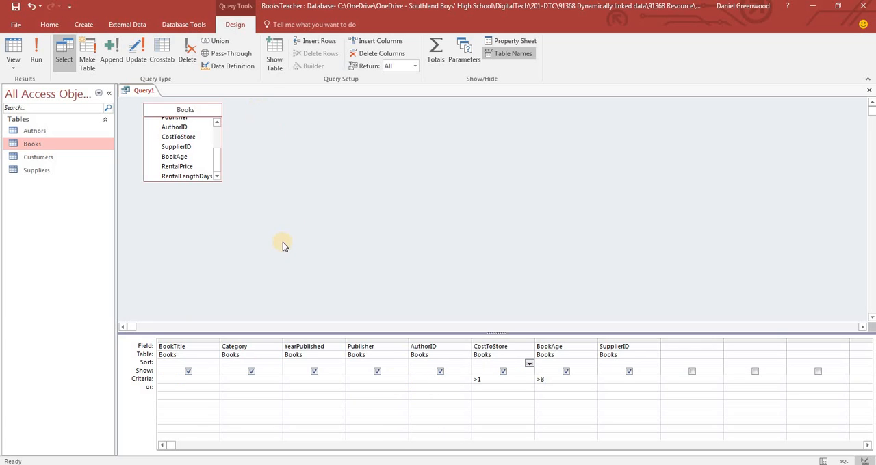
pyautogui.click(529, 363)
pyautogui.click(510, 369)
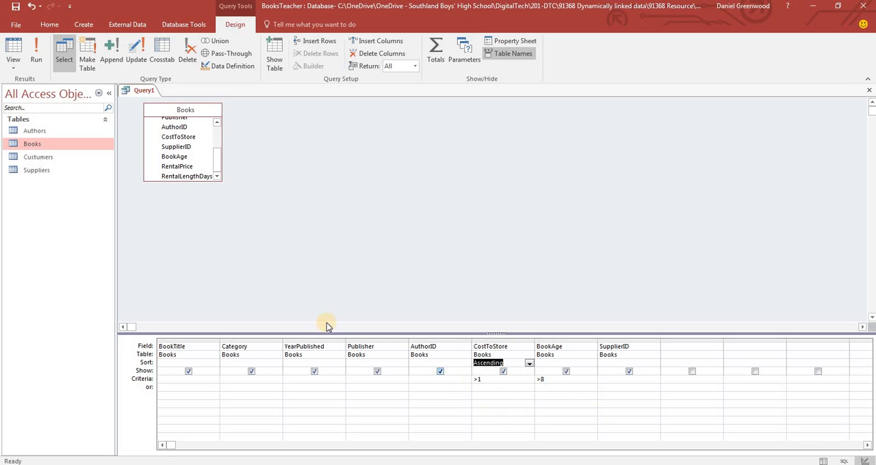
# Run the query and examine how its AuthorID and SupplierID columns identify authors and suppliers
pyautogui.click(36, 52)
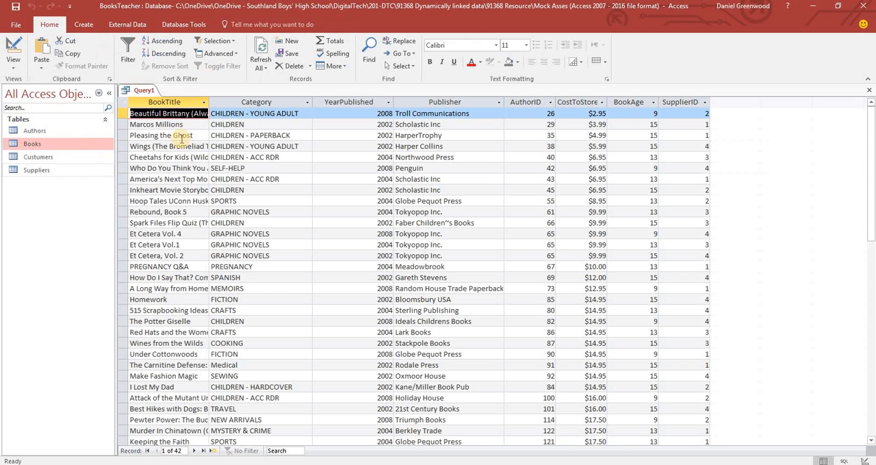
pyautogui.click(525, 102)
pyautogui.click(676, 104)
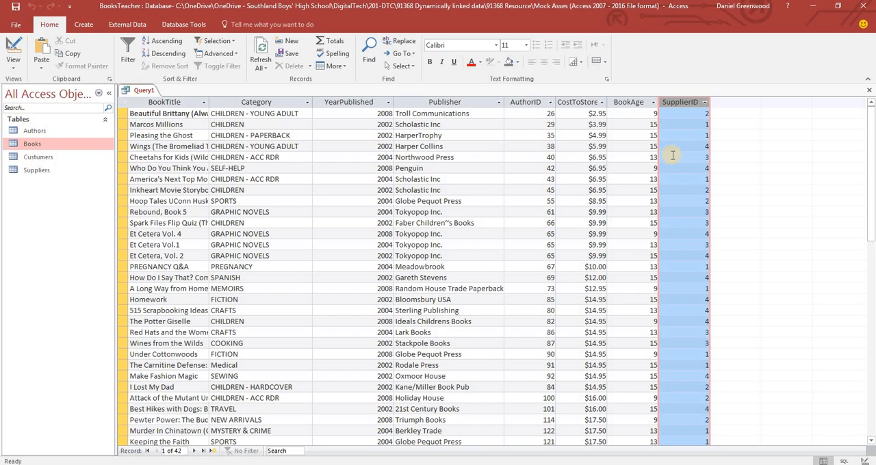
pyautogui.click(515, 102)
pyautogui.click(663, 102)
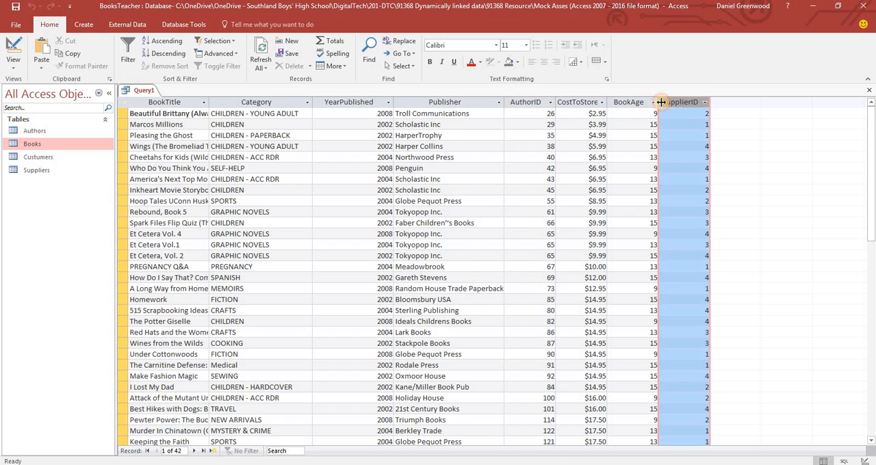
pyautogui.click(538, 102)
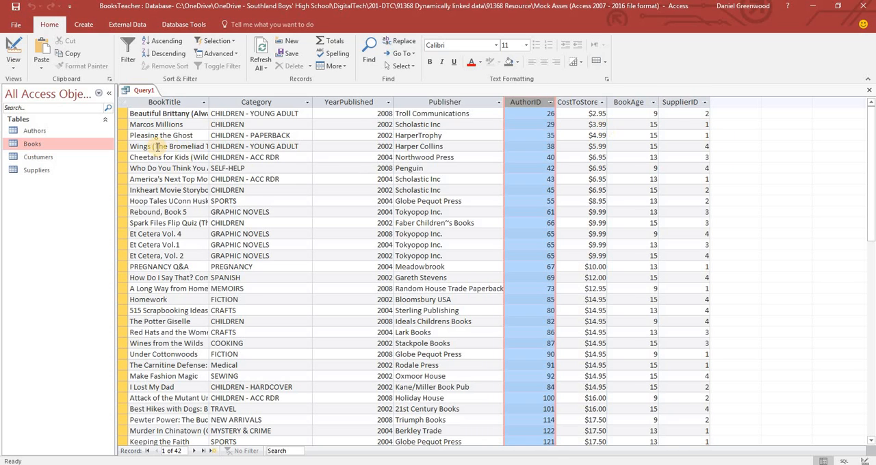
# Return to the query's Design view and add the Suppliers and Authors tables
pyautogui.click(13, 53)
pyautogui.click(275, 56)
pyautogui.moveTo(419, 197); pyautogui.dragTo(465, 108)
pyautogui.doubleClick(411, 160)
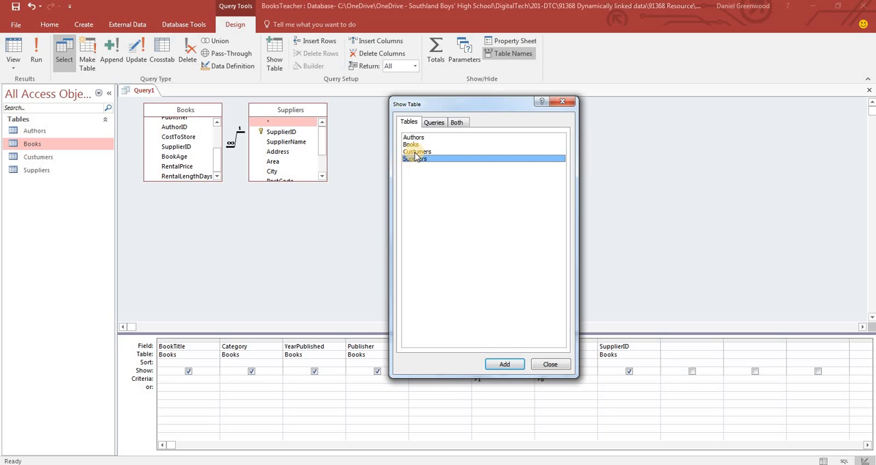
pyautogui.doubleClick(414, 137)
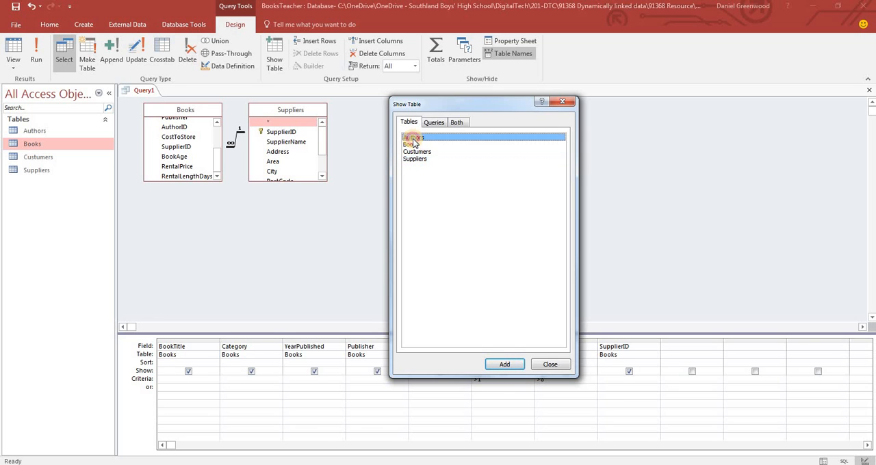
pyautogui.click(562, 101)
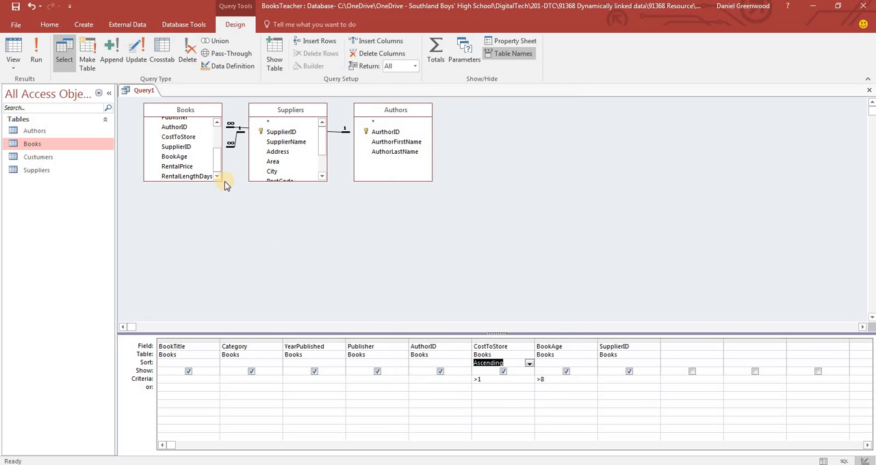
# Enlarge the Books and Suppliers field lists in the query design so all their fields show
pyautogui.moveTo(220, 181); pyautogui.dragTo(226, 240)
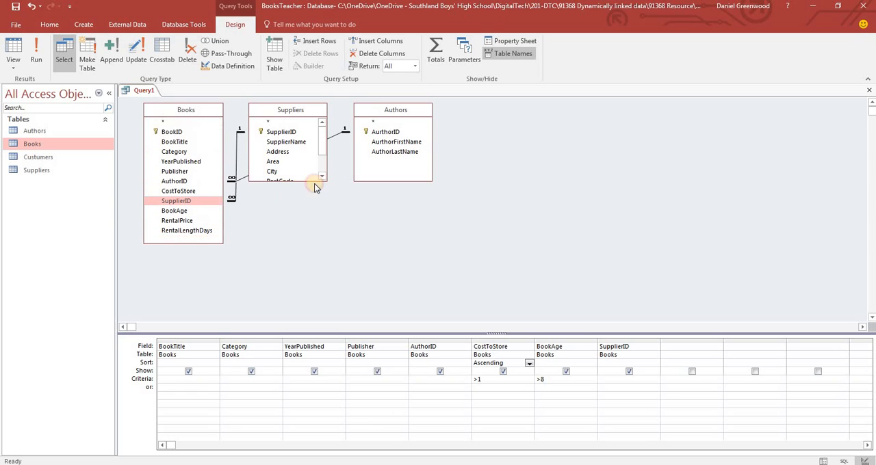
pyautogui.moveTo(321, 178); pyautogui.dragTo(338, 225)
pyautogui.click(296, 121)
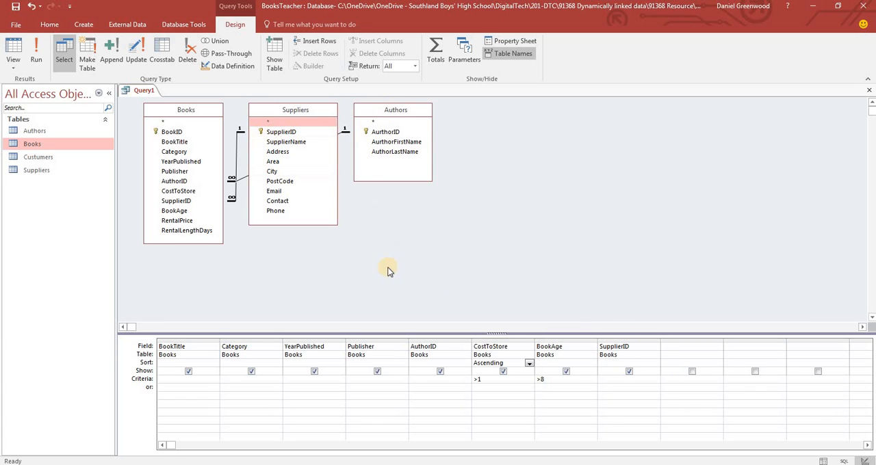
# Replace the SupplierID column in the query grid with SupplierName from the Suppliers table
pyautogui.click(629, 342)
pyautogui.press('Delete')
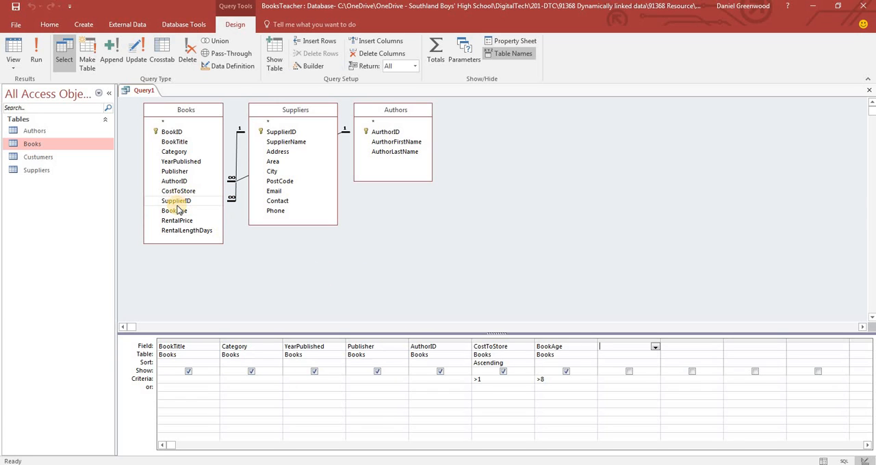
pyautogui.doubleClick(276, 143)
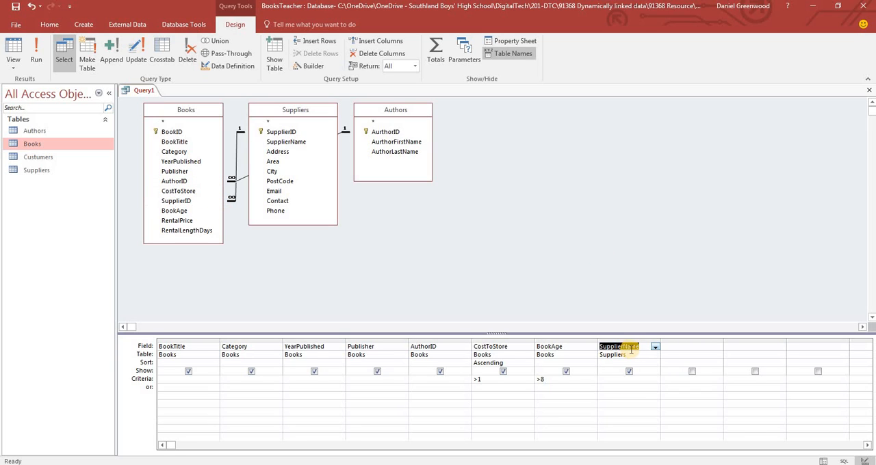
# Add AurthorFirstName and AuthorLastName from Authors to the query grid and remove the AuthorID column
pyautogui.doubleClick(383, 142)
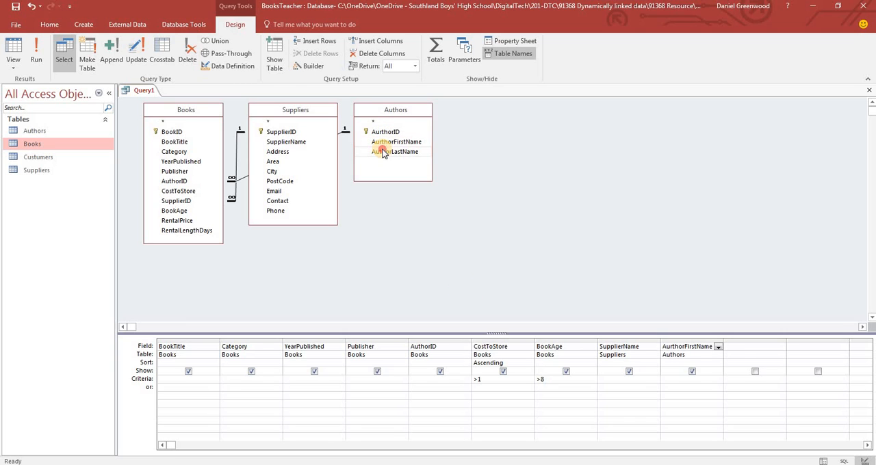
pyautogui.doubleClick(382, 152)
pyautogui.click(432, 341)
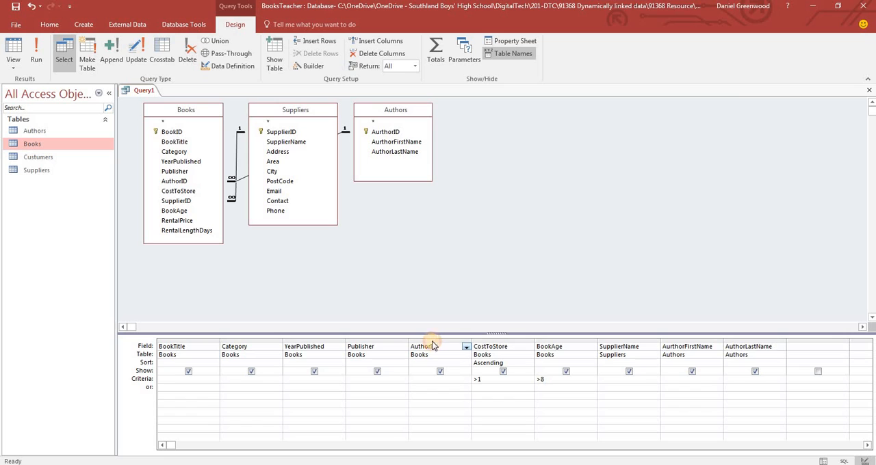
pyautogui.rightClick(433, 345)
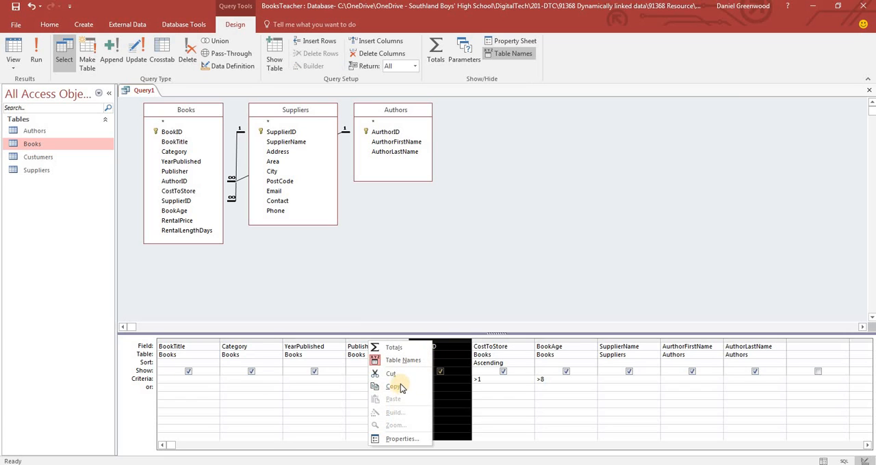
pyautogui.click(390, 374)
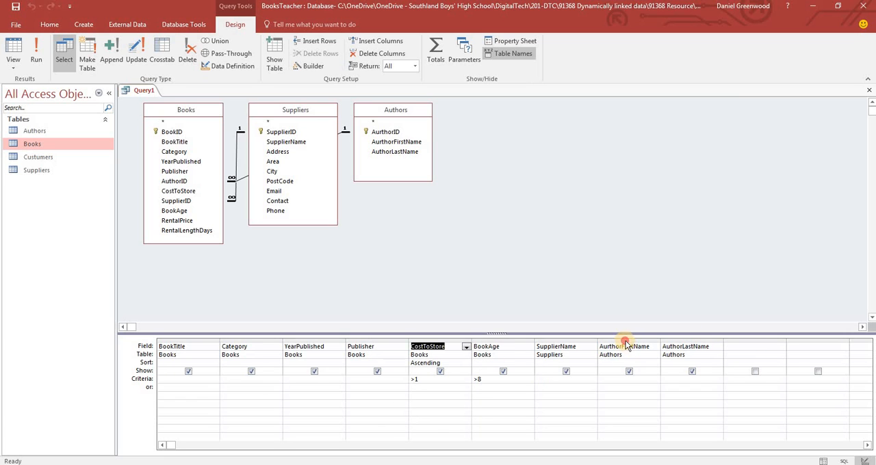
# Move the AurthorFirstName and AuthorLastName columns between Publisher and CostToStore, first name before last name
pyautogui.click(621, 341)
pyautogui.moveTo(619, 346); pyautogui.dragTo(410, 350)
pyautogui.click(707, 342)
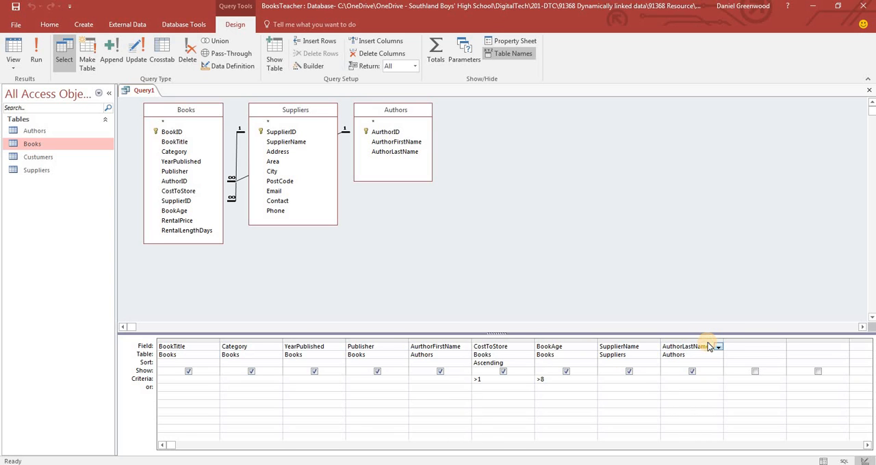
pyautogui.click(703, 346)
pyautogui.click(708, 342)
pyautogui.moveTo(707, 346); pyautogui.dragTo(517, 349)
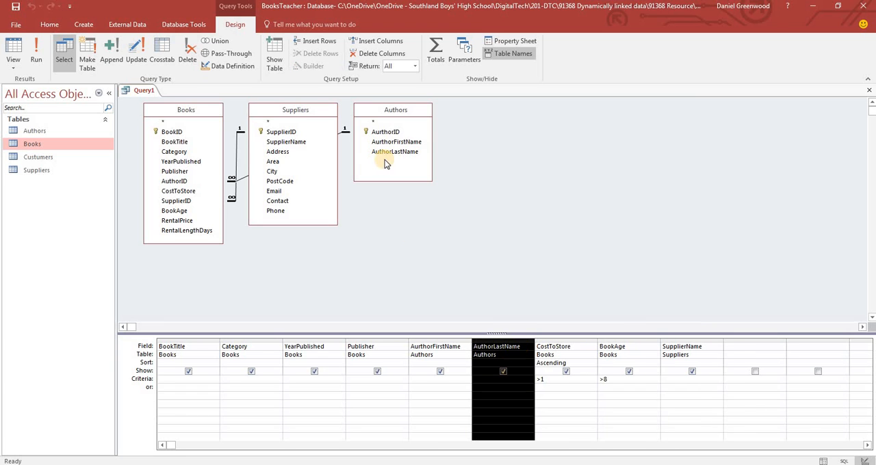
# Run the revised query and check its author name and SupplierName columns
pyautogui.click(36, 49)
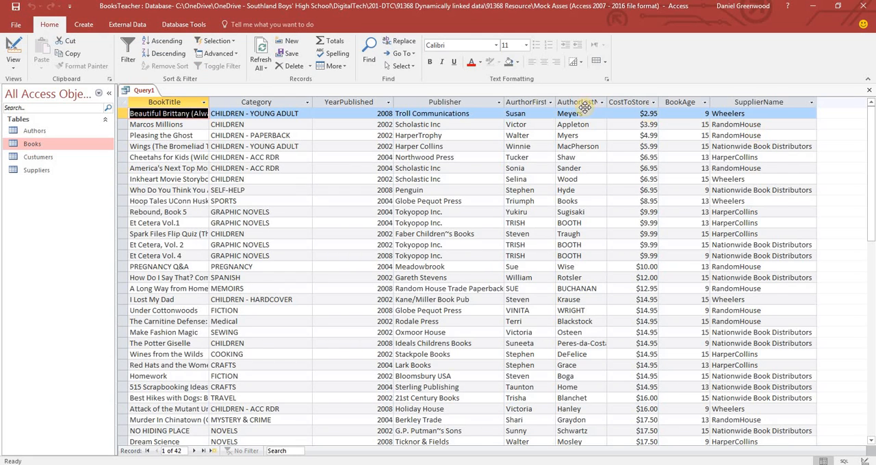
pyautogui.moveTo(533, 100); pyautogui.dragTo(740, 152)
pyautogui.click(741, 103)
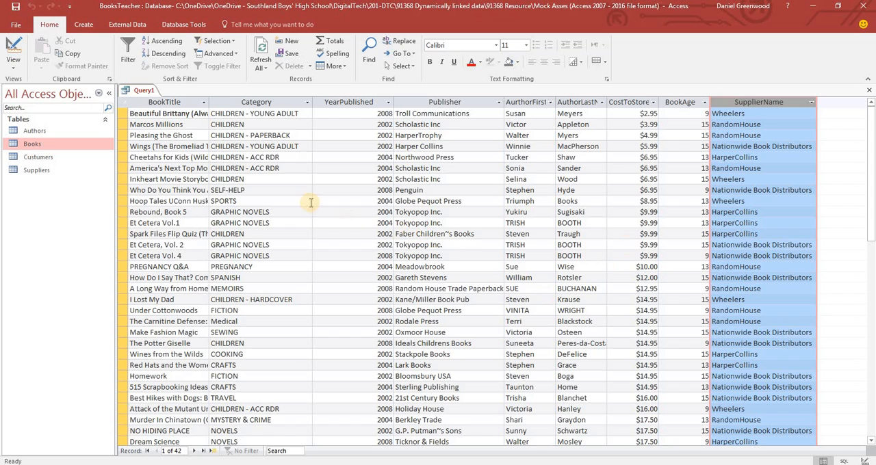
# Close the query and save it as FreeRentals, consulting the free 30 day rental requirement in the Word brief for the name
pyautogui.rightClick(139, 91)
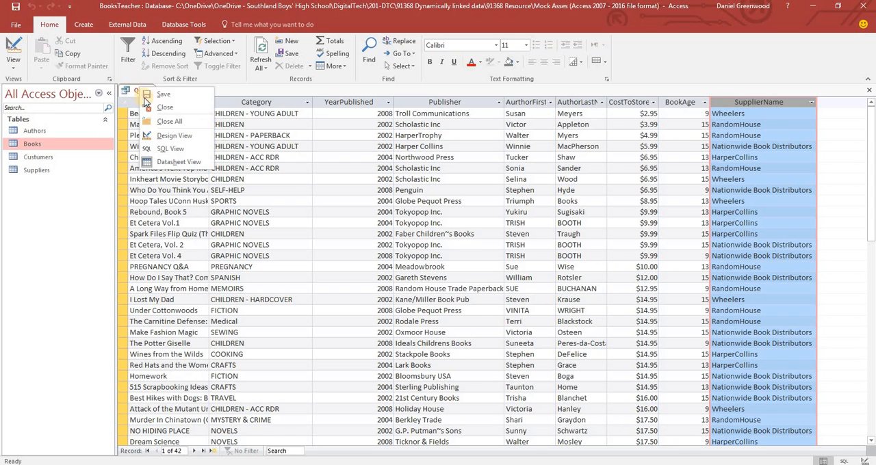
pyautogui.click(145, 110)
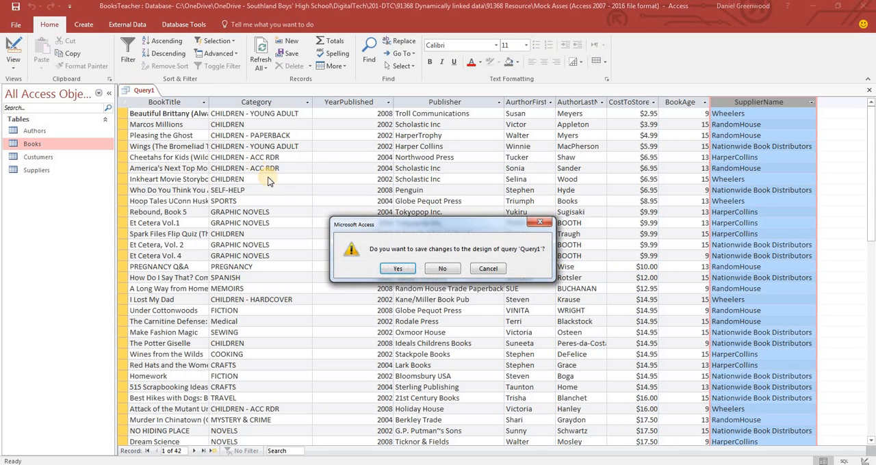
pyautogui.click(395, 269)
pyautogui.hotkey('alt', 'Tab')
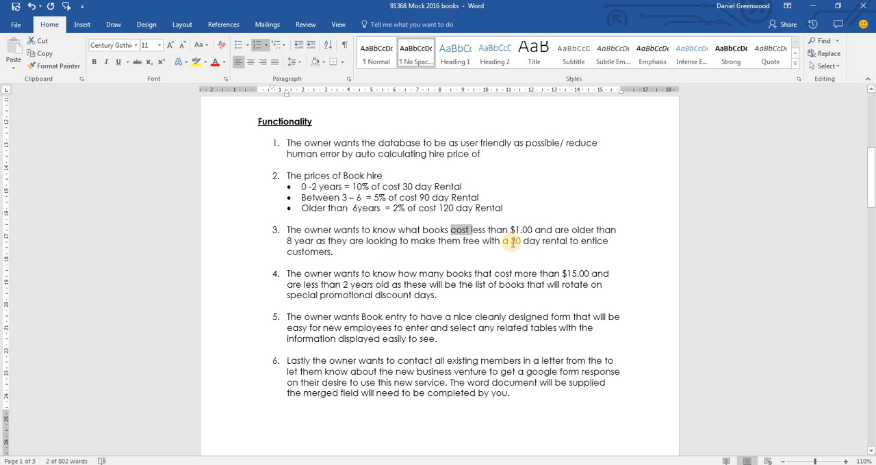
pyautogui.moveTo(510, 241); pyautogui.dragTo(577, 248)
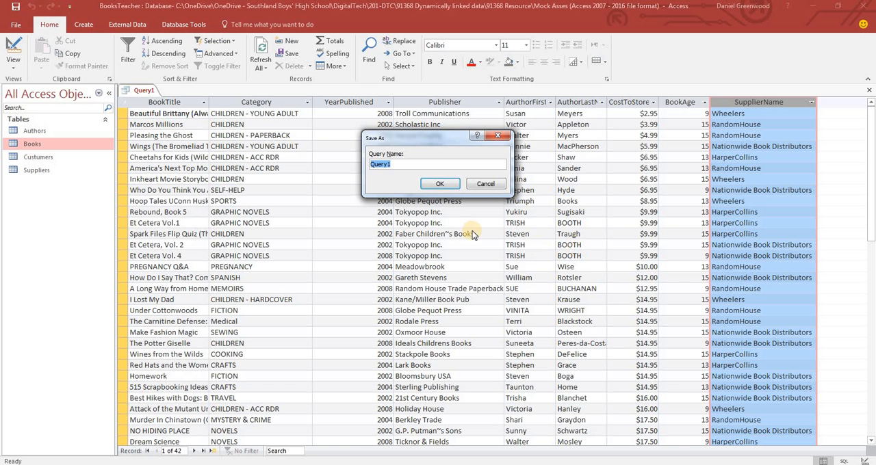
pyautogui.write('FreeRentals')
pyautogui.press('Return')
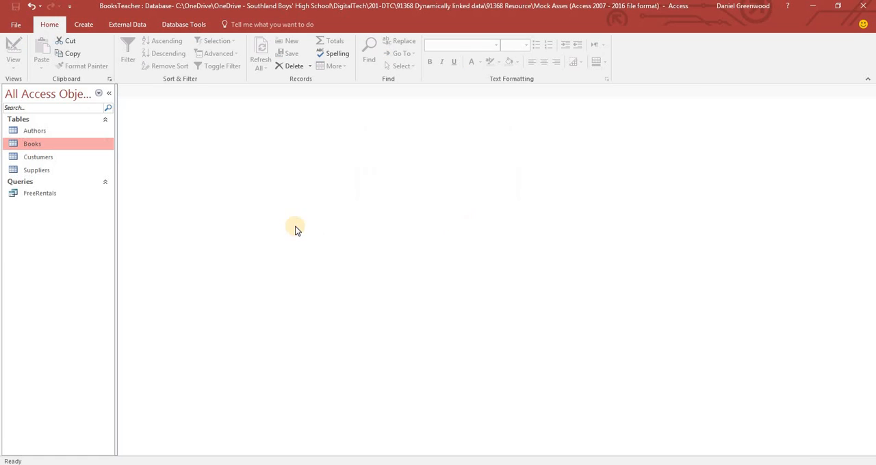
# Check requirement 4 in the brief, create a new design query on the Books table, and enlarge its field list to show every field
pyautogui.hotkey('alt', 'Tab')
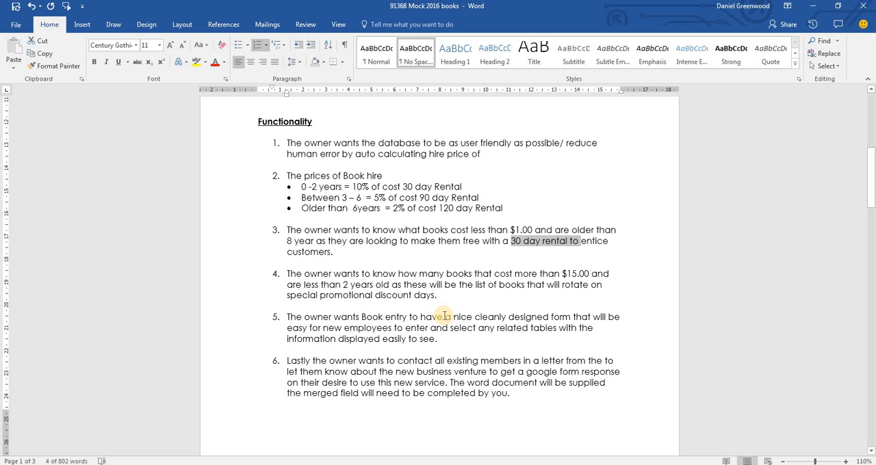
pyautogui.hotkey('alt', 'Tab')
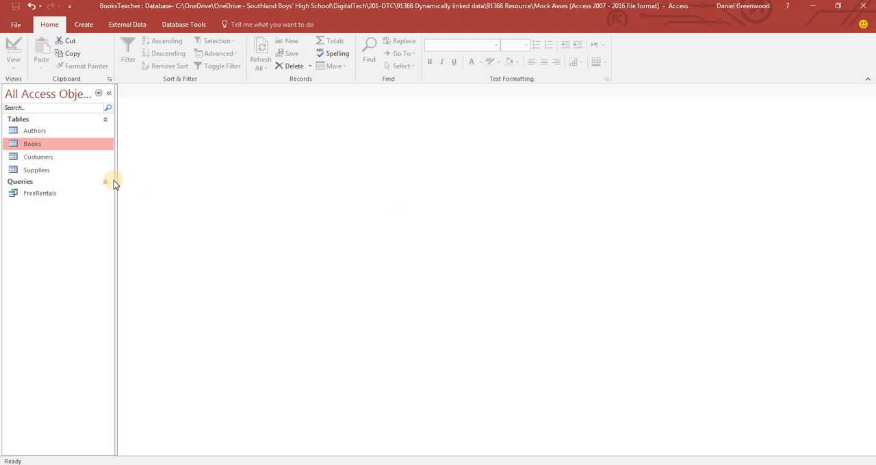
pyautogui.click(85, 25)
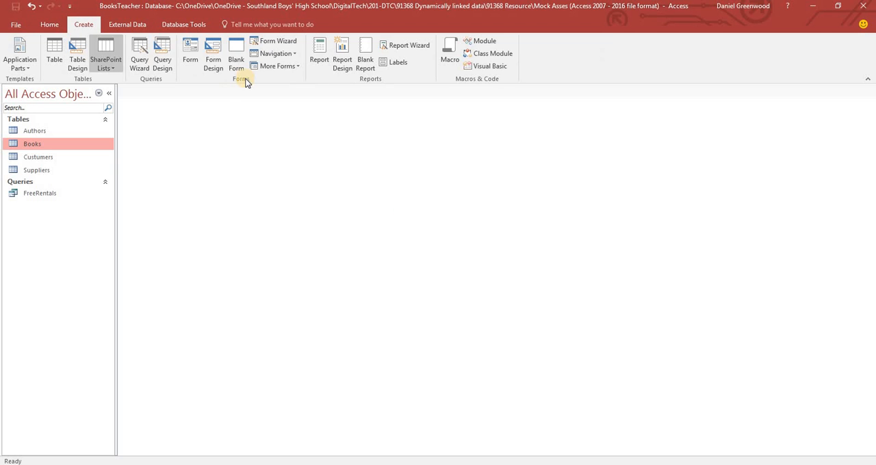
pyautogui.click(162, 56)
pyautogui.moveTo(417, 201); pyautogui.dragTo(466, 93)
pyautogui.doubleClick(415, 125)
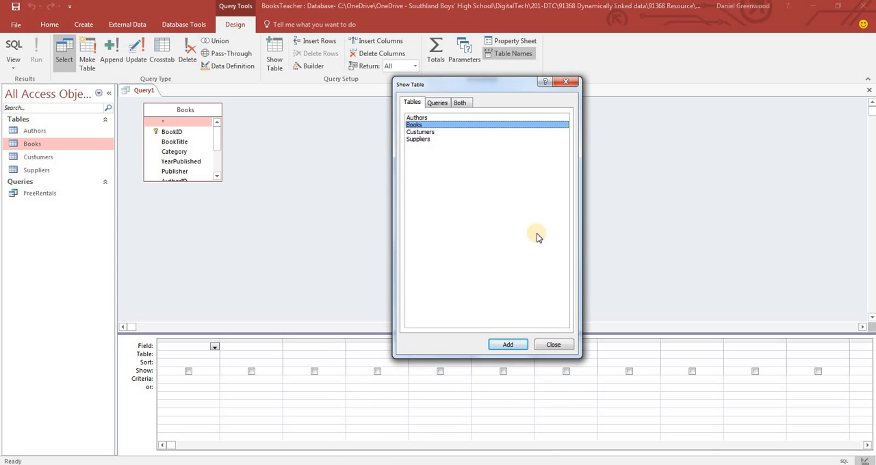
pyautogui.click(544, 346)
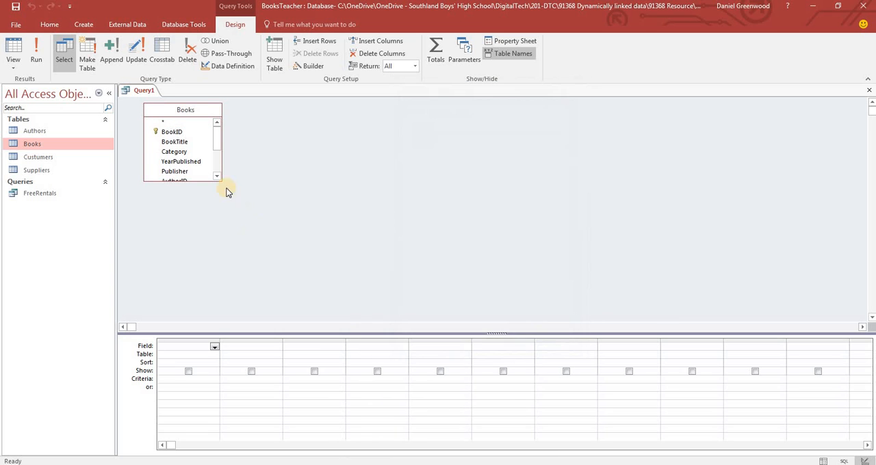
pyautogui.moveTo(221, 179); pyautogui.dragTo(237, 241)
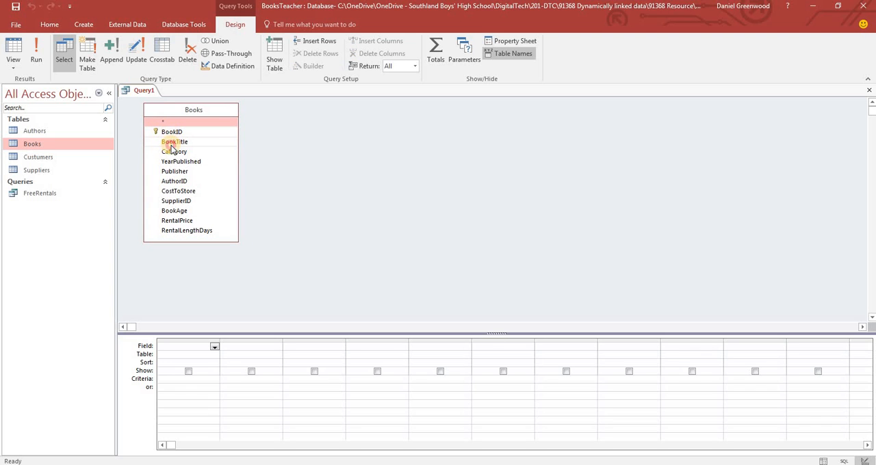
# Add all Books fields from BookTitle through RentalLengthDays to the query grid
pyautogui.click(170, 142)
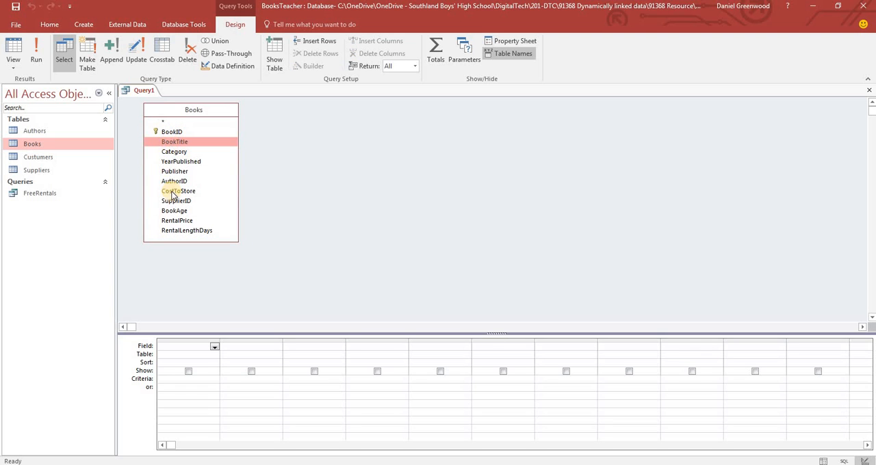
pyautogui.keyDown('shift'); pyautogui.click(174, 230); pyautogui.keyUp('shift')
pyautogui.moveTo(172, 142); pyautogui.dragTo(189, 346)
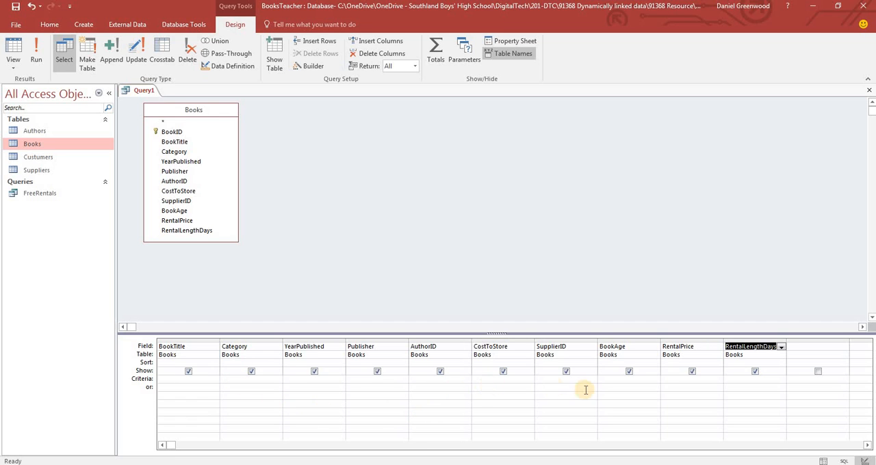
# Set the criteria to <2 for BookAge and >15 for CostToStore as the brief requires, and run the query
pyautogui.click(646, 381)
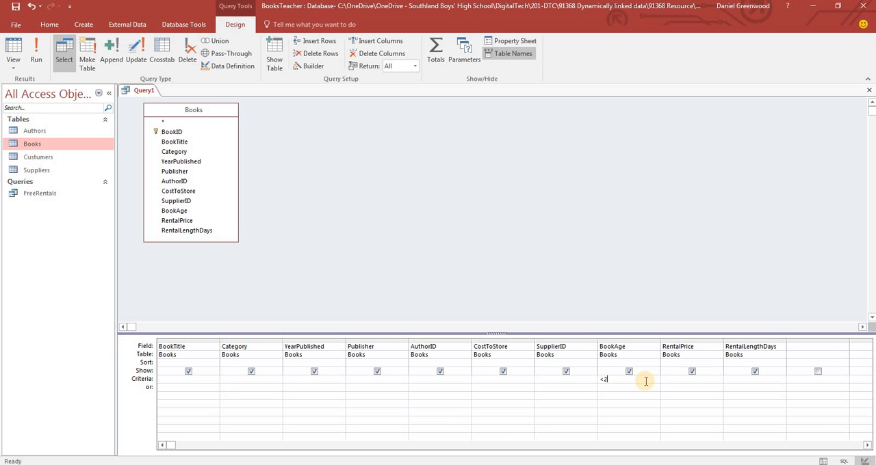
pyautogui.hotkey('alt', 'Tab')
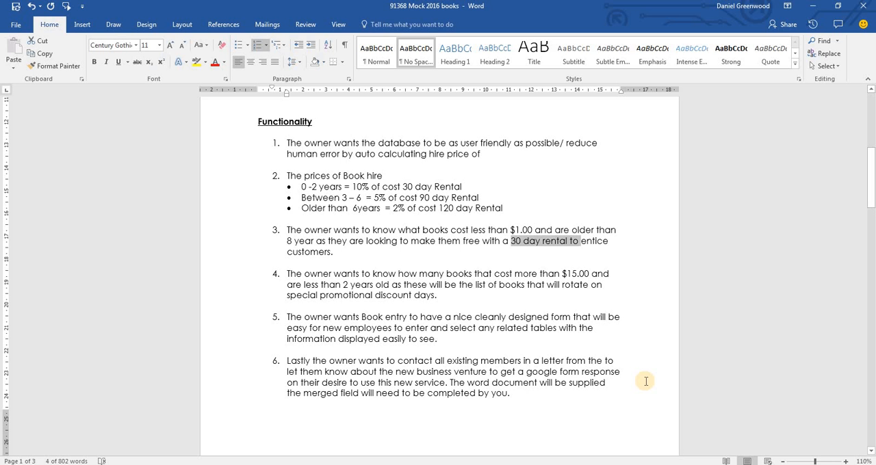
pyautogui.hotkey('alt', 'Tab')
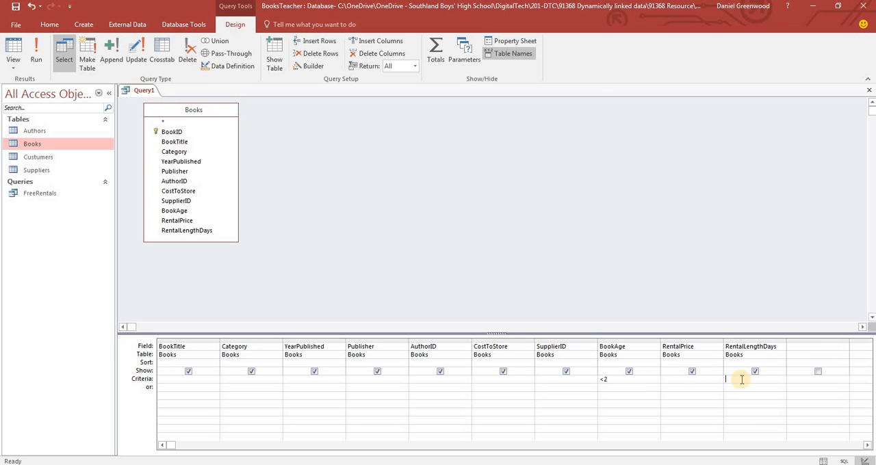
pyautogui.hotkey('alt', 'Tab')
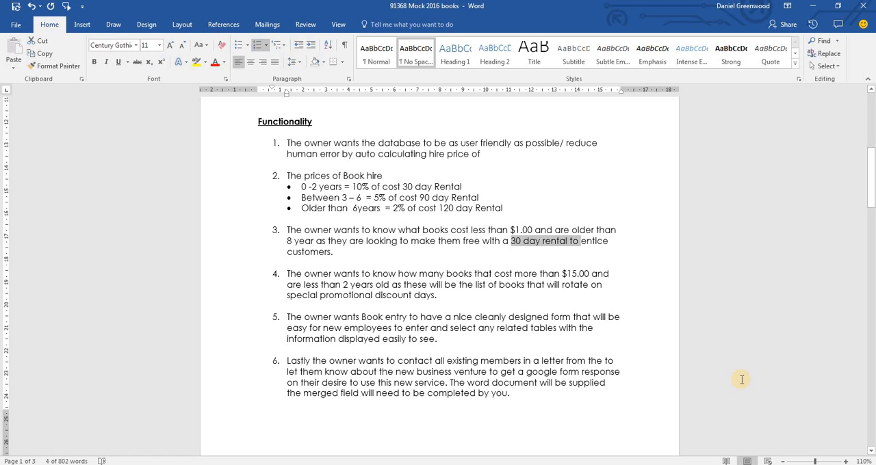
pyautogui.hotkey('alt', 'Tab')
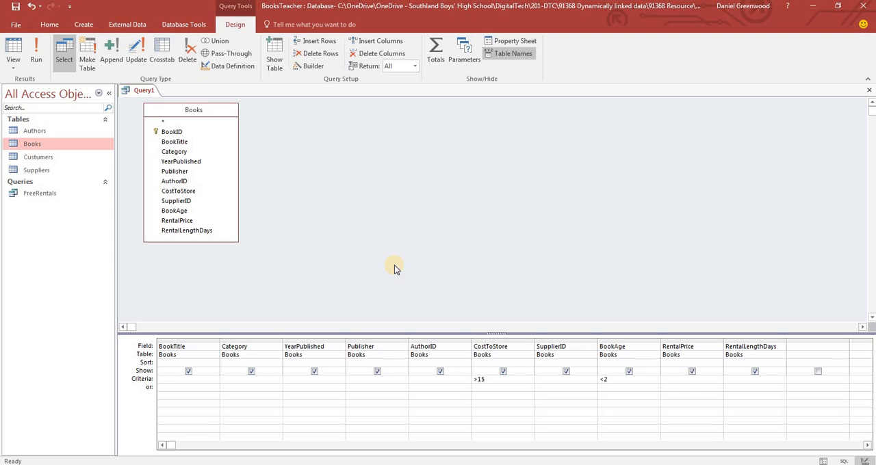
pyautogui.click(40, 52)
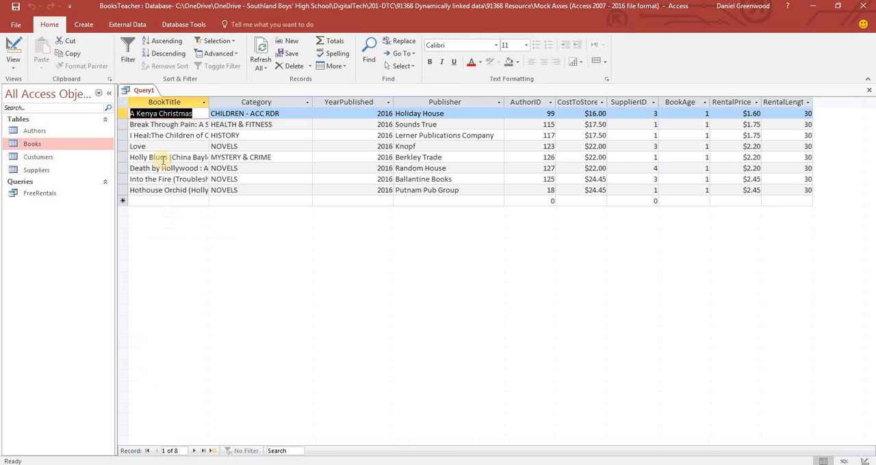
# Close the new query and save it as PromotionalRentalDeals
pyautogui.rightClick(143, 91)
pyautogui.click(177, 127)
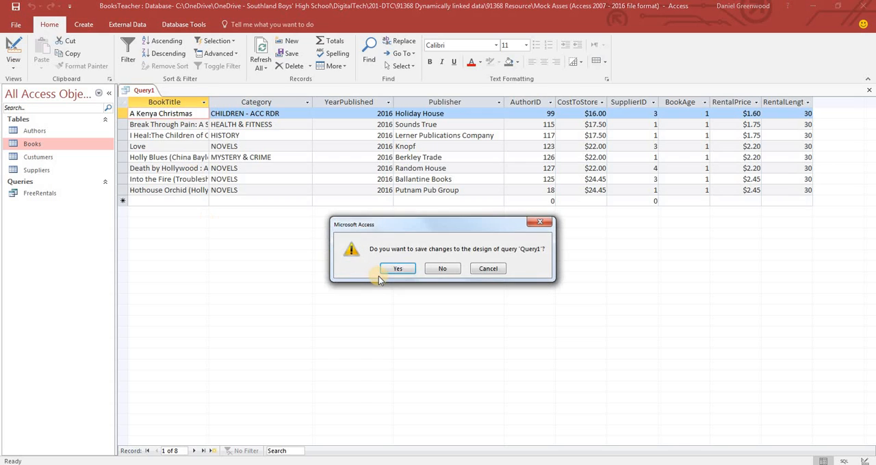
pyautogui.click(379, 277)
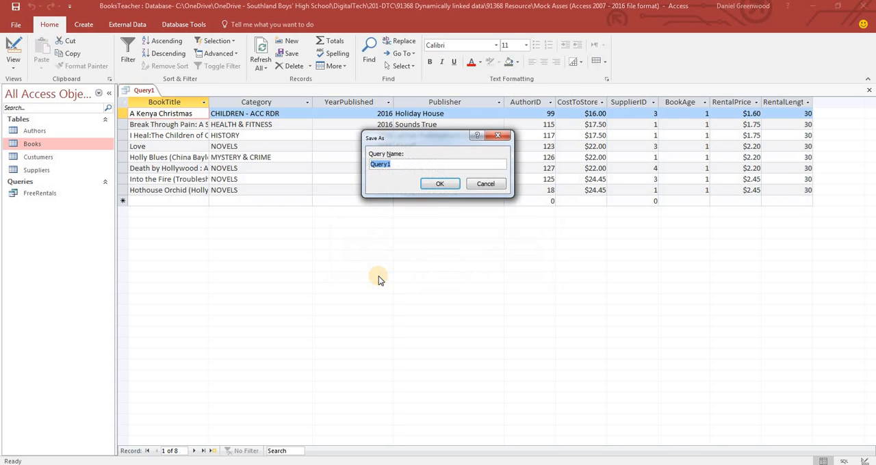
pyautogui.write('Promotionalental')
pyautogui.press('BackSpace')
pyautogui.press('BackSpace')
pyautogui.press('BackSpace')
pyautogui.press('BackSpace')
pyautogui.press('BackSpace')
pyautogui.press('BackSpace')
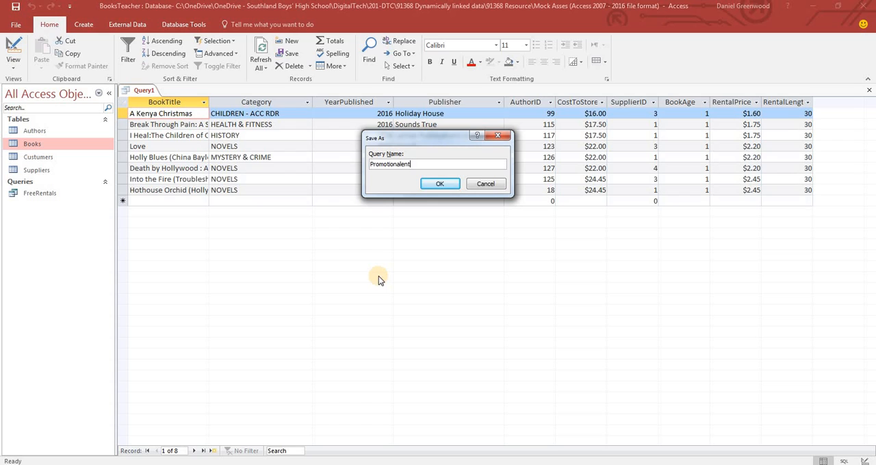
pyautogui.write('lRentalDeals')
pyautogui.click(440, 184)
# Switch to the Word brief and review requirement 4 and the Book entry form described in requirement 5
pyautogui.hotkey('alt', 'Tab')
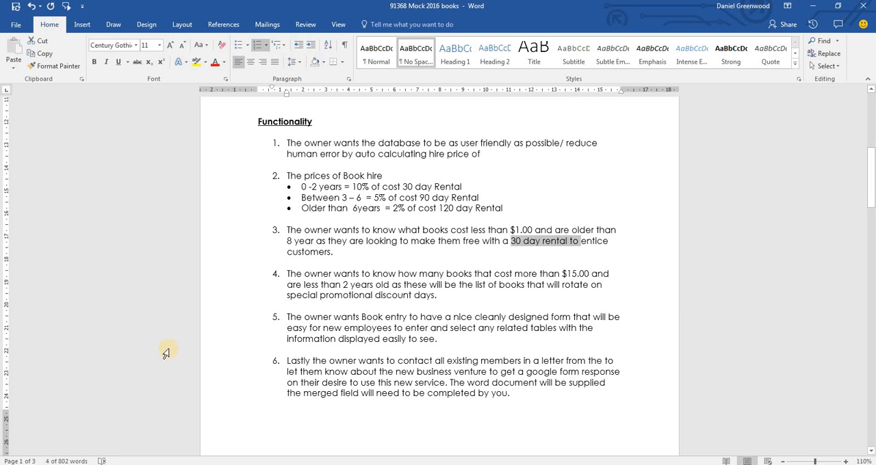
pyautogui.click(462, 293)
pyautogui.moveTo(462, 294); pyautogui.dragTo(267, 268)
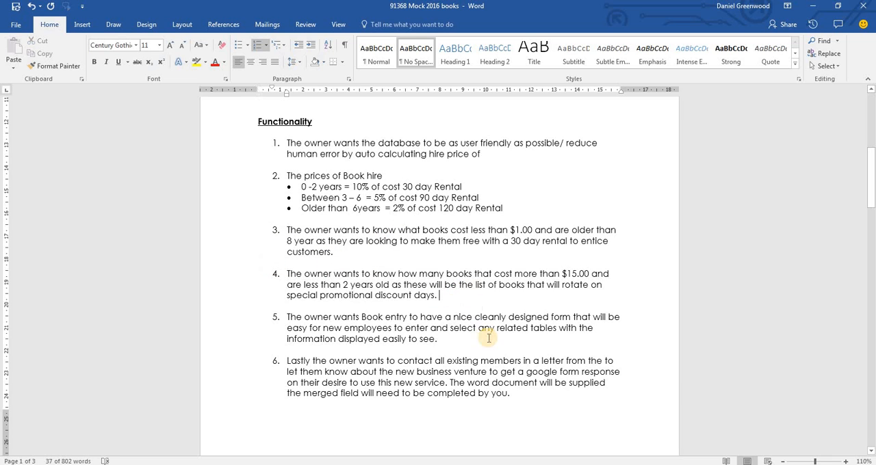
pyautogui.moveTo(444, 339); pyautogui.dragTo(292, 309)
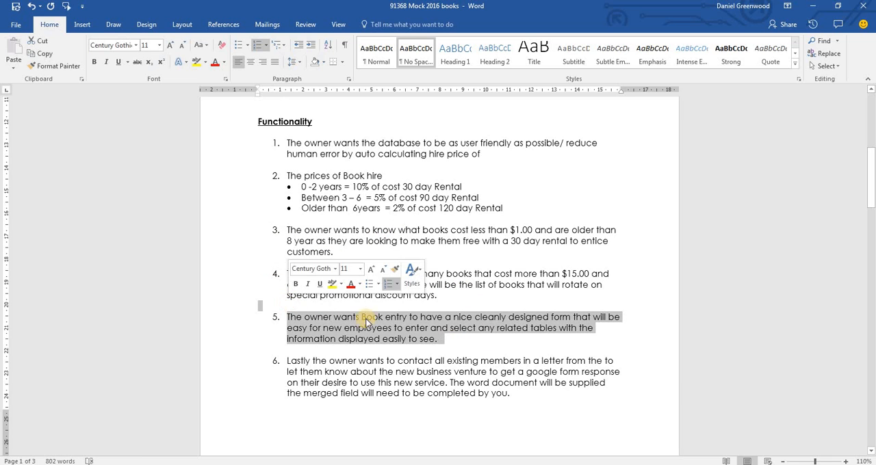
pyautogui.click(453, 342)
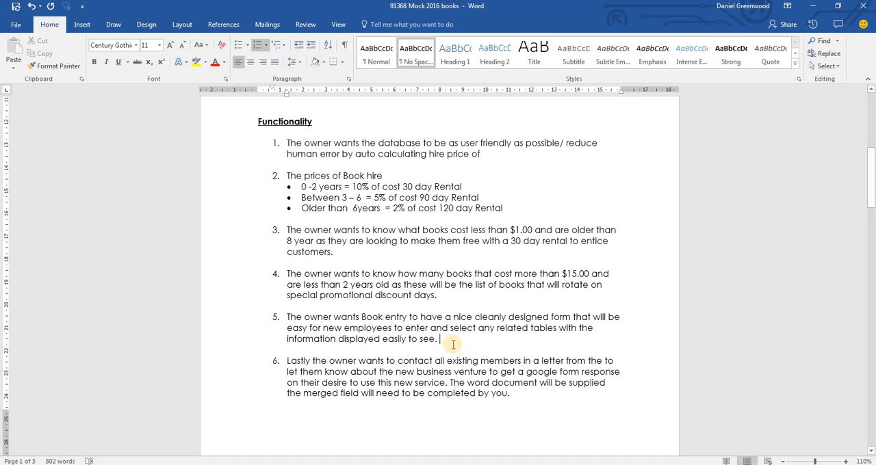
pyautogui.click(453, 345)
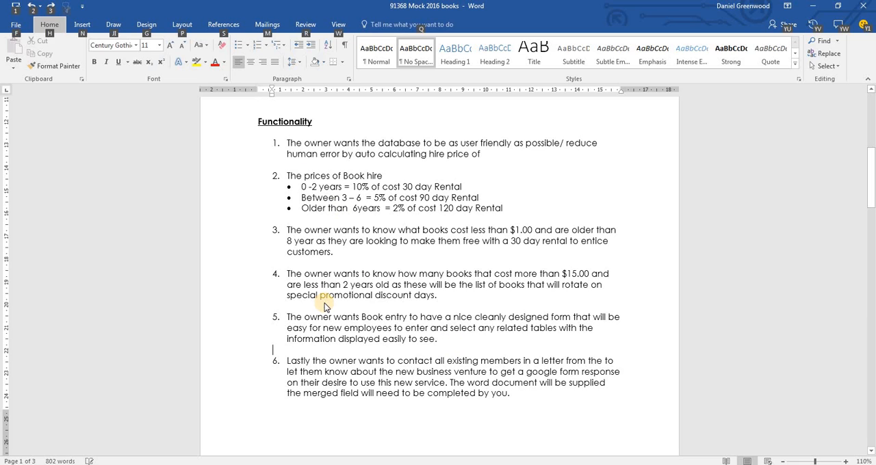
# Switch back to Access and use the Form Wizard to create a columnar form titled Books containing all fields of the Books table
pyautogui.hotkey('alt', 'Tab')
pyautogui.click(84, 24)
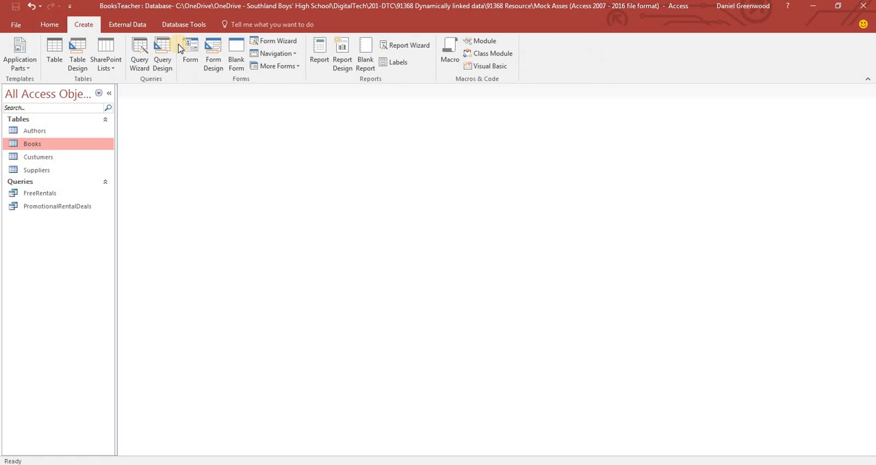
pyautogui.click(287, 43)
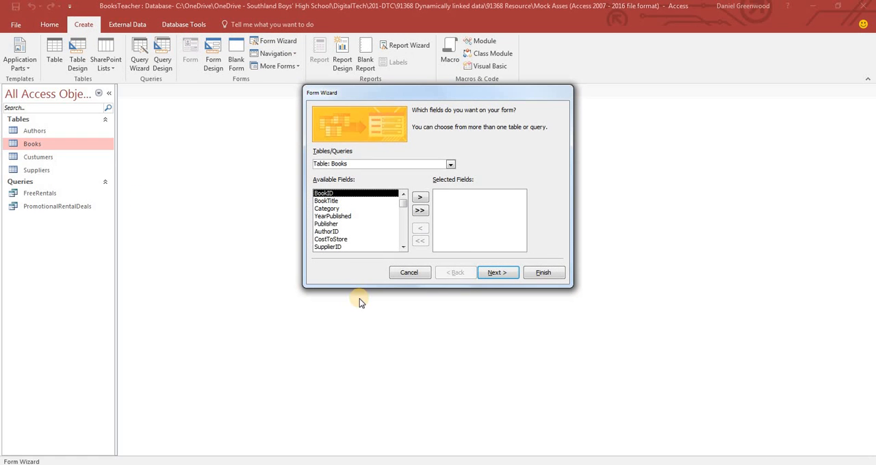
pyautogui.click(330, 232)
pyautogui.click(327, 248)
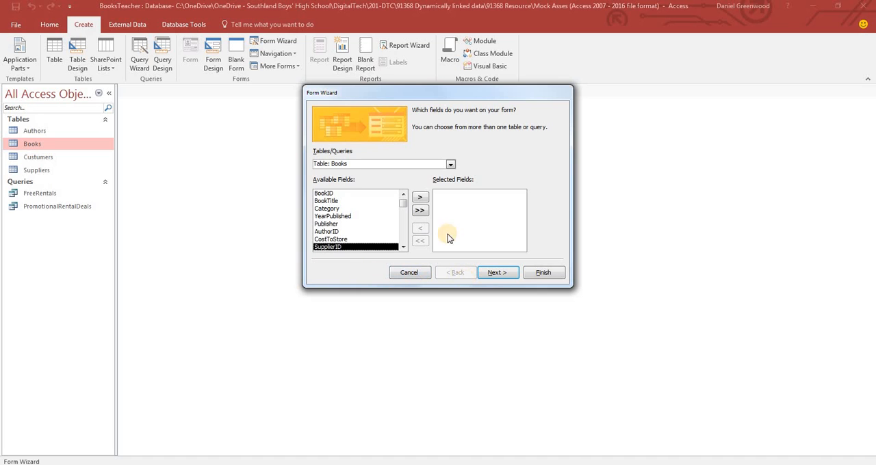
pyautogui.click(420, 213)
pyautogui.click(497, 273)
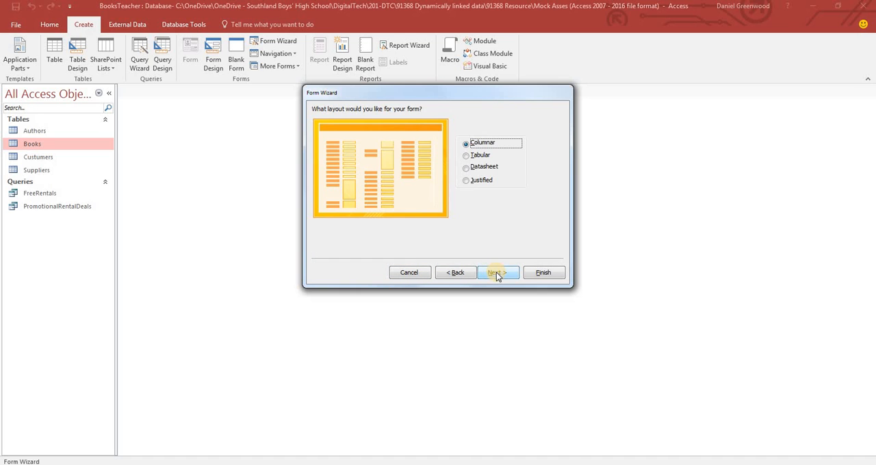
pyautogui.click(498, 271)
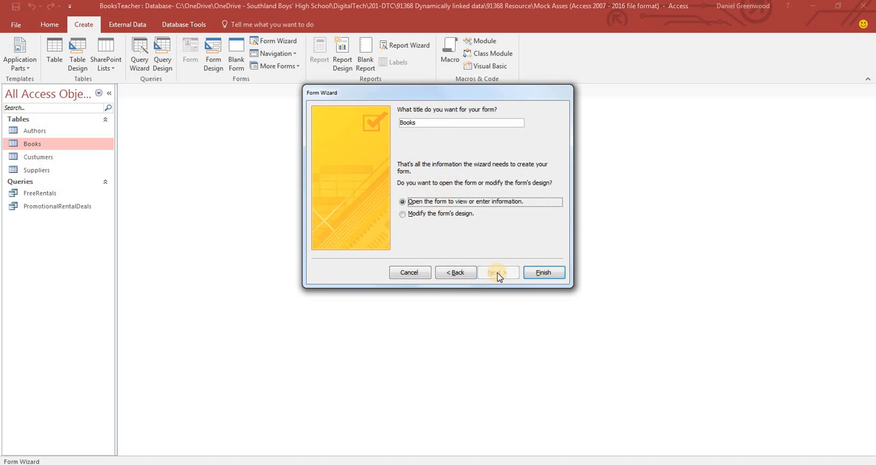
pyautogui.click(546, 273)
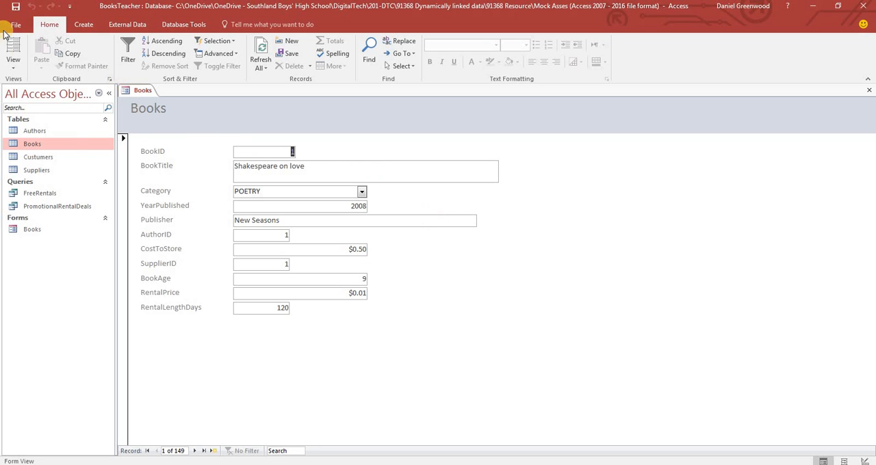
# Open the Books form in Design View and shrink the BookTitle text box to a single line in height and slightly less width
pyautogui.click(13, 62)
pyautogui.click(30, 130)
pyautogui.click(391, 205)
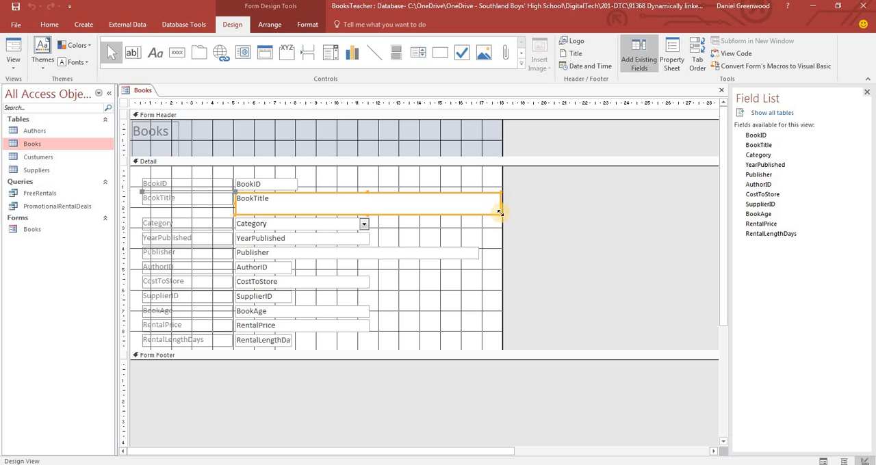
pyautogui.moveTo(499, 209); pyautogui.dragTo(498, 206)
pyautogui.moveTo(498, 205); pyautogui.dragTo(483, 198)
pyautogui.click(424, 225)
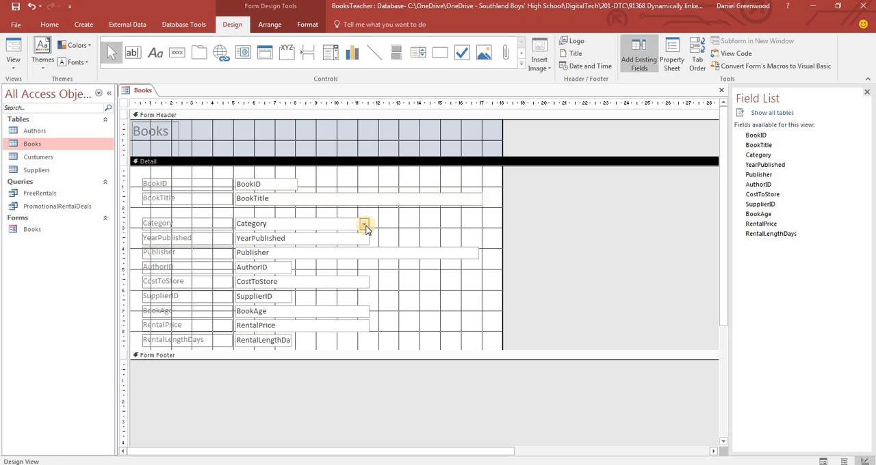
pyautogui.click(385, 202)
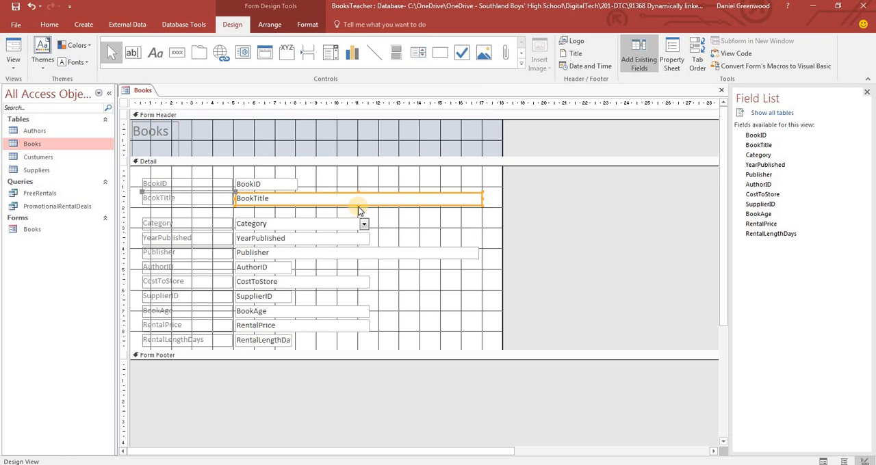
# Increase the BookTitle text box to about two lines in height and narrow the Publisher text box to match the YearPublished box
pyautogui.moveTo(358, 208); pyautogui.dragTo(358, 214)
pyautogui.click(422, 223)
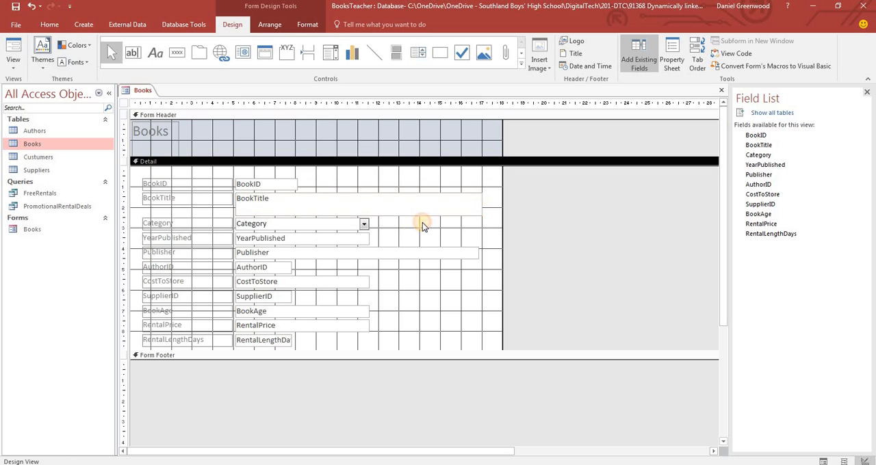
pyautogui.click(357, 252)
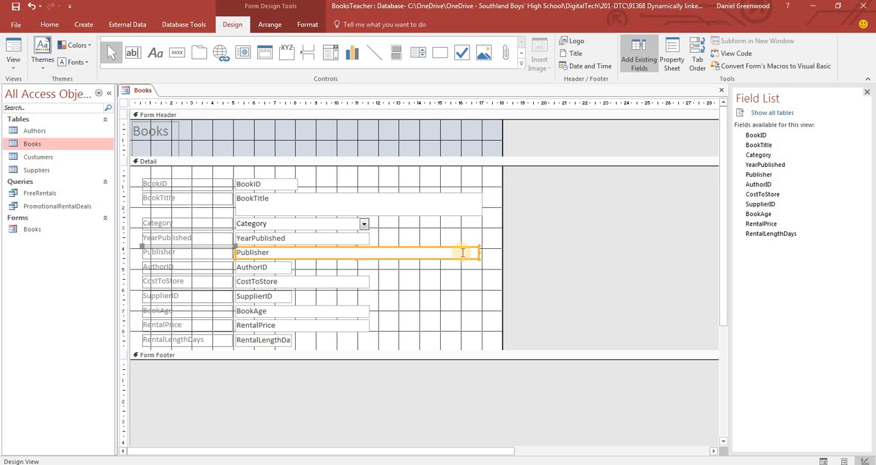
pyautogui.moveTo(483, 254); pyautogui.dragTo(368, 252)
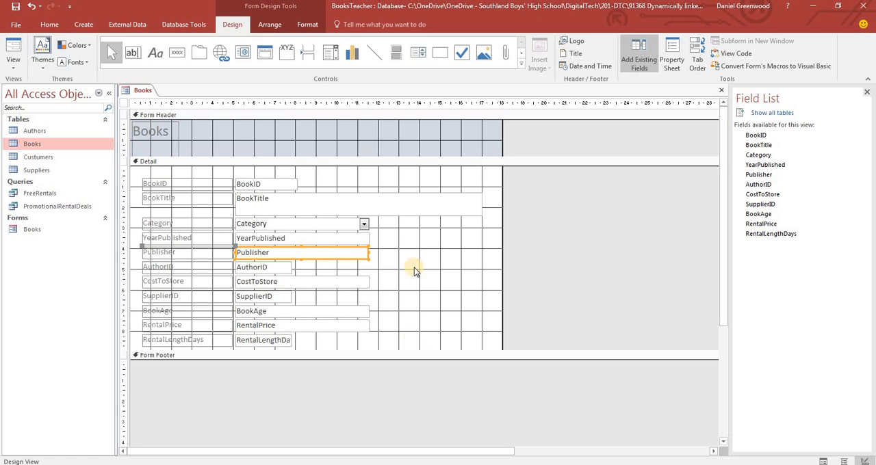
pyautogui.click(458, 202)
pyautogui.click(455, 249)
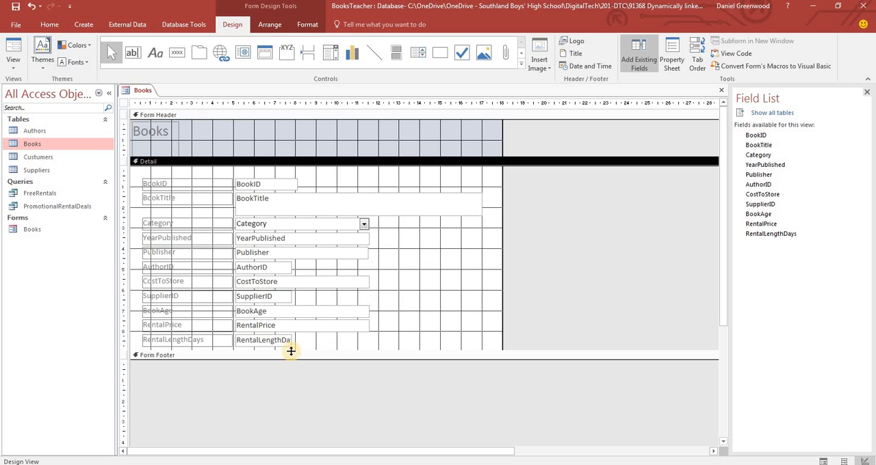
# Narrow the BookAge and RentalPrice text boxes to the width of the RentalLengthDays box
pyautogui.click(343, 327)
pyautogui.keyDown('shift'); pyautogui.click(347, 312); pyautogui.keyUp('shift')
pyautogui.moveTo(368, 311); pyautogui.dragTo(293, 341)
pyautogui.click(292, 341)
pyautogui.click(307, 315)
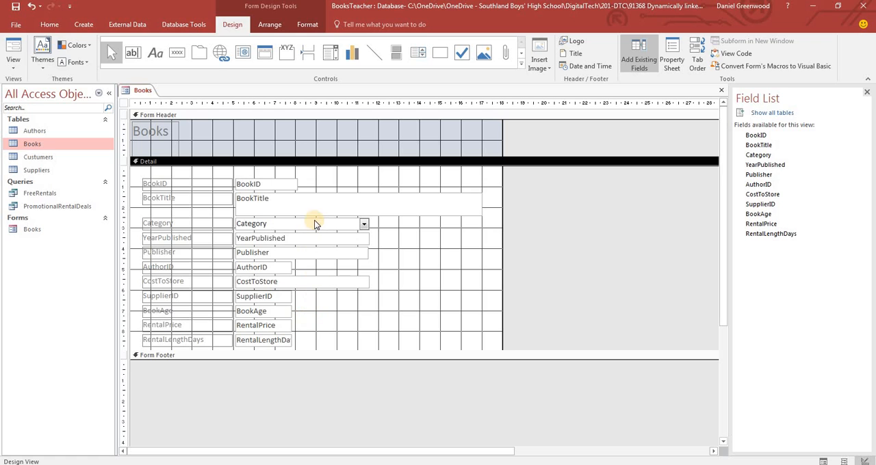
# Select all the field labels in the Detail section and narrow them together, leaving a gap before the text boxes
pyautogui.click(273, 261)
pyautogui.moveTo(224, 172); pyautogui.dragTo(214, 353)
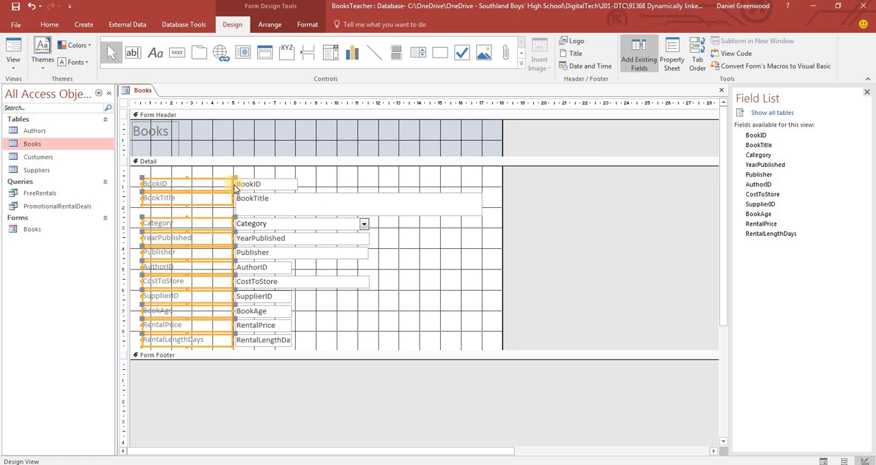
pyautogui.moveTo(233, 184); pyautogui.dragTo(215, 185)
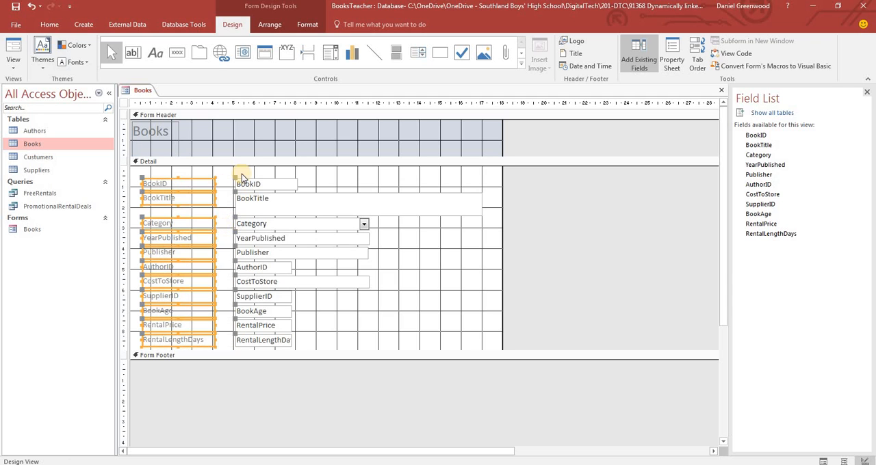
pyautogui.click(219, 170)
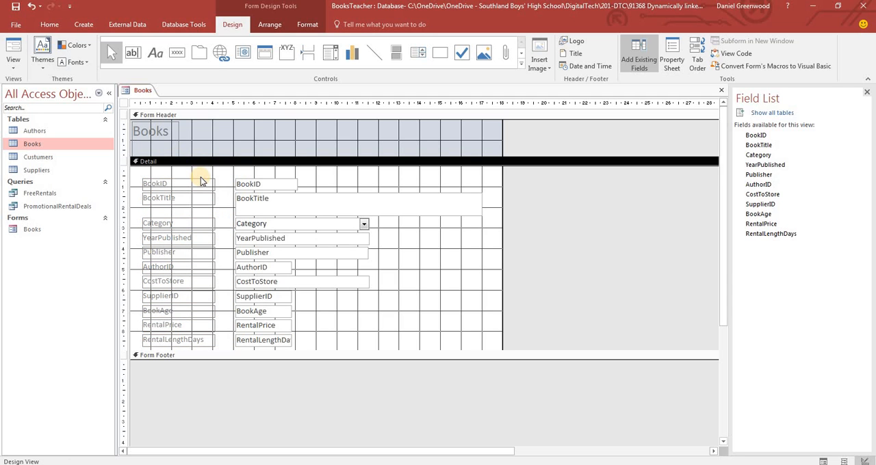
# Set the font of every control on the form to Century Gothic
pyautogui.hotkey('ctrl', 'a')
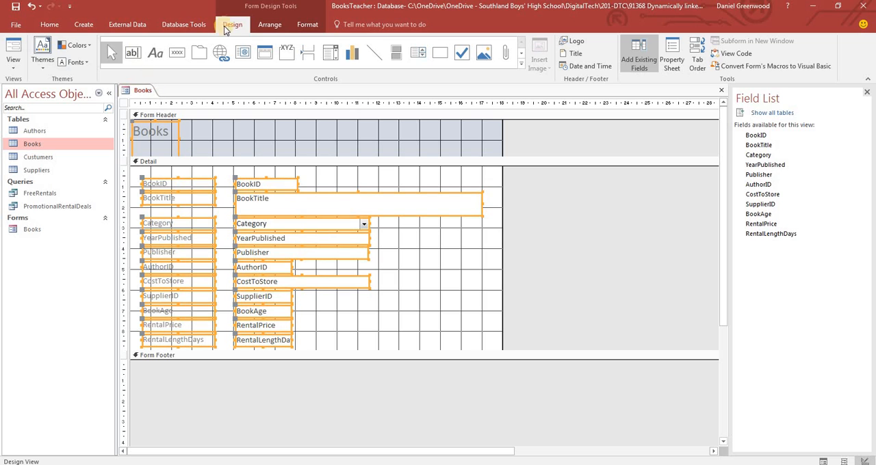
pyautogui.click(276, 26)
pyautogui.click(233, 27)
pyautogui.click(307, 28)
pyautogui.click(123, 41)
pyautogui.click(125, 42)
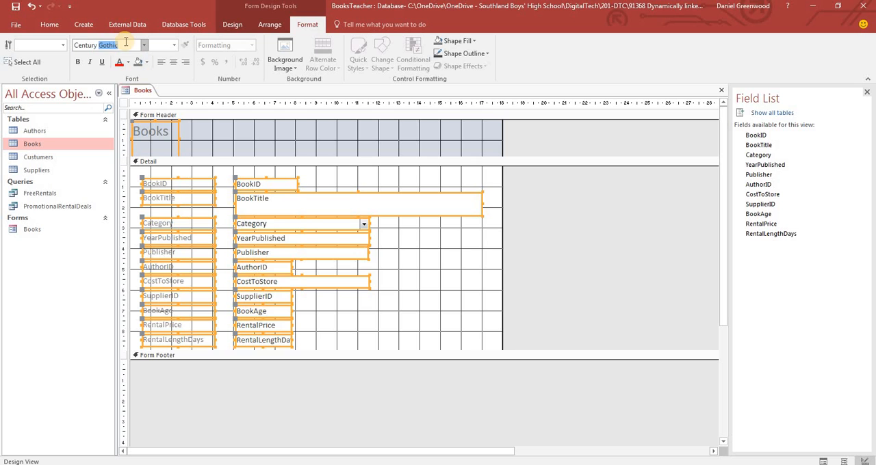
pyautogui.write('Century')
pyautogui.press('Return')
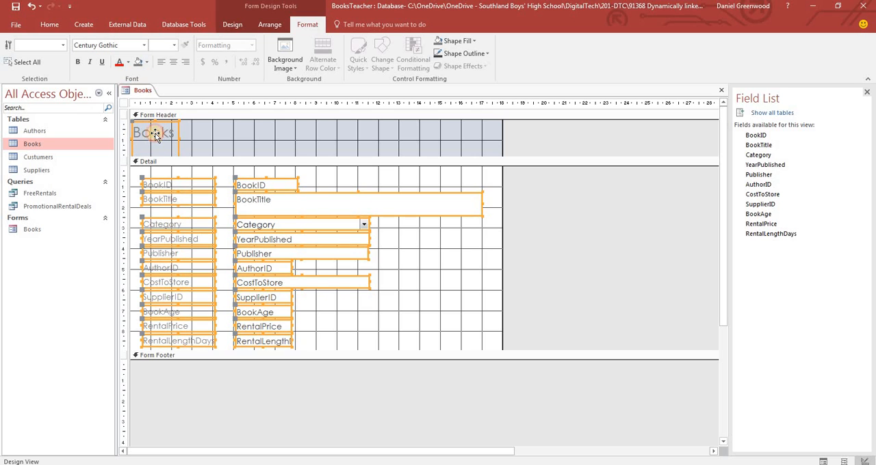
pyautogui.click(423, 272)
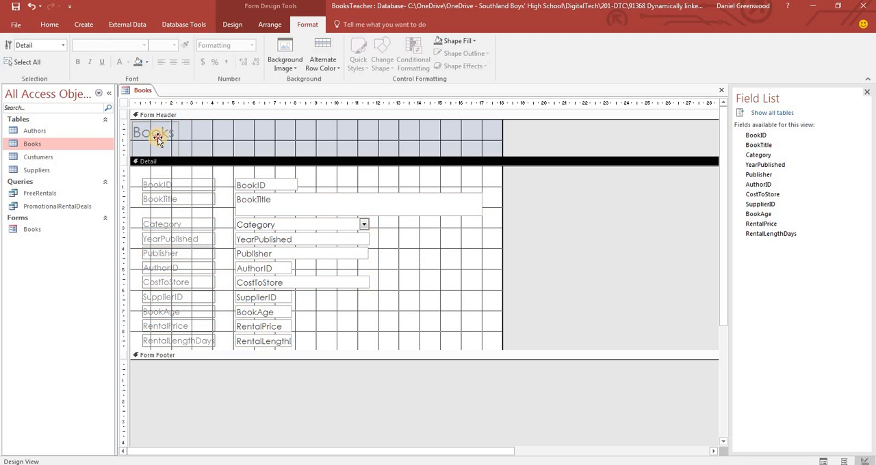
# Set the font size of the Books heading in the form header to 24
pyautogui.click(158, 136)
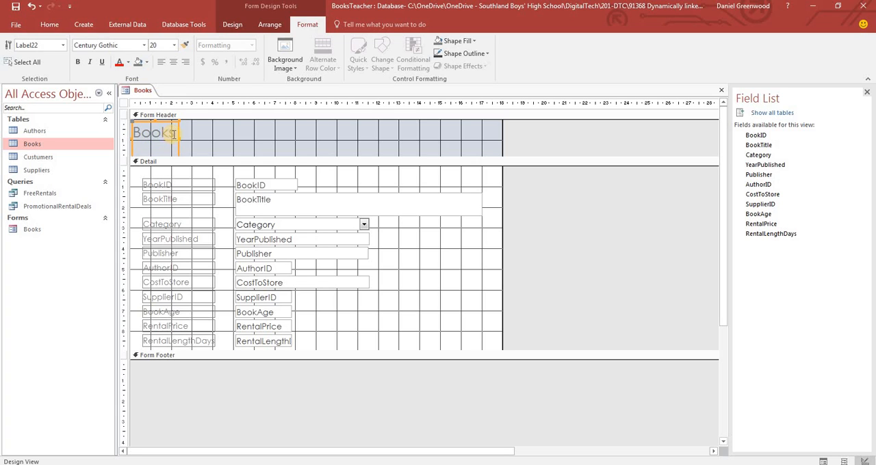
pyautogui.click(156, 45)
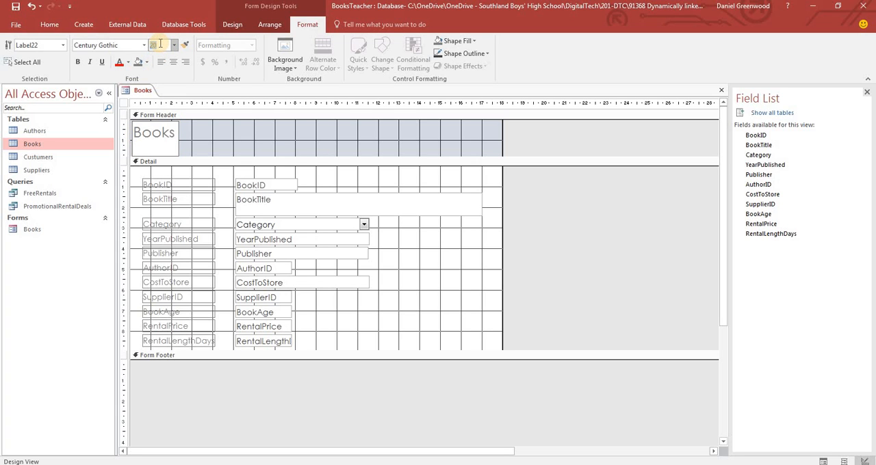
pyautogui.click(244, 137)
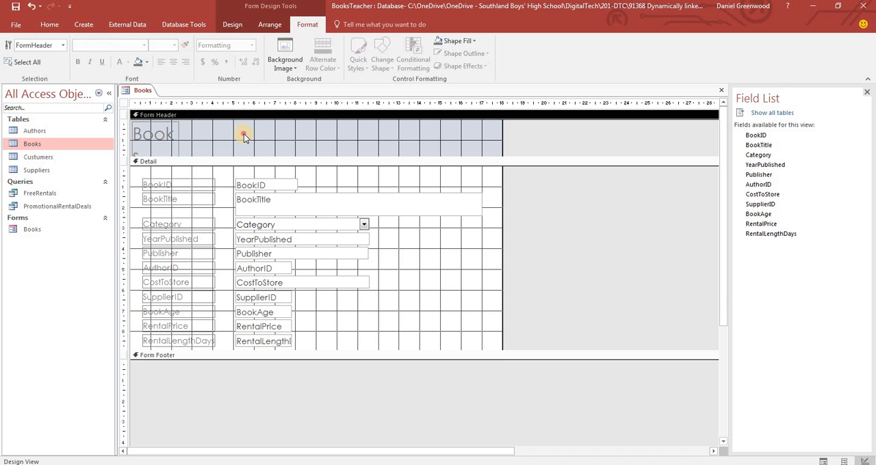
# Fill the background of the Form Header section with red
pyautogui.rightClick(245, 137)
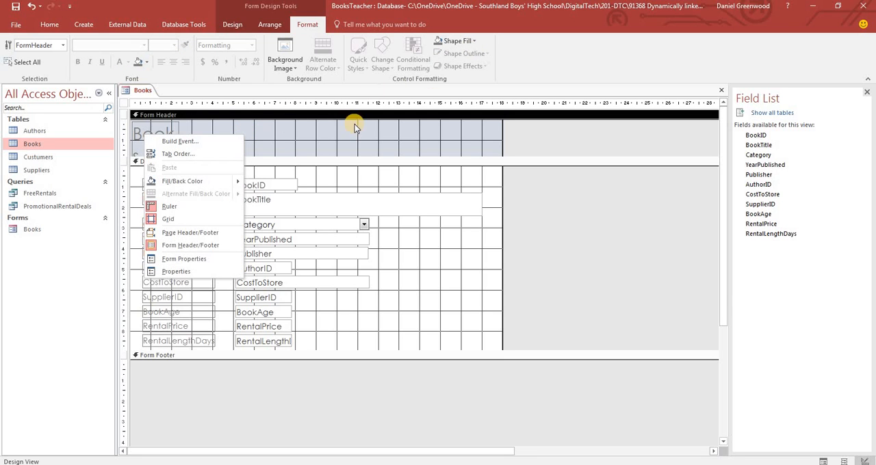
pyautogui.click(331, 139)
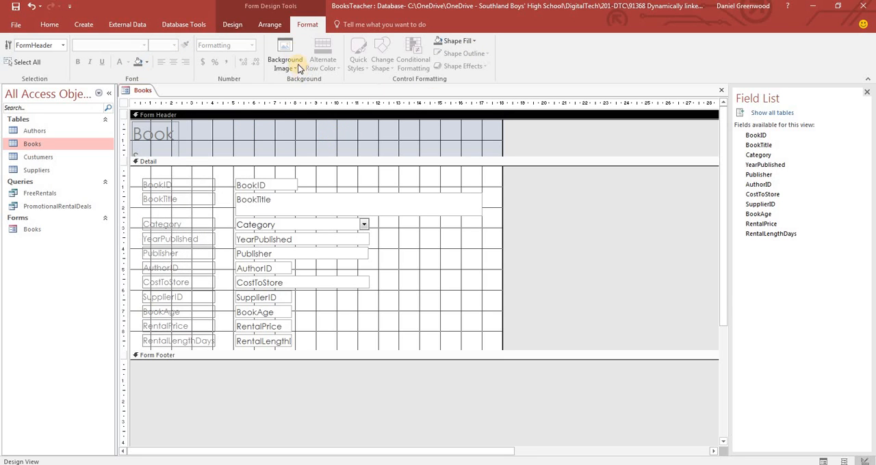
pyautogui.click(270, 25)
pyautogui.click(234, 26)
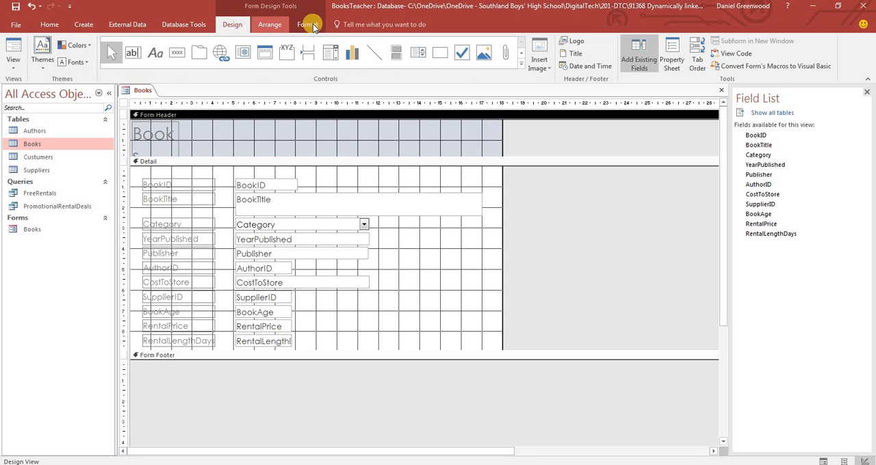
pyautogui.rightClick(294, 140)
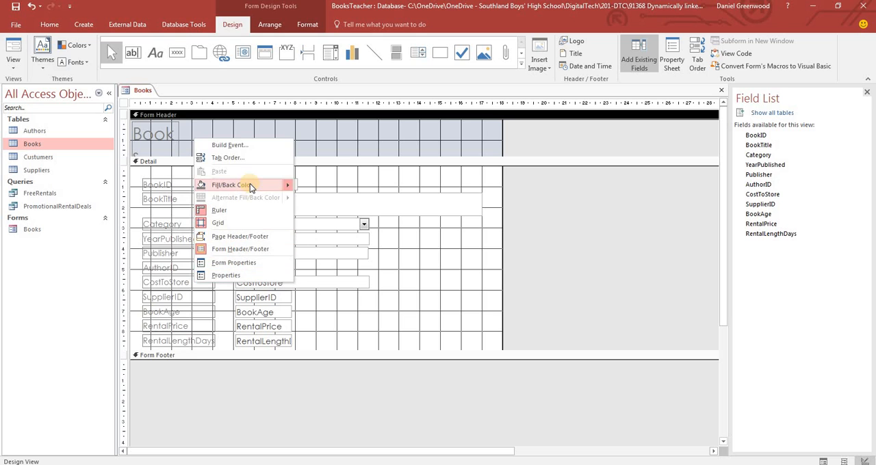
pyautogui.click(289, 186)
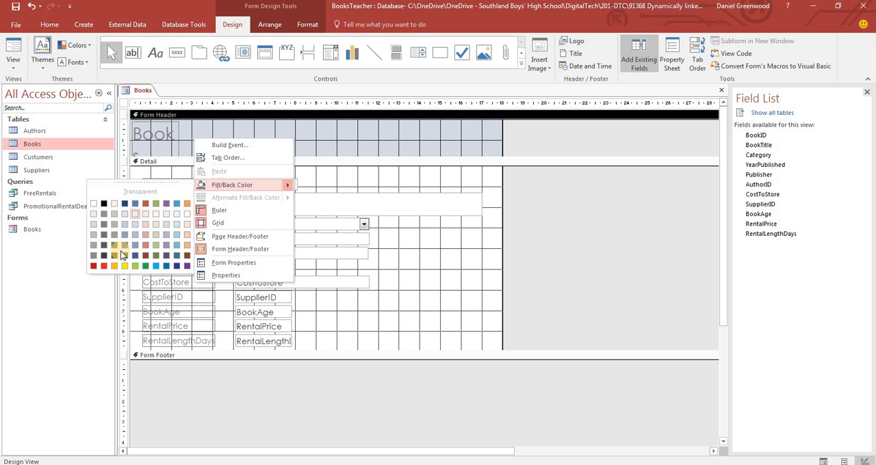
pyautogui.click(97, 266)
pyautogui.click(403, 198)
# Widen the Books heading label so the title fits on one line and make its text white and bold
pyautogui.click(168, 137)
pyautogui.moveTo(178, 136); pyautogui.dragTo(113, 134)
pyautogui.click(183, 135)
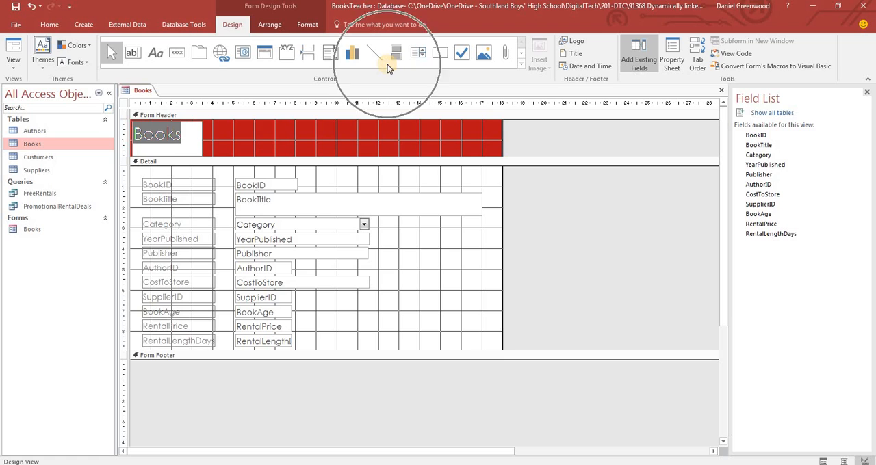
pyautogui.click(307, 24)
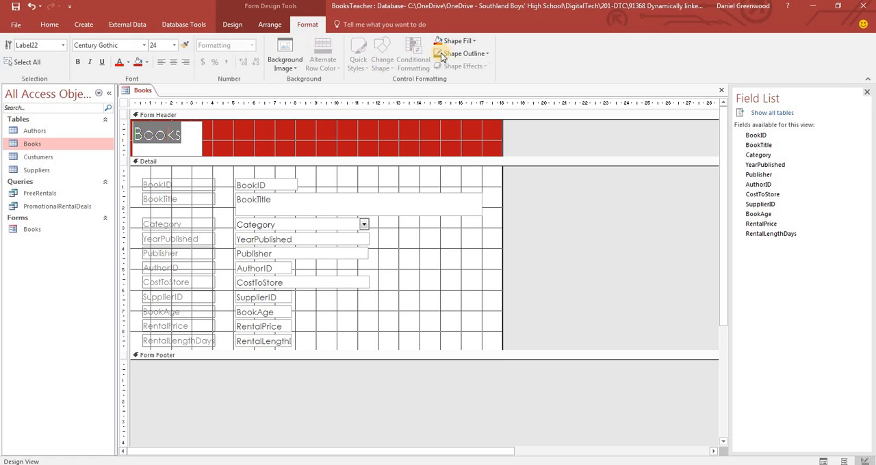
pyautogui.click(128, 62)
pyautogui.click(122, 100)
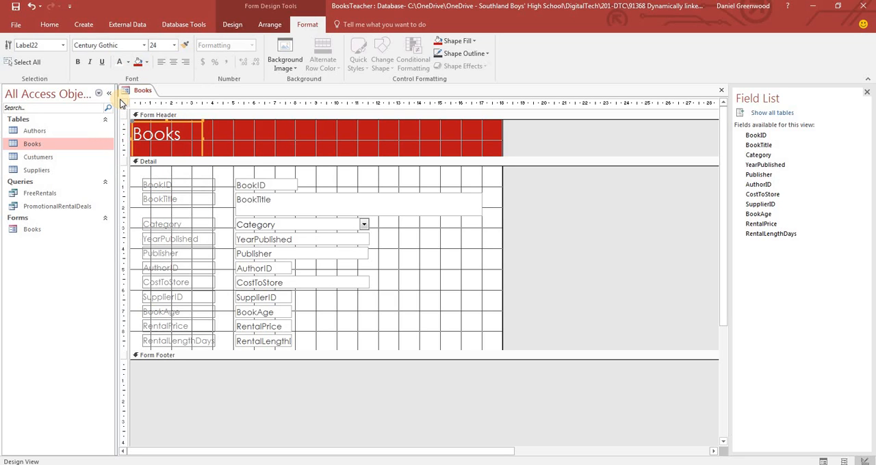
pyautogui.click(332, 184)
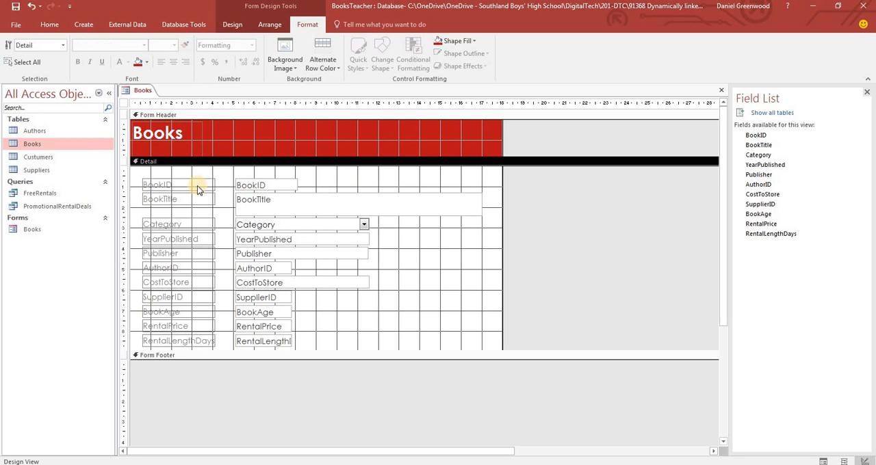
# Switch to the Word brief and review the Form Formatting requirements for fonts, sizes, colours and alignment
pyautogui.click(225, 174)
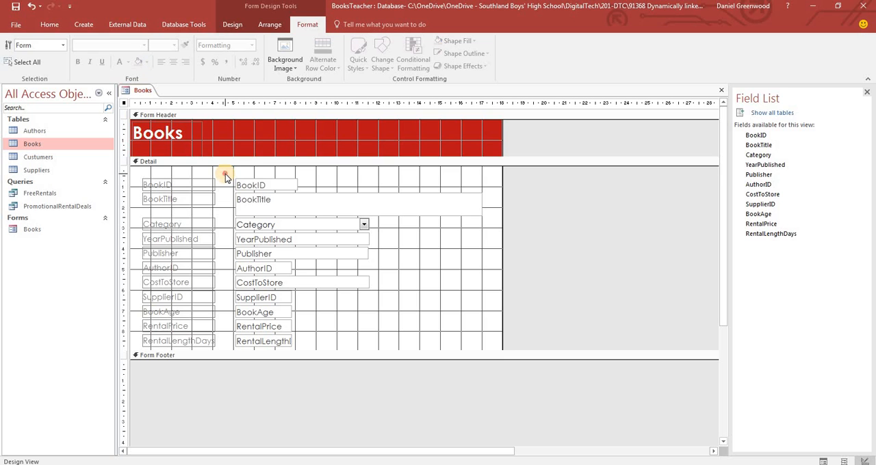
pyautogui.hotkey('alt', 'Tab')
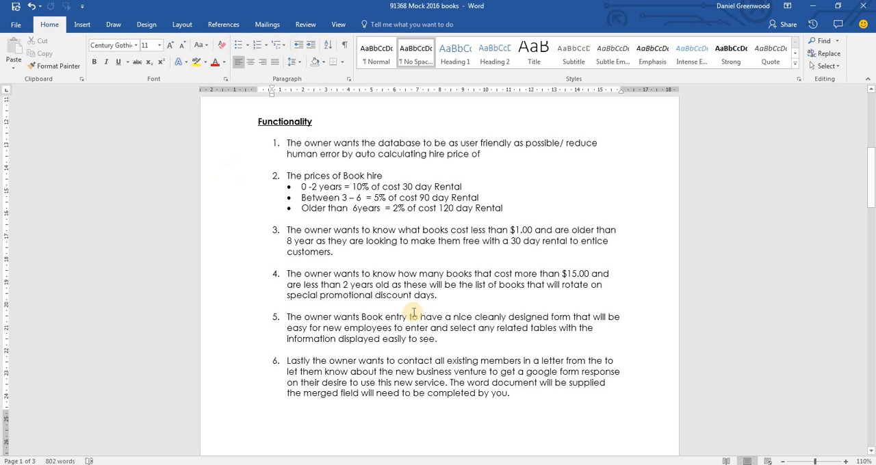
pyautogui.moveTo(874, 192); pyautogui.dragTo(872, 204)
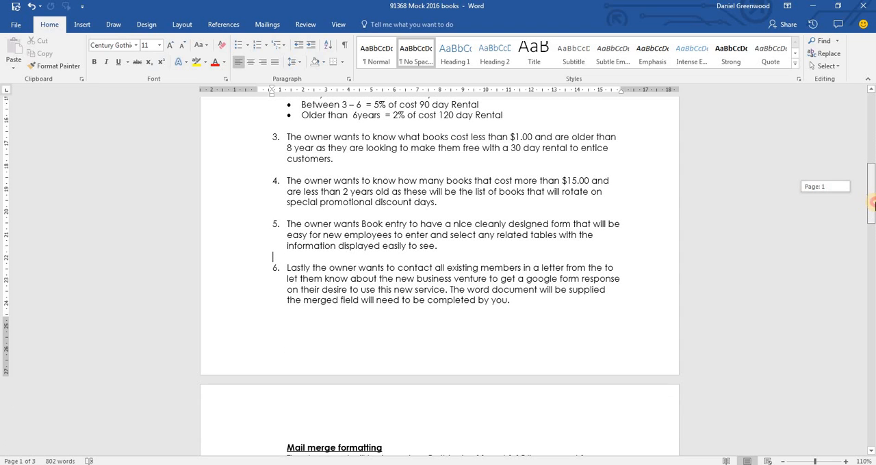
pyautogui.moveTo(874, 202); pyautogui.dragTo(872, 245)
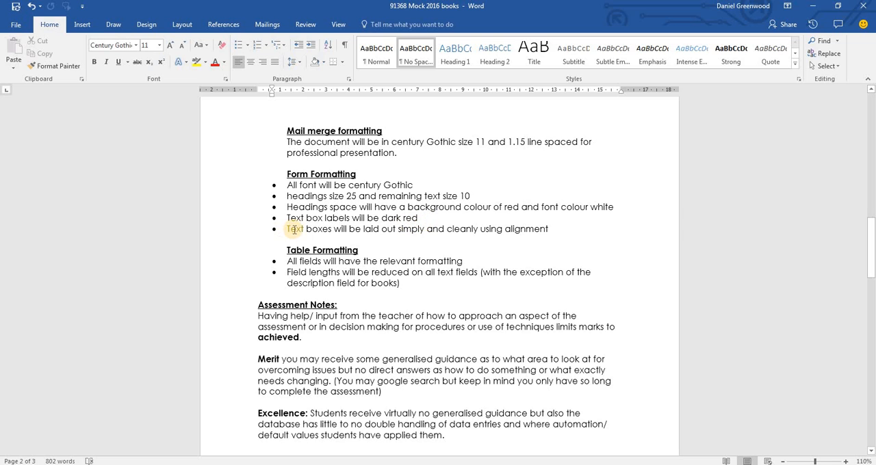
# Switch back to Access and set the font colour of all field labels in the Detail section to dark red
pyautogui.hotkey('alt', 'Tab')
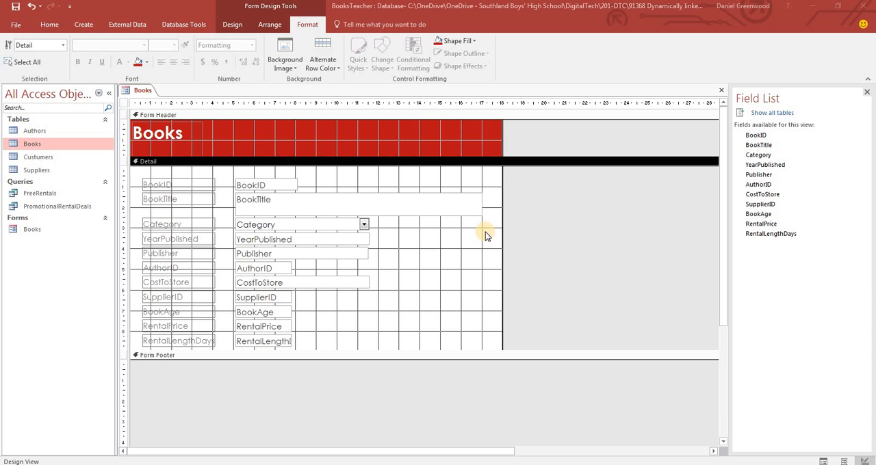
pyautogui.click(177, 195)
pyautogui.moveTo(221, 177); pyautogui.dragTo(164, 342)
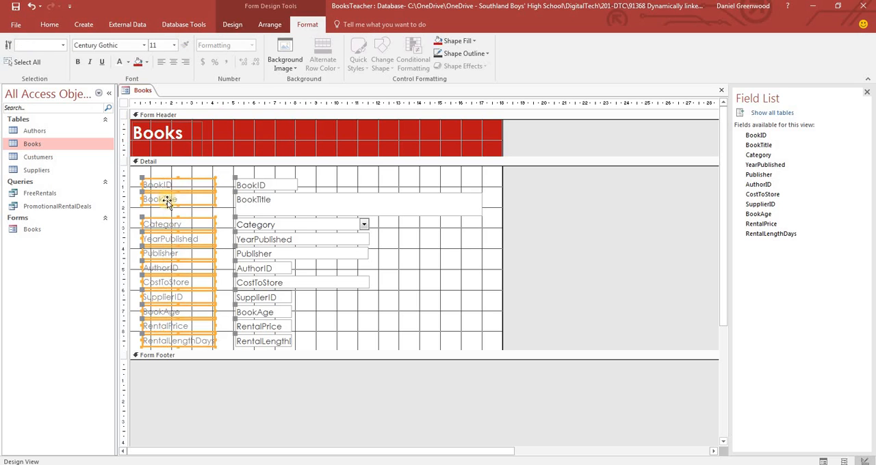
pyautogui.click(127, 62)
pyautogui.click(124, 215)
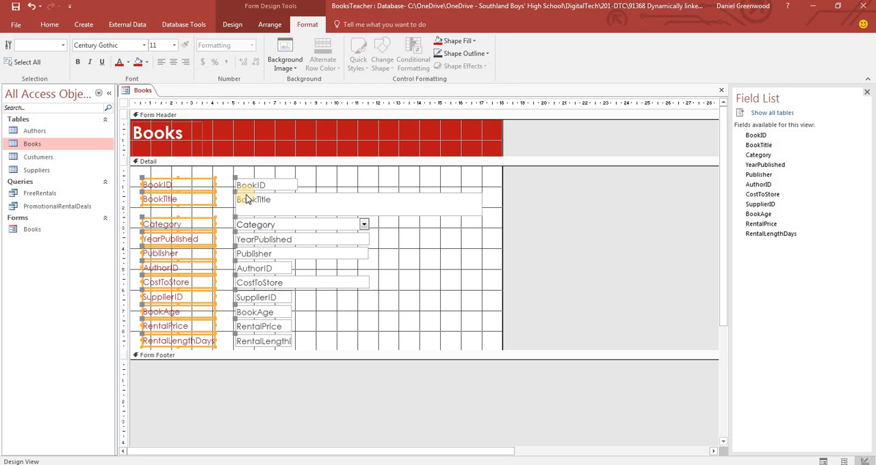
pyautogui.click(354, 176)
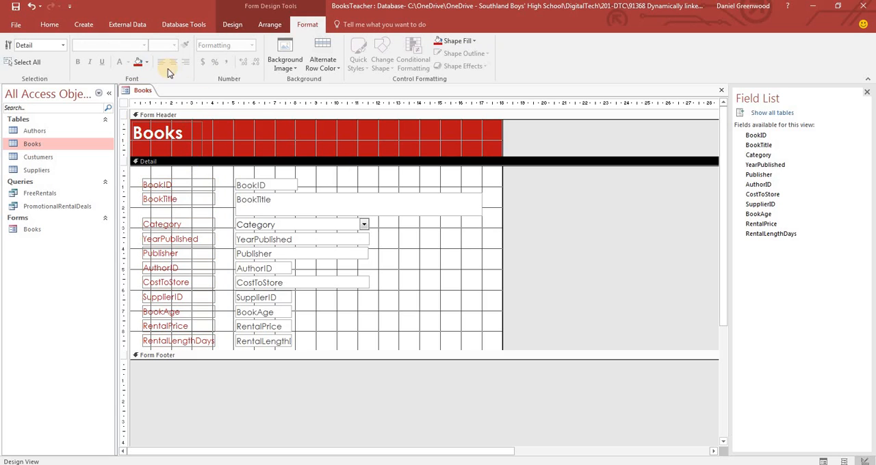
# Draw a vertical line between the field labels and text boxes for the full height of the fields, and check the form in Form View
pyautogui.click(233, 24)
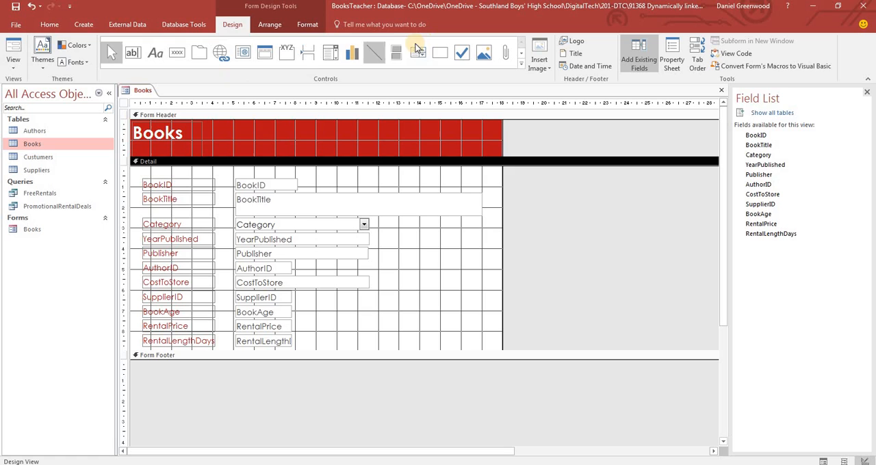
pyautogui.click(374, 53)
pyautogui.moveTo(225, 177); pyautogui.dragTo(225, 346)
pyautogui.click(13, 54)
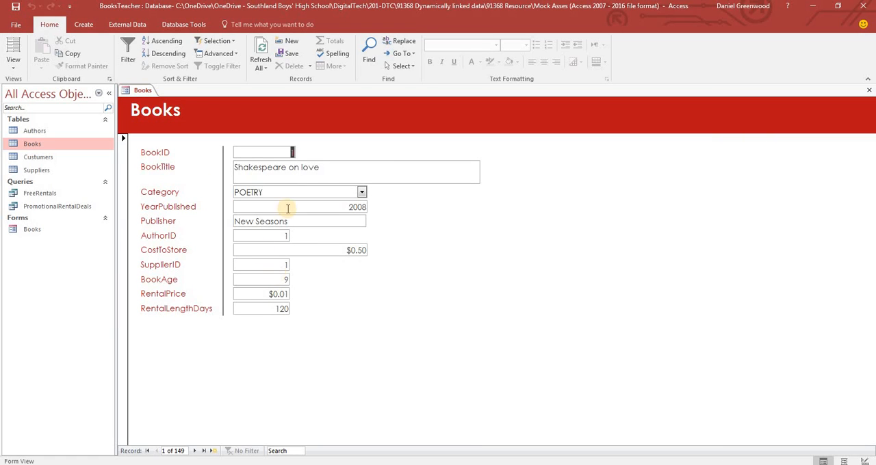
pyautogui.click(13, 63)
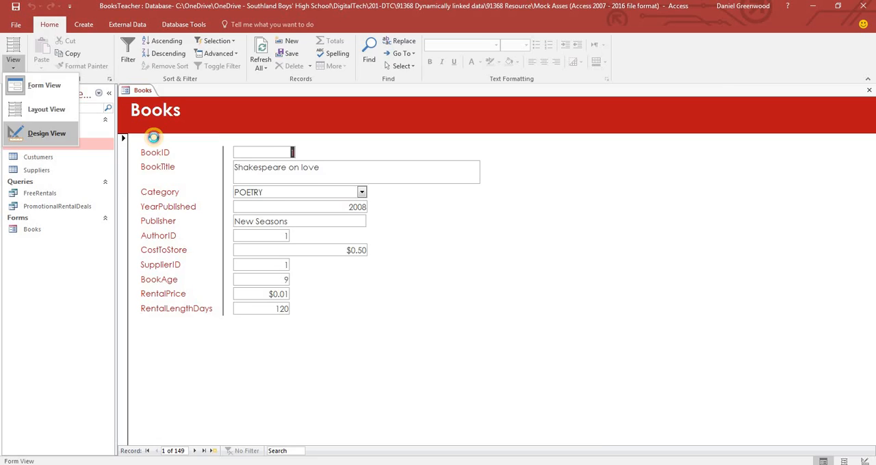
# Return to Design View, make the Detail section taller and move all fields, labels and the vertical line down to leave space above BookID
pyautogui.click(41, 133)
pyautogui.moveTo(254, 351); pyautogui.dragTo(255, 392)
pyautogui.moveTo(315, 175); pyautogui.dragTo(169, 350)
pyautogui.press('Down')
pyautogui.press('Down')
pyautogui.click(296, 194)
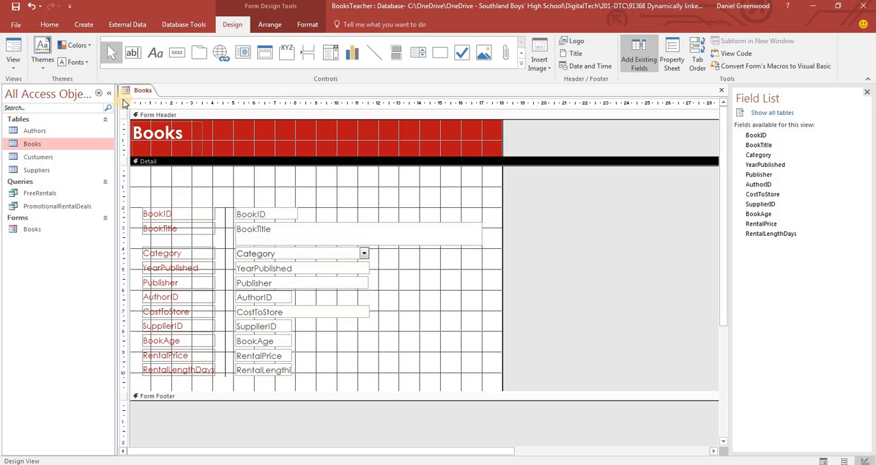
# Add a command button above the BookID label that adds a new record, with the text Add Book and the name addBook
pyautogui.click(180, 54)
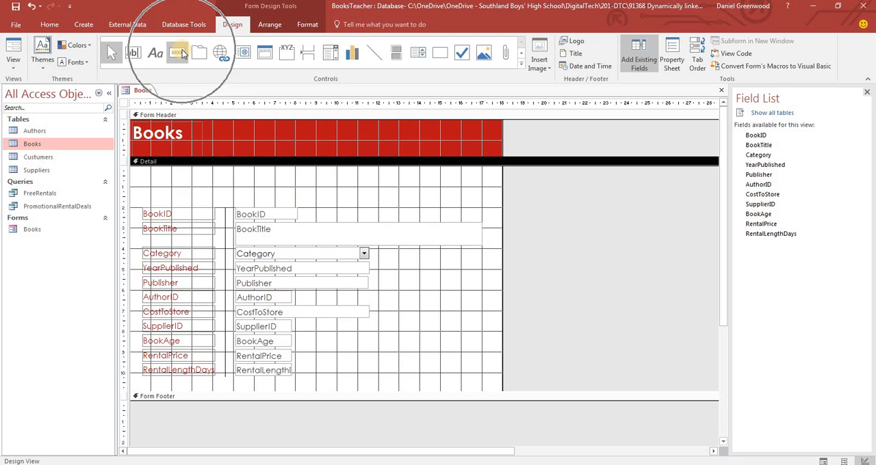
pyautogui.moveTo(145, 185); pyautogui.dragTo(193, 198)
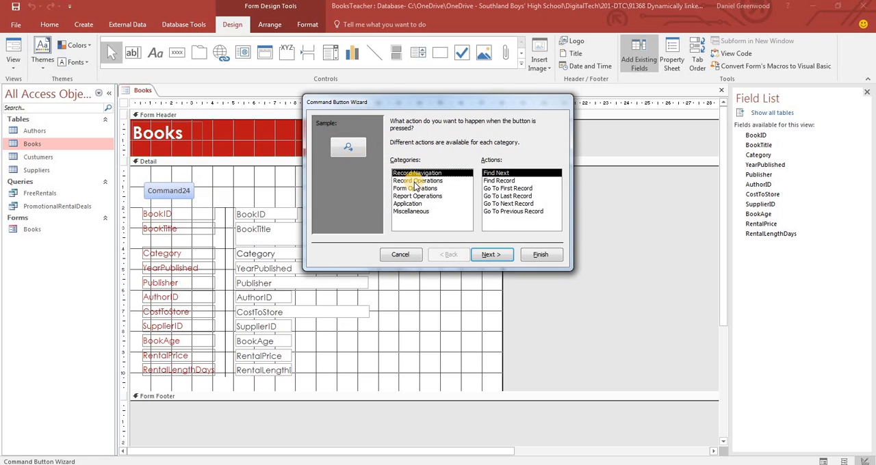
pyautogui.click(416, 182)
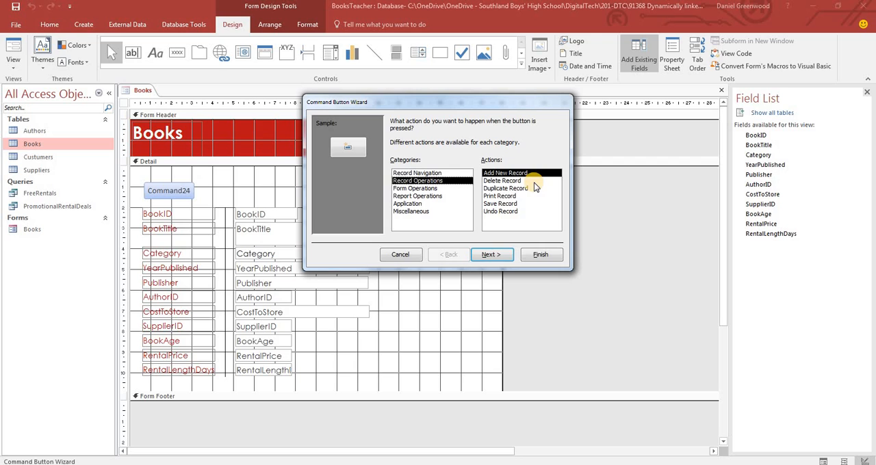
pyautogui.click(491, 254)
pyautogui.click(394, 165)
pyautogui.moveTo(471, 165); pyautogui.dragTo(443, 166)
pyautogui.write('Book')
pyautogui.click(490, 255)
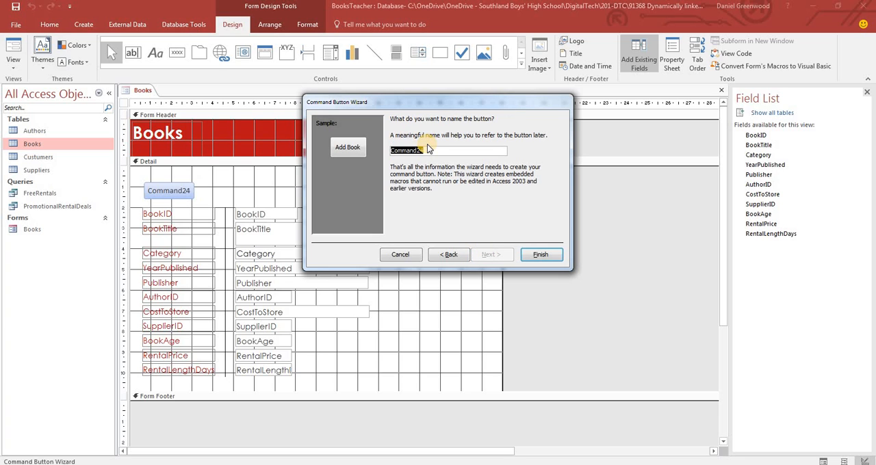
pyautogui.write('addBook')
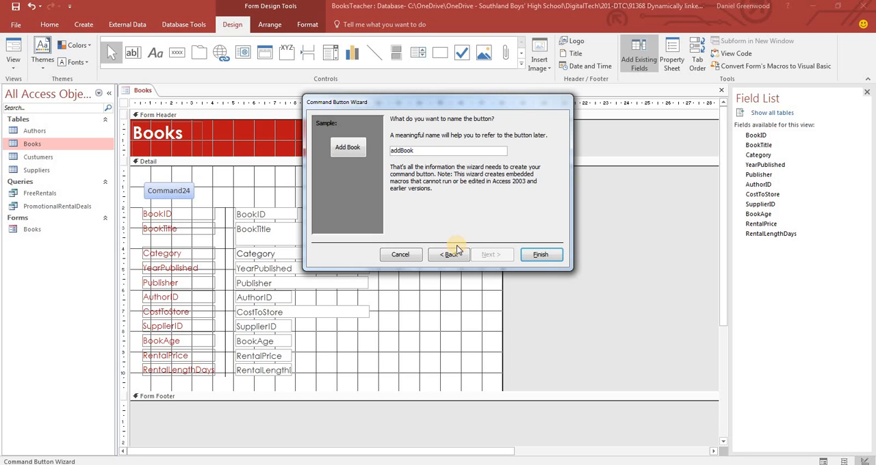
pyautogui.click(540, 255)
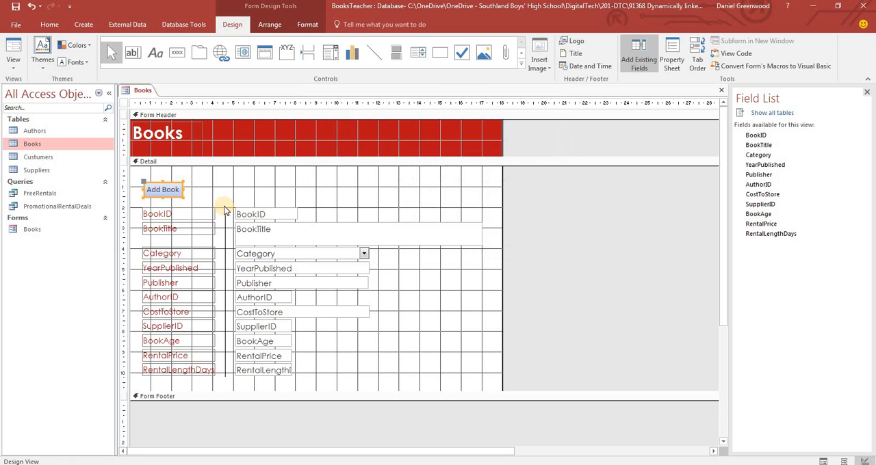
# Add a command button above the BookID text box that goes to the first record, with the Go To First picture and the name firstBook
pyautogui.click(177, 52)
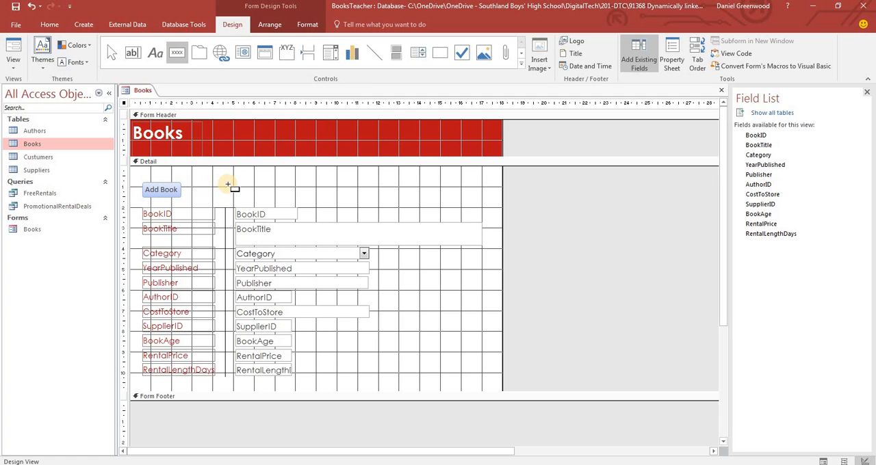
pyautogui.moveTo(235, 187); pyautogui.dragTo(262, 200)
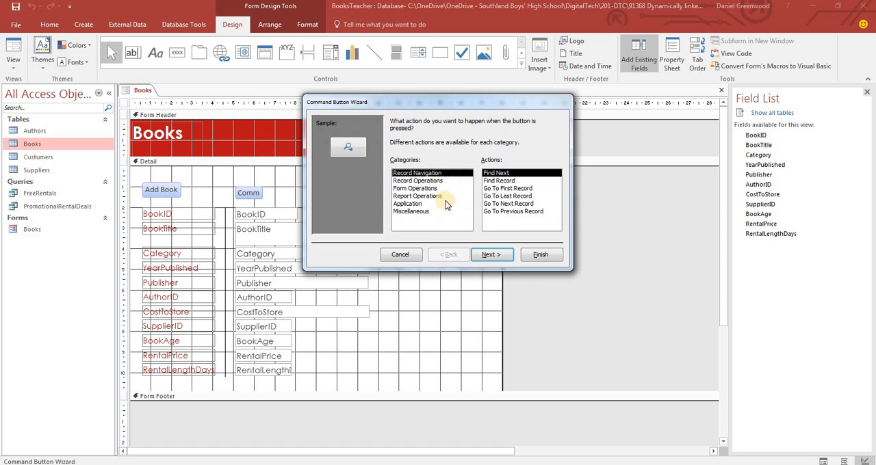
pyautogui.click(502, 188)
pyautogui.click(491, 254)
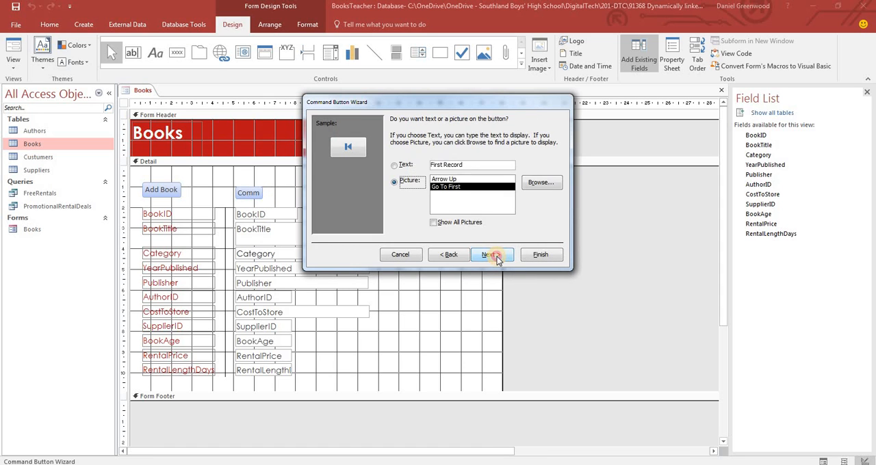
pyautogui.click(494, 253)
pyautogui.write('firstBook')
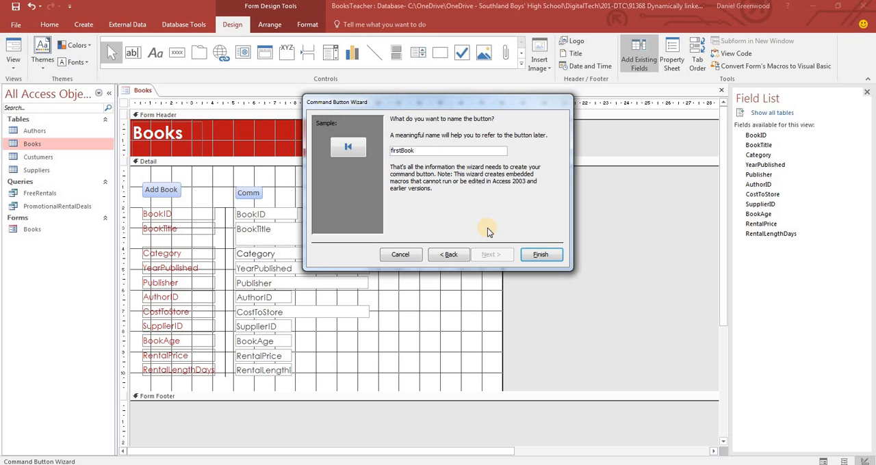
pyautogui.press('Return')
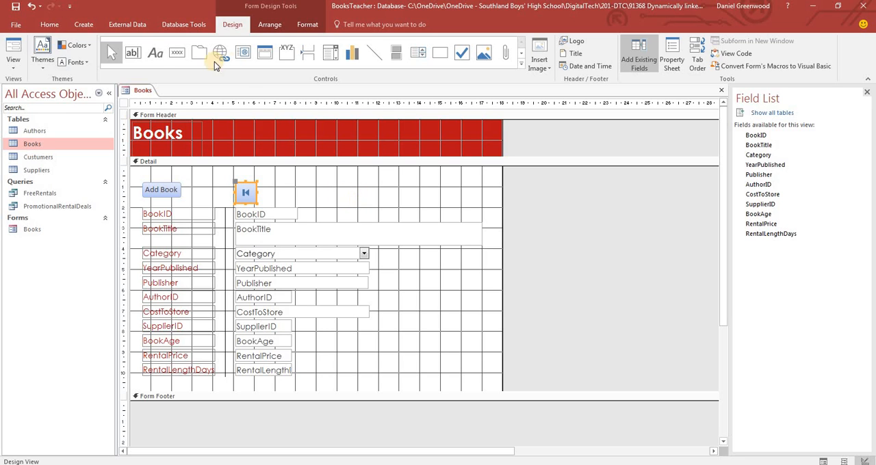
# Add a command button beside the first-record button that goes to the previous record, with the Go To Previous picture and the name previousbook
pyautogui.click(177, 52)
pyautogui.click(263, 184)
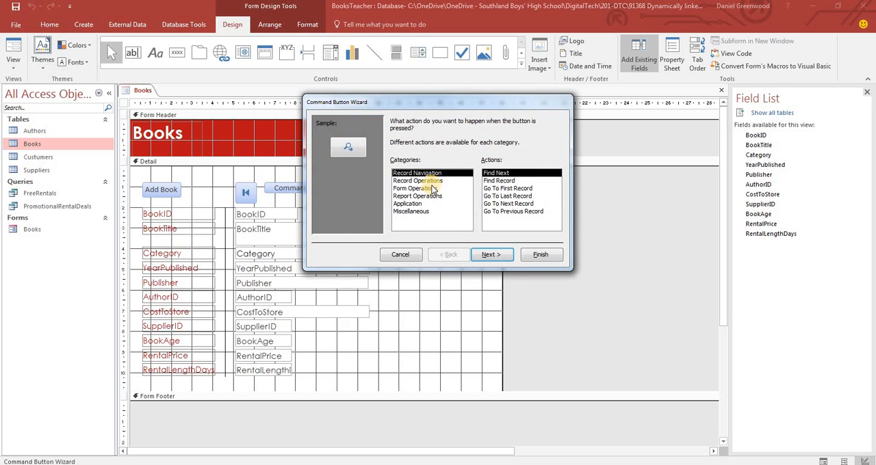
pyautogui.click(512, 211)
pyautogui.click(490, 256)
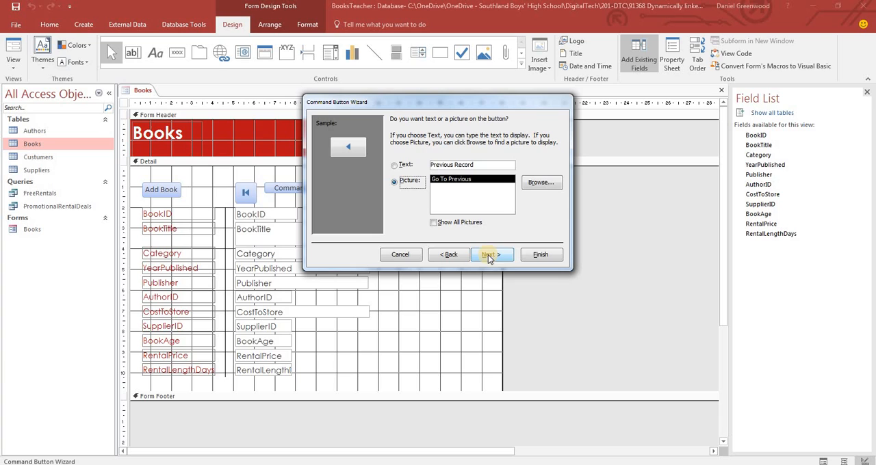
pyautogui.click(501, 263)
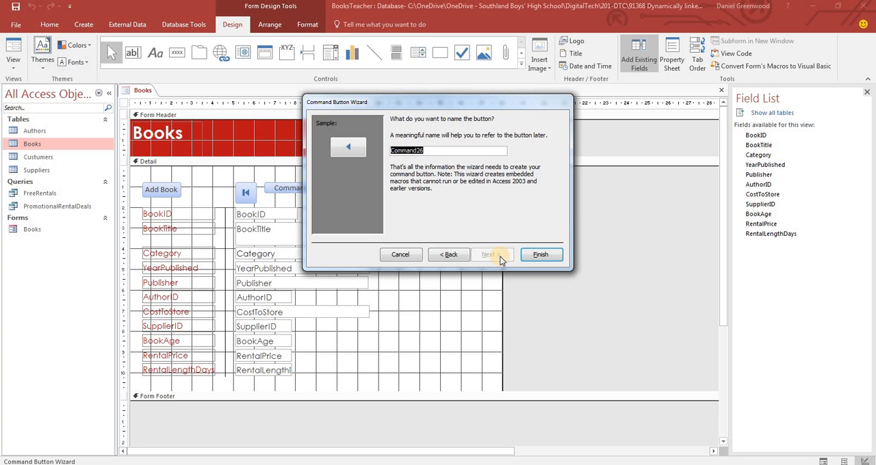
pyautogui.write('previousbook')
pyautogui.press('Return')
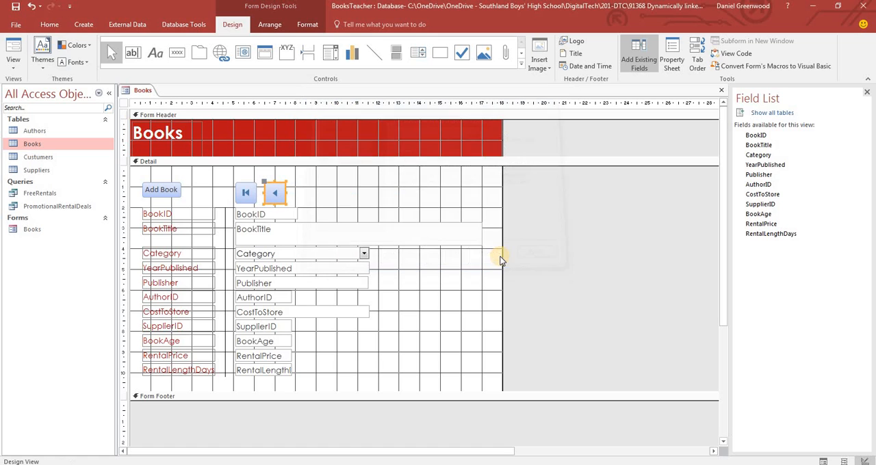
# Add a command button beside the previous-record button that goes to the next record, with an arrow picture and the name nextBook
pyautogui.click(176, 53)
pyautogui.click(290, 184)
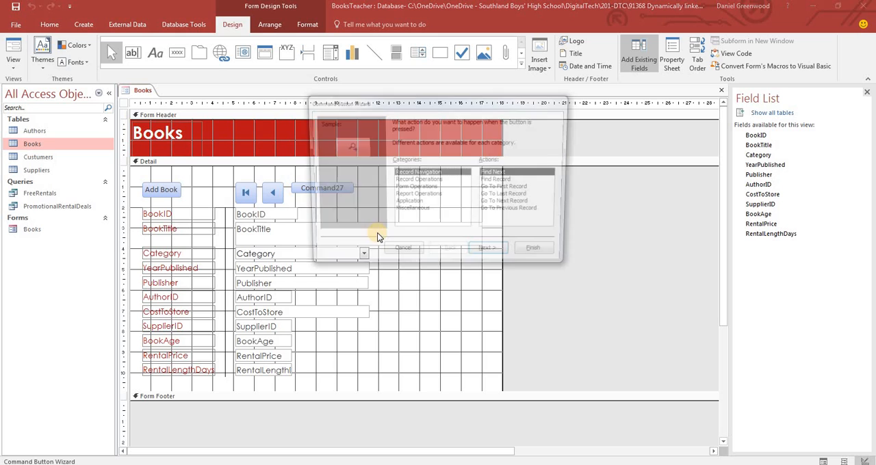
pyautogui.click(507, 204)
pyautogui.click(495, 255)
pyautogui.click(492, 255)
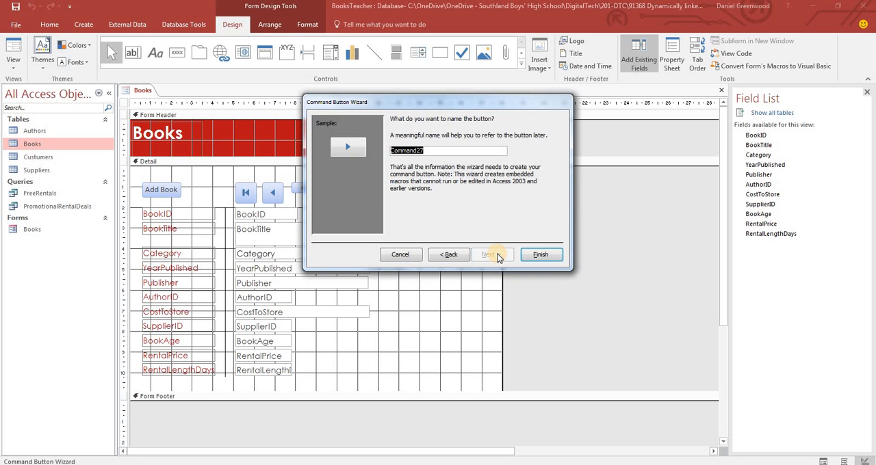
pyautogui.write('nextBook')
pyautogui.press('Return')
pyautogui.click(493, 256)
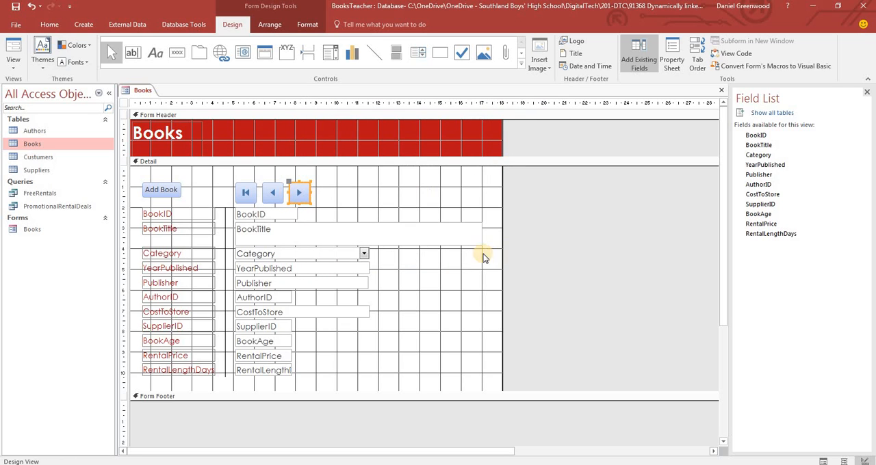
# Add a command button beside the next-record button that goes to the last record, with the Go To Last picture and the name LastBook
pyautogui.click(177, 52)
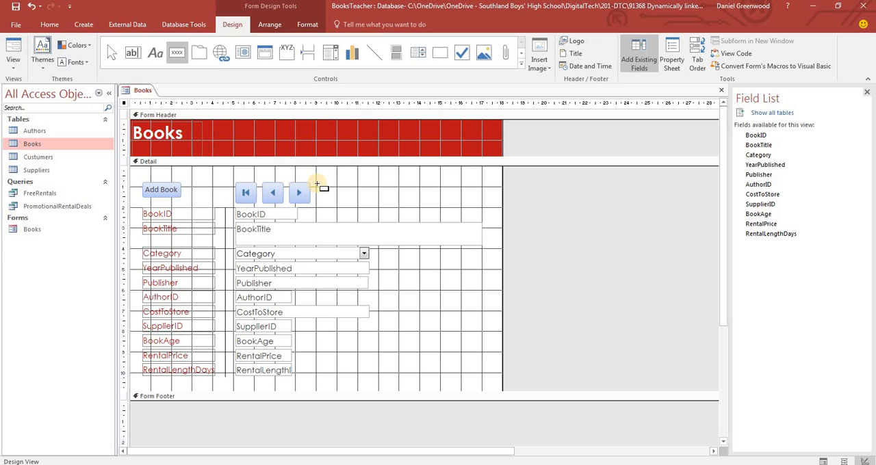
pyautogui.click(317, 182)
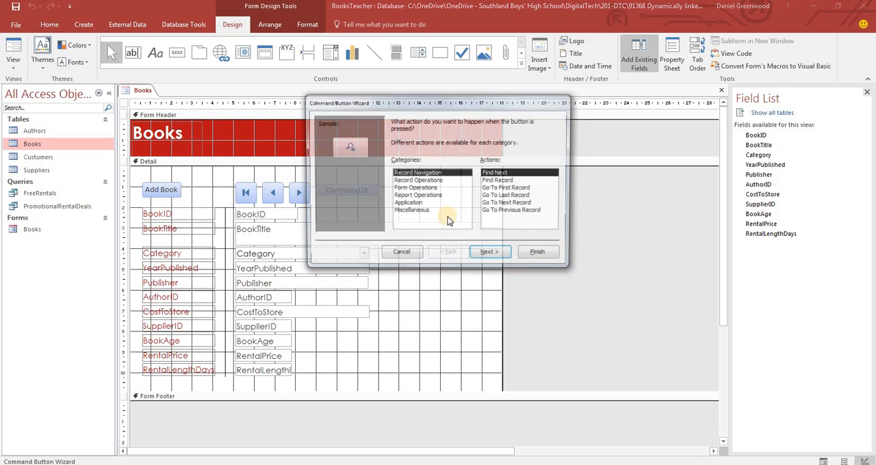
pyautogui.click(508, 195)
pyautogui.click(500, 255)
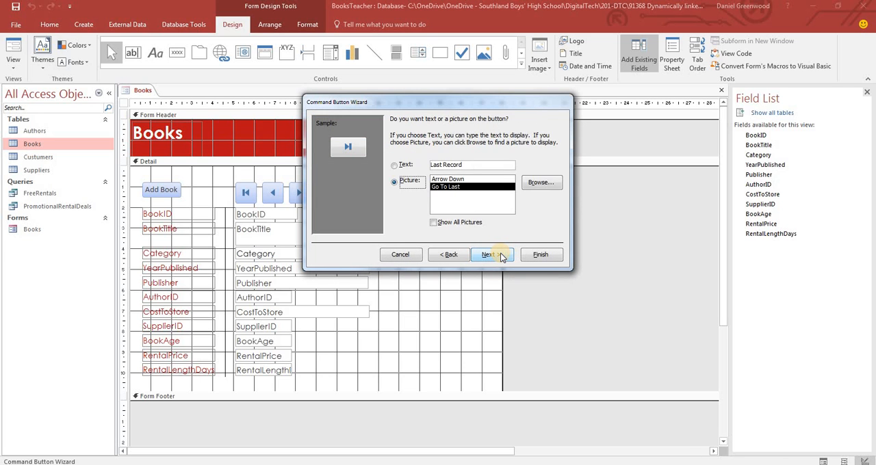
pyautogui.click(500, 256)
pyautogui.write('Las')
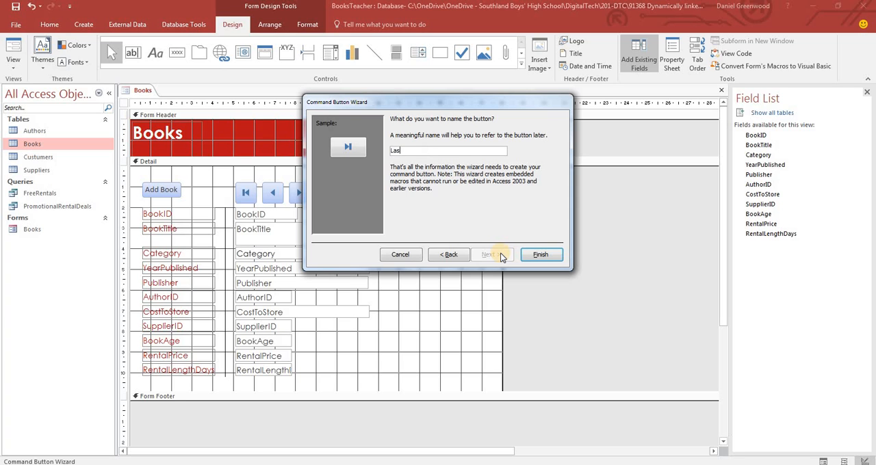
pyautogui.write('tBook')
pyautogui.click(551, 254)
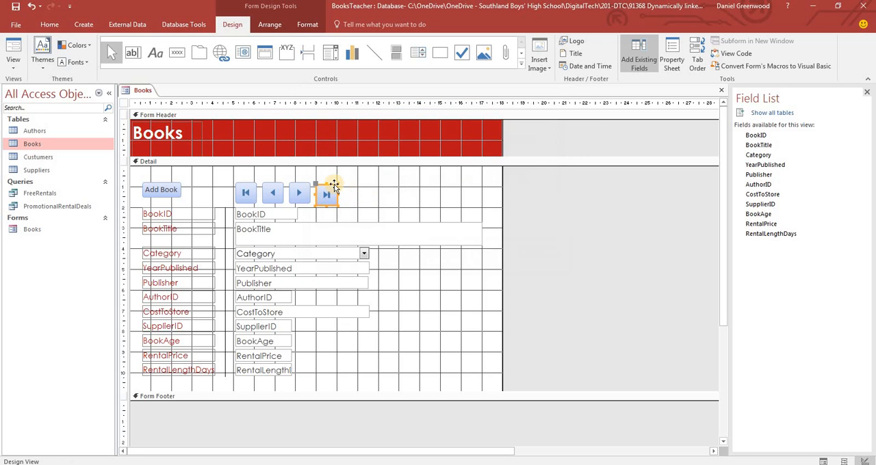
# Shrink the four record navigation buttons together and nudge them slightly left and down to line up with the Add Book button
pyautogui.moveTo(361, 185); pyautogui.dragTo(223, 194)
pyautogui.moveTo(337, 202); pyautogui.dragTo(327, 194)
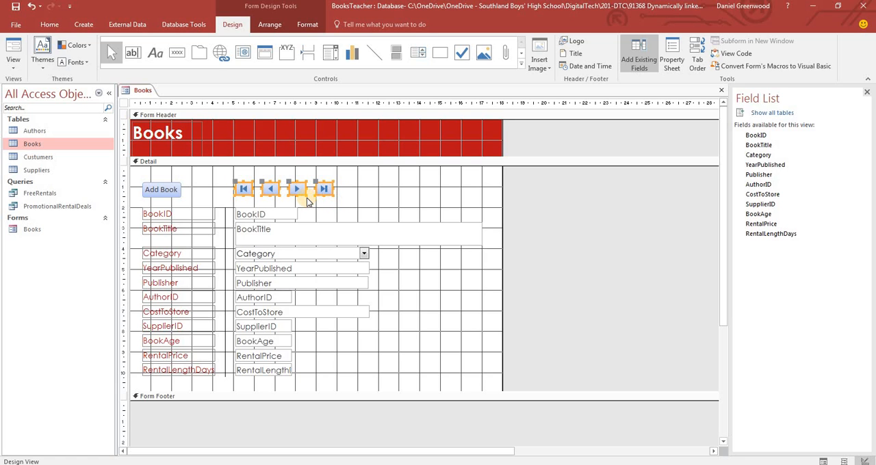
pyautogui.press('Left')
pyautogui.press('Down')
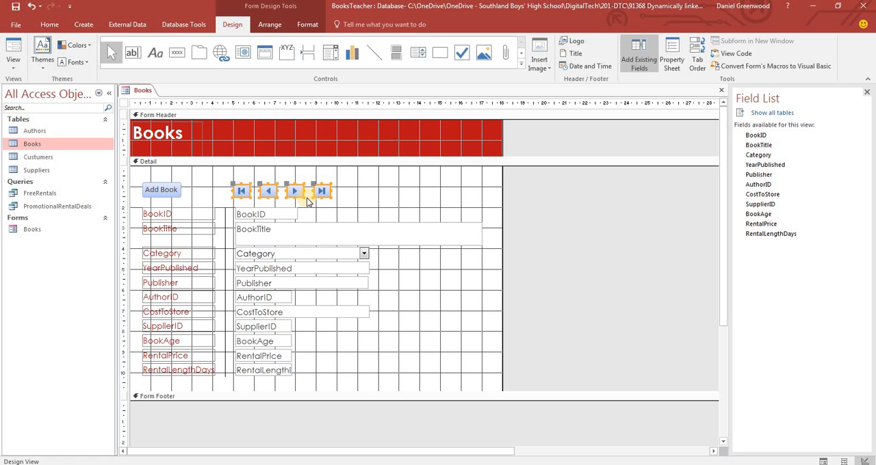
pyautogui.click(360, 199)
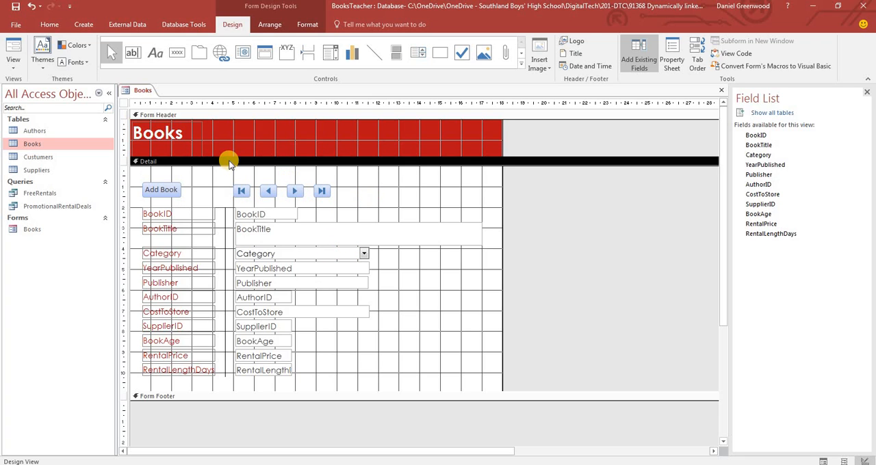
# Add a command button near the right end of the button row that deletes the record, with the text Delete Book
pyautogui.click(177, 52)
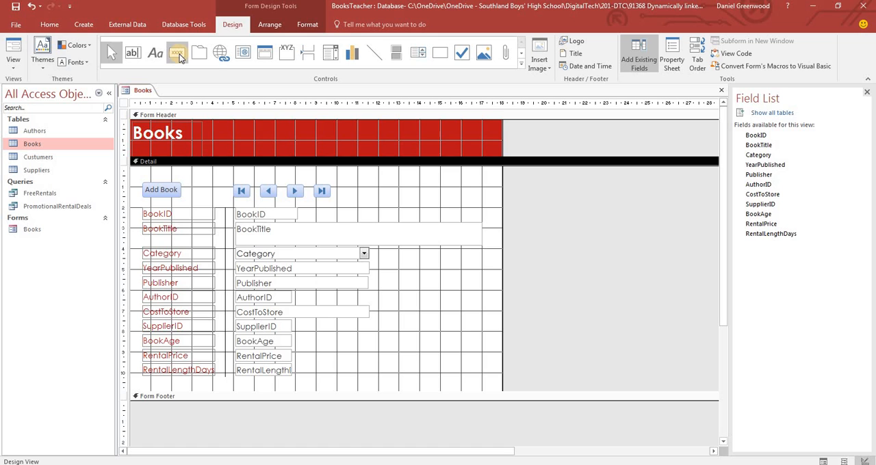
pyautogui.moveTo(457, 181); pyautogui.dragTo(492, 204)
pyautogui.click(416, 181)
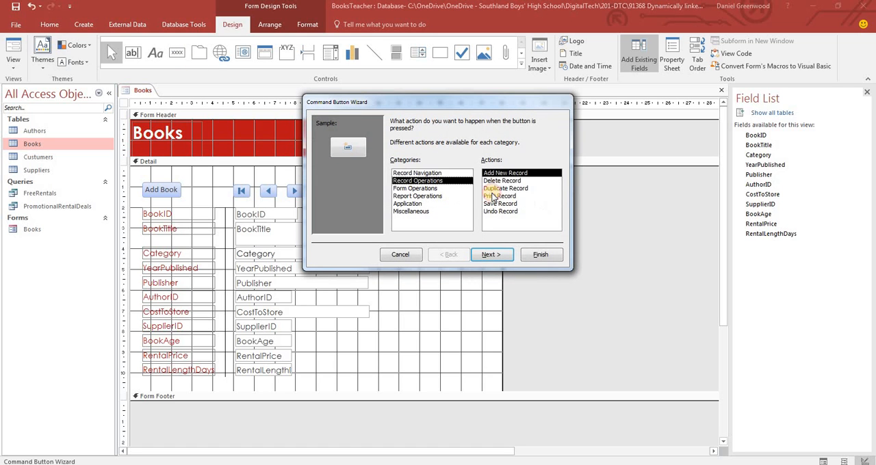
pyautogui.click(499, 180)
pyautogui.click(491, 253)
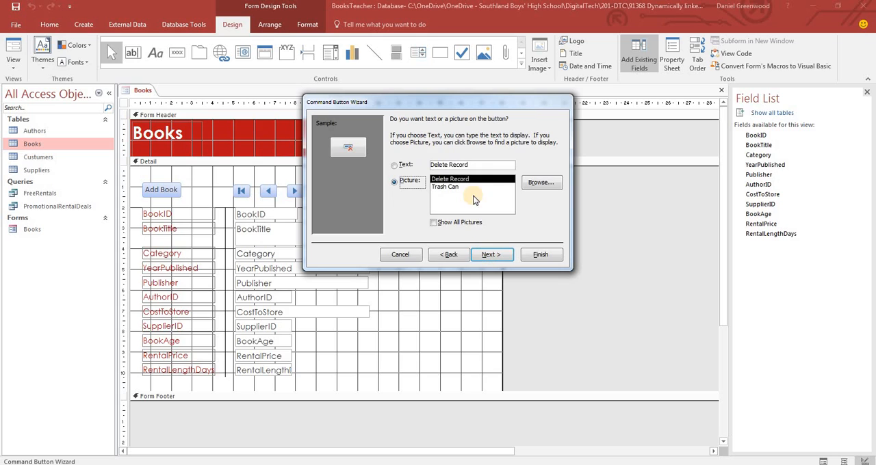
pyautogui.click(395, 165)
pyautogui.moveTo(467, 164); pyautogui.dragTo(450, 167)
pyautogui.write('B')
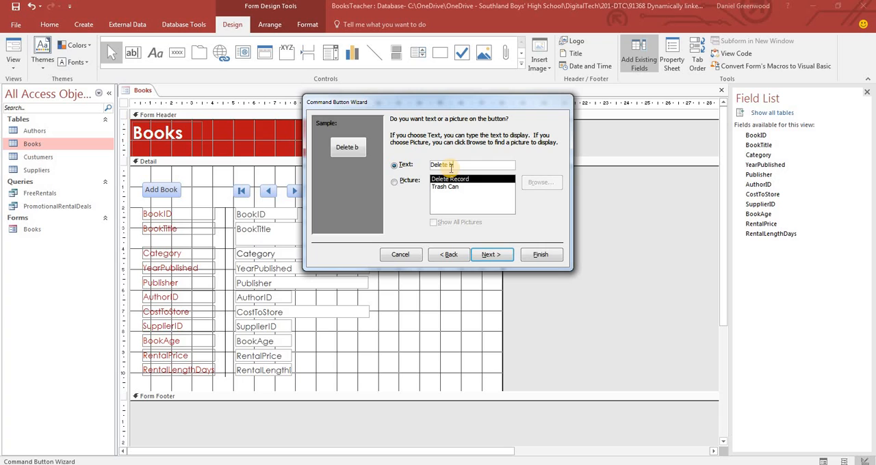
pyautogui.write('ook')
pyautogui.press('Return')
# Name the record deletion button delete Book and finish creating it
pyautogui.write('delet')
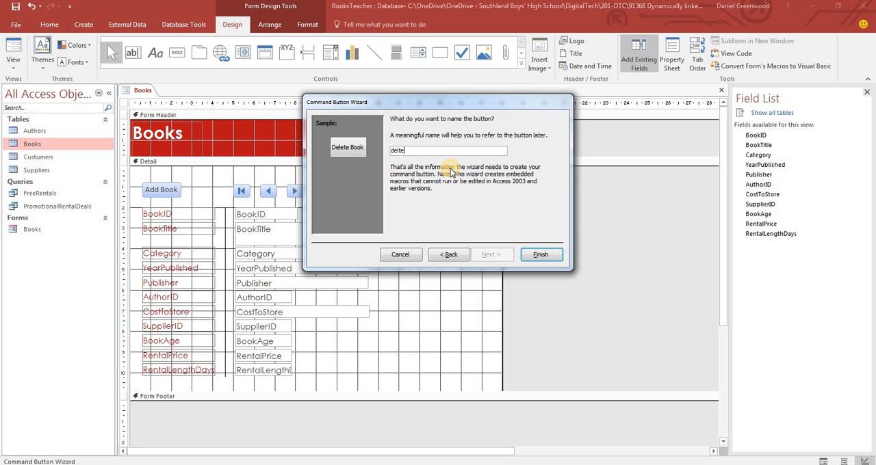
pyautogui.press('BackSpace')
pyautogui.press('BackSpace')
pyautogui.write('ete Book')
pyautogui.press('Return')
# Nudge the Delete Book button to the left and check the form in Form View
pyautogui.press('Left')
pyautogui.press('Left')
pyautogui.press('Left')
pyautogui.press('Left')
pyautogui.press('Left')
pyautogui.press('Left')
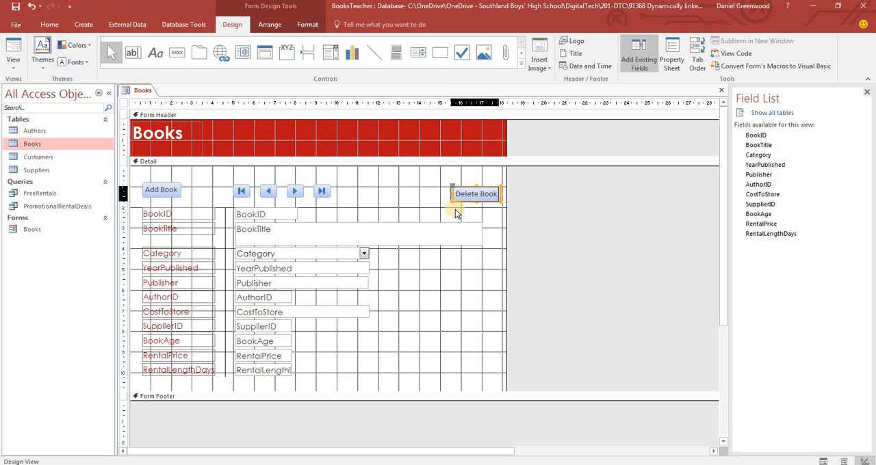
pyautogui.click(417, 208)
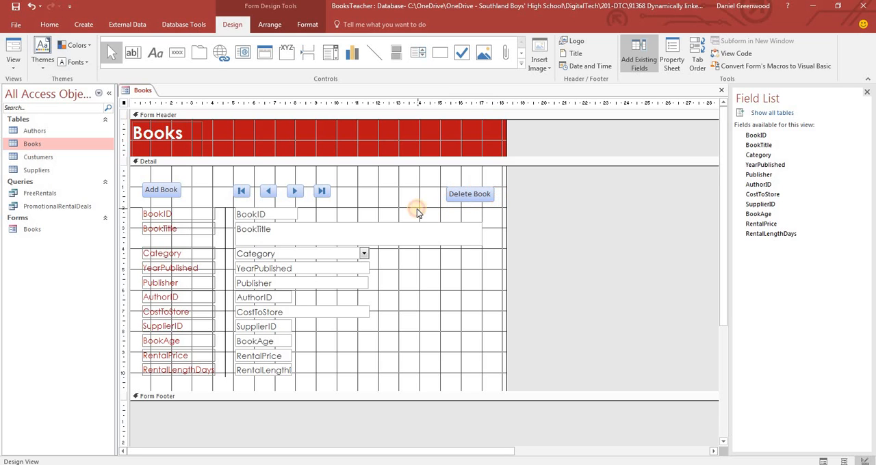
pyautogui.click(13, 51)
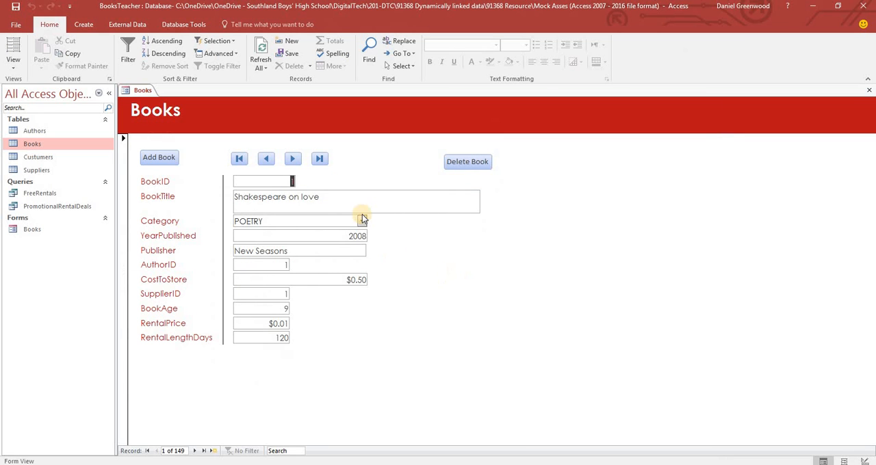
# Start a new book record with the title "The book of epicness" and the category THRILLER
pyautogui.click(169, 158)
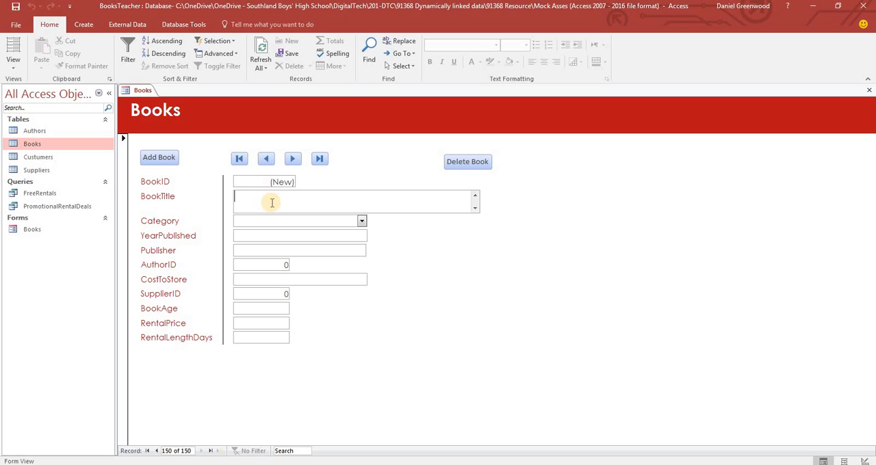
pyautogui.write('The ')
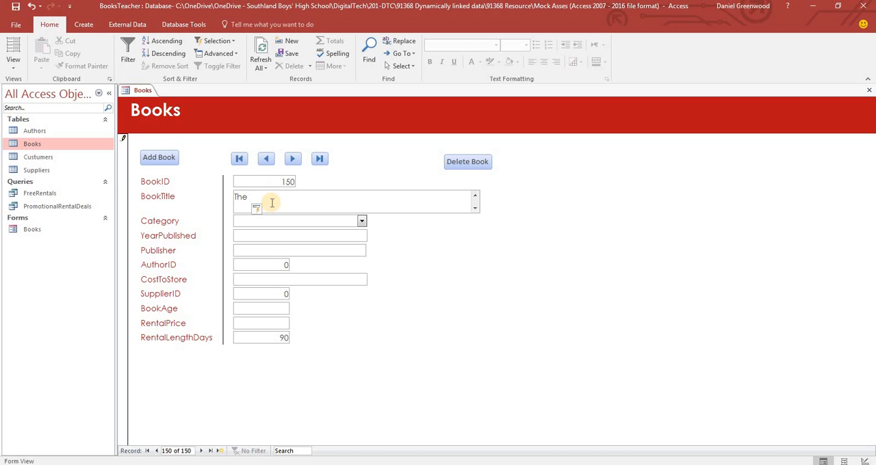
pyautogui.write('book of epicness')
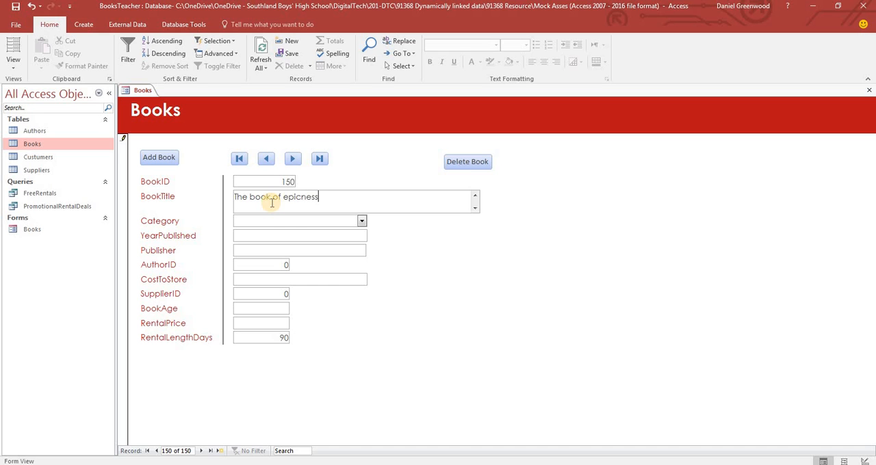
pyautogui.click(361, 220)
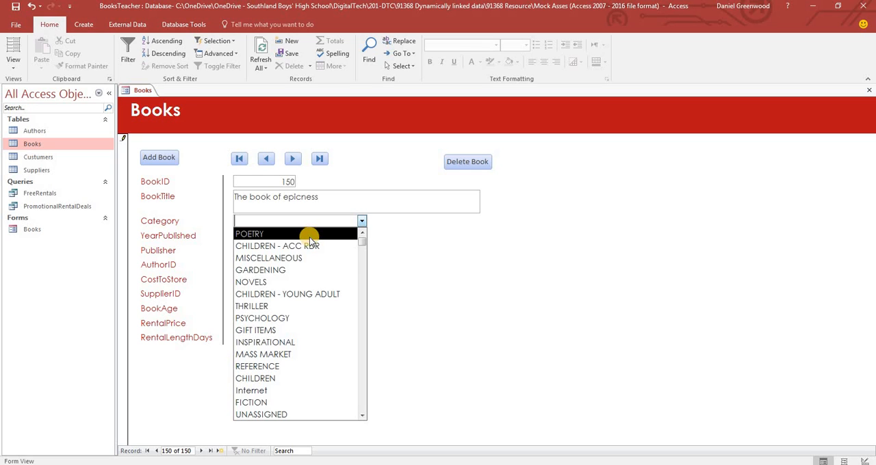
pyautogui.click(297, 306)
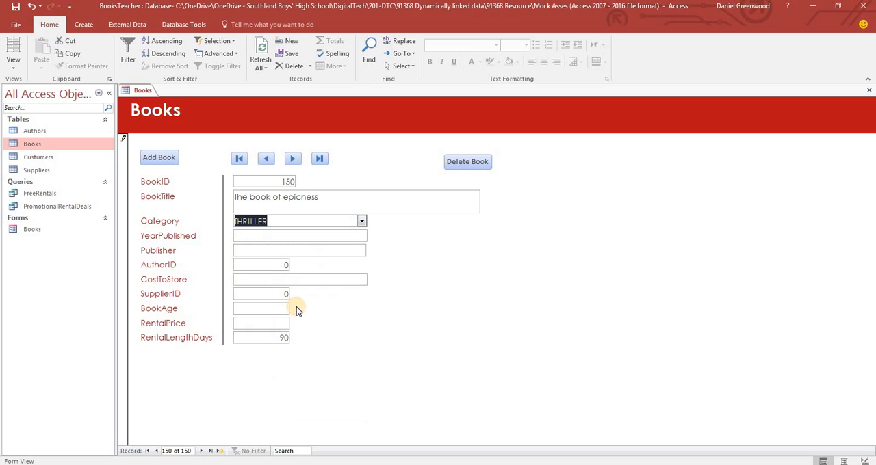
# Set the new book's year published to 2018 and its publisher to DGD LTD
pyautogui.click(332, 237)
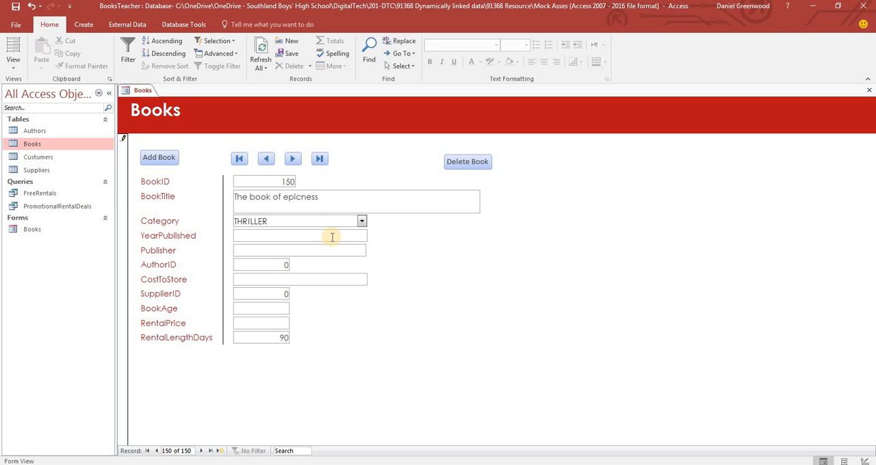
pyautogui.write('2018')
pyautogui.click(317, 251)
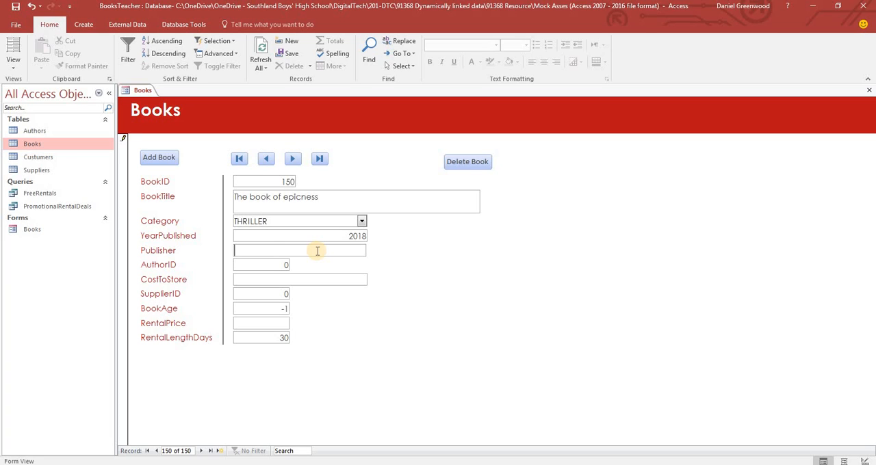
pyautogui.write('DGD LTD')
pyautogui.click(280, 264)
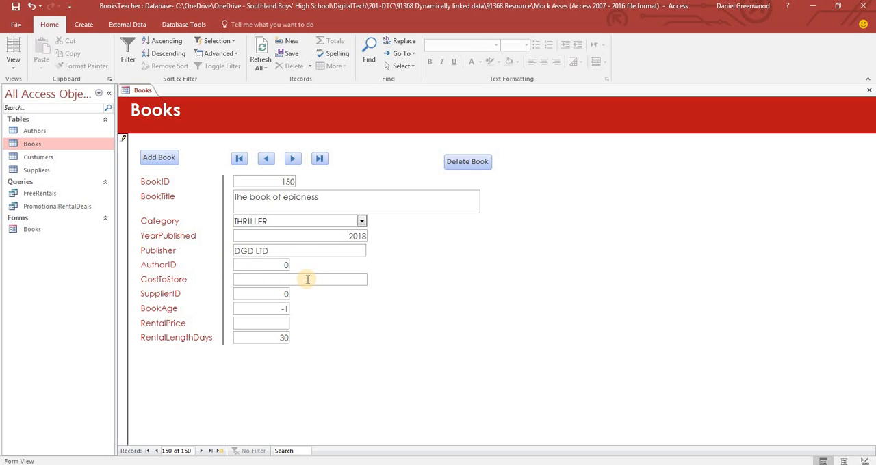
pyautogui.moveTo(278, 267); pyautogui.dragTo(294, 272)
pyautogui.click(276, 267)
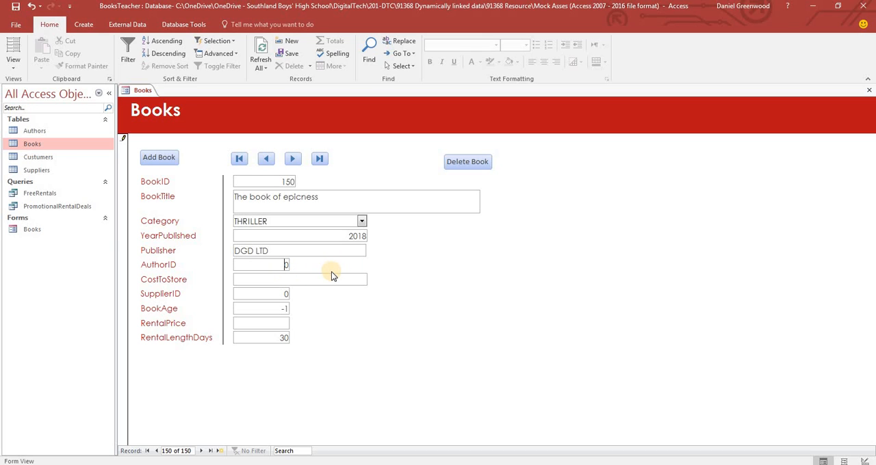
# Set the new book's cost to store to 100 and its SupplierID to 1
pyautogui.click(318, 280)
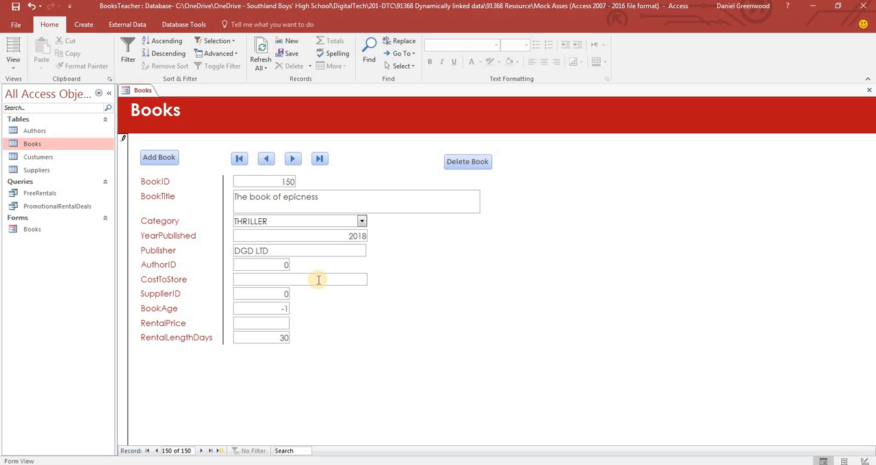
pyautogui.write('100')
pyautogui.press('Tab')
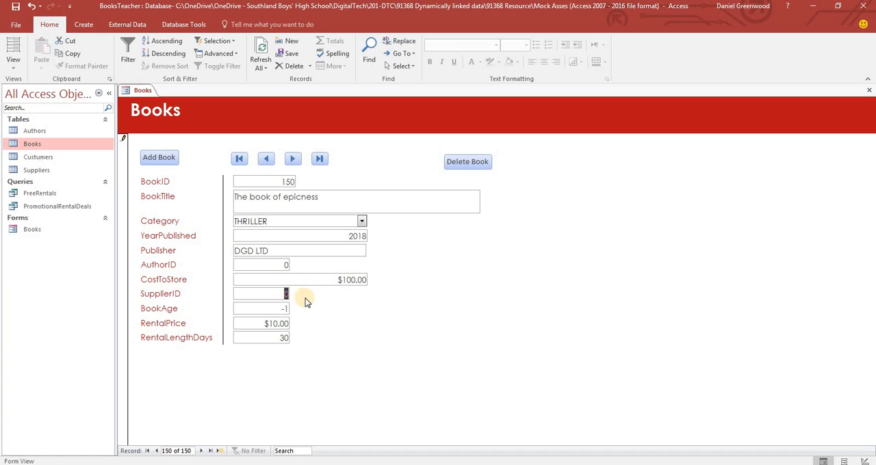
pyautogui.moveTo(284, 293); pyautogui.dragTo(314, 295)
pyautogui.press('BackSpace')
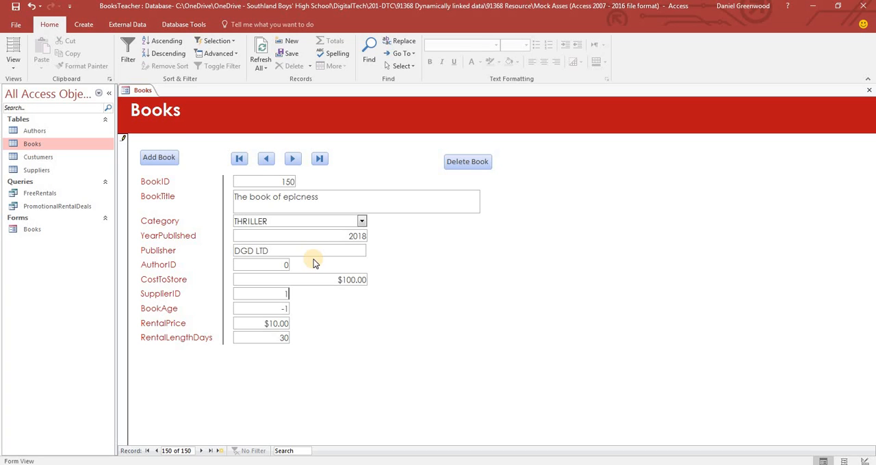
# Set the new book's AuthorID to 1
pyautogui.click(14, 61)
pyautogui.click(24, 134)
pyautogui.click(416, 269)
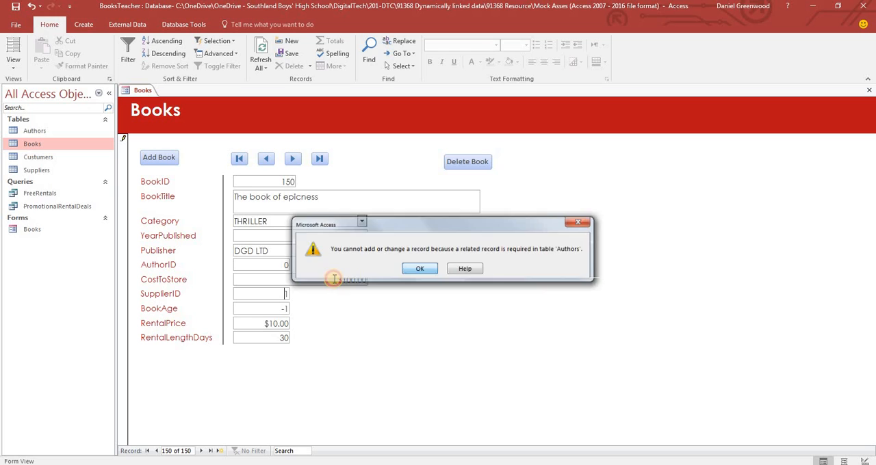
pyautogui.doubleClick(285, 265)
pyautogui.write('1')
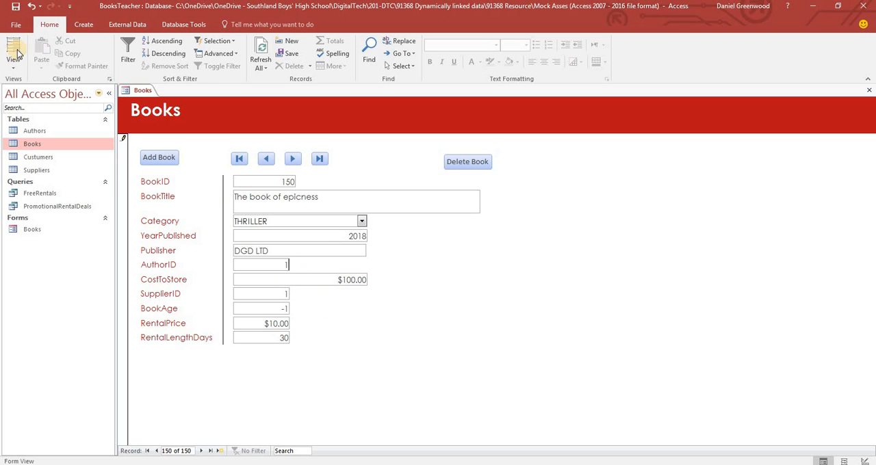
# In Design View, shift the SupplierID, BookAge, RentalPrice and RentalLengthDays labels and fields down to leave a gap beneath CostToStore
pyautogui.click(18, 72)
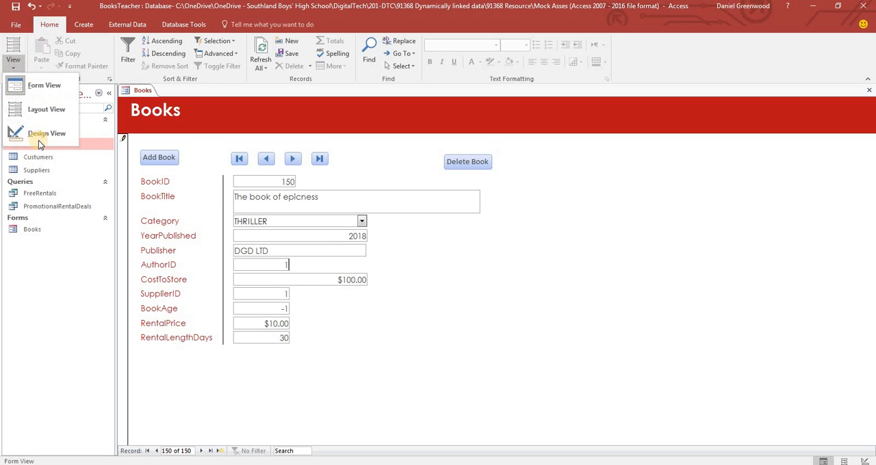
pyautogui.click(42, 138)
pyautogui.moveTo(309, 327); pyautogui.dragTo(174, 377)
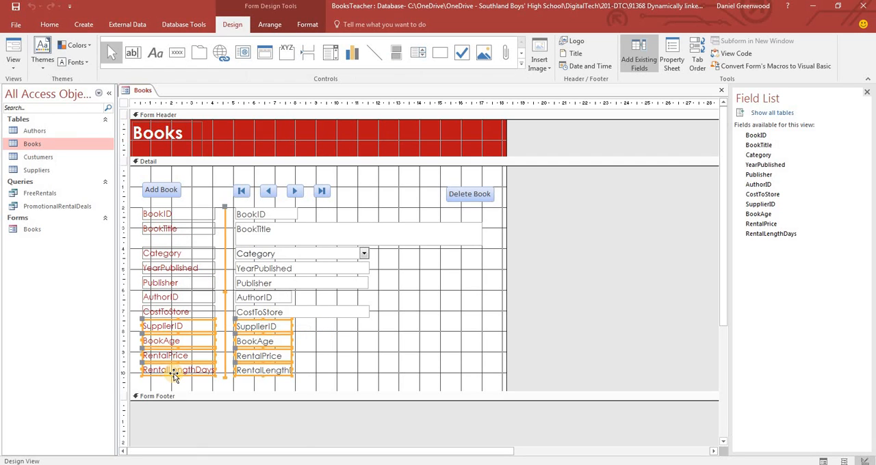
pyautogui.keyDown('ctrl'); pyautogui.click(225, 317); pyautogui.keyUp('ctrl')
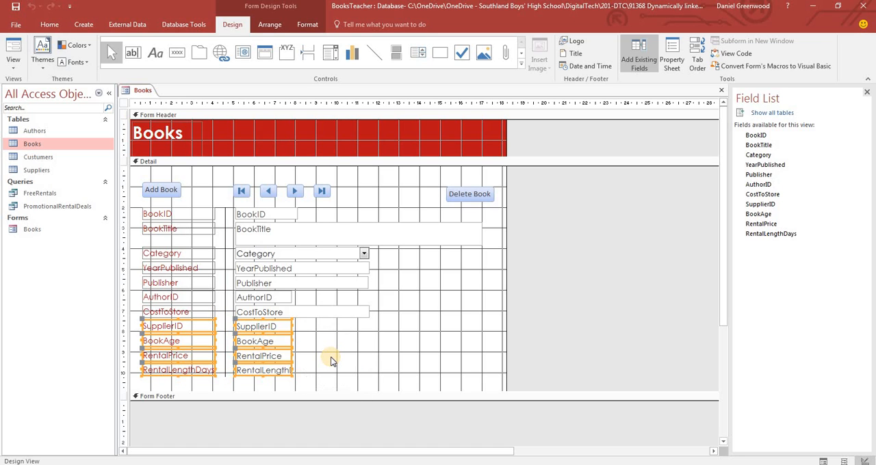
pyautogui.press('Down')
pyautogui.press('Down')
pyautogui.press('Down')
pyautogui.press('Down')
pyautogui.press('Up')
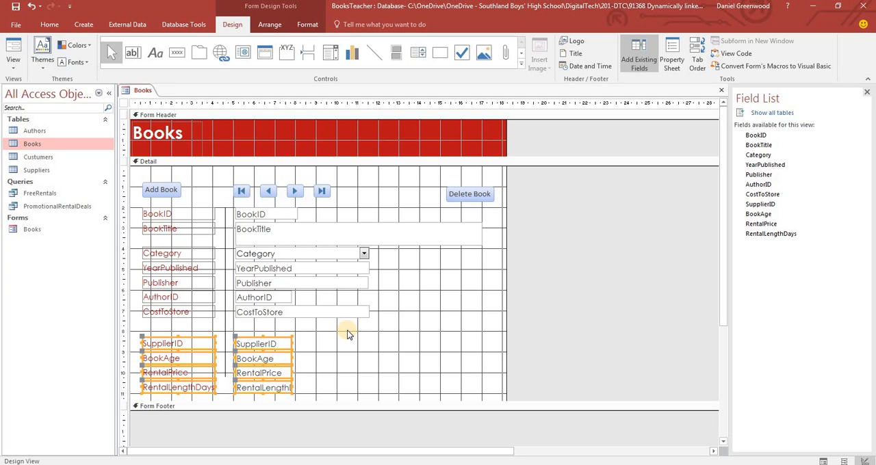
pyautogui.click(261, 161)
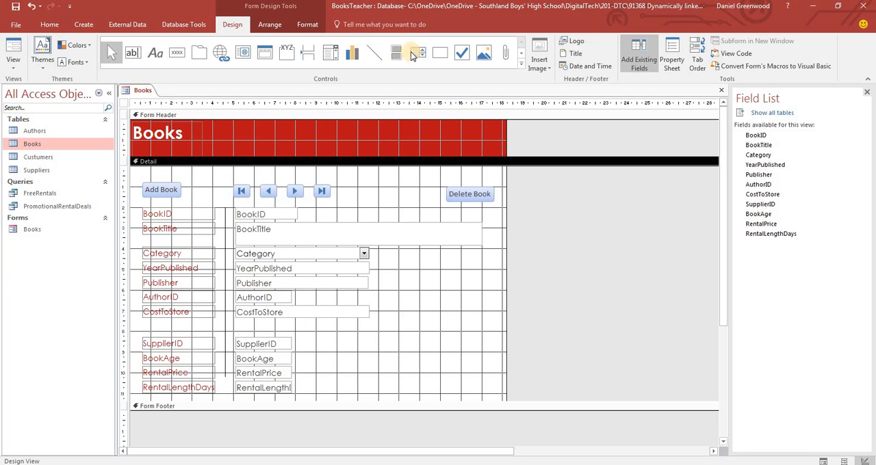
# Draw a combo box in the gap beneath CostToStore that gets its values from the Suppliers table
pyautogui.click(329, 58)
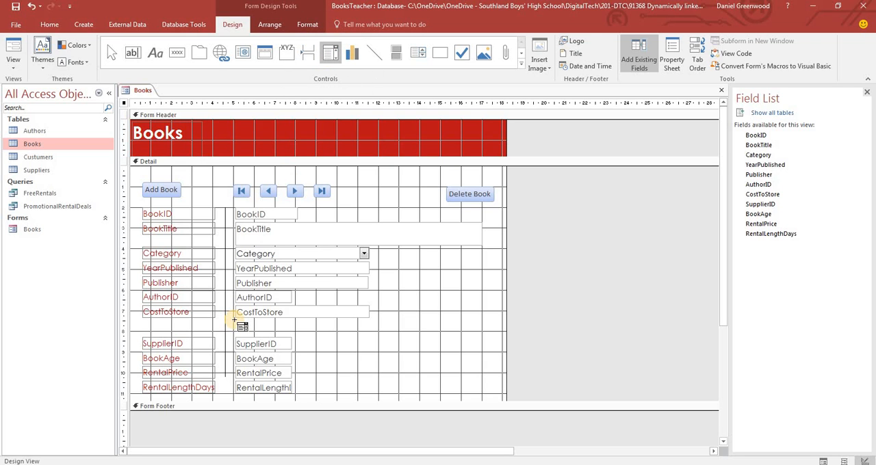
pyautogui.moveTo(234, 320); pyautogui.dragTo(315, 334)
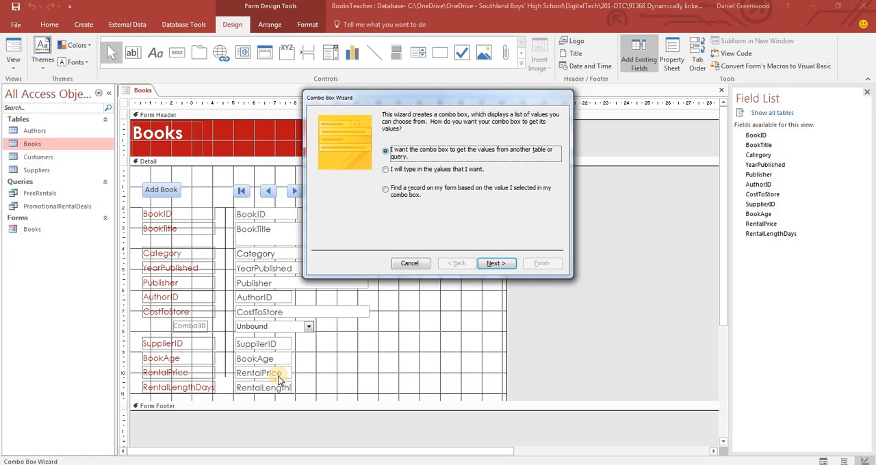
pyautogui.click(505, 263)
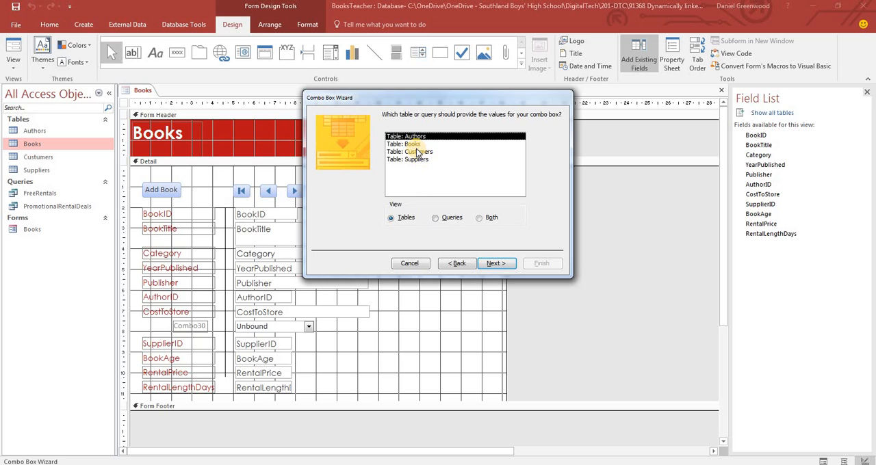
pyautogui.doubleClick(411, 161)
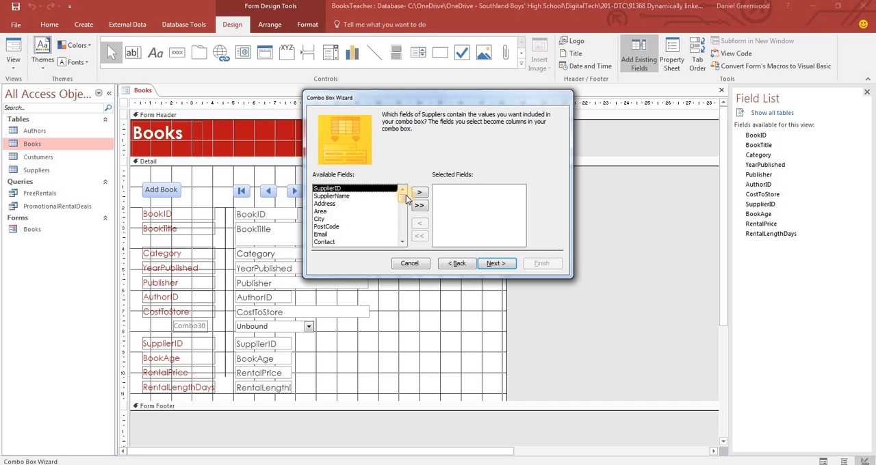
# Include SupplierID, SupplierName, Email and Contact as the combo box's fields
pyautogui.click(420, 193)
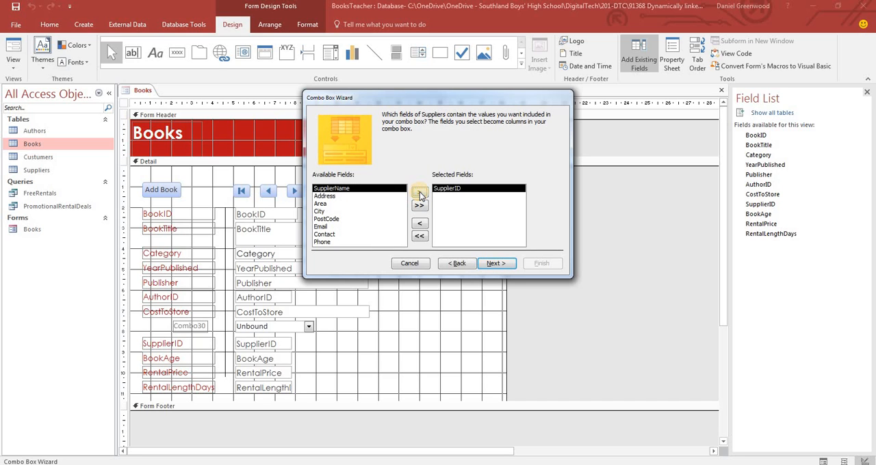
pyautogui.click(420, 194)
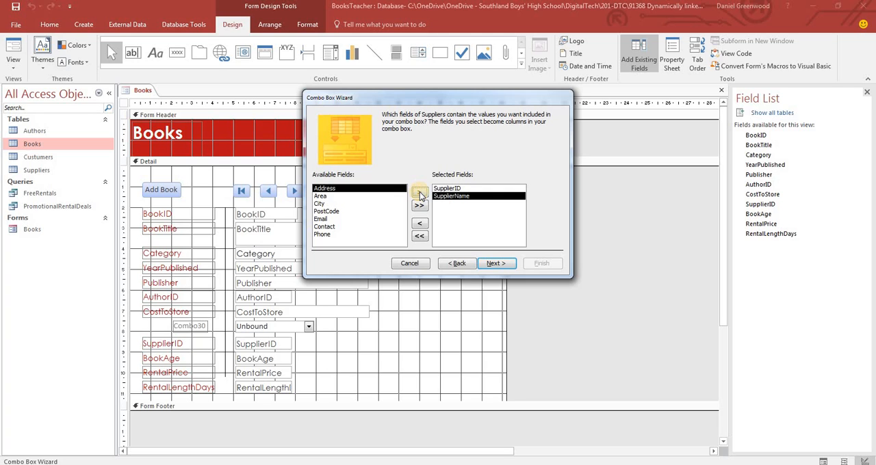
pyautogui.click(321, 219)
pyautogui.click(419, 193)
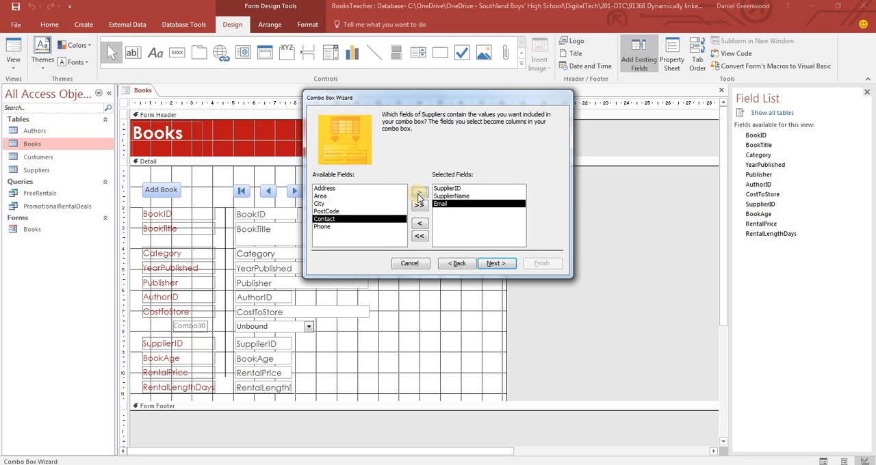
pyautogui.click(420, 194)
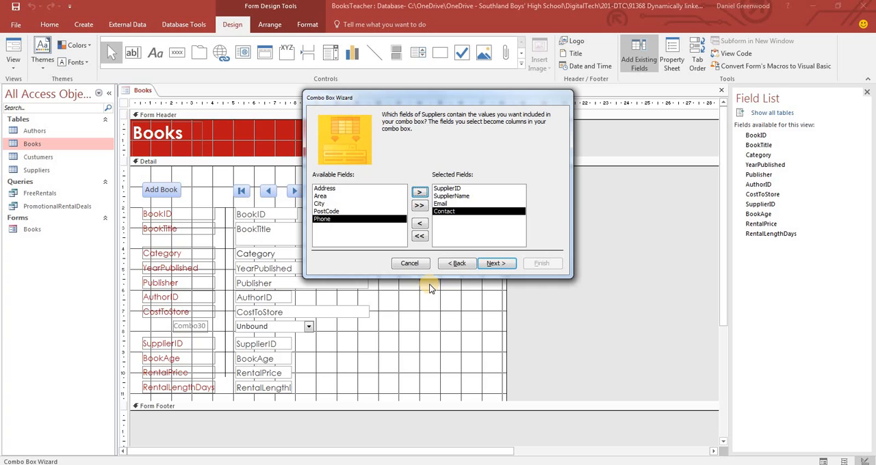
# Sort the combo box's items by SupplierName in ascending order
pyautogui.click(497, 264)
pyautogui.click(403, 151)
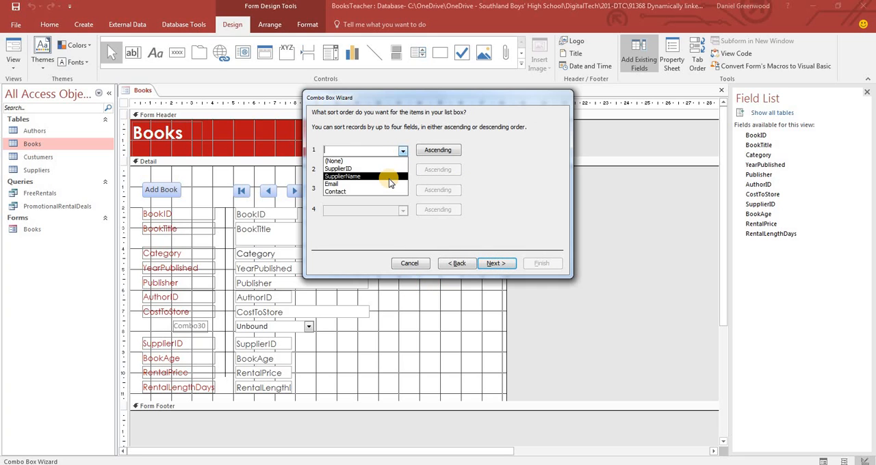
pyautogui.click(388, 177)
pyautogui.click(498, 264)
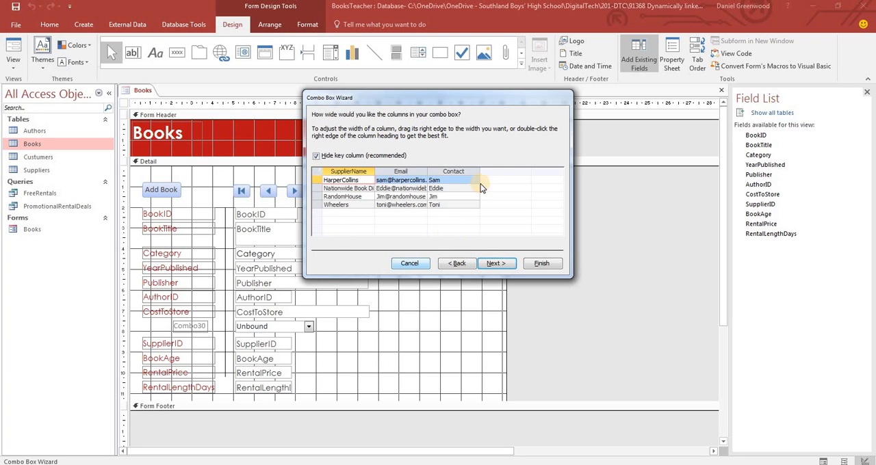
# Fit the combo box's Contact, Email and SupplierName columns to the width of their contents
pyautogui.doubleClick(481, 168)
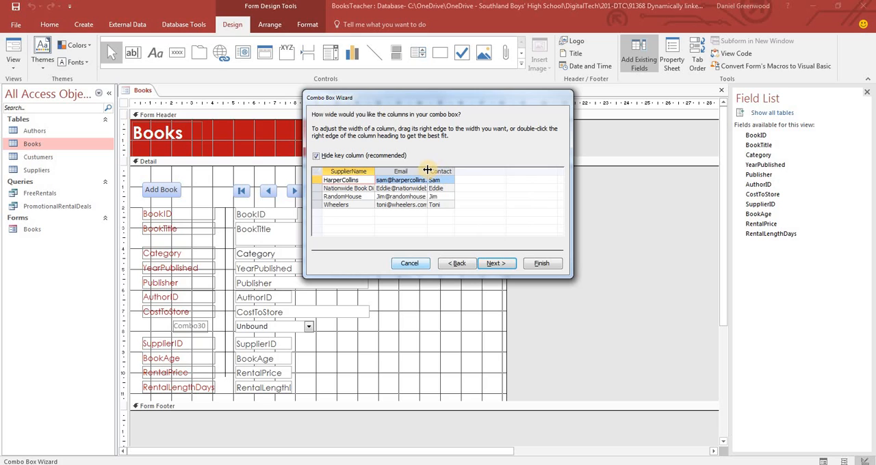
pyautogui.doubleClick(427, 169)
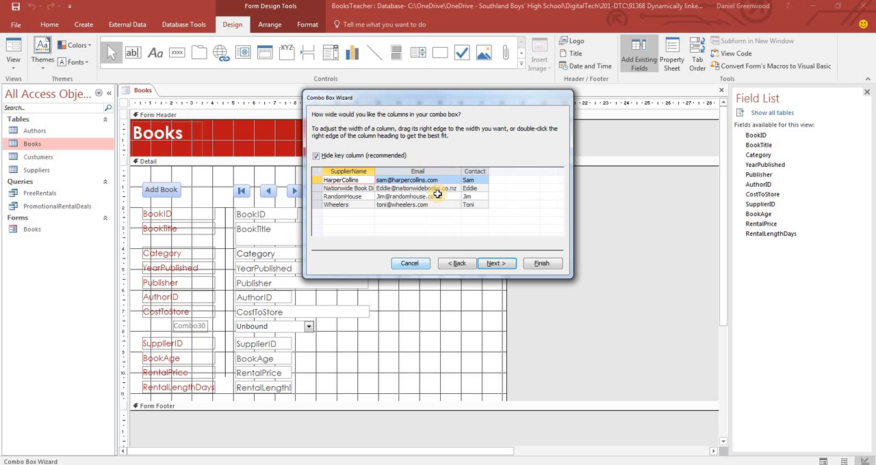
pyautogui.doubleClick(375, 171)
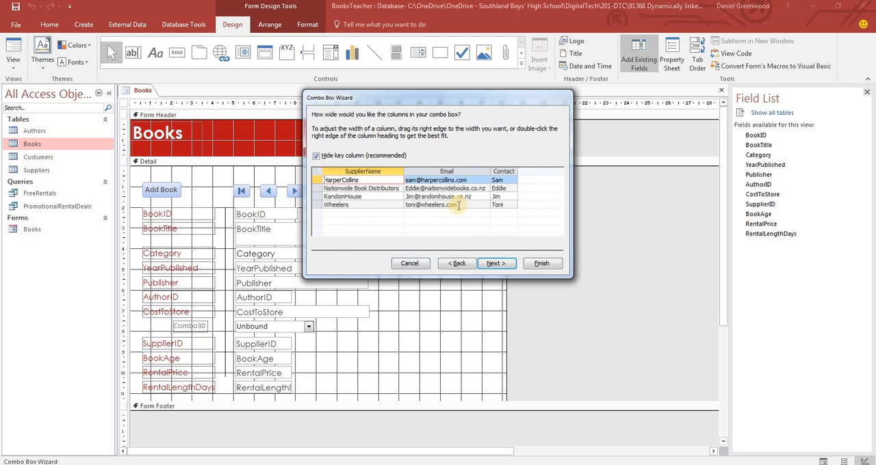
pyautogui.click(288, 347)
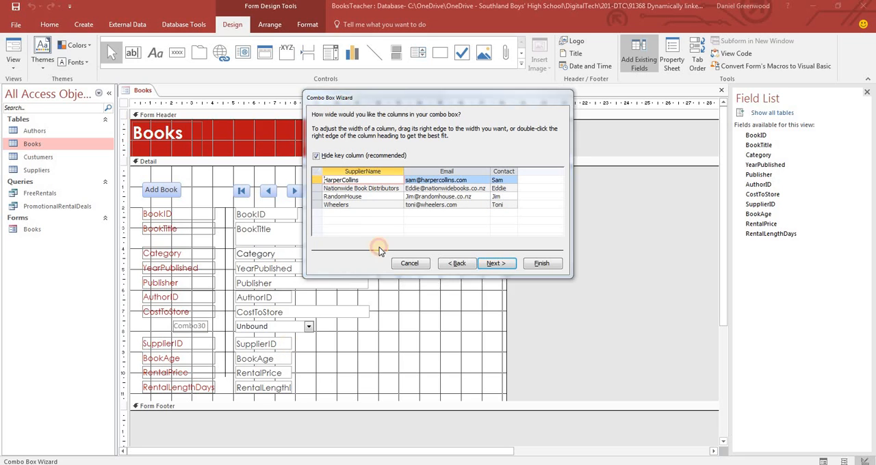
# Preview the combo box's columns with the key column shown, and hide the key column again
pyautogui.click(495, 264)
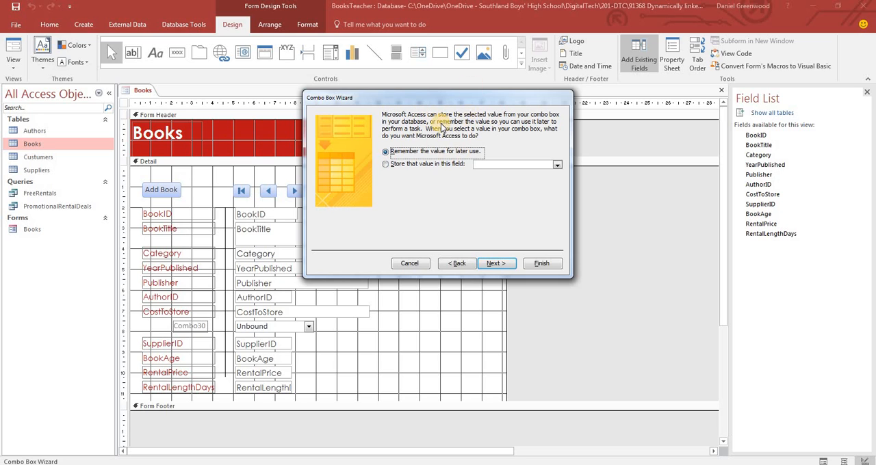
pyautogui.click(459, 263)
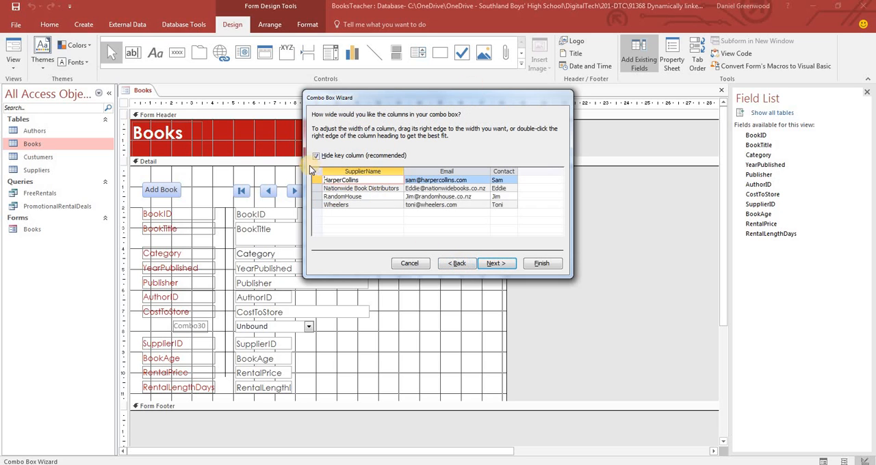
pyautogui.click(316, 156)
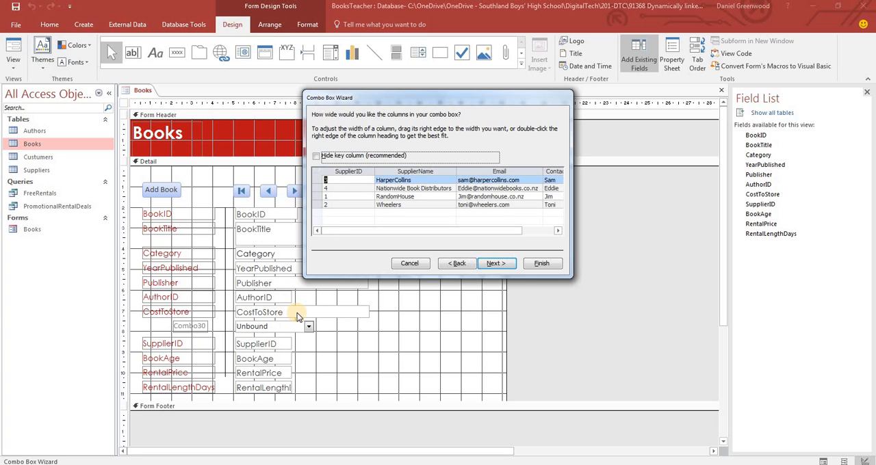
pyautogui.click(316, 156)
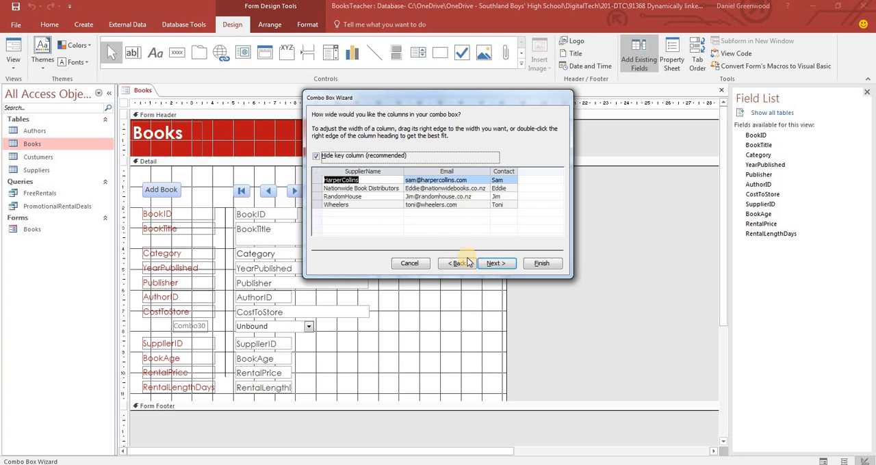
# Have the combo box store its selected value in the SupplierID field
pyautogui.click(494, 264)
pyautogui.click(387, 166)
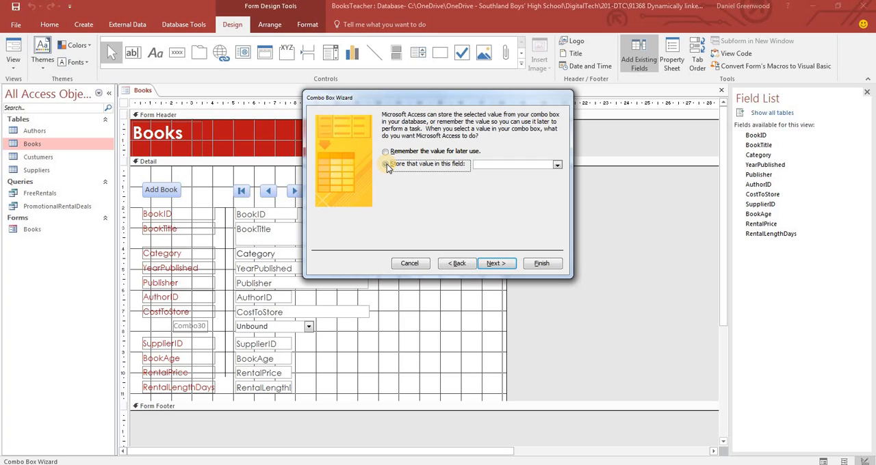
pyautogui.click(556, 166)
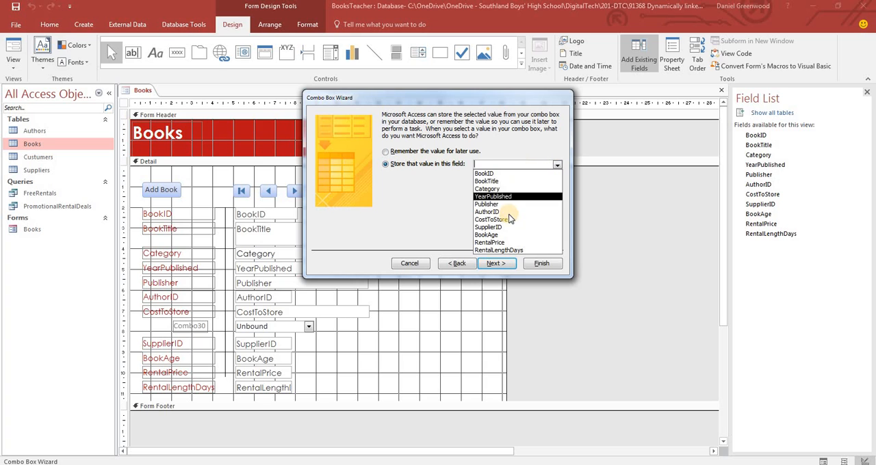
pyautogui.click(496, 228)
pyautogui.click(495, 264)
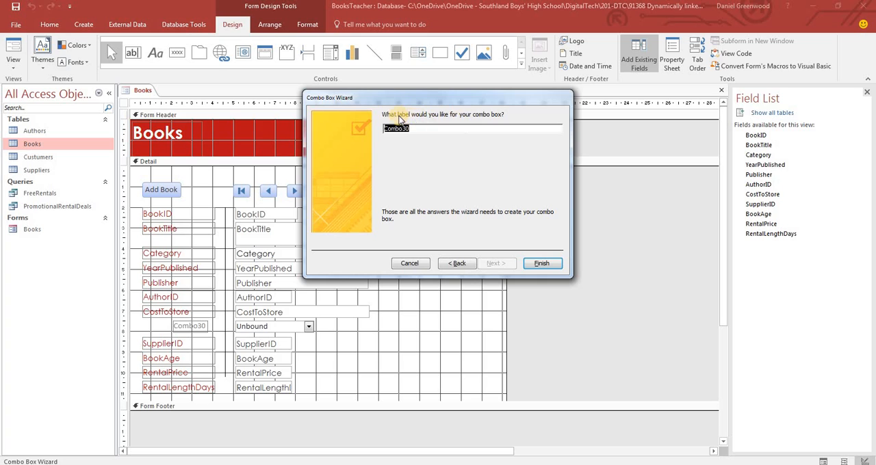
# Label the combo box "Supplier Search:" and finish the wizard
pyautogui.write('Supplier Search')
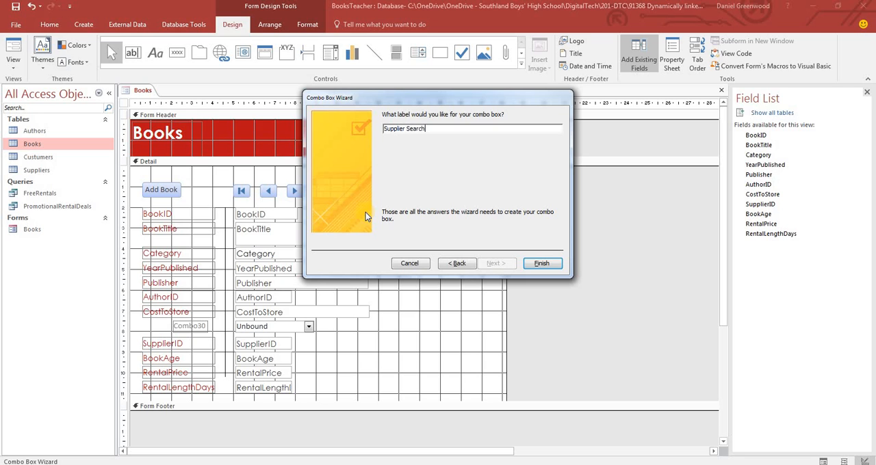
pyautogui.write(':')
pyautogui.click(366, 336)
# Reposition and size the Supplier Search label to line up with the other field labels
pyautogui.click(173, 323)
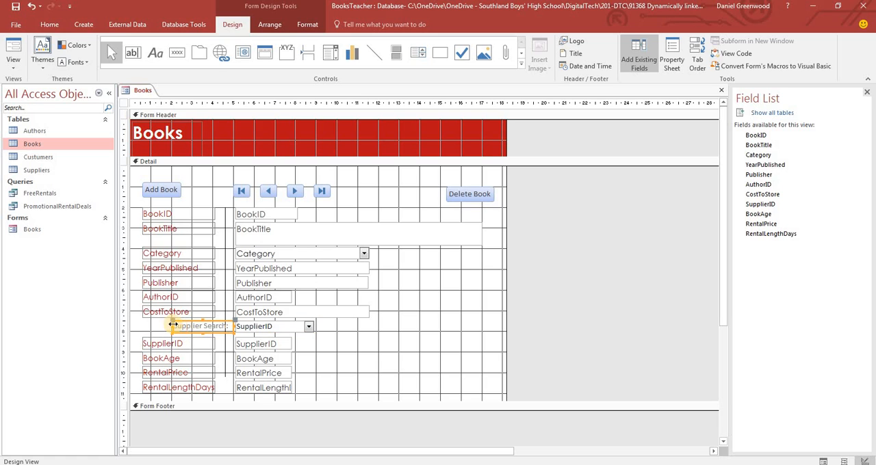
pyautogui.moveTo(171, 321); pyautogui.dragTo(142, 326)
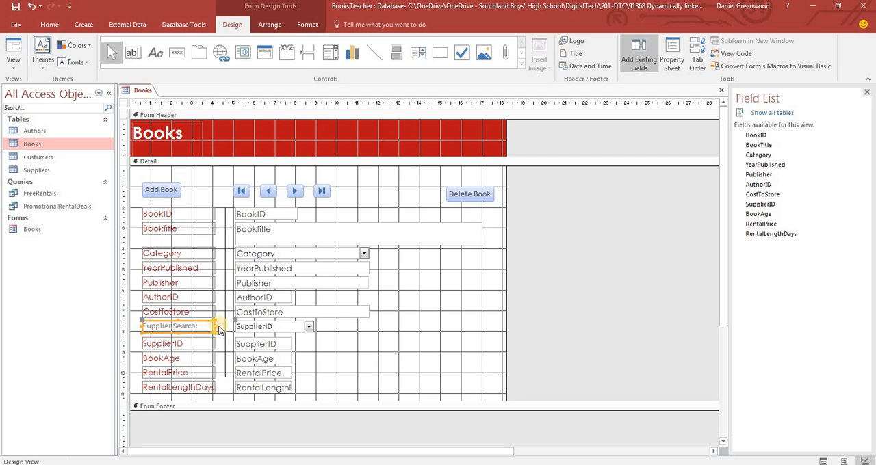
pyautogui.click(248, 328)
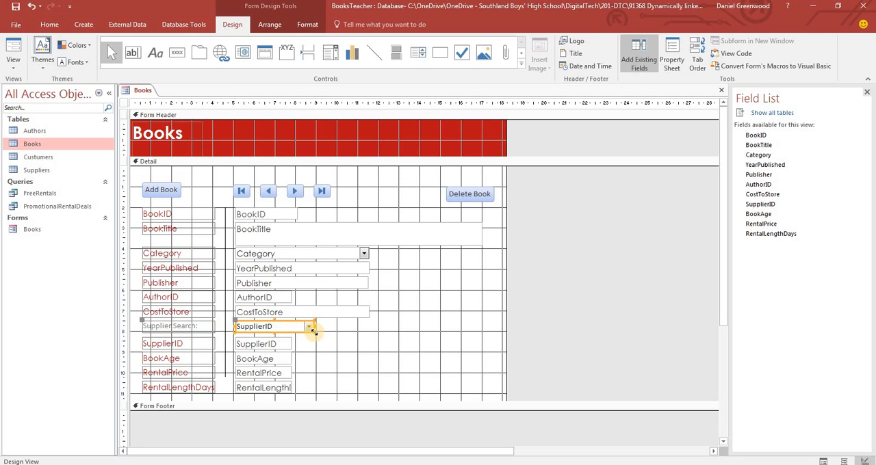
pyautogui.click(336, 343)
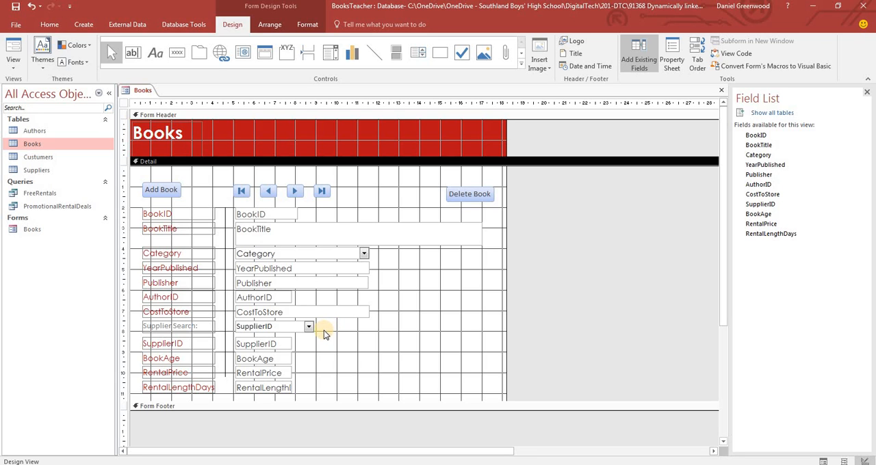
# Switch to Form View and go to the last book record to check the Supplier Search combo box
pyautogui.click(13, 48)
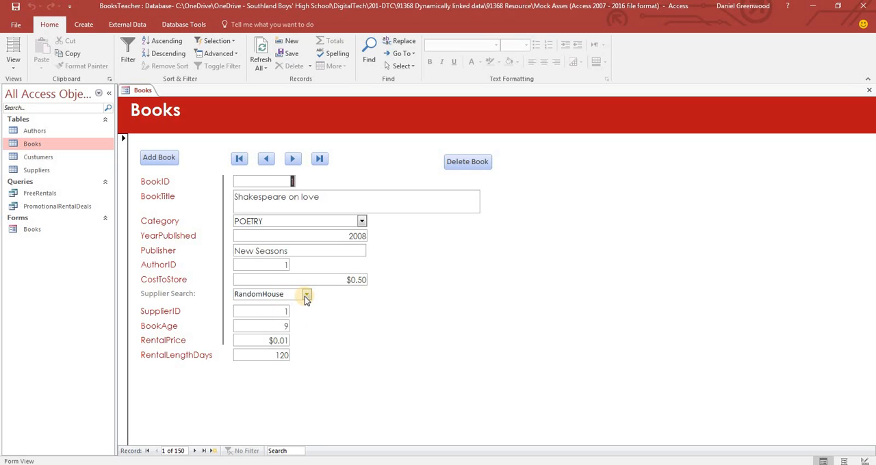
pyautogui.click(322, 158)
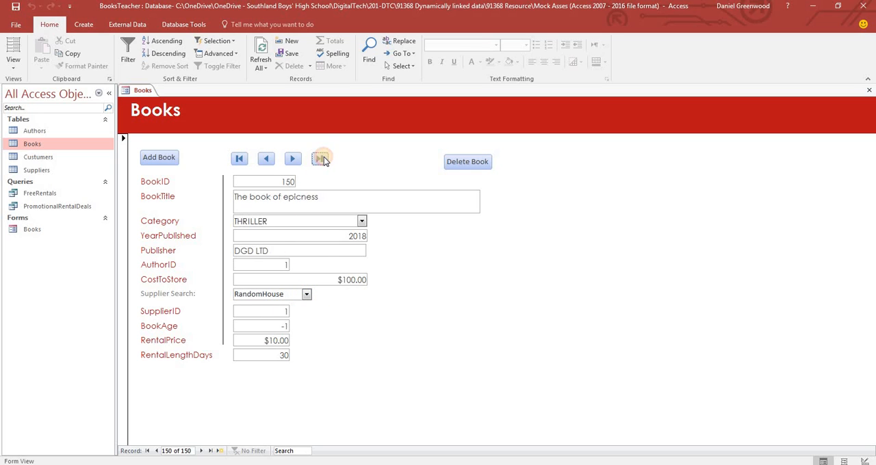
# Test the Supplier Search combo box on the last book by choosing Wheelers and returning to RandomHouse, checking the SupplierID field each time
pyautogui.click(306, 296)
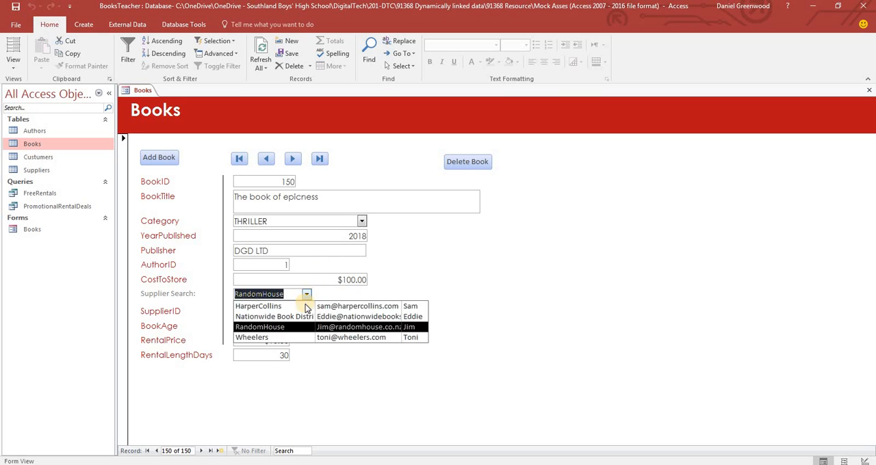
pyautogui.click(283, 336)
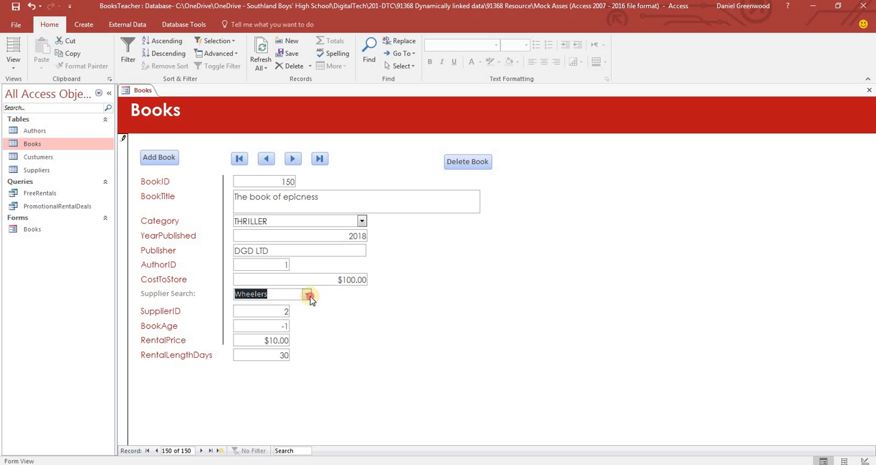
pyautogui.click(306, 294)
pyautogui.click(295, 326)
pyautogui.click(288, 313)
pyautogui.doubleClick(290, 314)
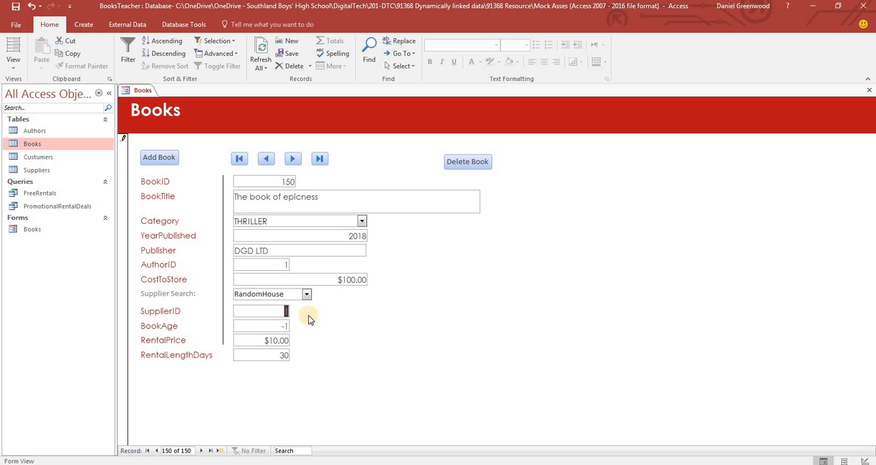
pyautogui.click(288, 313)
# In Layout View, nudge the Supplier Search label and combo box slightly down to even their spacing, and open the Books form in Design View
pyautogui.click(15, 55)
pyautogui.click(252, 294)
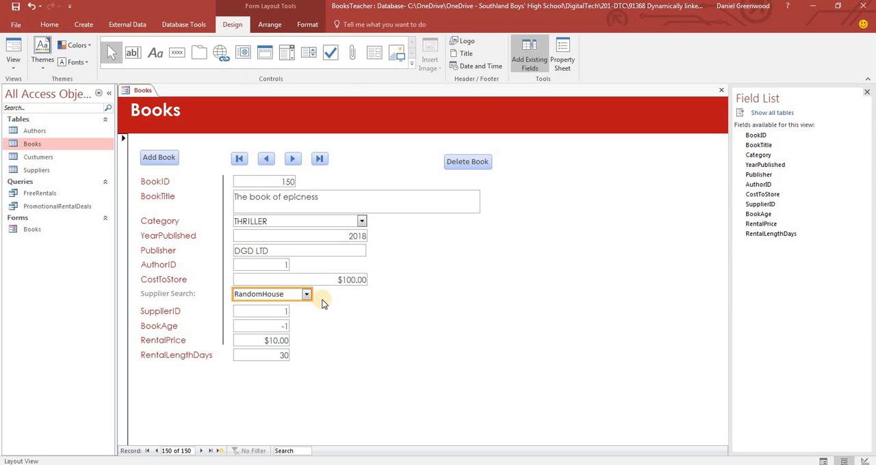
pyautogui.click(182, 294)
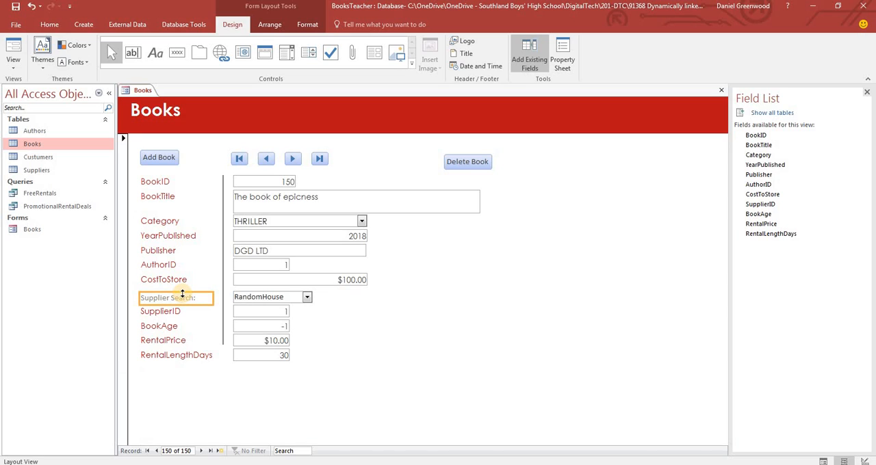
pyautogui.click(308, 295)
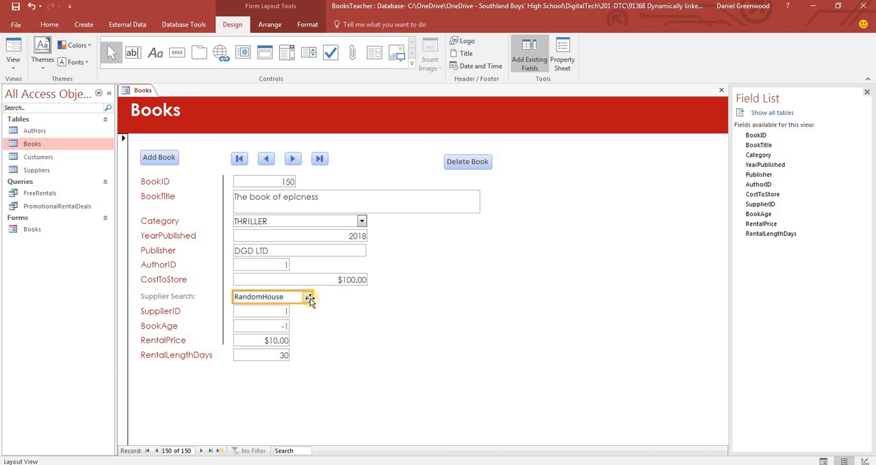
pyautogui.click(385, 310)
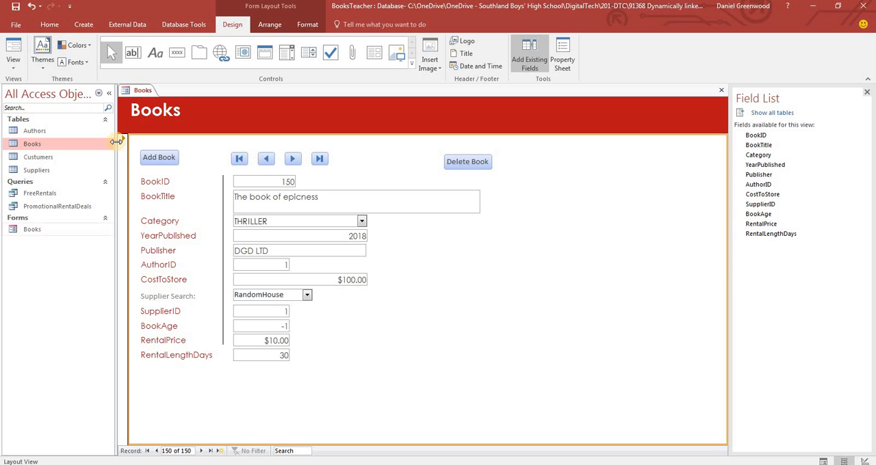
pyautogui.click(14, 65)
pyautogui.click(27, 130)
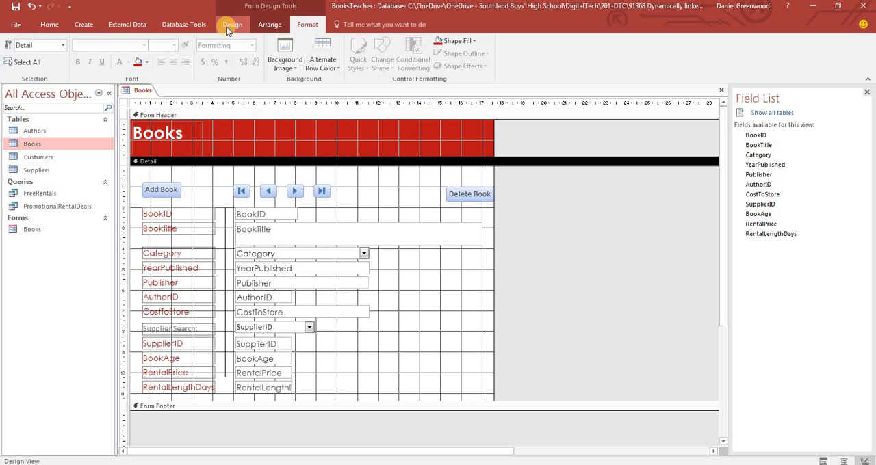
# Create an Authors form with the Form Wizard, using all fields of the Authors table and the Columnar layout
pyautogui.click(84, 24)
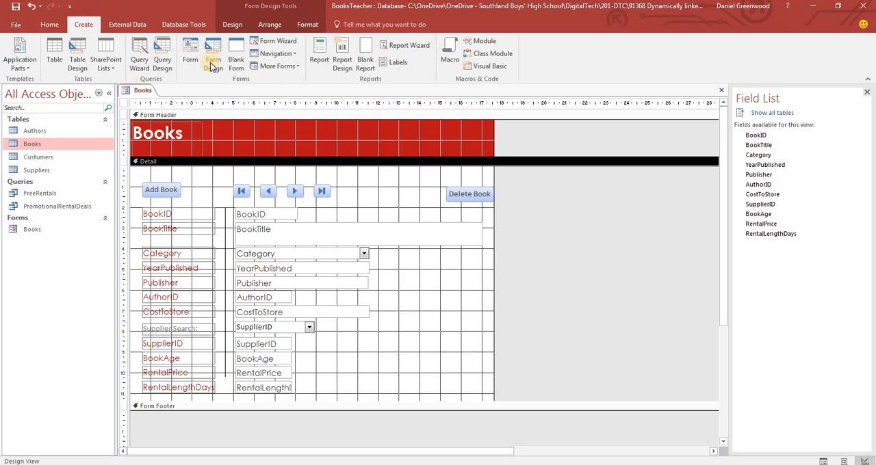
pyautogui.click(275, 41)
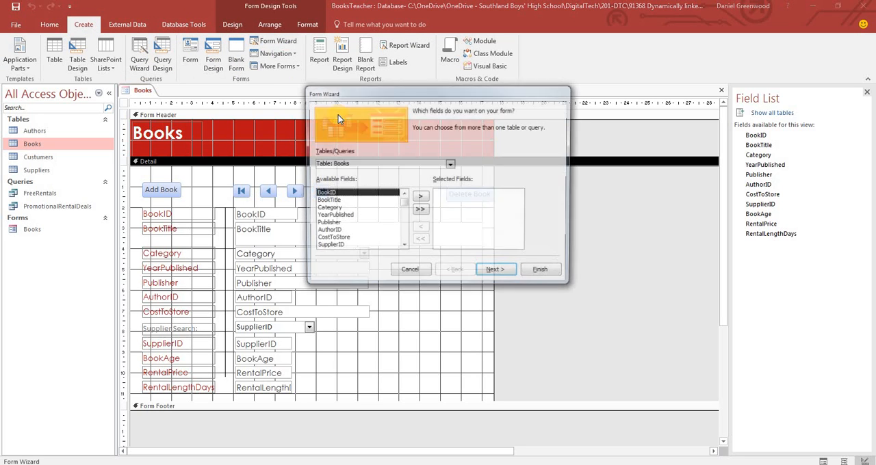
pyautogui.click(451, 165)
pyautogui.click(414, 171)
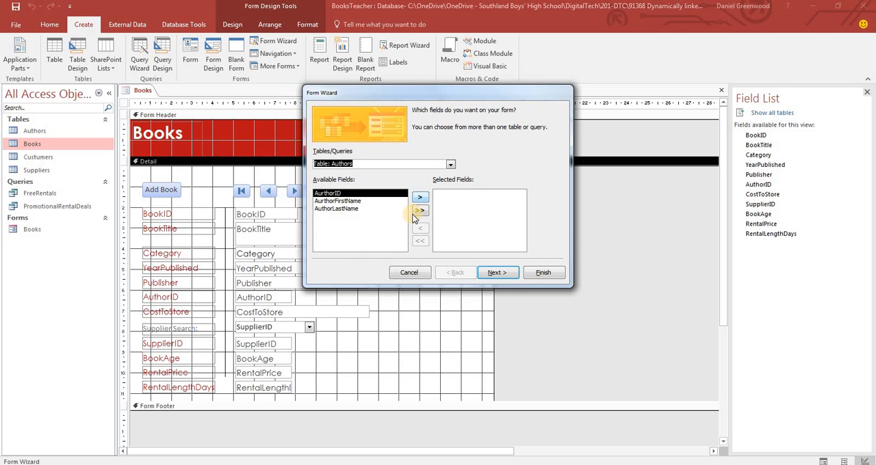
pyautogui.click(420, 211)
pyautogui.click(497, 273)
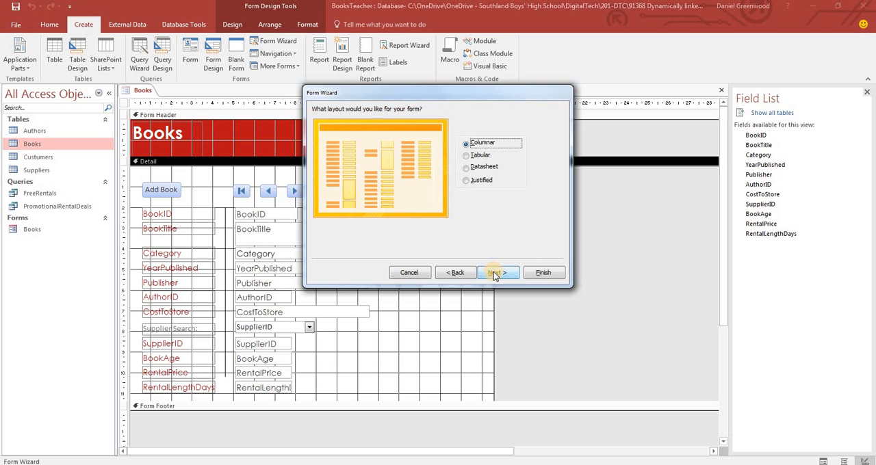
pyautogui.click(496, 272)
pyautogui.click(543, 272)
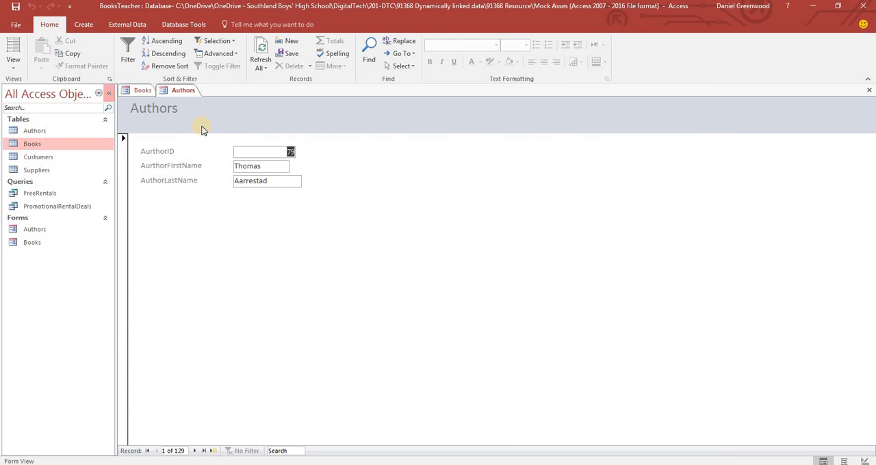
# Open the Authors form in Design View and fill its header with the same red as the Books form
pyautogui.click(14, 65)
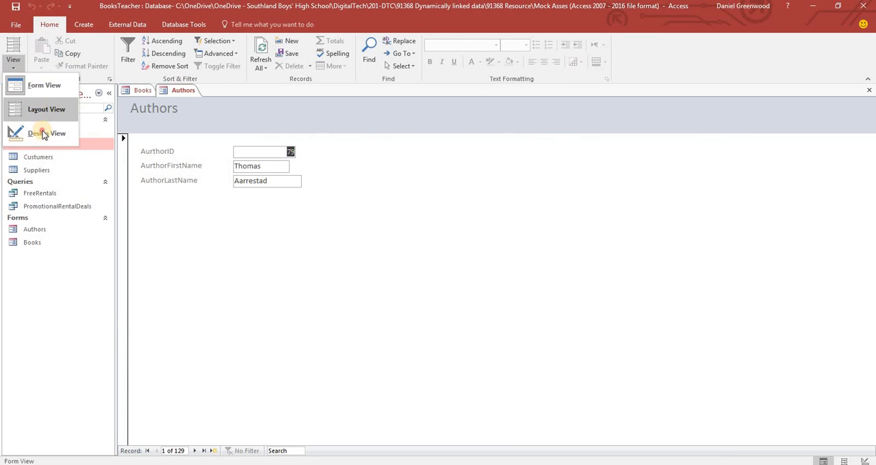
pyautogui.click(28, 131)
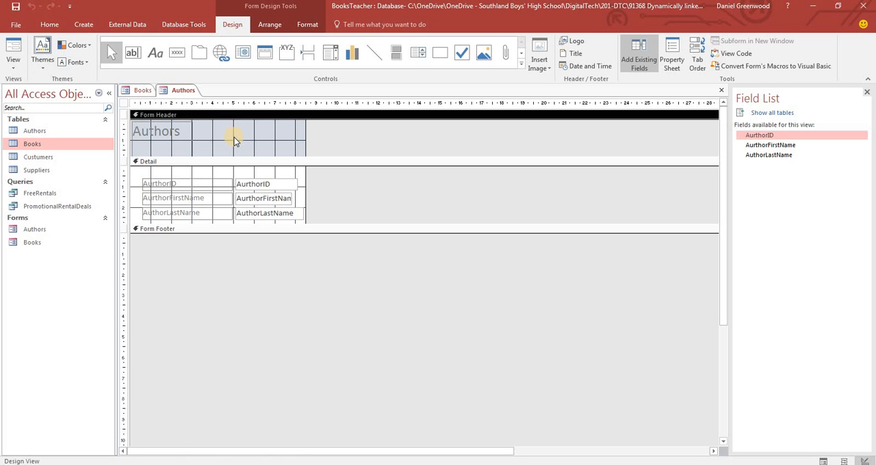
pyautogui.rightClick(234, 141)
pyautogui.moveTo(222, 182)
pyautogui.click(278, 152)
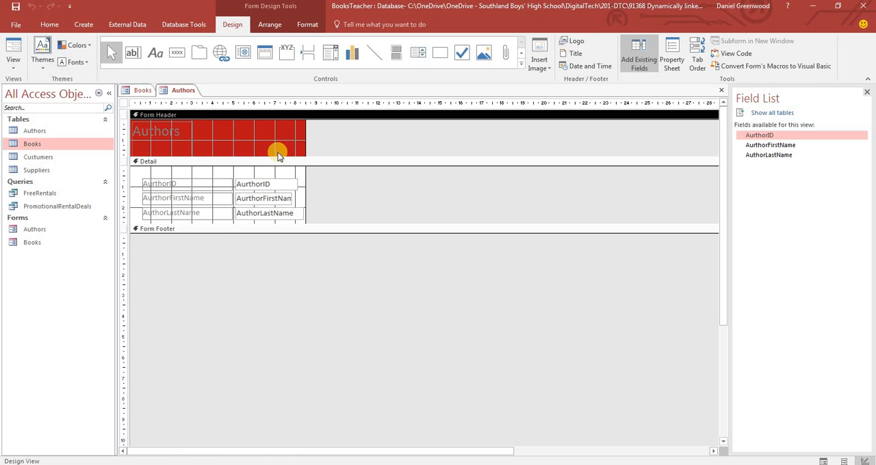
# Change the font color of the Authors title in the form header to white
pyautogui.click(161, 130)
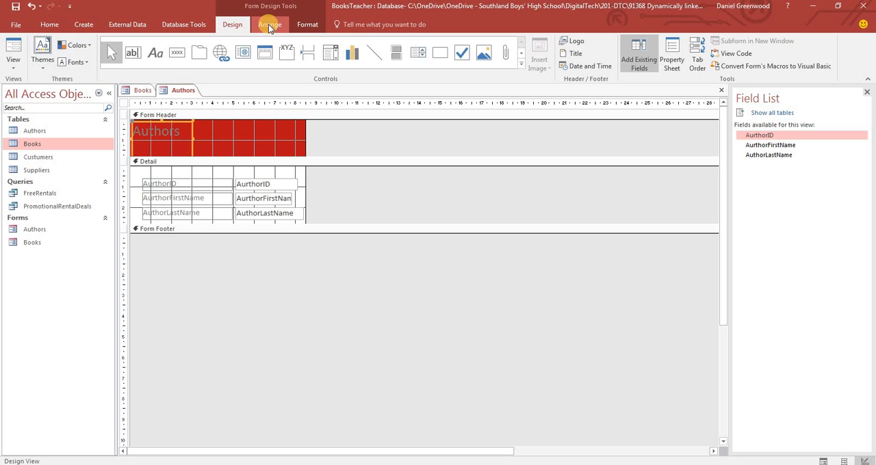
pyautogui.click(307, 24)
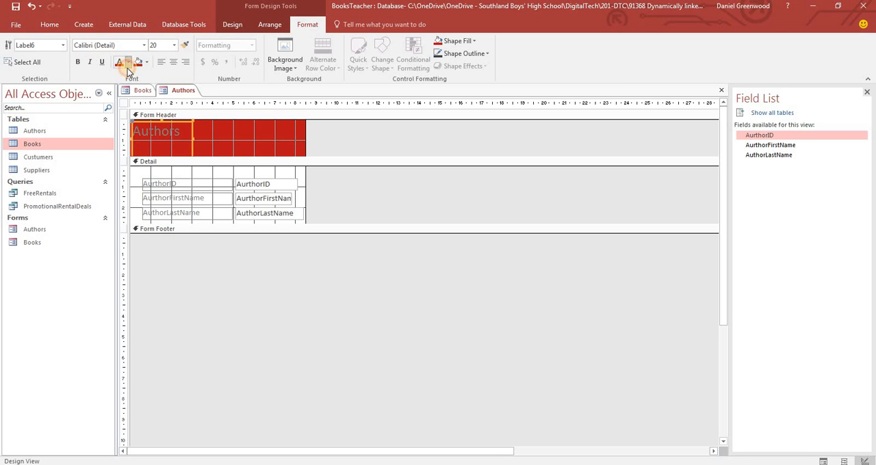
pyautogui.click(127, 68)
pyautogui.click(121, 97)
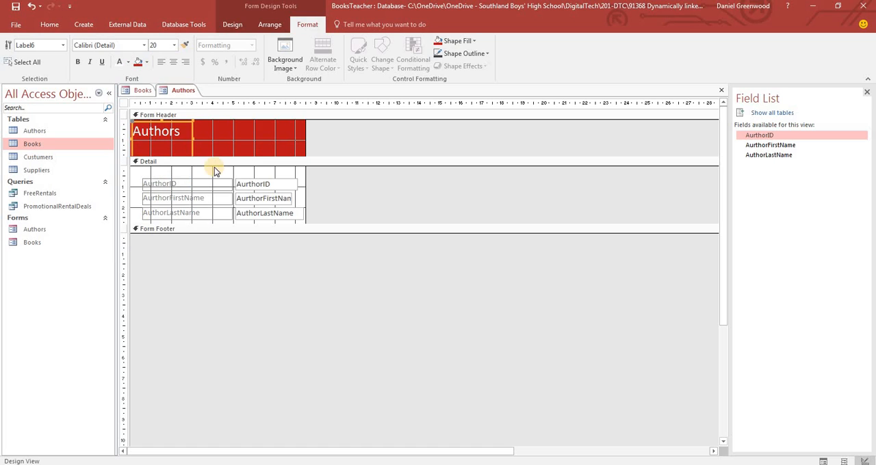
# Try to change the font of all controls on the Authors form
pyautogui.hotkey('ctrl', 'a')
pyautogui.click(102, 45)
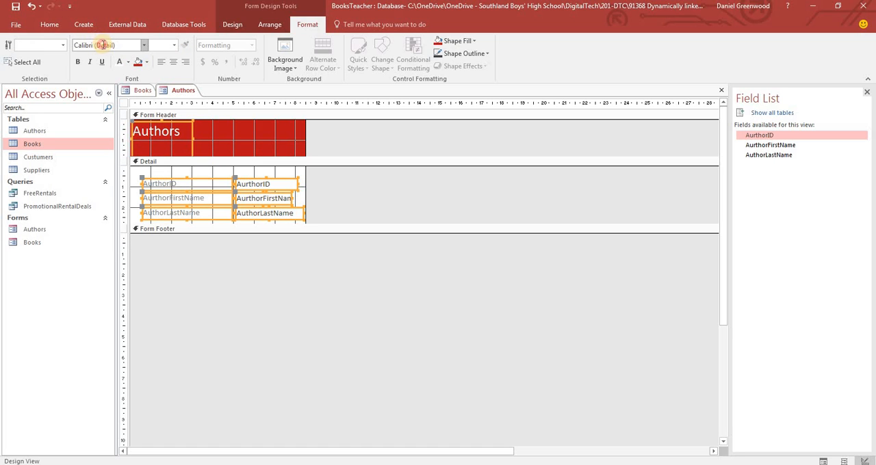
pyautogui.write('C')
# Widen the Authors form to about 10 cm and extend its Detail section to about 6 cm high
pyautogui.click(298, 177)
pyautogui.moveTo(305, 174); pyautogui.dragTo(336, 175)
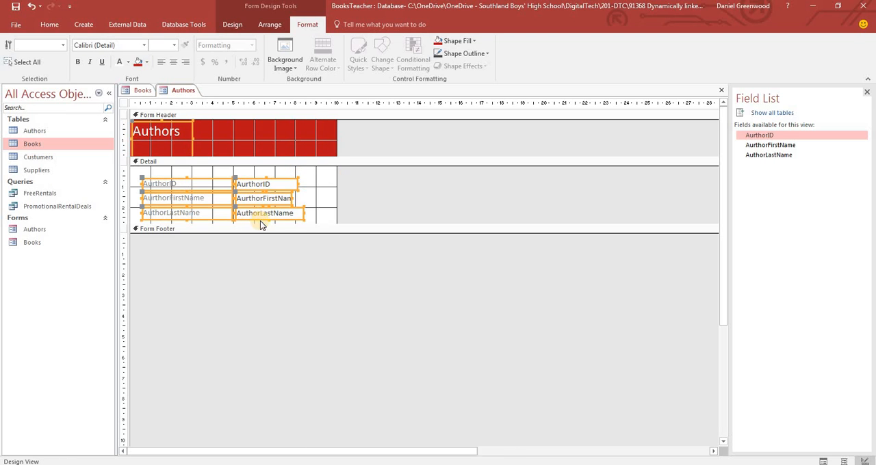
pyautogui.moveTo(251, 224); pyautogui.dragTo(252, 288)
# Shift all author labels and text boxes down slightly in the Detail section to make room above them
pyautogui.moveTo(316, 176); pyautogui.dragTo(182, 237)
pyautogui.press('Down')
pyautogui.press('Down')
pyautogui.press('Down')
pyautogui.press('Down')
pyautogui.press('Down')
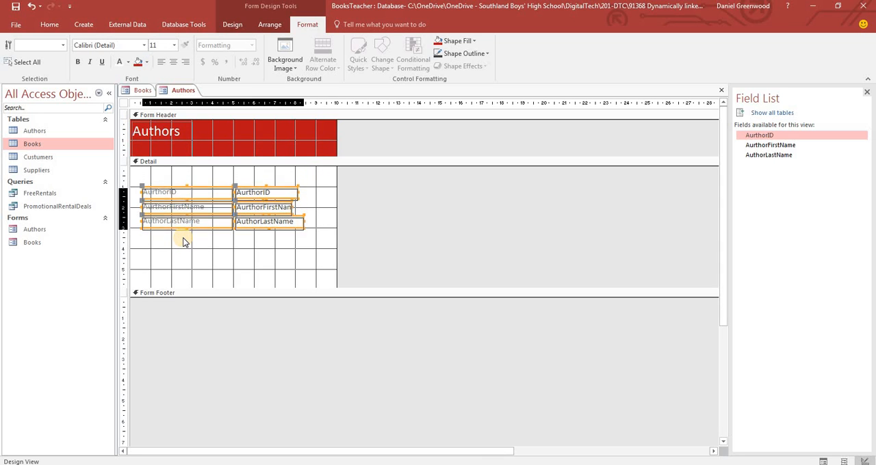
# Narrow the three author field labels to about 3.6 cm, leaving a gap before their text boxes
pyautogui.moveTo(227, 176); pyautogui.dragTo(221, 230)
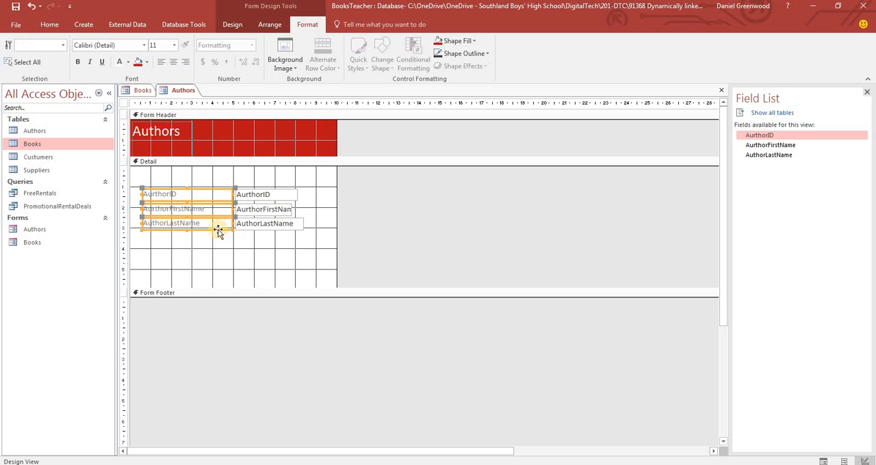
pyautogui.moveTo(233, 194); pyautogui.dragTo(217, 195)
pyautogui.click(225, 258)
pyautogui.click(240, 191)
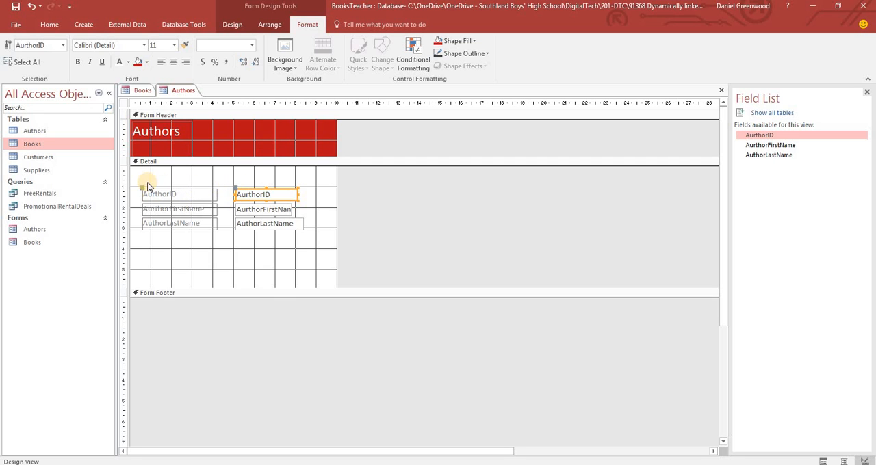
# Move all author labels and text boxes further down to leave space for a row of buttons beneath the header
pyautogui.moveTo(317, 176); pyautogui.dragTo(179, 254)
pyautogui.press('Down')
pyautogui.press('Down')
pyautogui.press('Down')
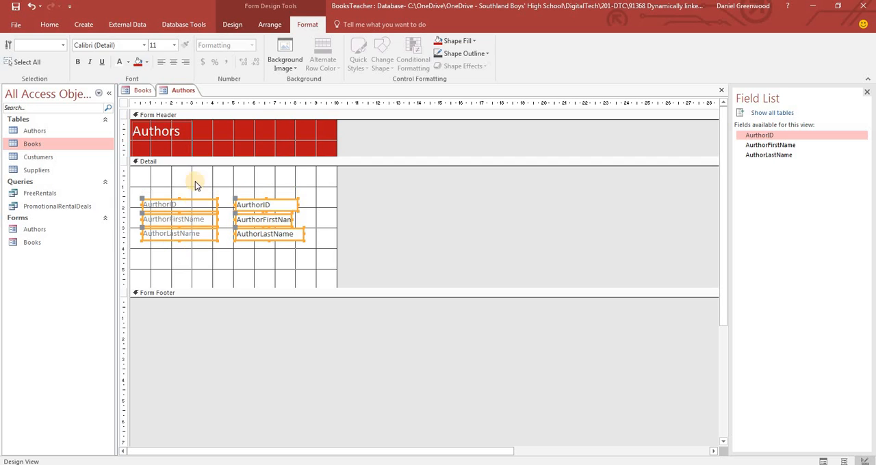
pyautogui.click(154, 180)
# Copy the add, navigation and delete buttons from the Books form and paste them above the fields on the Authors form
pyautogui.click(143, 90)
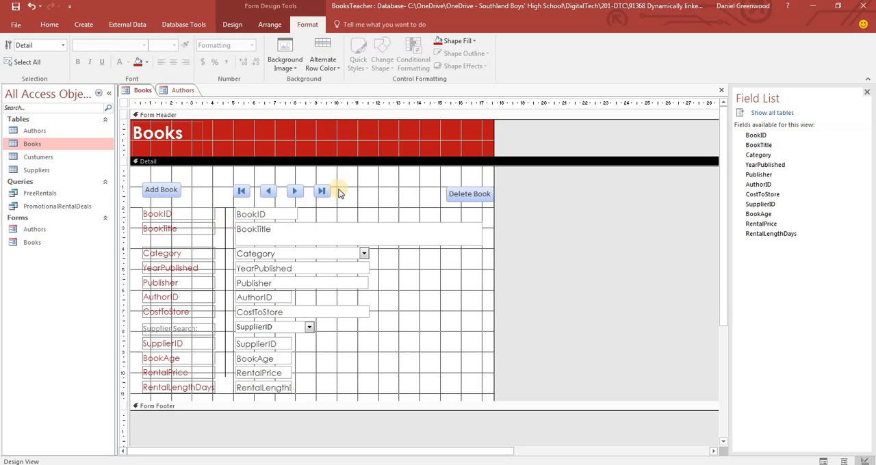
pyautogui.moveTo(162, 172); pyautogui.dragTo(484, 204)
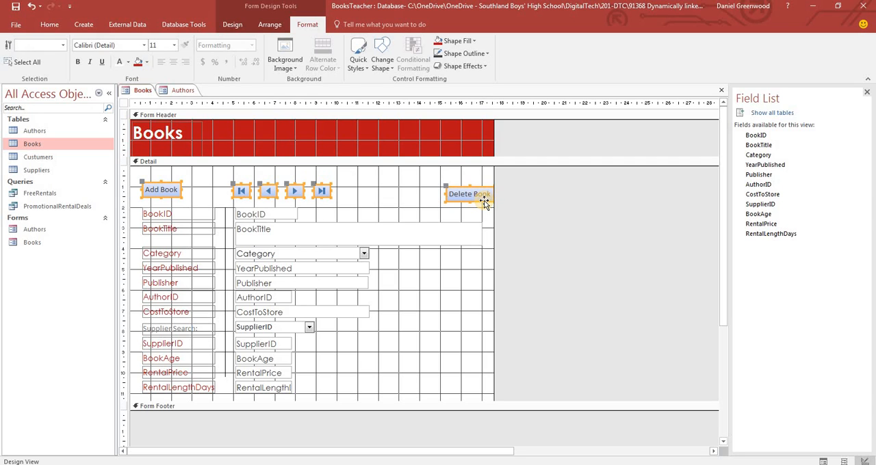
pyautogui.click(182, 91)
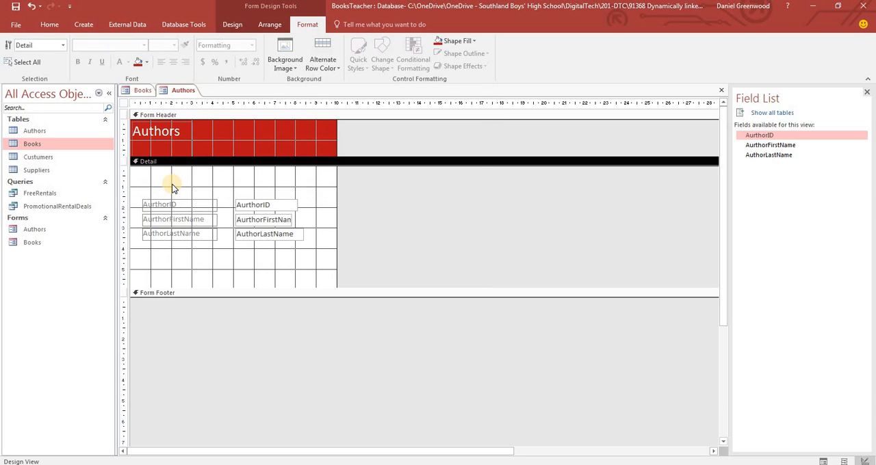
pyautogui.hotkey('ctrl', 'v')
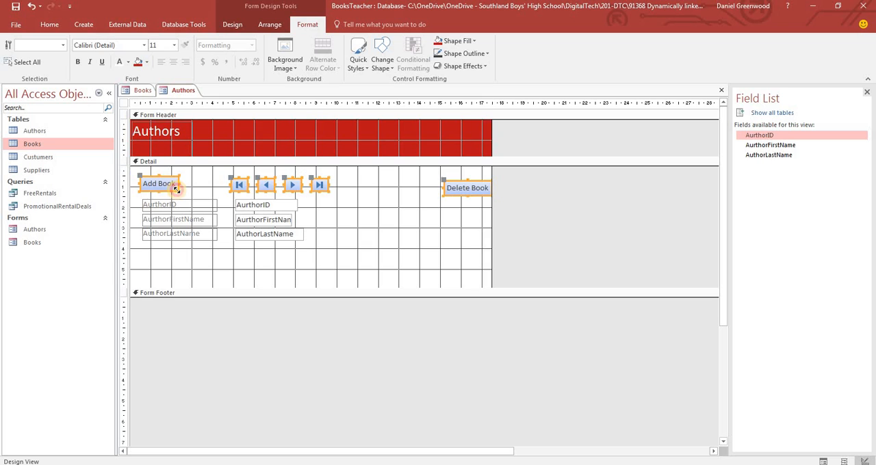
# Change the pasted Add Book button's caption to "Add Author" and adjust the button to about 2.7 cm wide above the labels
pyautogui.doubleClick(159, 183)
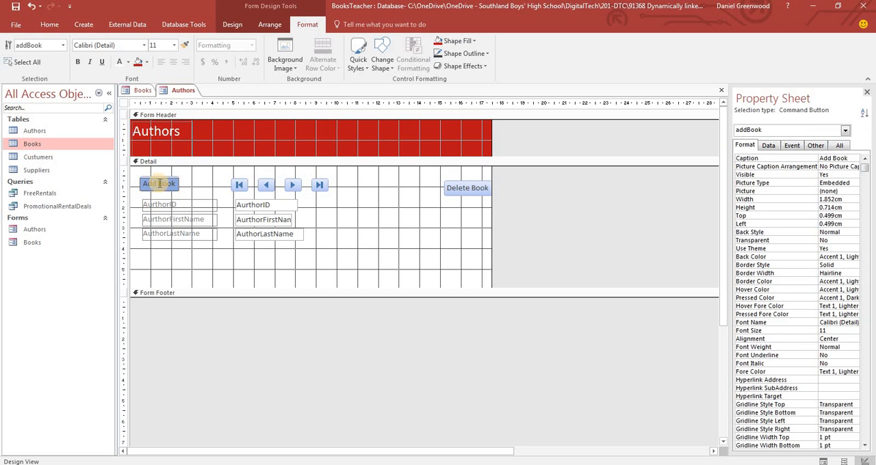
pyautogui.moveTo(145, 183); pyautogui.dragTo(180, 184)
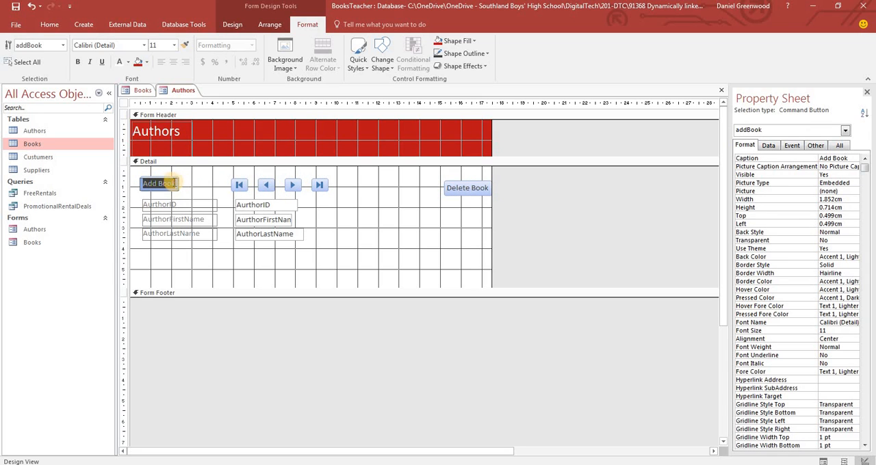
pyautogui.click(161, 183)
pyautogui.write('Author')
pyautogui.click(188, 183)
pyautogui.click(172, 182)
pyautogui.moveTo(179, 190)
pyautogui.mouseDown()
pyautogui.moveTo(196, 190)
pyautogui.moveTo(171, 189)
pyautogui.mouseUp()
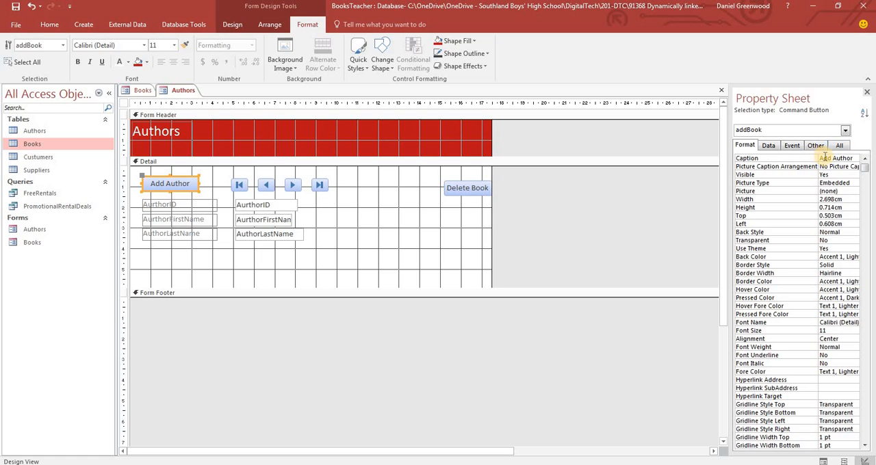
# Rename the Add Author button's Name property to addAuthor
pyautogui.click(769, 146)
pyautogui.click(791, 146)
pyautogui.click(814, 145)
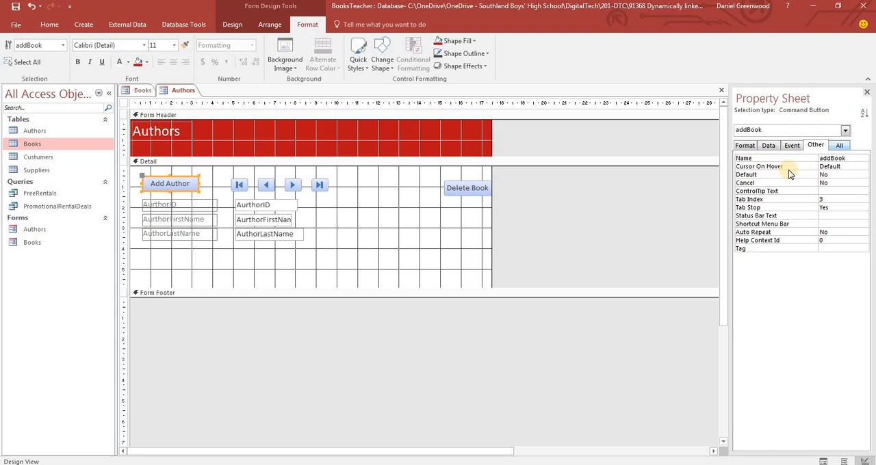
pyautogui.moveTo(849, 160); pyautogui.dragTo(833, 159)
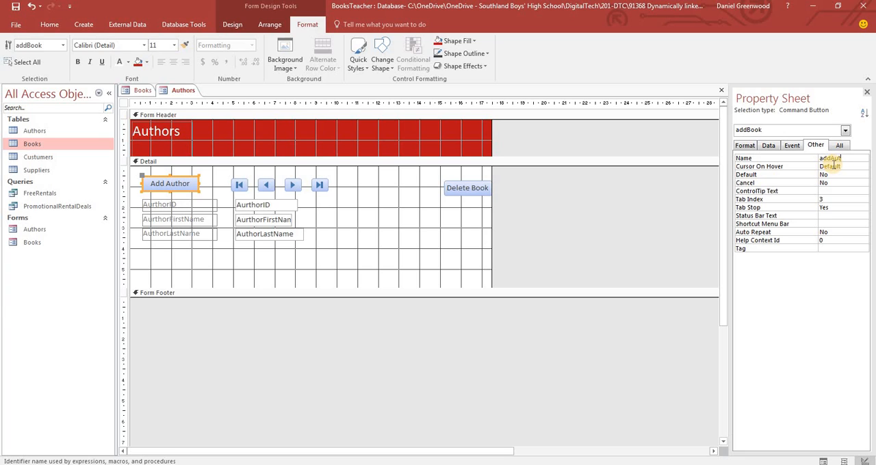
pyautogui.write('Author')
# Change the Delete Book button's caption on the Authors form to "Delete Author" and widen the button to about 3 cm, inside the form edge
pyautogui.click(448, 187)
pyautogui.moveTo(444, 183); pyautogui.dragTo(503, 190)
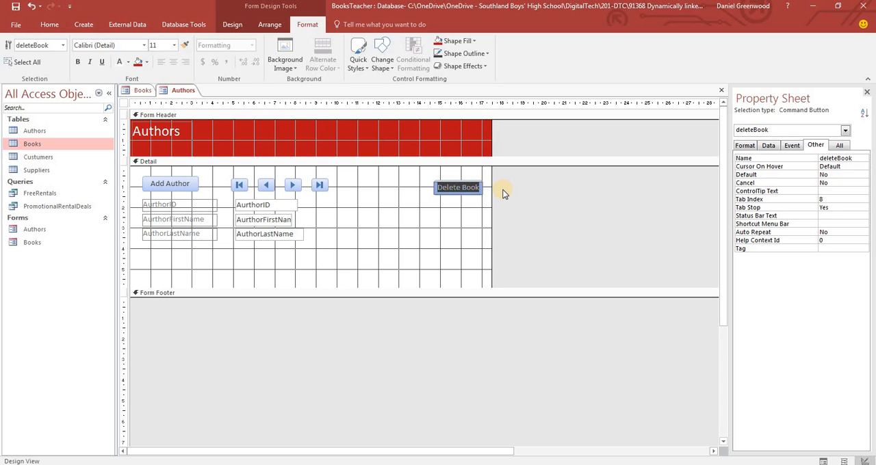
pyautogui.write('Delete')
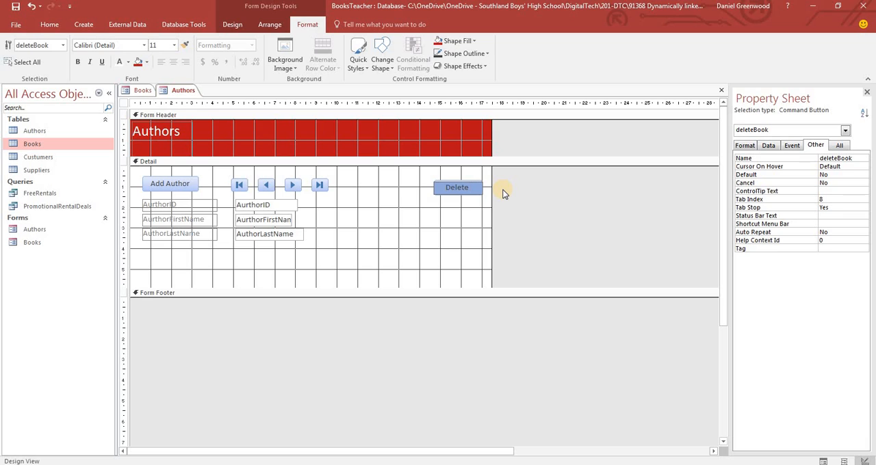
pyautogui.write(' Autor')
pyautogui.press('Return')
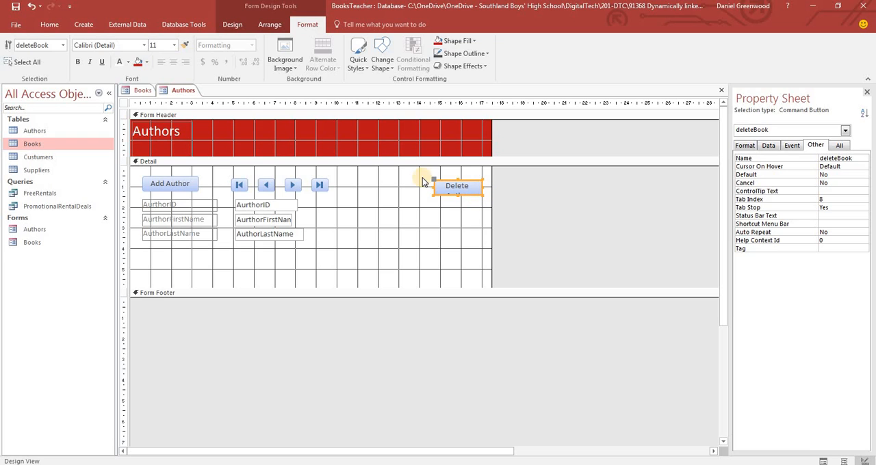
pyautogui.moveTo(433, 187); pyautogui.dragTo(420, 187)
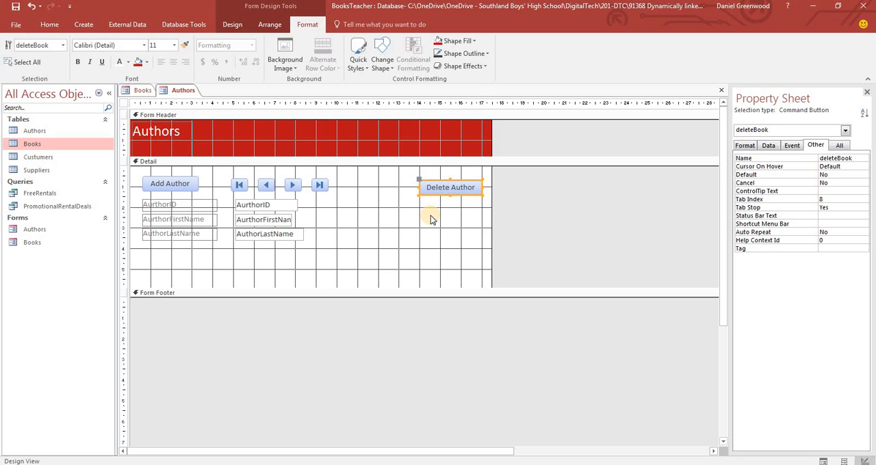
pyautogui.click(430, 215)
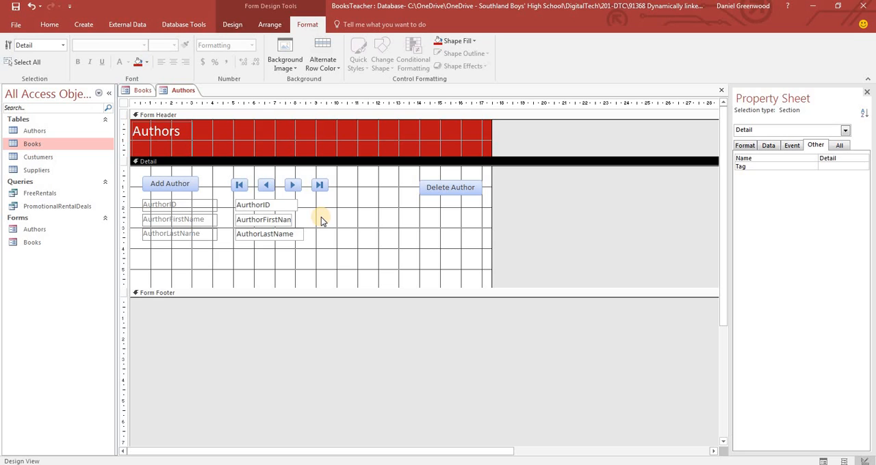
# Widen the AurthorFirstName text box to match the width of the AuthorLastName text box
pyautogui.click(292, 220)
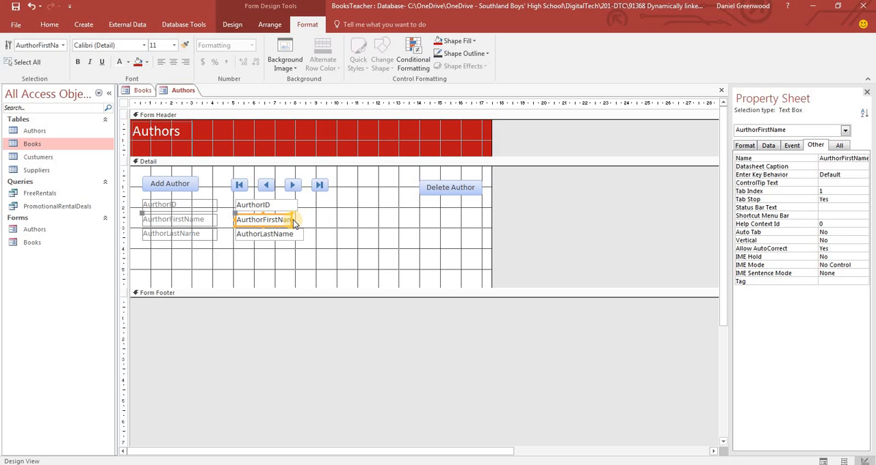
pyautogui.moveTo(292, 220); pyautogui.dragTo(305, 219)
pyautogui.click(312, 221)
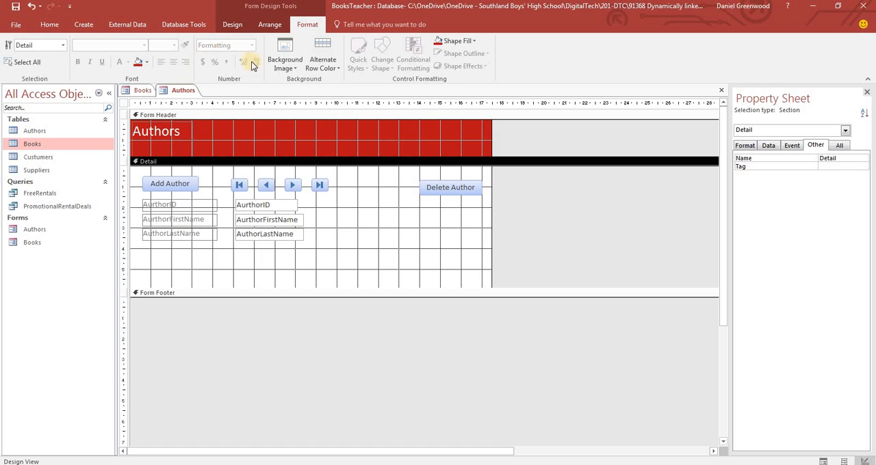
# Draw a command button in the Authors form header that opens the Books form and shows all the records
pyautogui.click(220, 24)
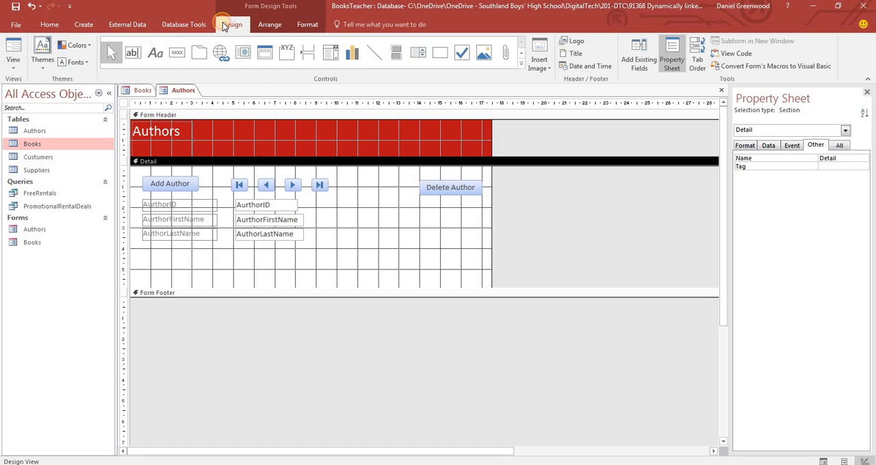
pyautogui.click(177, 53)
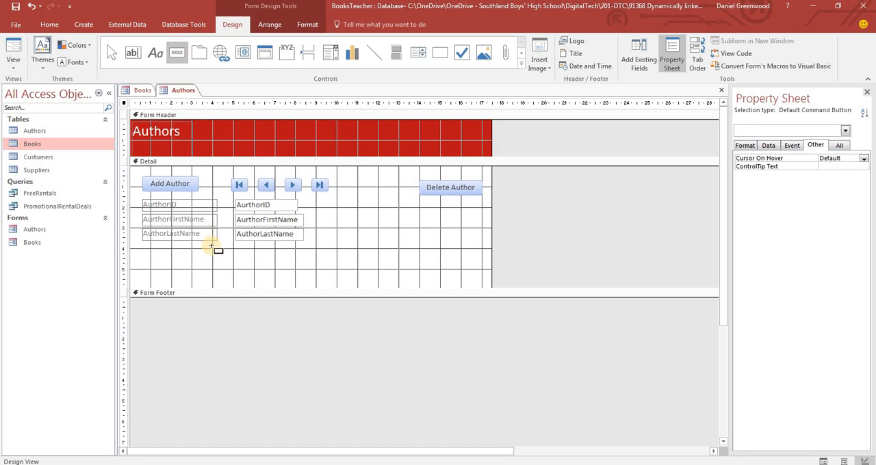
pyautogui.moveTo(380, 132); pyautogui.dragTo(436, 147)
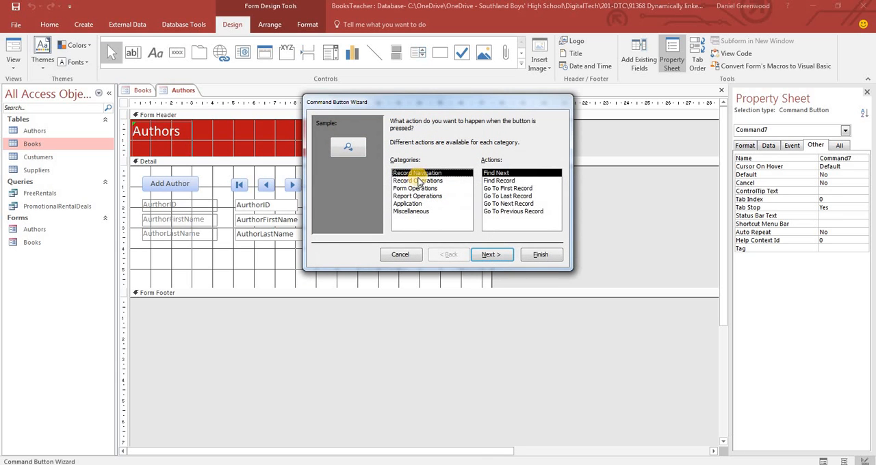
pyautogui.click(415, 181)
pyautogui.click(414, 189)
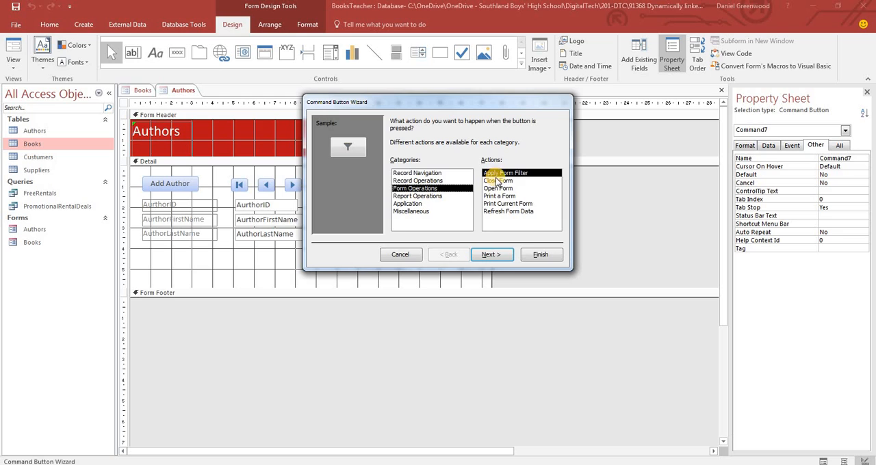
pyautogui.click(495, 189)
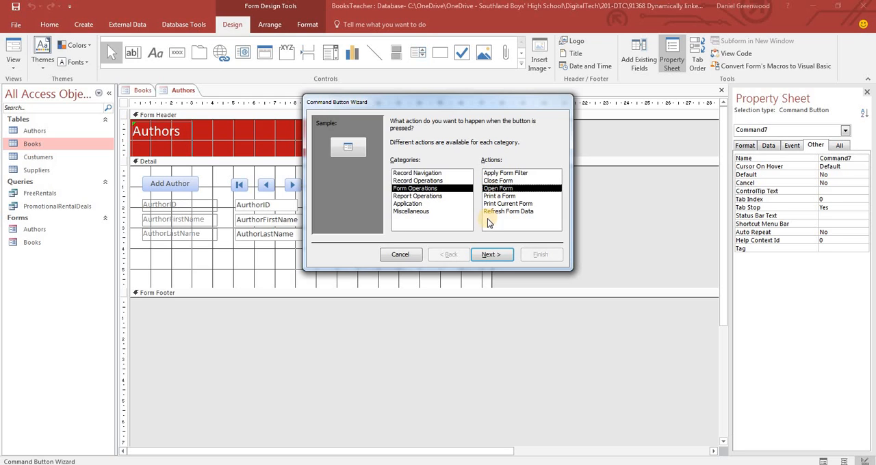
pyautogui.click(491, 254)
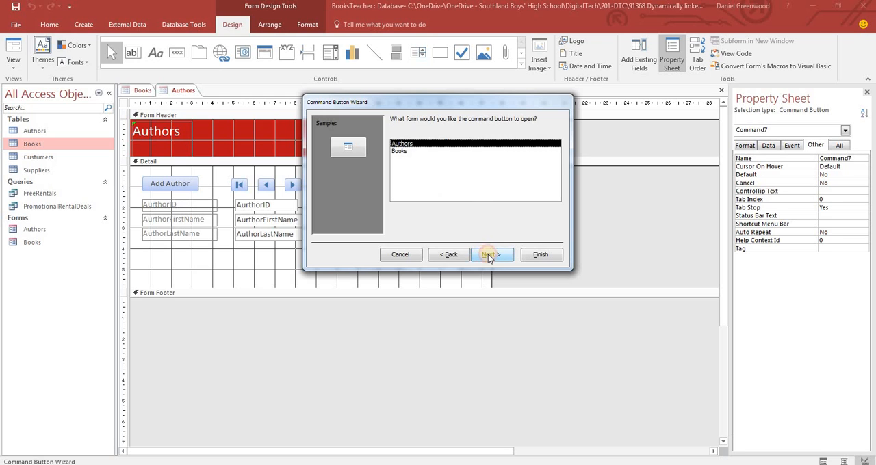
pyautogui.click(402, 151)
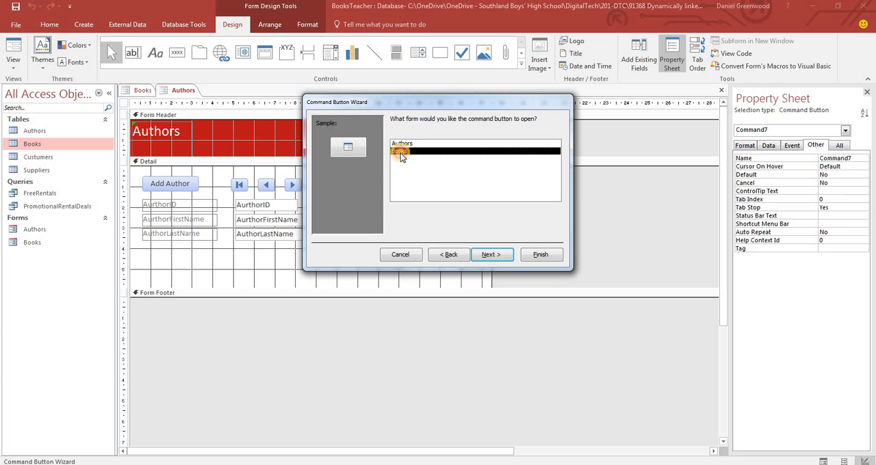
pyautogui.click(498, 256)
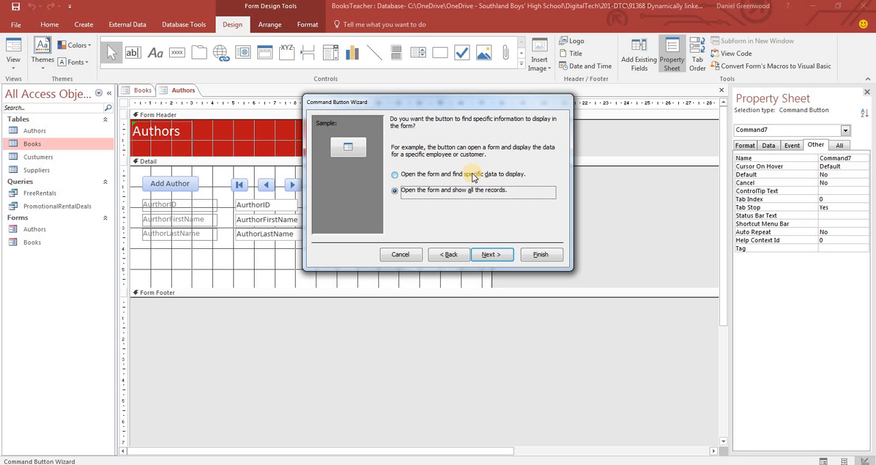
pyautogui.click(492, 258)
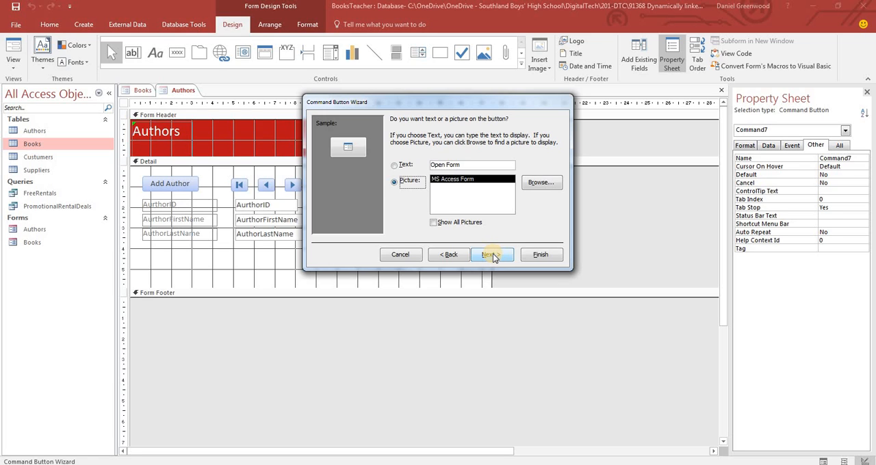
# Give the header button the text "Open Books Entry", name it Books and finish the wizard
pyautogui.click(395, 166)
pyautogui.click(409, 165)
pyautogui.write('B')
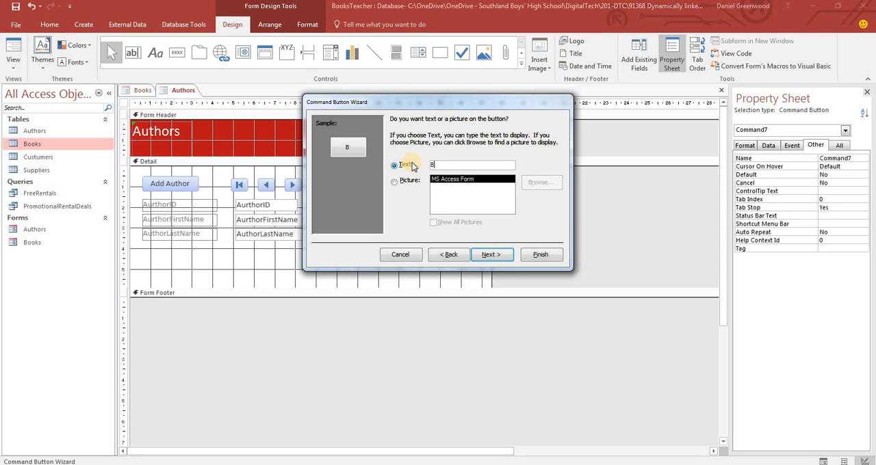
pyautogui.press('BackSpace')
pyautogui.write('Open Books')
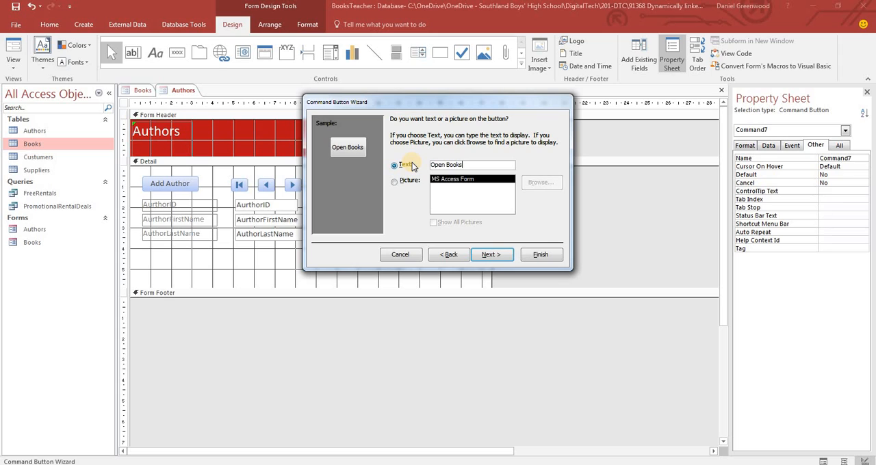
pyautogui.write(' Entry')
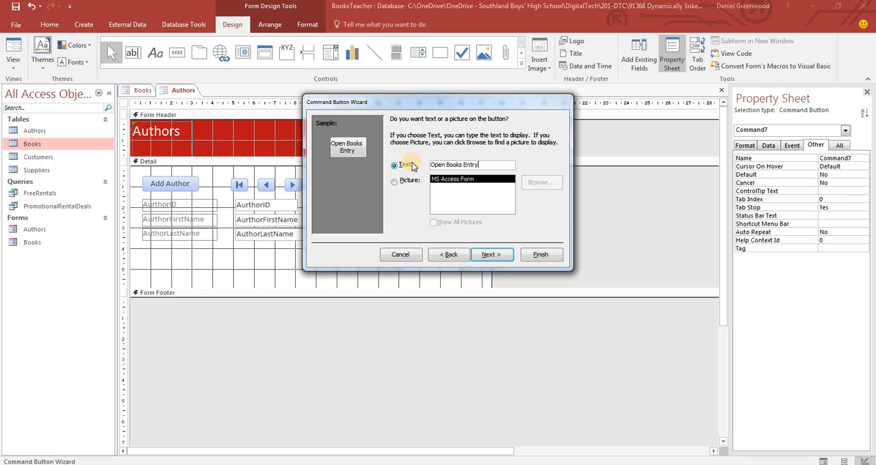
pyautogui.press('Return')
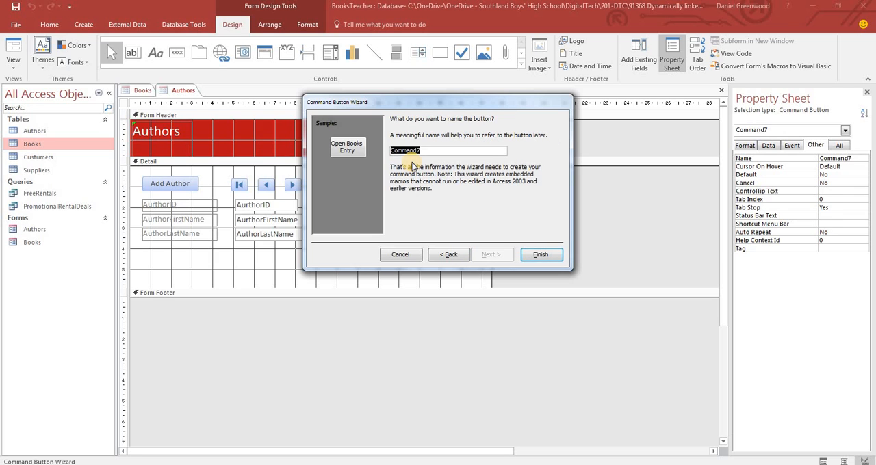
pyautogui.write('Books')
pyautogui.press('Return')
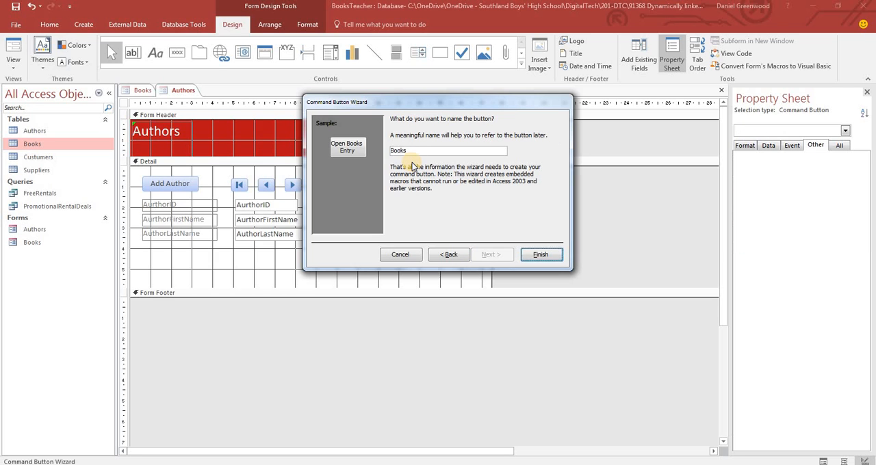
pyautogui.click(384, 206)
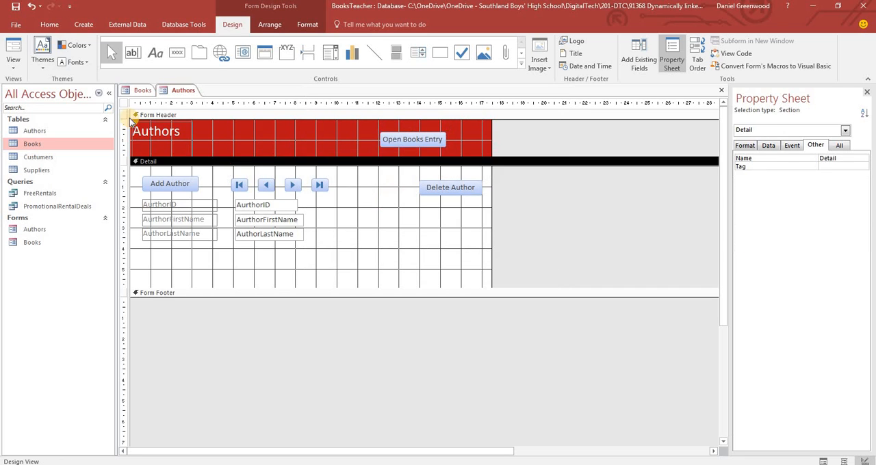
# Show the Authors form in Form View and test the navigation buttons by going to the last record
pyautogui.click(13, 51)
pyautogui.click(265, 154)
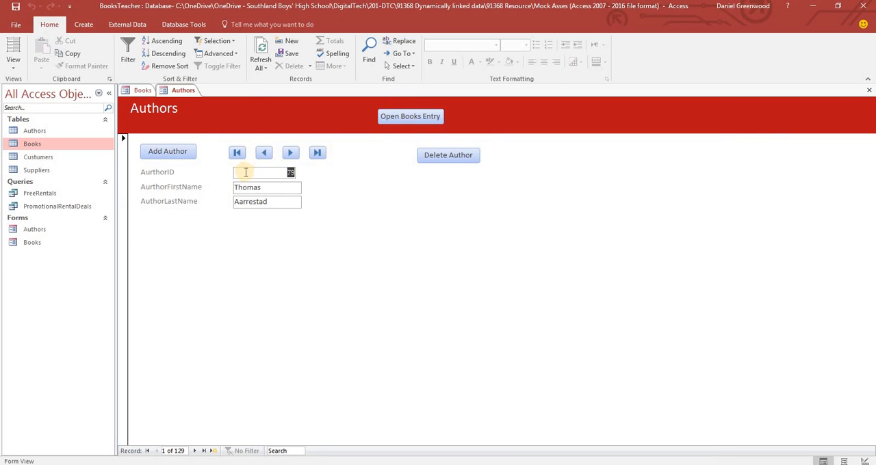
pyautogui.click(321, 154)
# Add a new author record through the Add Author button and enter the author's first and last name
pyautogui.click(173, 152)
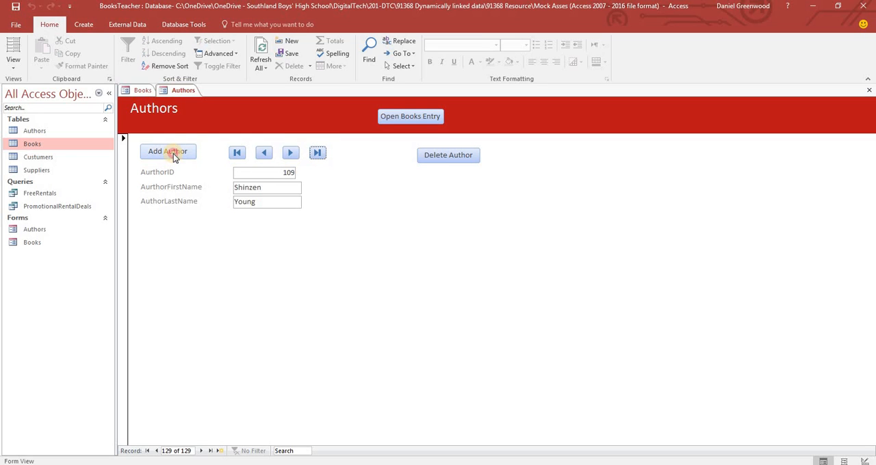
pyautogui.click(270, 187)
pyautogui.write('D')
pyautogui.press('Tab')
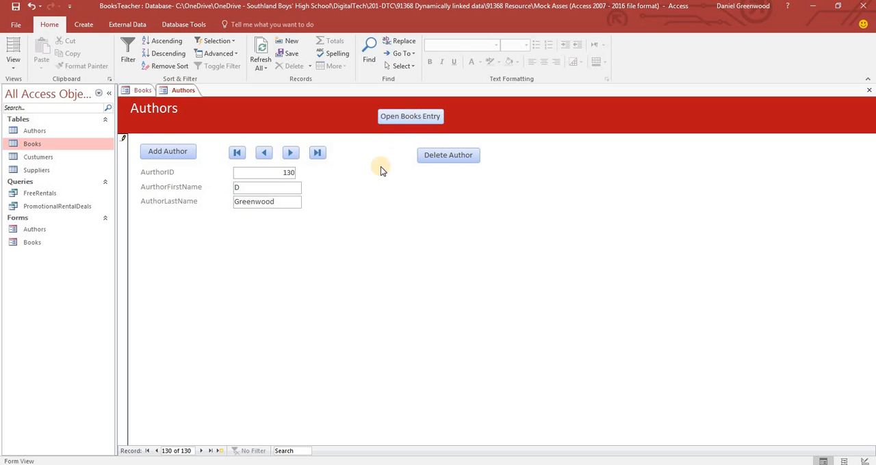
# Open the Books form through the Open Books Entry button and go to the last book record
pyautogui.click(413, 115)
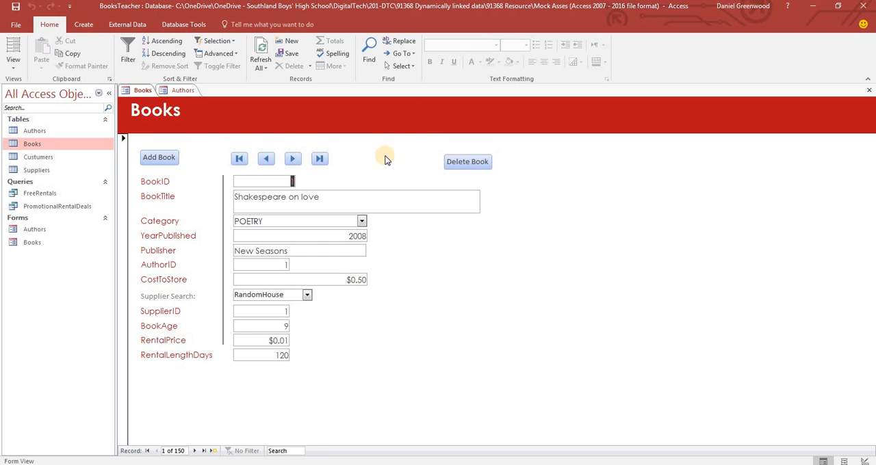
pyautogui.click(204, 451)
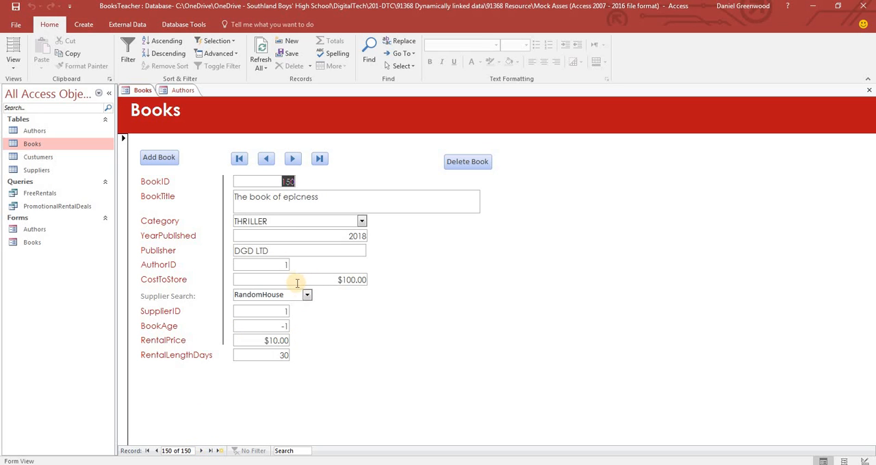
# In the Books form's Design View, move the AuthorID through RentalLengthDays controls down about 1 cm, leaving a gap below Publisher and the divider line in place
pyautogui.click(13, 71)
pyautogui.click(35, 94)
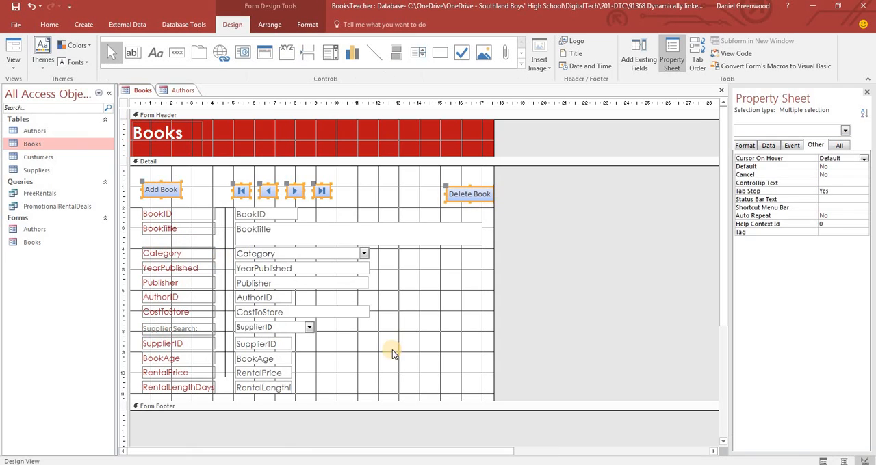
pyautogui.moveTo(367, 293); pyautogui.dragTo(146, 387)
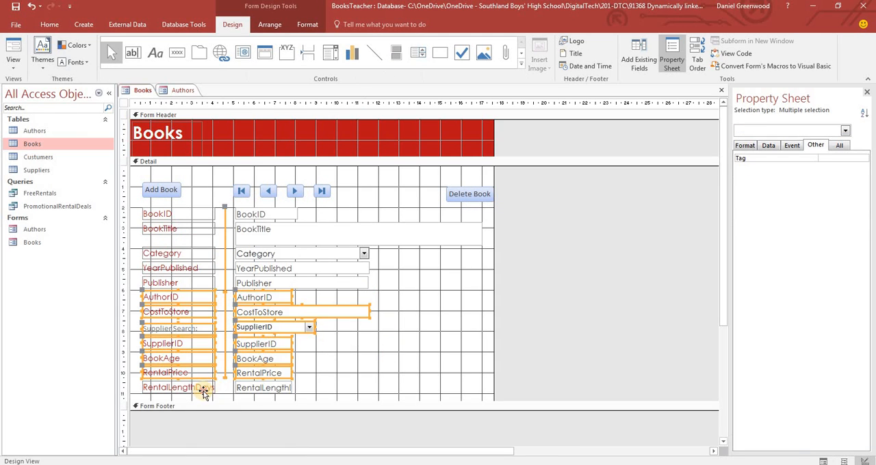
pyautogui.keyDown('shift'); pyautogui.click(263, 387); pyautogui.keyUp('shift')
pyautogui.keyDown('shift'); pyautogui.click(225, 366); pyautogui.keyUp('shift')
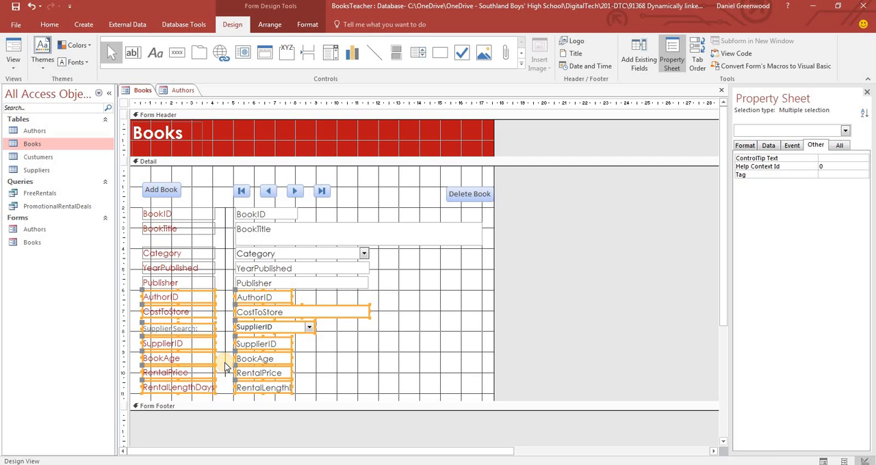
pyautogui.press('Down')
pyautogui.press('Down')
pyautogui.press('Down')
pyautogui.press('Down')
pyautogui.press('Down')
pyautogui.press('Down')
pyautogui.press('Down')
pyautogui.press('Down')
pyautogui.press('Down')
pyautogui.press('Down')
pyautogui.press('Down')
pyautogui.press('Down')
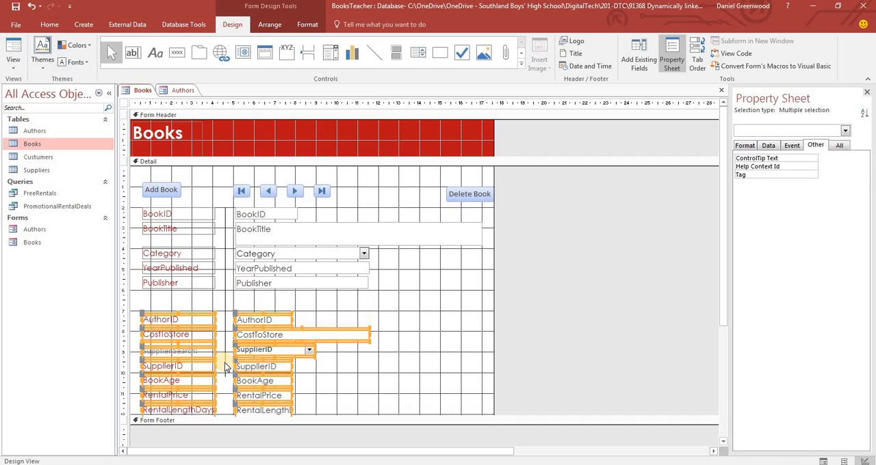
pyautogui.press('Up')
pyautogui.press('Up')
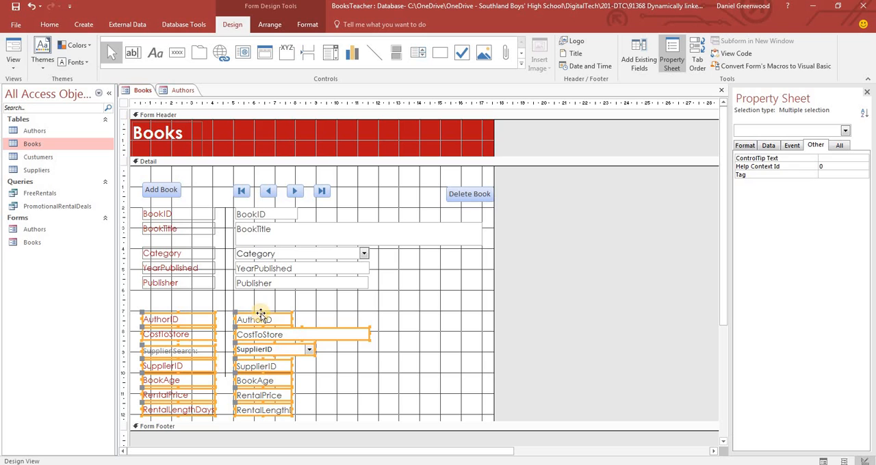
pyautogui.click(251, 308)
pyautogui.click(251, 308)
# Extend the vertical divider line down about 2 cm so it reaches past the RentalLengthDays row
pyautogui.click(225, 377)
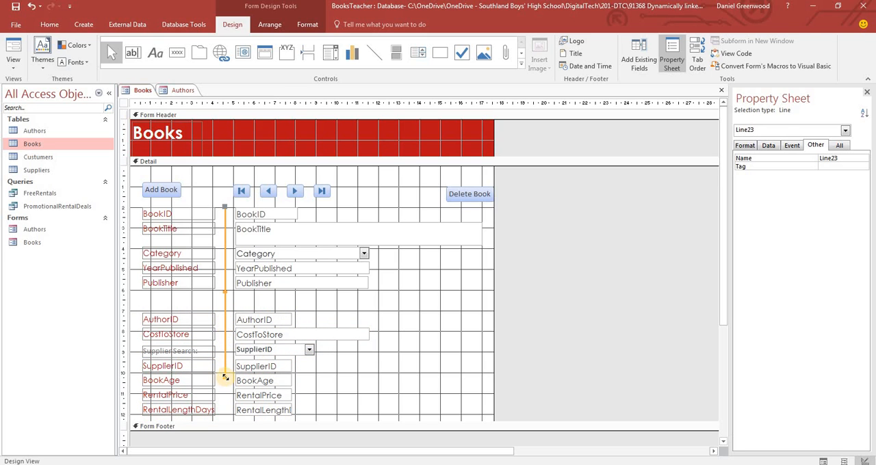
pyautogui.moveTo(224, 377); pyautogui.dragTo(224, 411)
pyautogui.moveTo(225, 417); pyautogui.dragTo(225, 417)
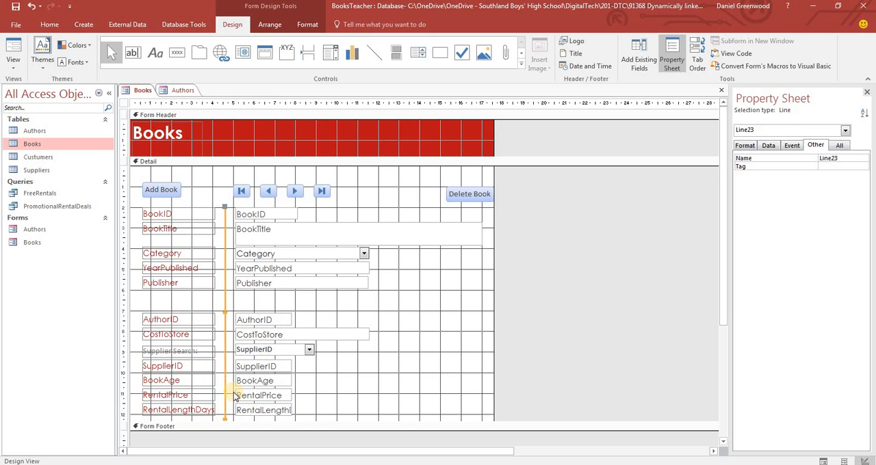
# Draw a combo box about 4 cm wide in the gap below Publisher, taking its values from the Authors table
pyautogui.click(338, 53)
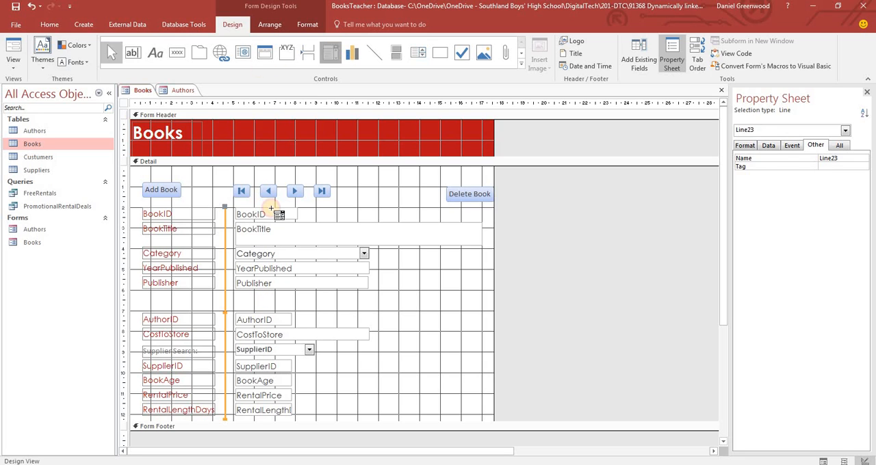
pyautogui.moveTo(234, 294); pyautogui.dragTo(315, 306)
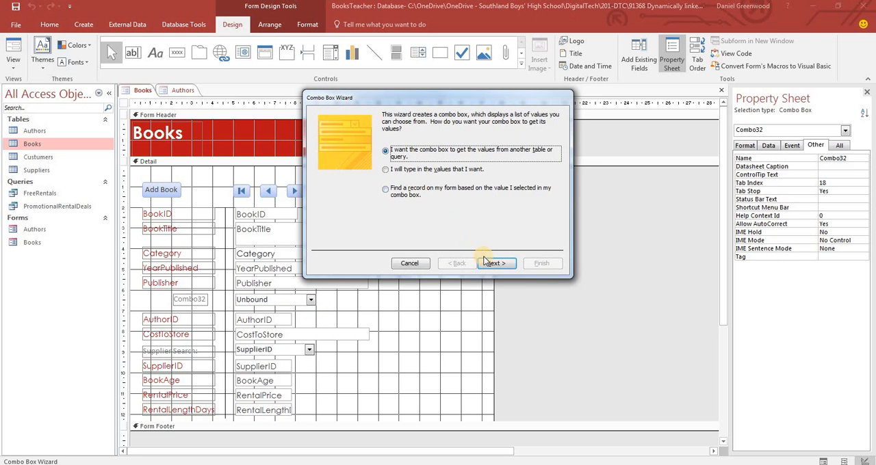
pyautogui.click(487, 263)
pyautogui.click(490, 264)
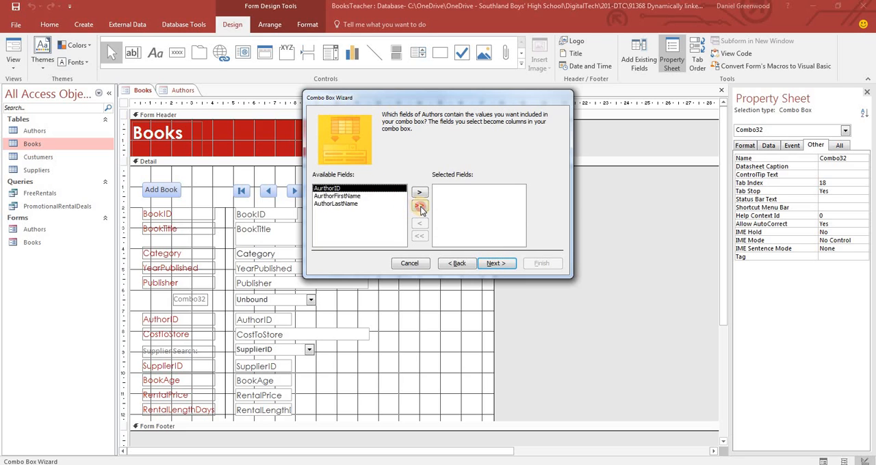
# Include all the Authors fields in the combo box, ordered AurthorID, AuthorLastName, AurthorFirstName
pyautogui.click(420, 207)
pyautogui.click(496, 263)
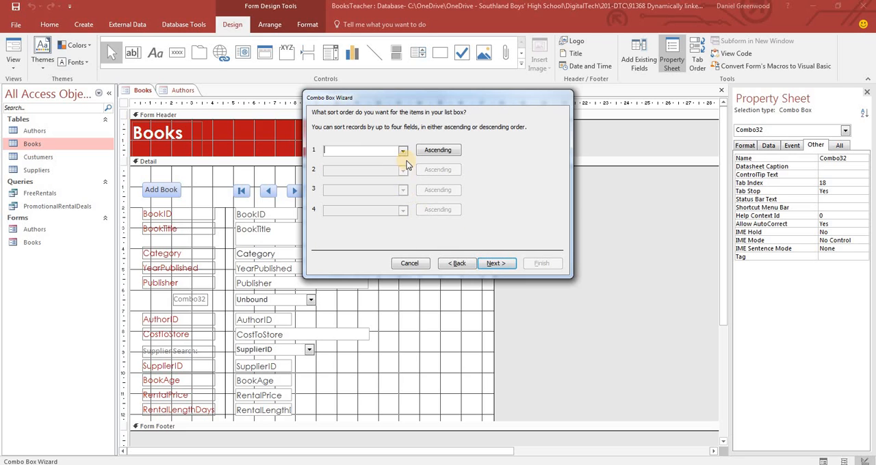
pyautogui.click(456, 263)
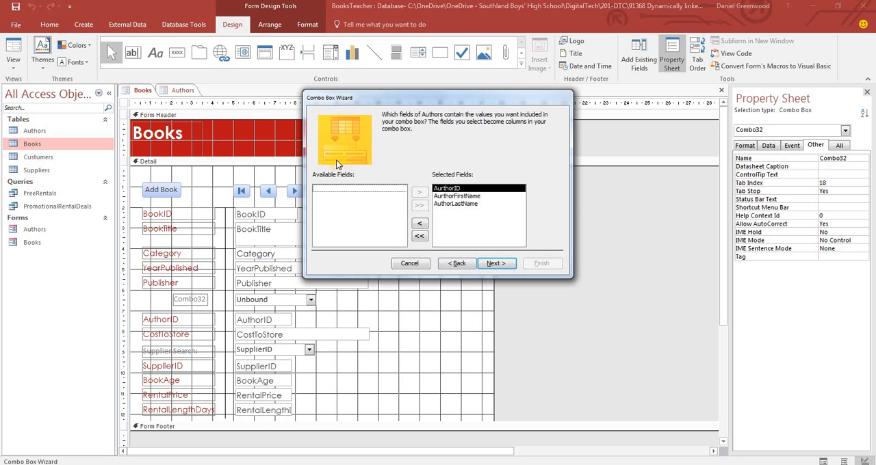
pyautogui.click(443, 196)
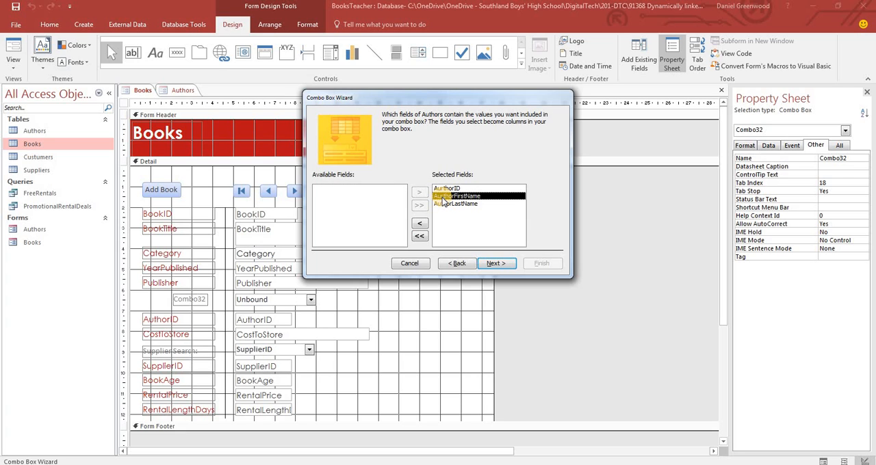
pyautogui.click(421, 223)
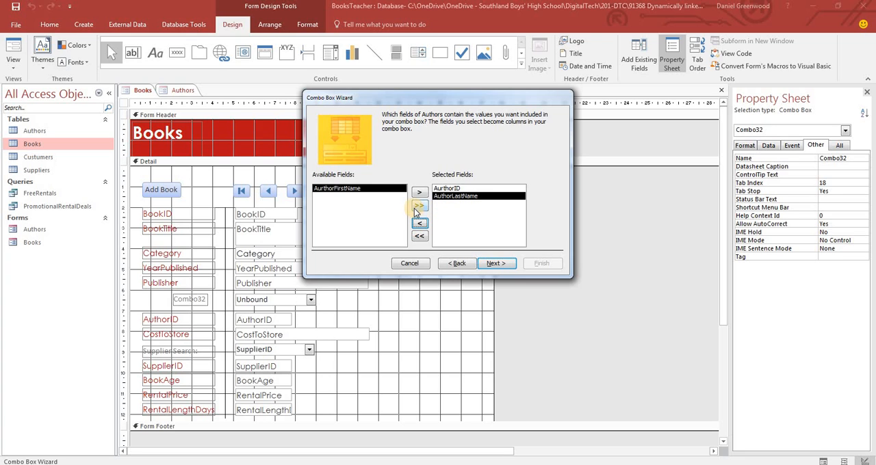
pyautogui.click(420, 193)
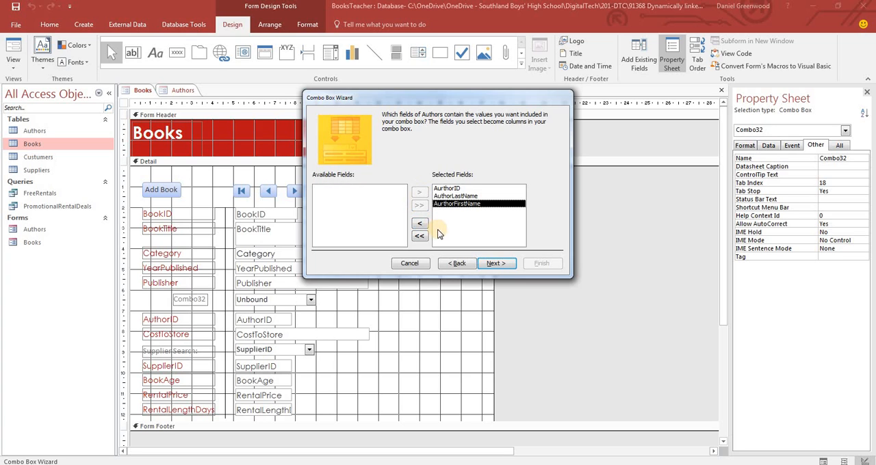
pyautogui.click(498, 263)
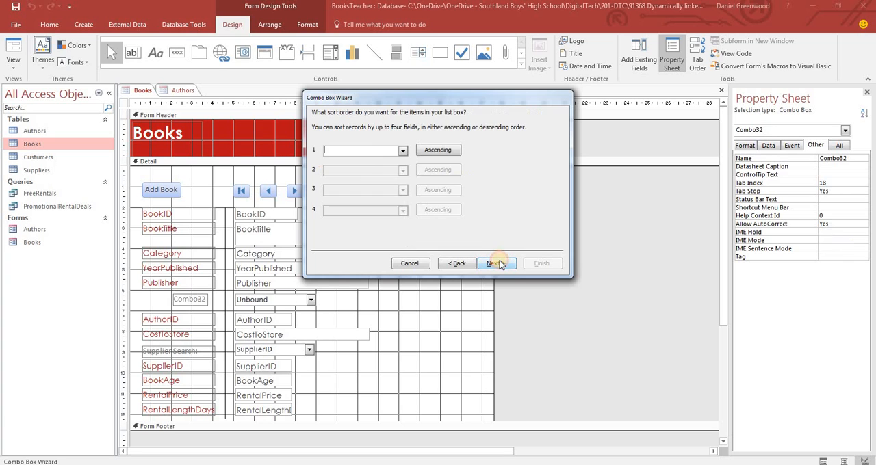
# Sort the combo box list ascending by AuthorLastName, then AurthorFirstName, and fit the AuthorLastName column to its contents
pyautogui.click(403, 152)
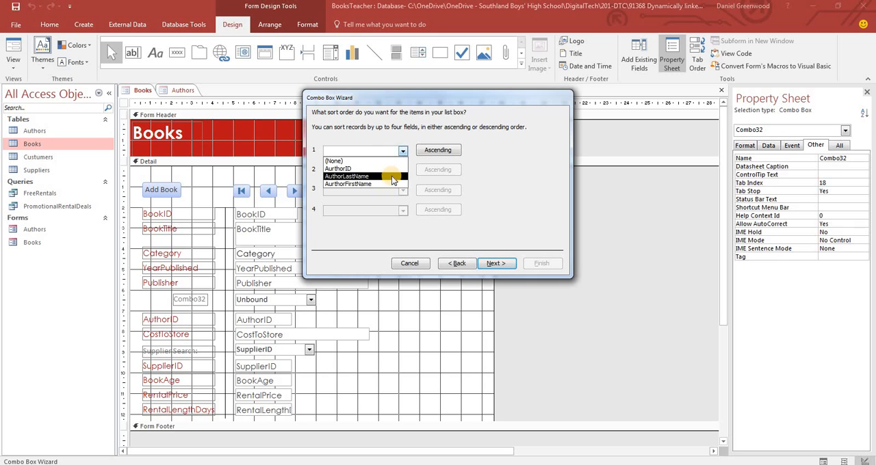
pyautogui.click(393, 177)
pyautogui.click(403, 169)
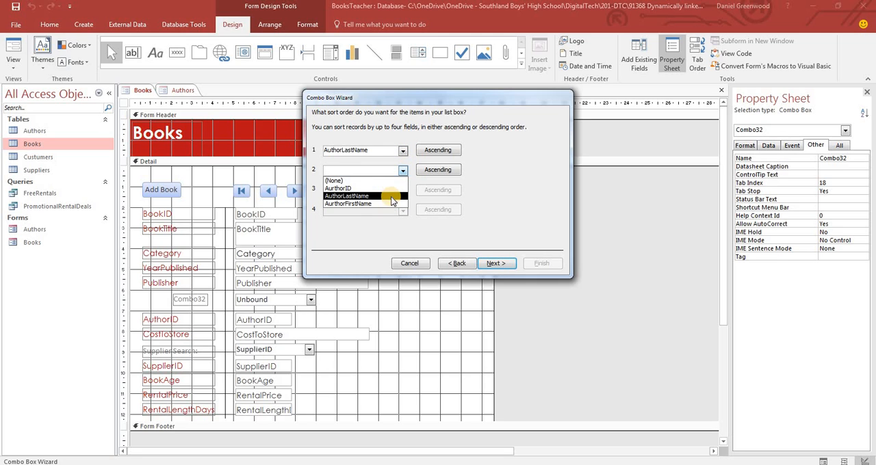
pyautogui.click(385, 204)
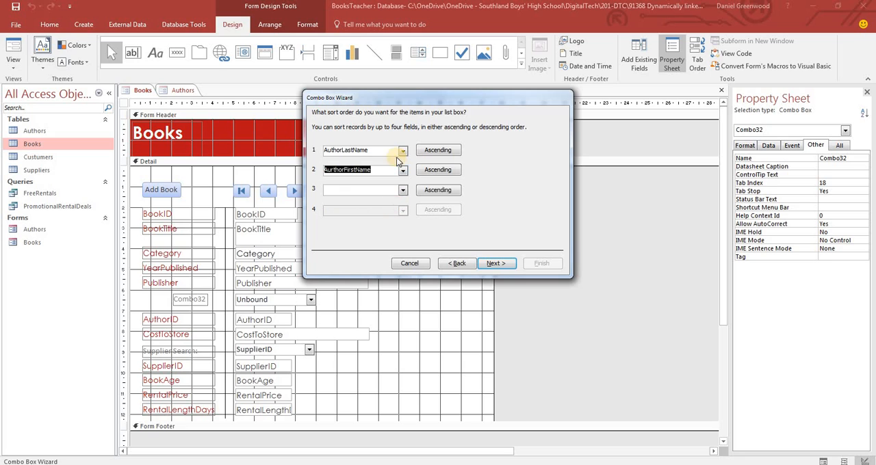
pyautogui.click(503, 267)
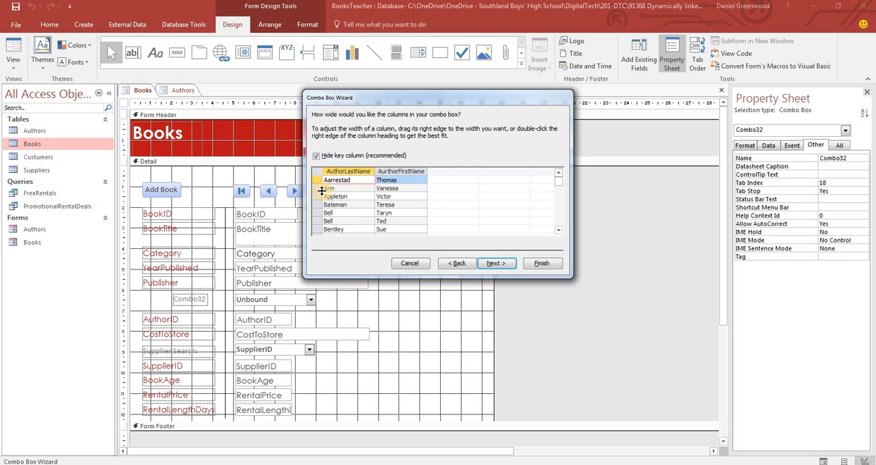
pyautogui.doubleClick(375, 168)
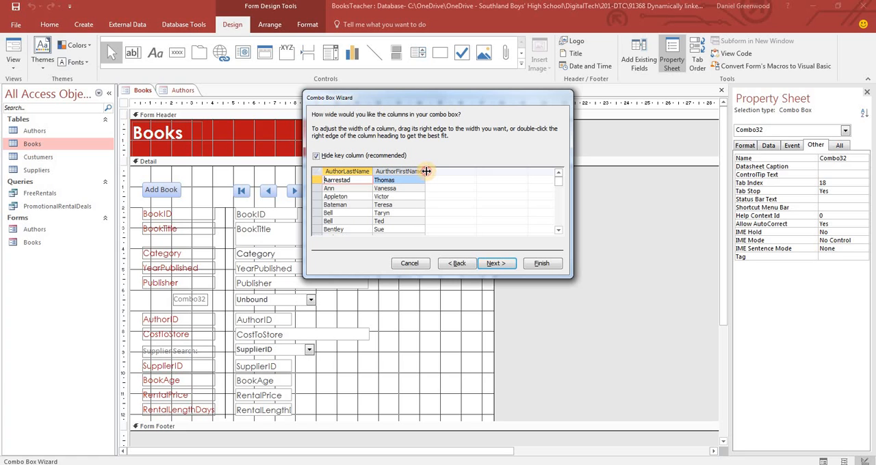
# Store the combo box value in the AuthorID field and finish the combo box with the label "Author Search:"
pyautogui.click(501, 263)
pyautogui.click(428, 164)
pyautogui.click(557, 165)
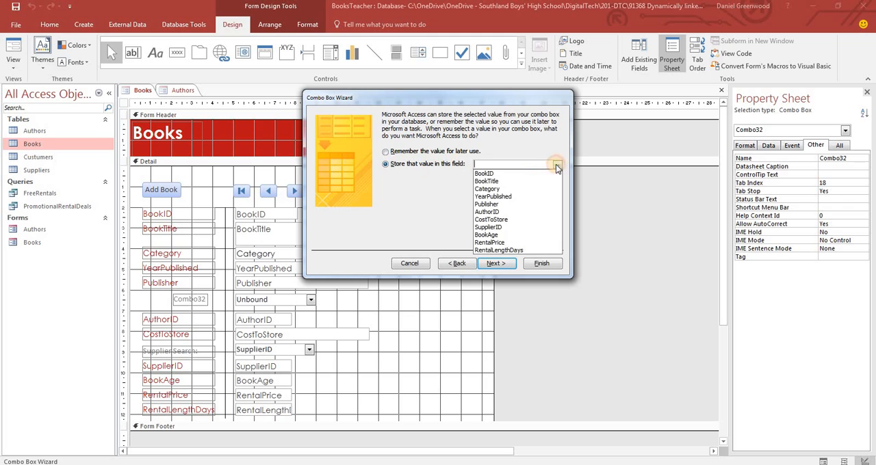
pyautogui.click(501, 212)
pyautogui.click(496, 263)
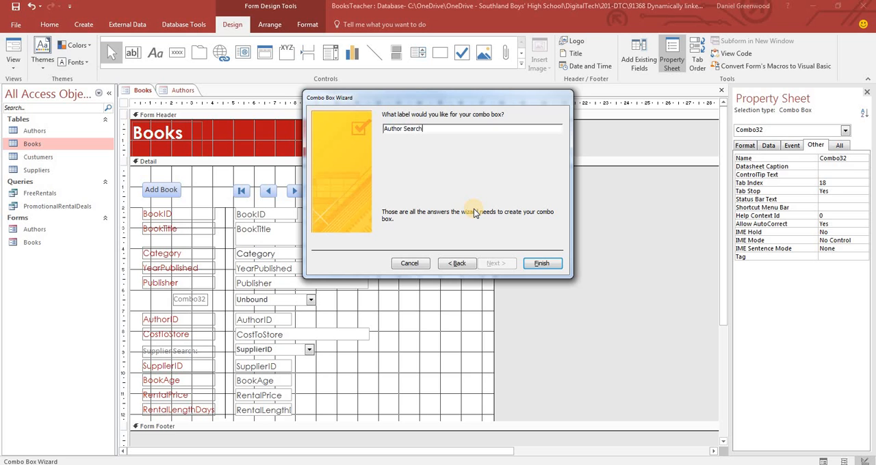
pyautogui.click(541, 264)
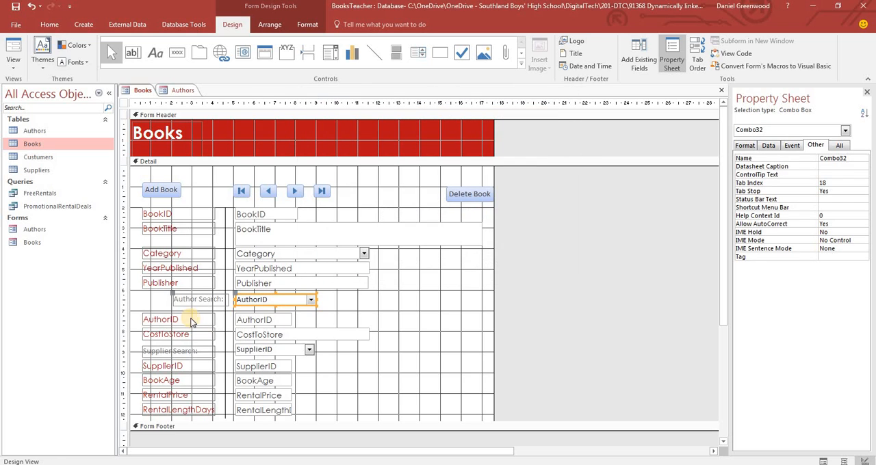
# Align the Author Search label with the other field labels and widen it to match their width
pyautogui.click(175, 297)
pyautogui.moveTo(174, 296); pyautogui.dragTo(141, 296)
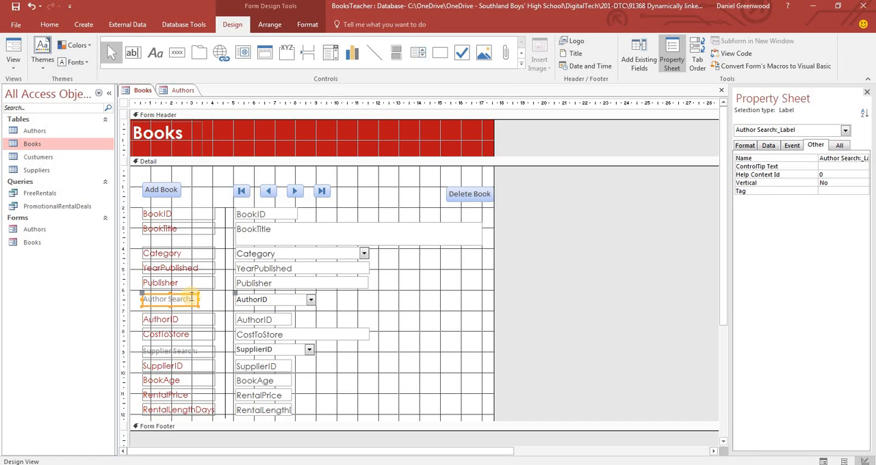
pyautogui.moveTo(197, 299); pyautogui.dragTo(217, 300)
pyautogui.click(350, 305)
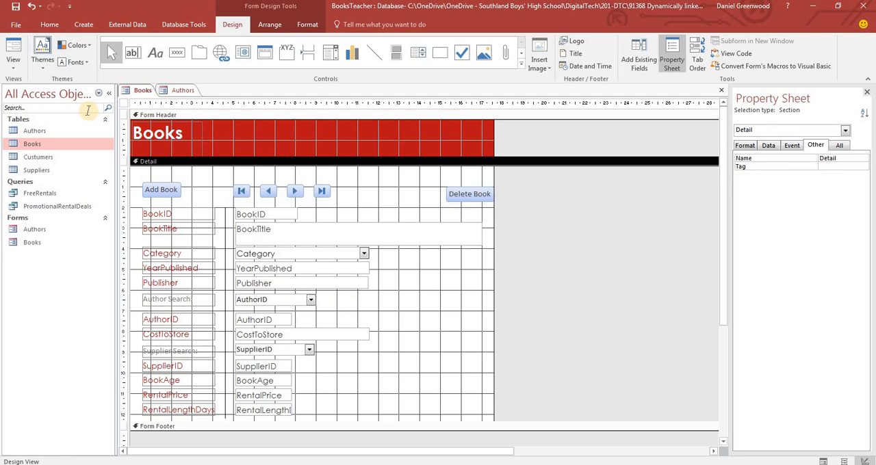
# Show the Books form in Form View, go to the last book, and look through the Author Search list for the newly added author
pyautogui.click(13, 55)
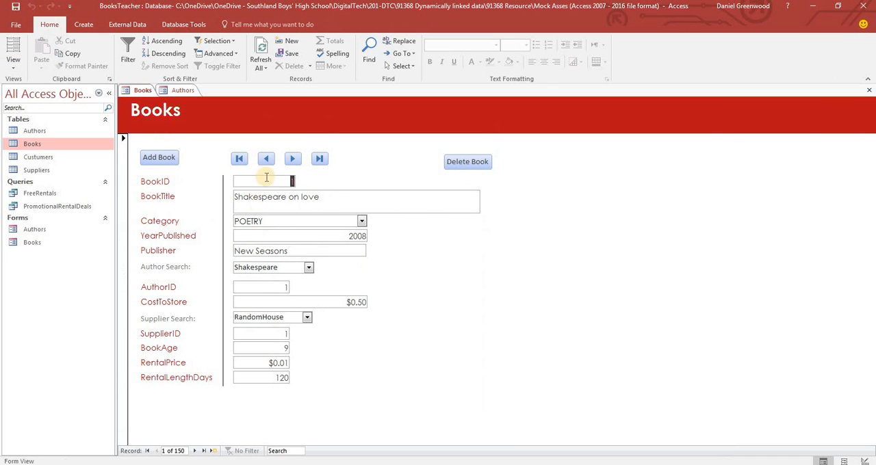
pyautogui.click(318, 159)
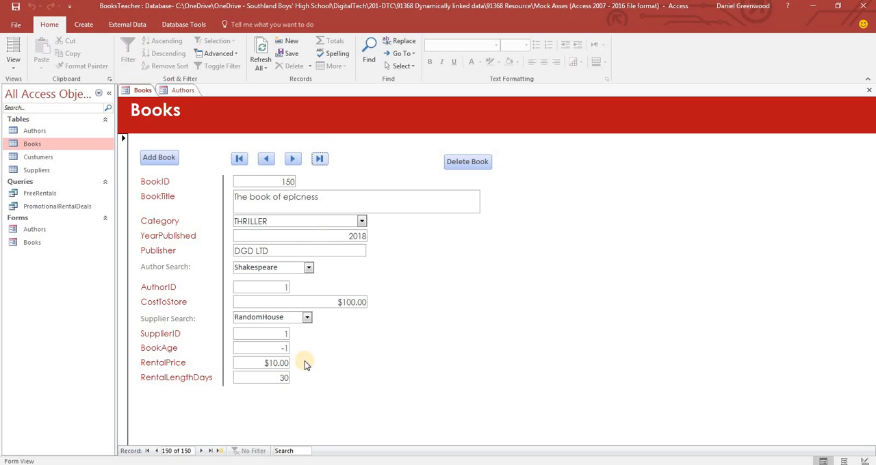
pyautogui.click(307, 269)
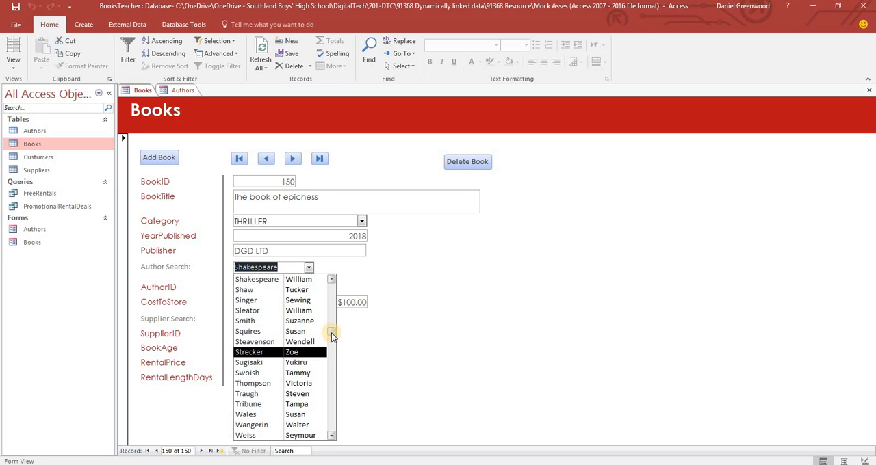
pyautogui.moveTo(331, 332); pyautogui.dragTo(333, 292)
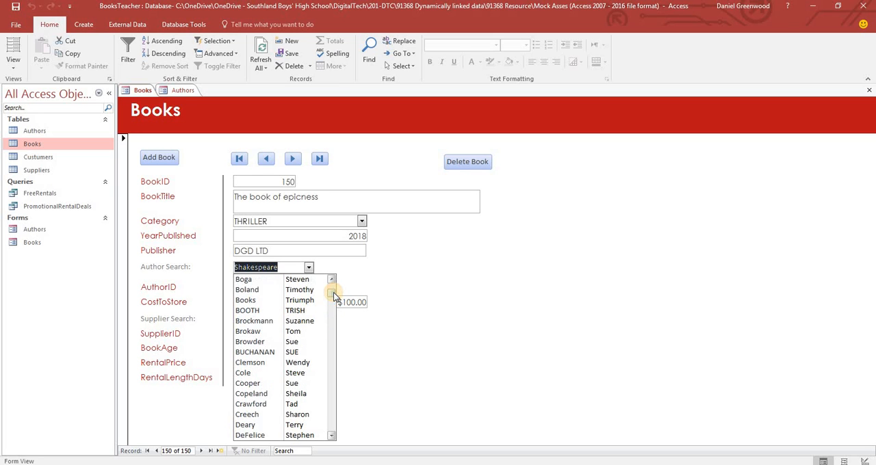
pyautogui.click(331, 438)
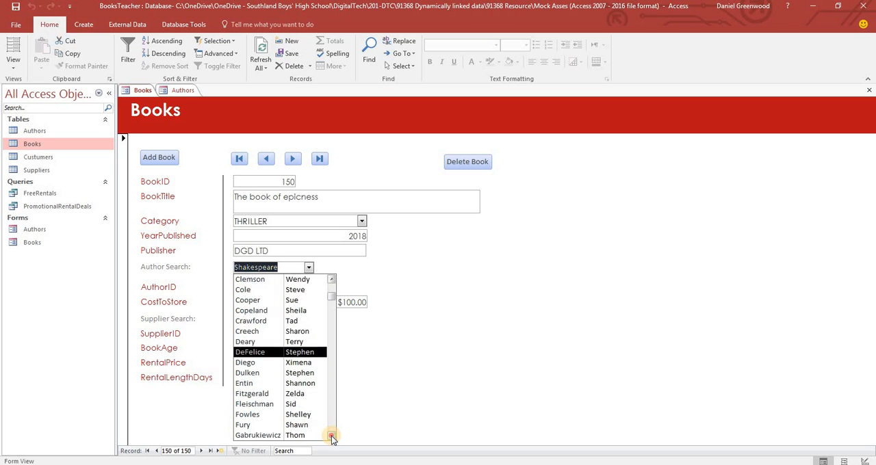
pyautogui.moveTo(331, 438); pyautogui.dragTo(332, 438)
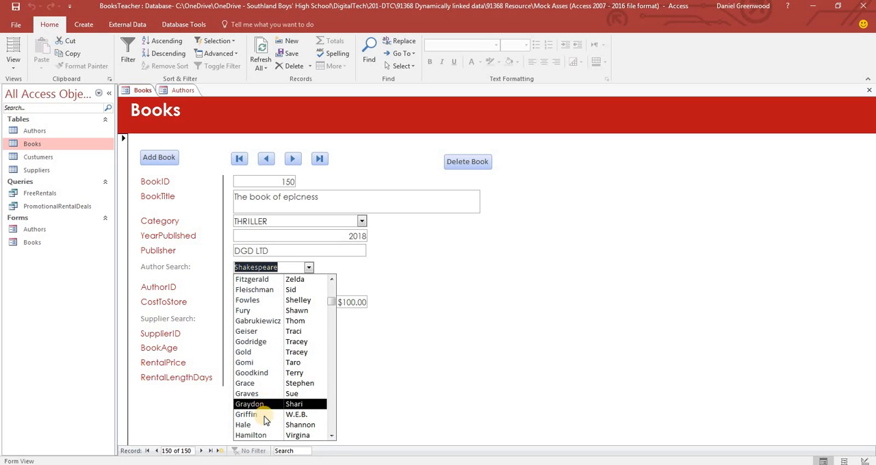
pyautogui.click(414, 376)
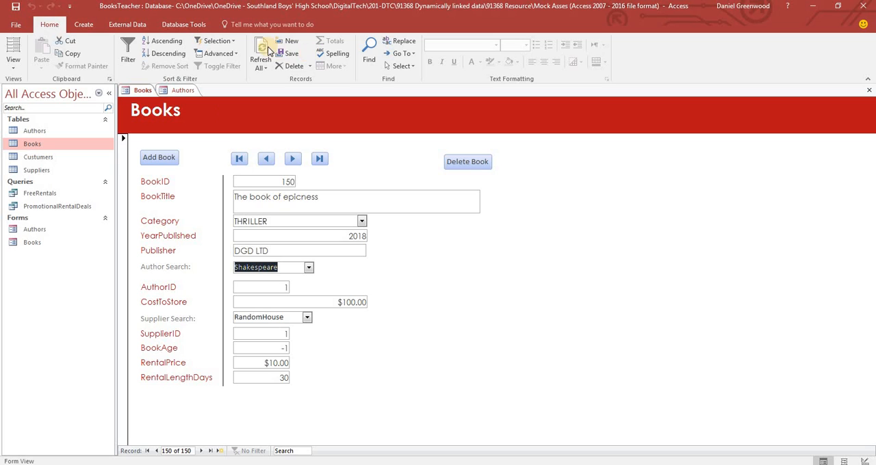
# Refresh the data in both the Authors form and the Books form
pyautogui.click(182, 90)
pyautogui.click(260, 52)
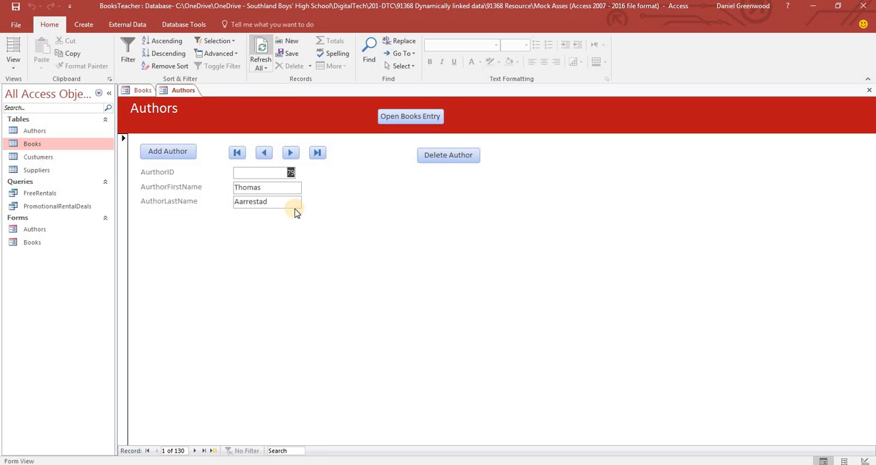
pyautogui.click(140, 90)
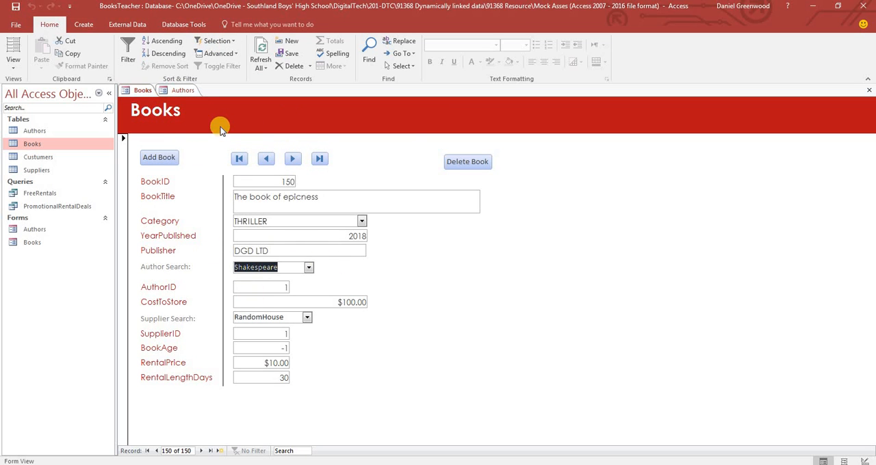
pyautogui.click(260, 49)
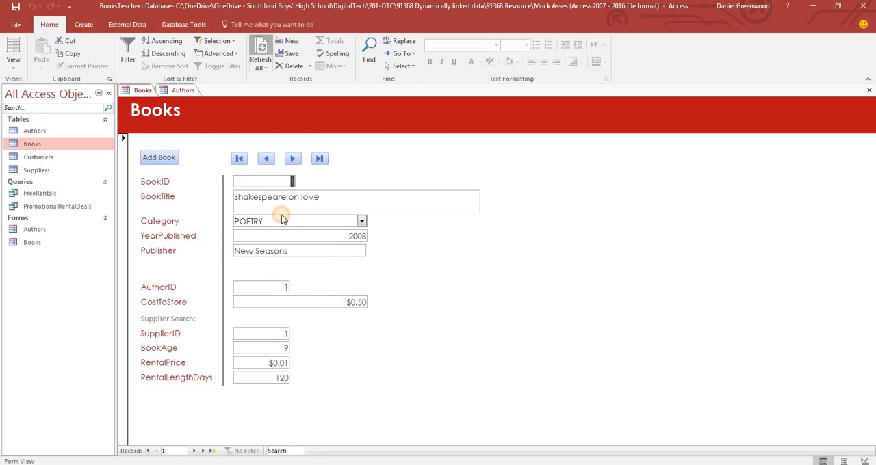
# Go to the last book record and assign it the newly added author through Author Search
pyautogui.click(202, 451)
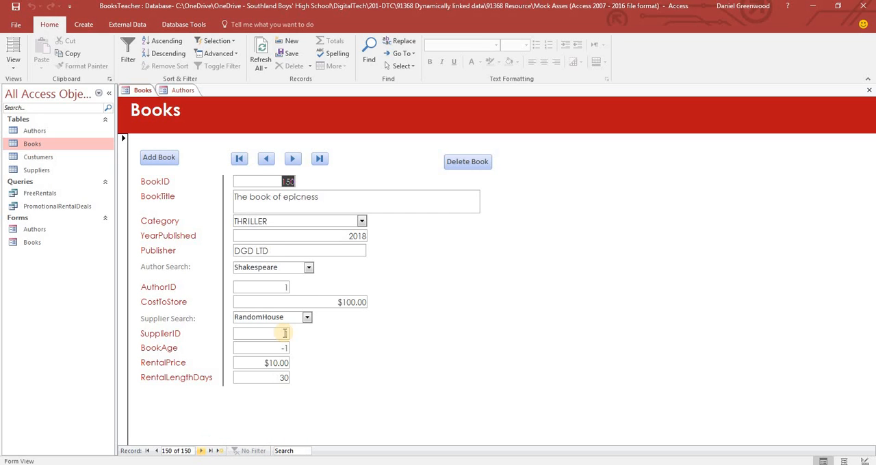
pyautogui.click(309, 267)
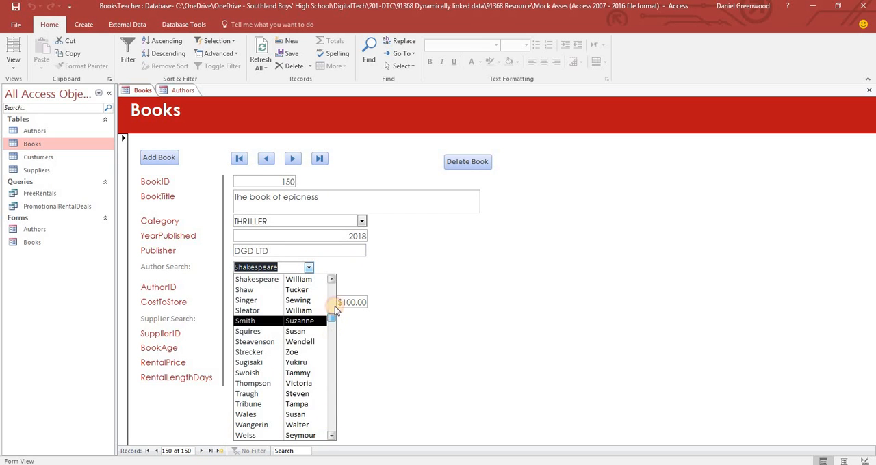
pyautogui.scroll(10, 334, 306)
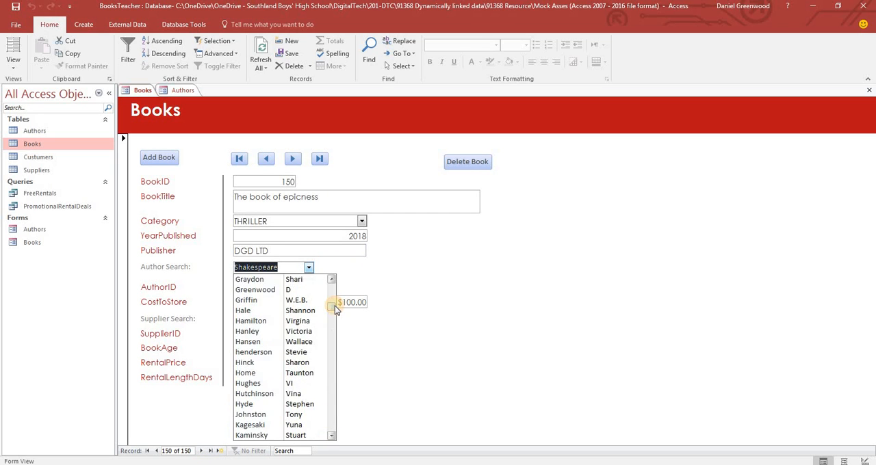
pyautogui.click(283, 290)
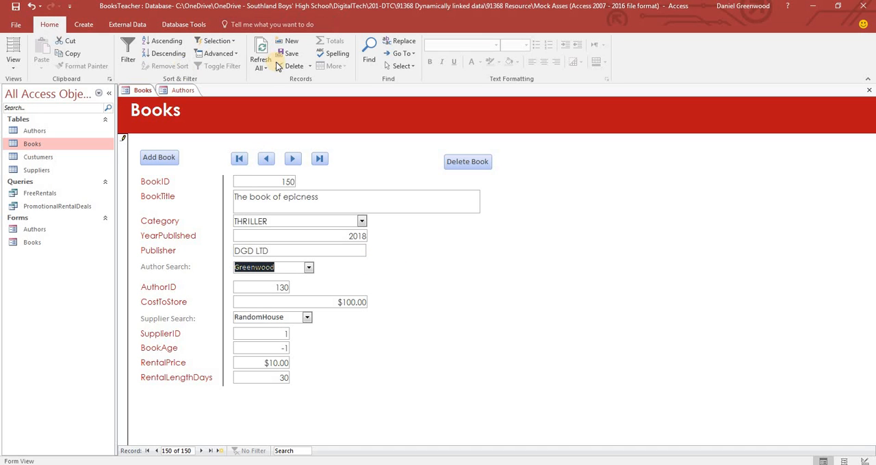
# In the Books form's Design View, add a command button beside the Author Search combo box that opens the Authors form
pyautogui.click(13, 58)
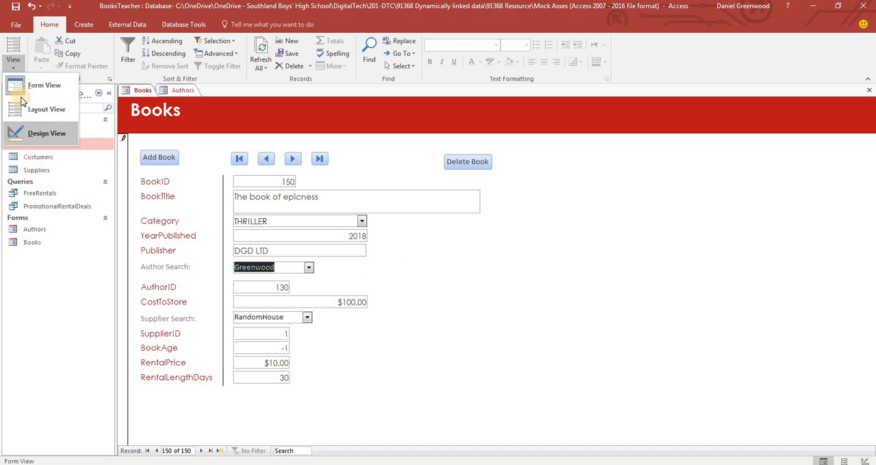
pyautogui.click(38, 134)
pyautogui.click(180, 52)
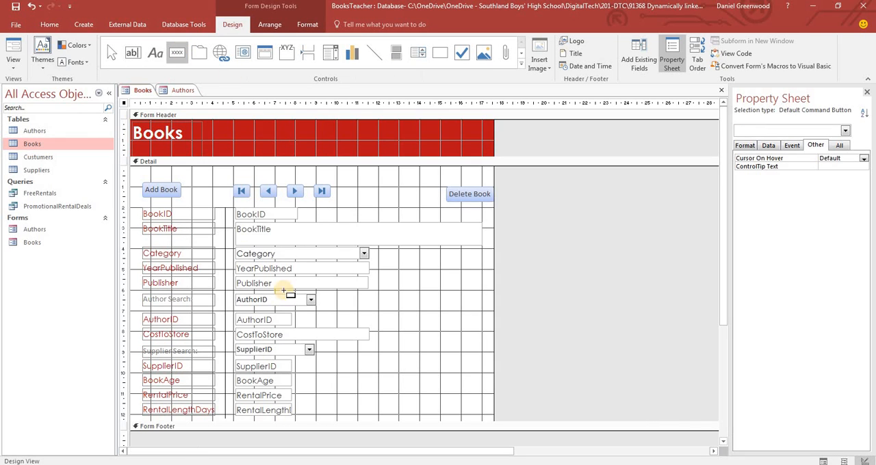
pyautogui.moveTo(336, 294); pyautogui.dragTo(392, 308)
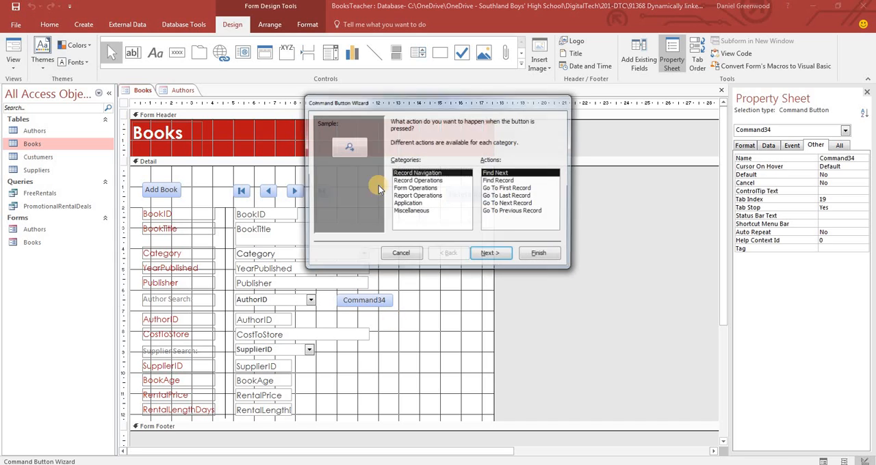
pyautogui.click(414, 188)
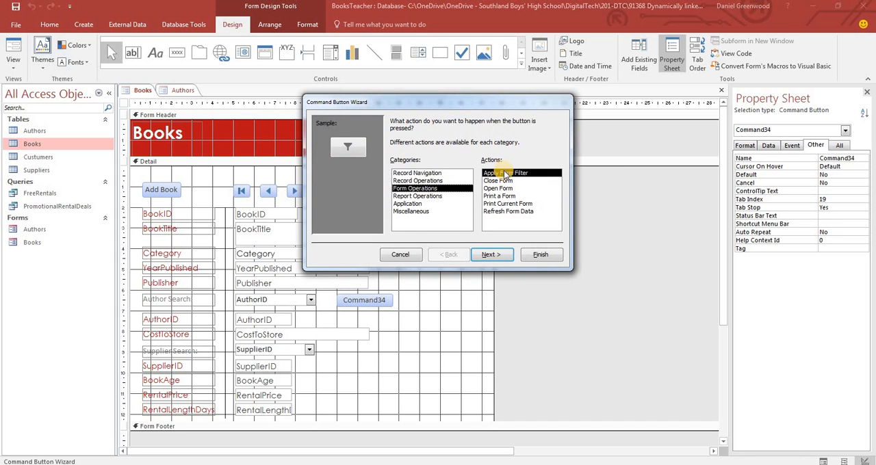
pyautogui.click(497, 189)
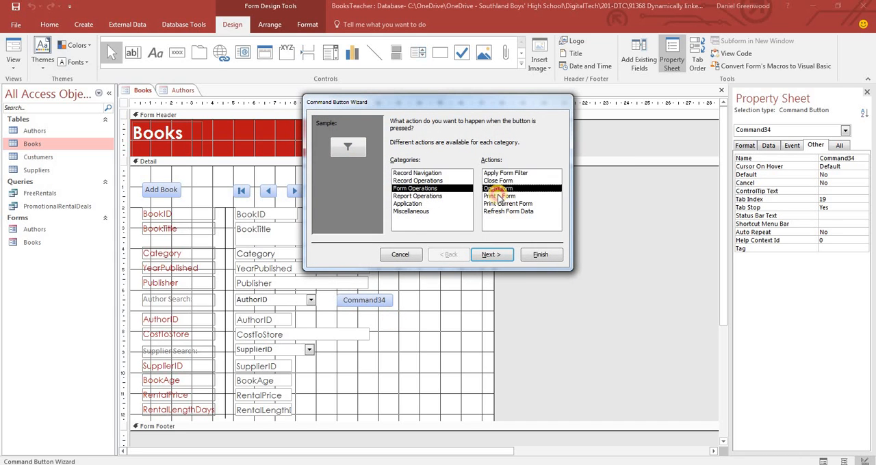
pyautogui.click(489, 256)
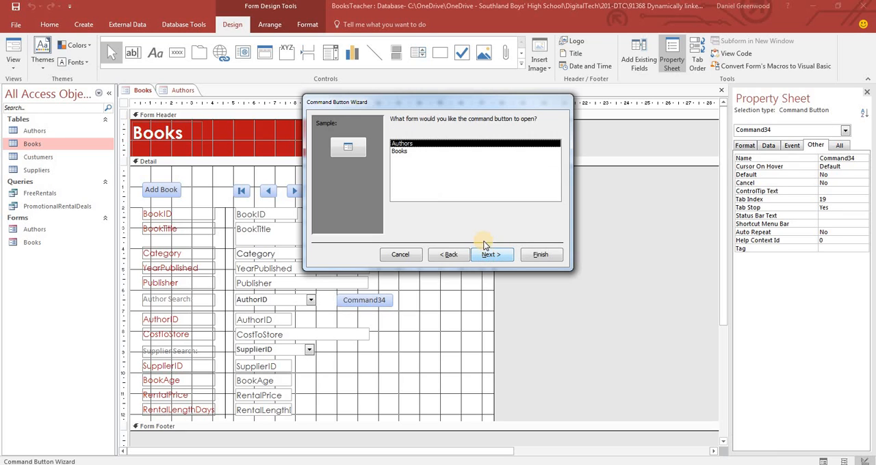
pyautogui.click(494, 255)
pyautogui.click(497, 255)
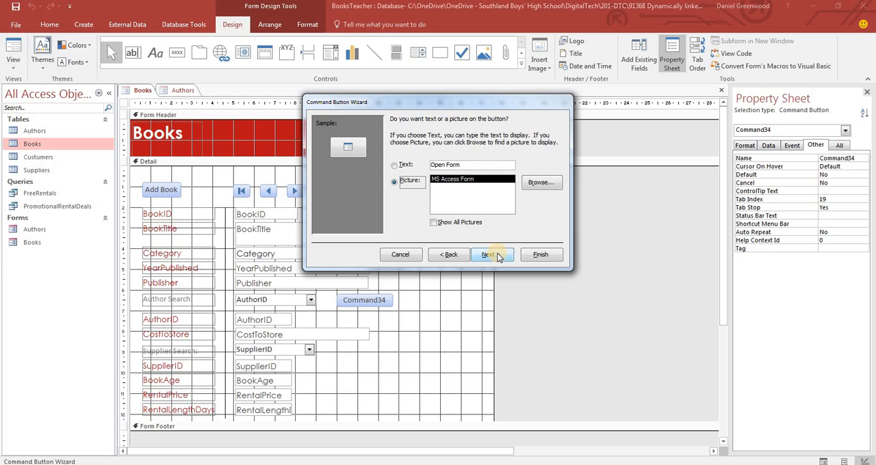
# Give the new button the text Authors Entry, name it openAuthors, and finish the wizard
pyautogui.click(395, 166)
pyautogui.moveTo(470, 168); pyautogui.dragTo(419, 168)
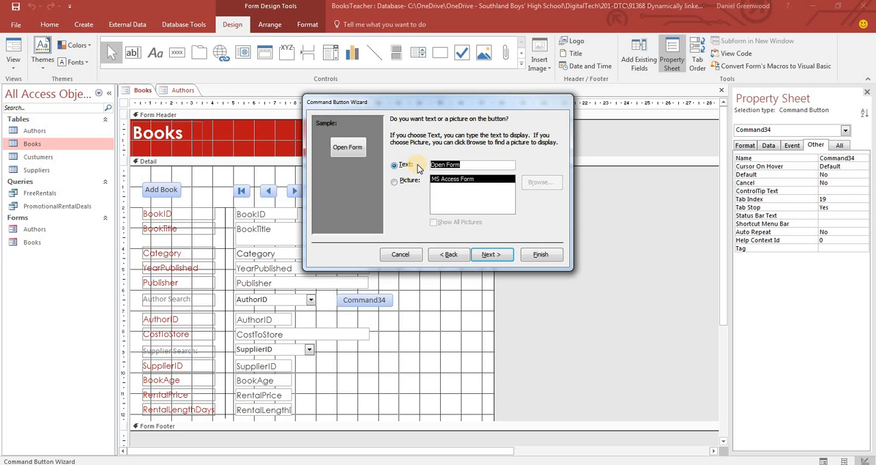
pyautogui.write('Author')
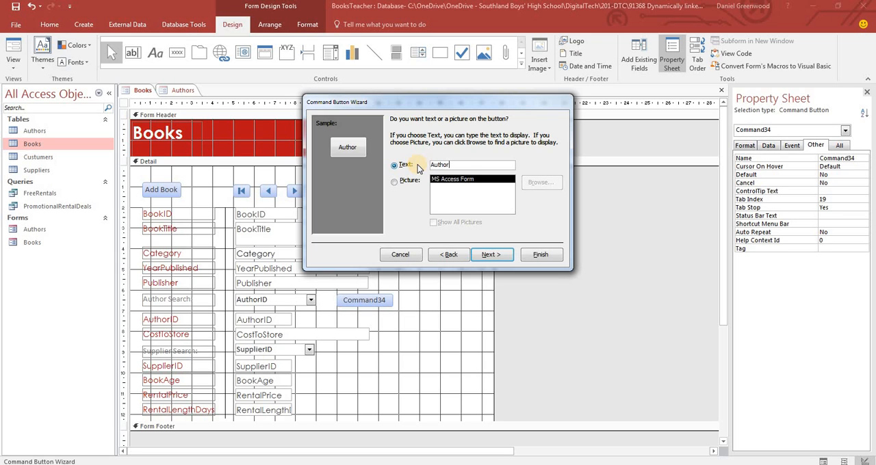
pyautogui.write('y')
pyautogui.press('Return')
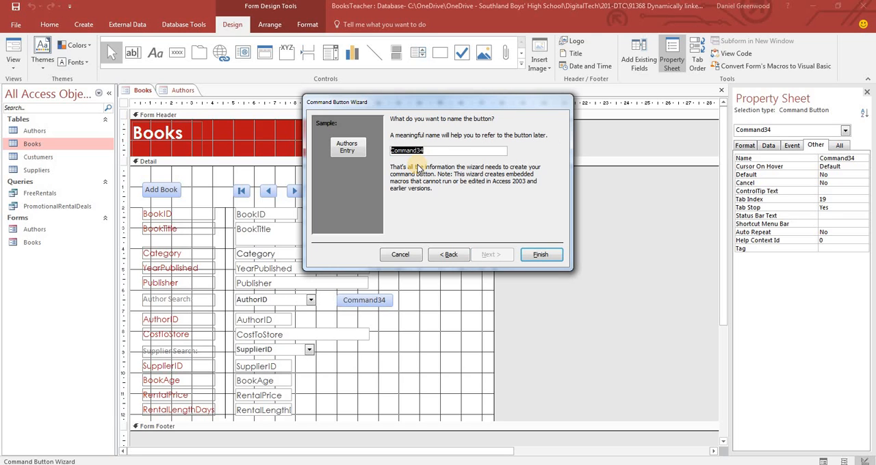
pyautogui.write('openAuthor')
pyautogui.press('Return')
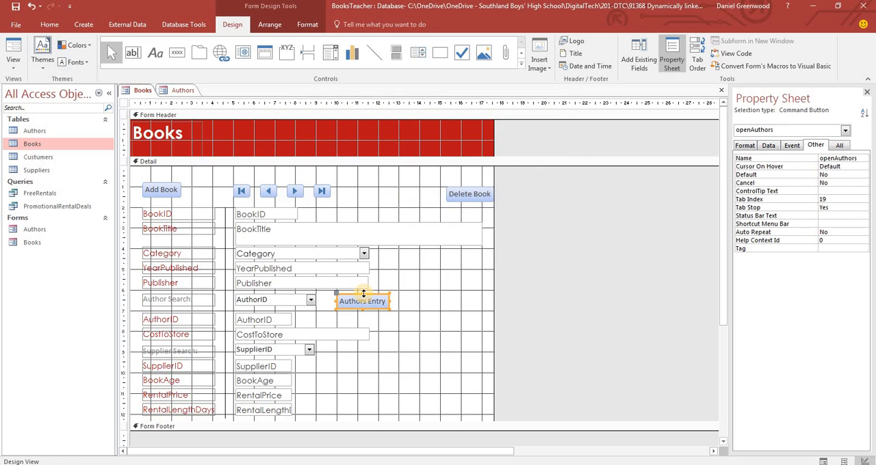
pyautogui.click(430, 304)
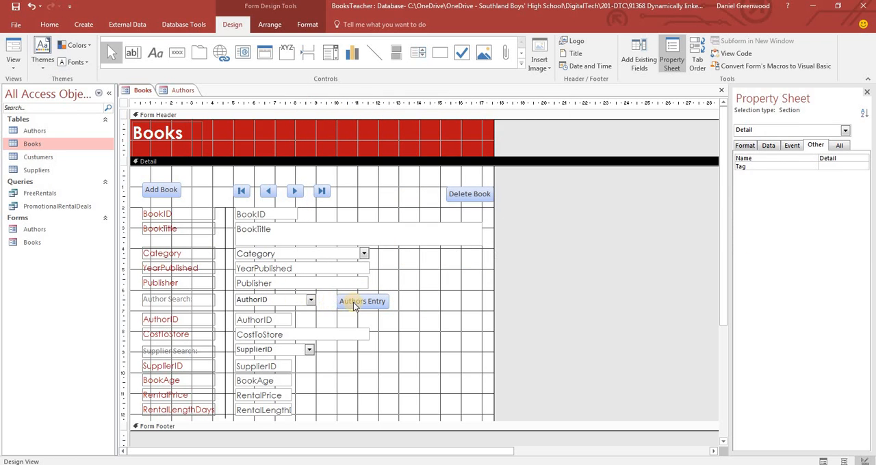
# Relocate the Authors Entry button from the detail section to the form header, above the Delete Book button
pyautogui.click(354, 302)
pyautogui.moveTo(335, 296); pyautogui.dragTo(395, 185)
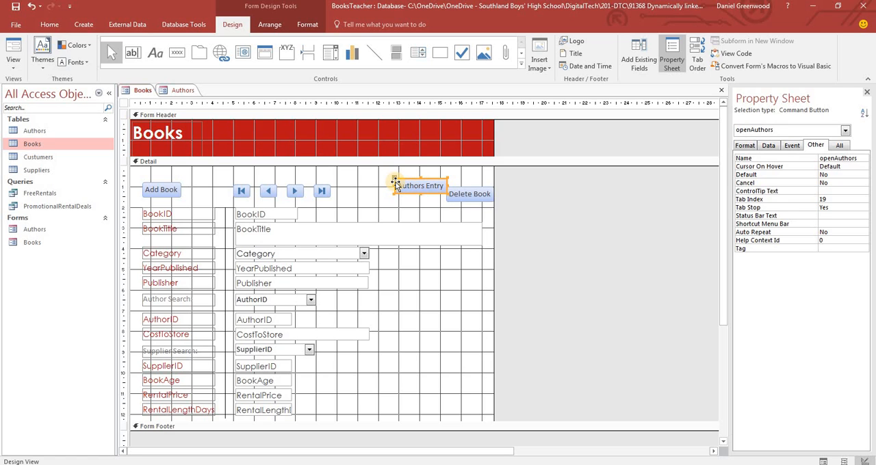
pyautogui.press('Delete')
pyautogui.click(409, 148)
pyautogui.hotkey('ctrl', 'v')
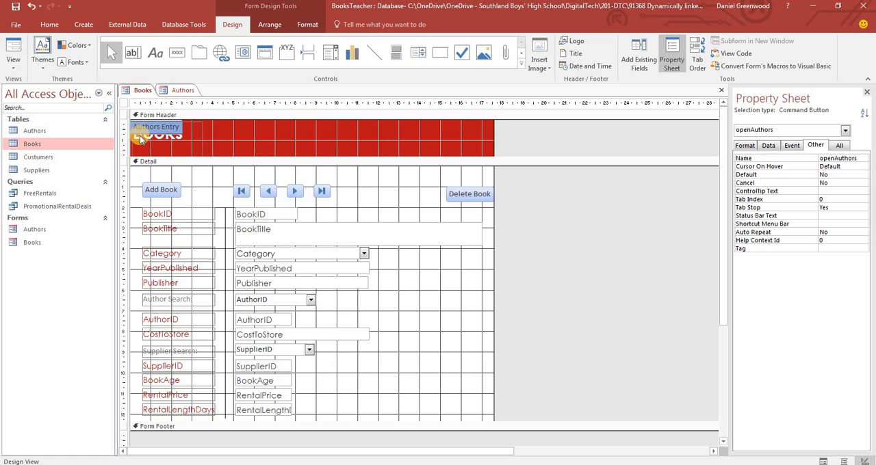
pyautogui.click(236, 134)
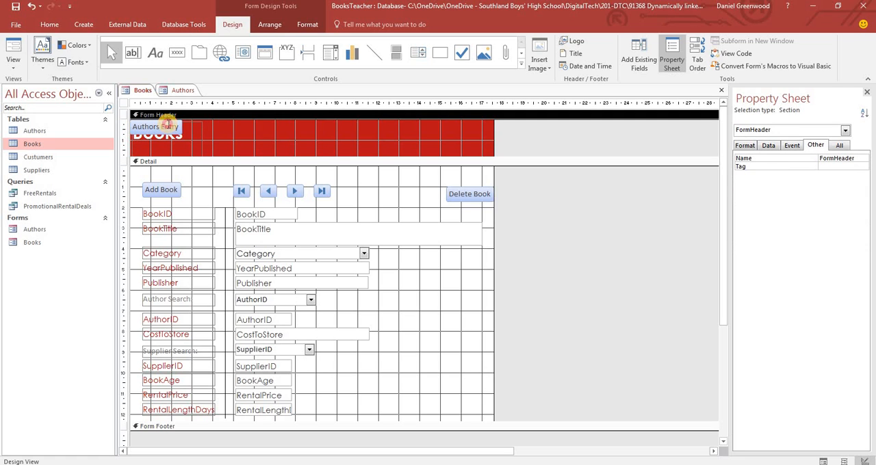
pyautogui.click(167, 126)
pyautogui.moveTo(183, 133); pyautogui.dragTo(484, 143)
pyautogui.click(434, 232)
pyautogui.click(439, 282)
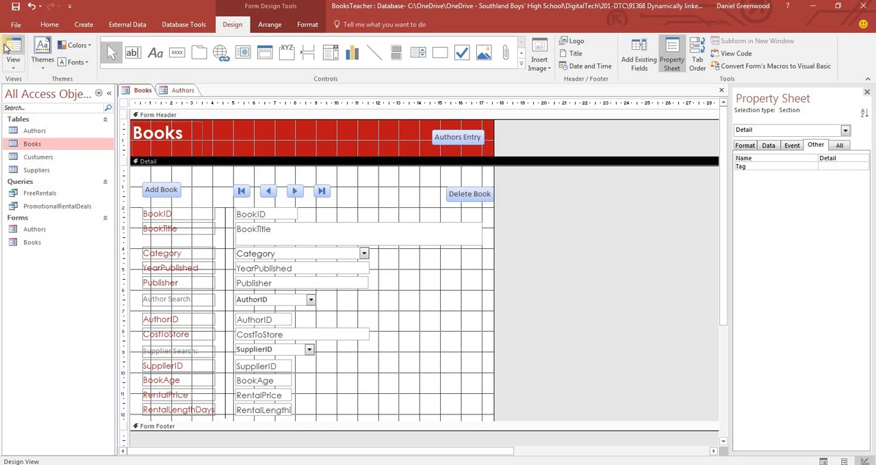
# Open the Authors Entry button's click macro and add a GoToRecord action after OpenForm
pyautogui.rightClick(477, 141)
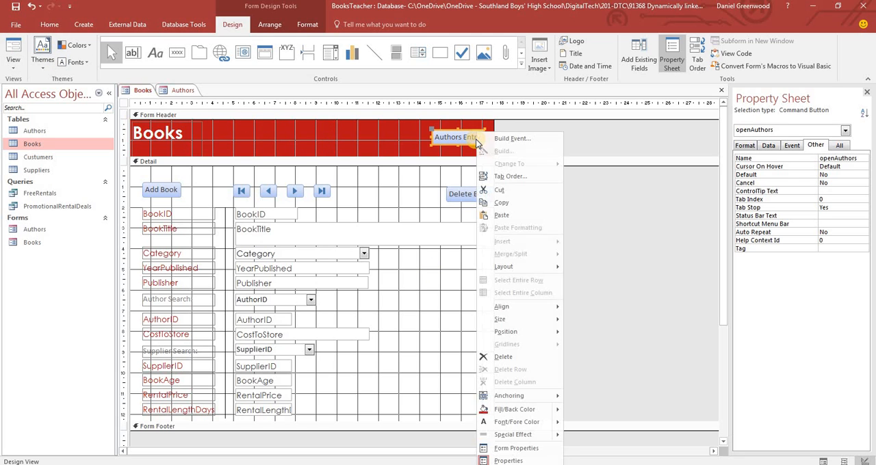
pyautogui.click(520, 141)
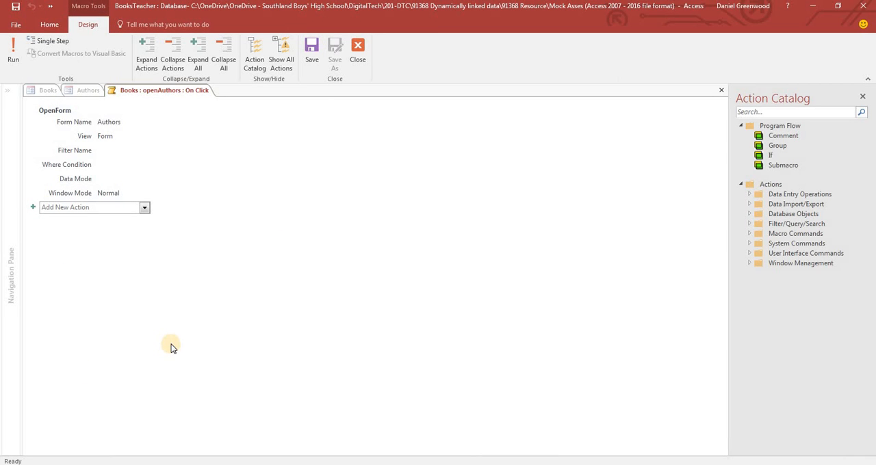
pyautogui.click(145, 209)
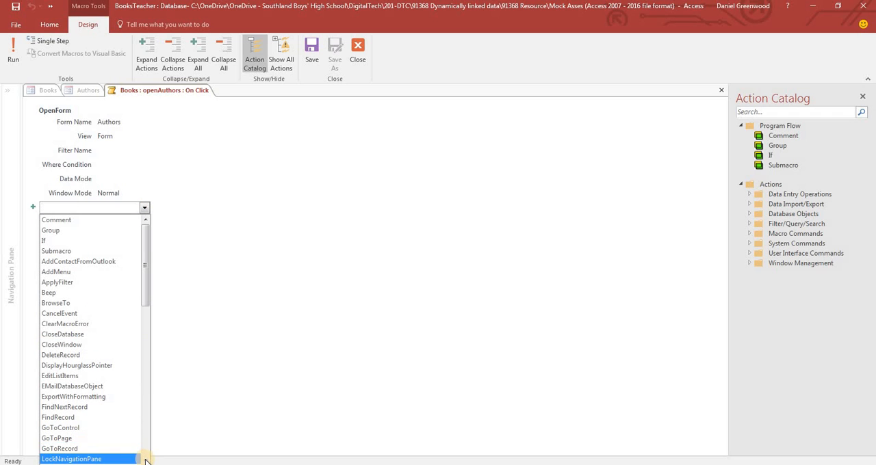
pyautogui.click(122, 449)
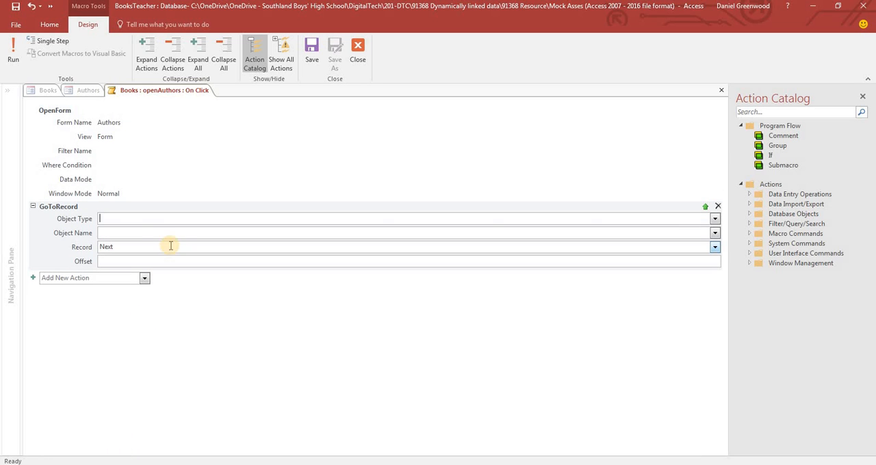
# Set the GoToRecord action to object type Form, object name Authors and record New, then save and close the macro
pyautogui.click(714, 218)
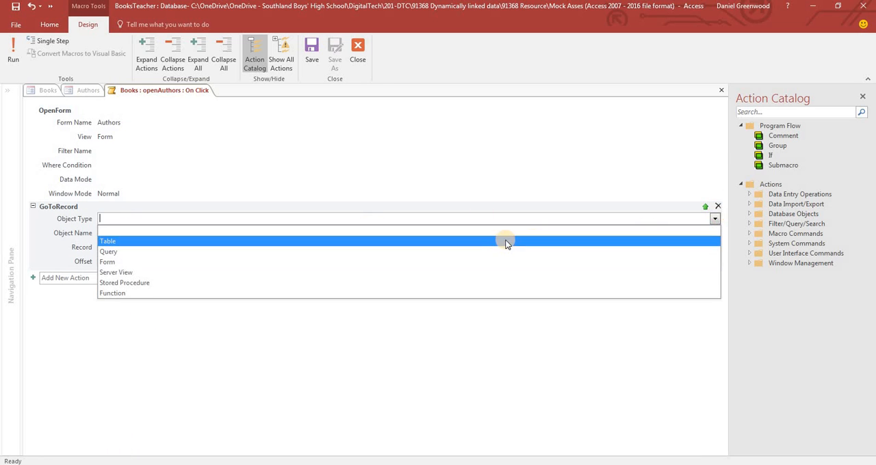
pyautogui.click(463, 263)
pyautogui.click(714, 233)
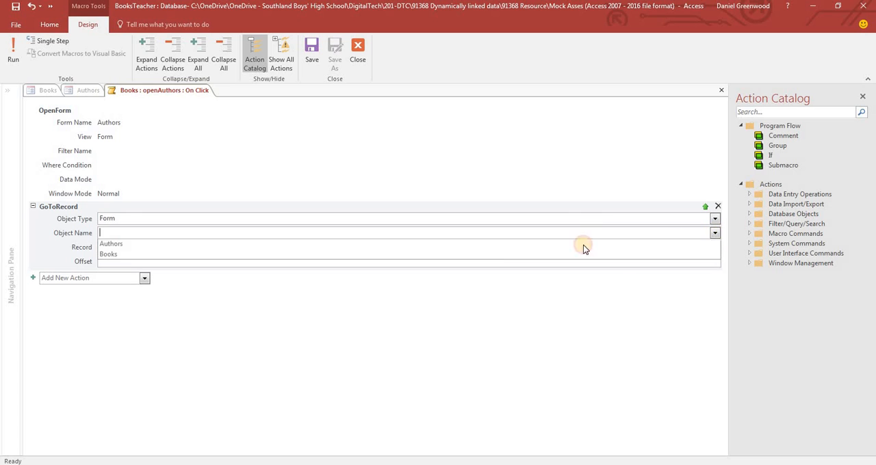
pyautogui.click(540, 245)
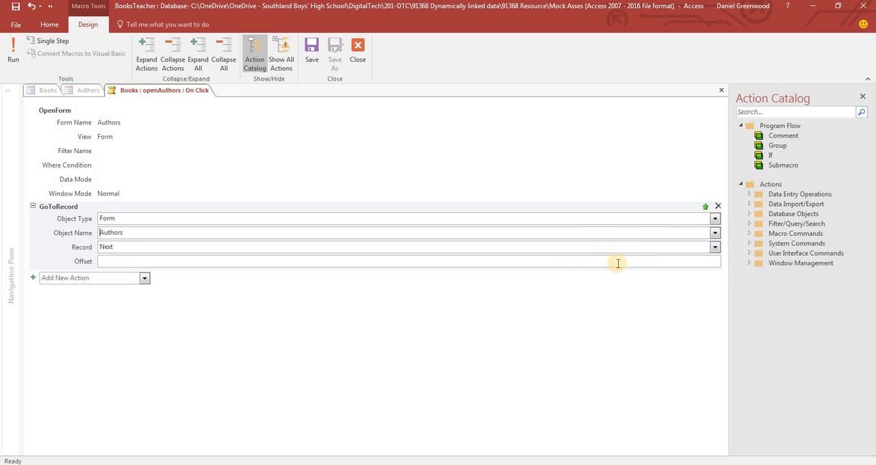
pyautogui.click(712, 249)
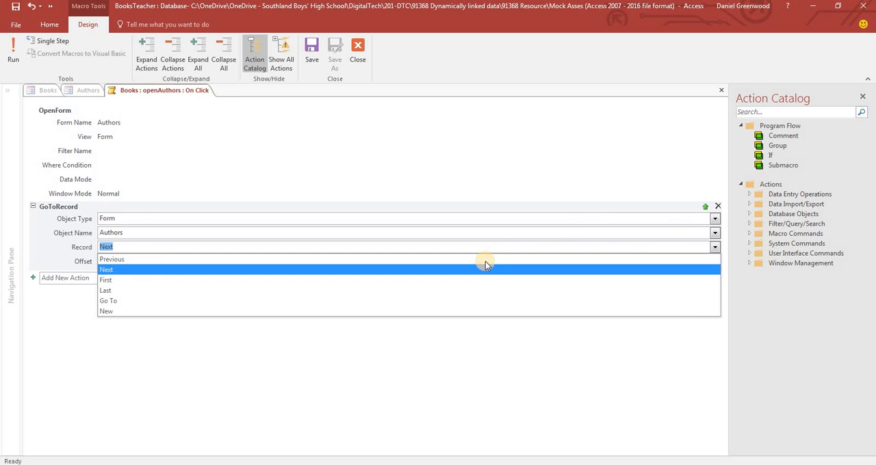
pyautogui.click(441, 313)
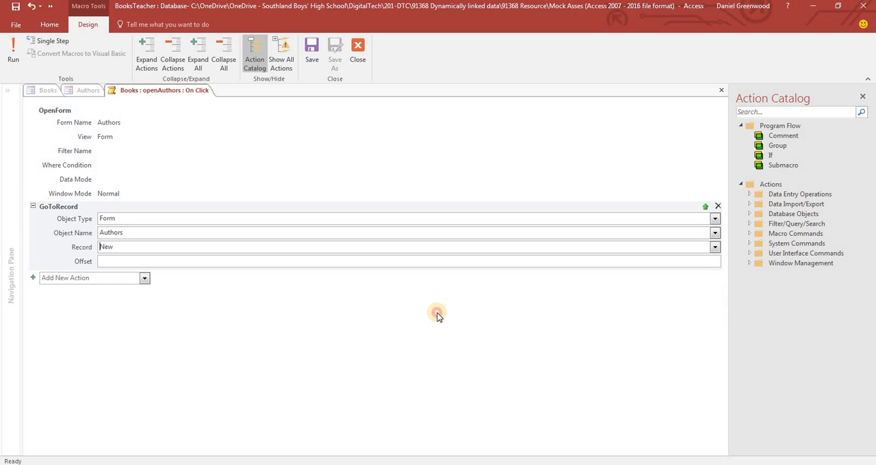
pyautogui.click(438, 315)
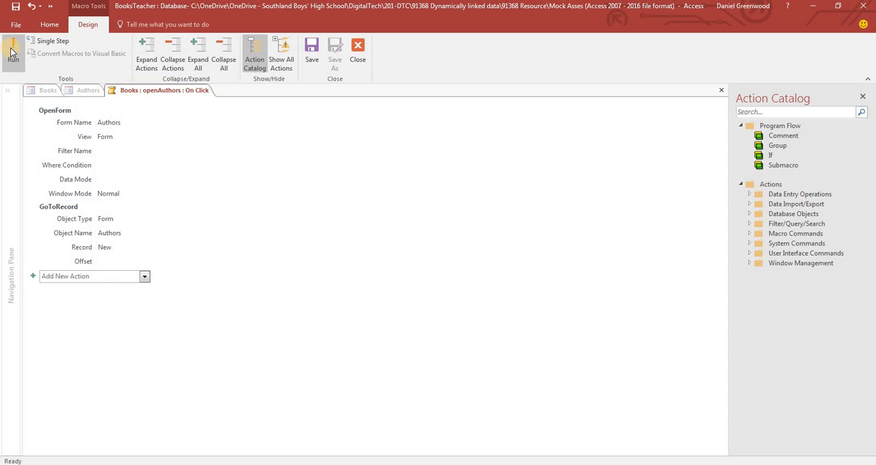
pyautogui.click(358, 52)
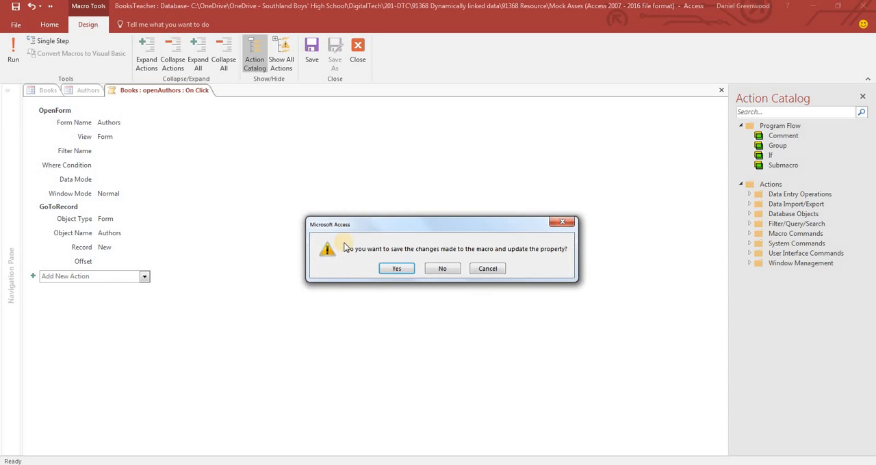
pyautogui.click(396, 269)
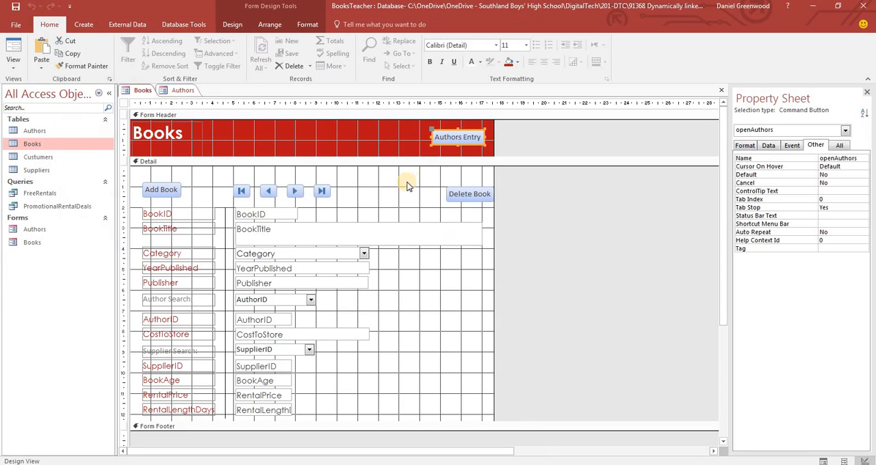
# Show the Books form in Form View and test the Authors Entry button
pyautogui.click(406, 186)
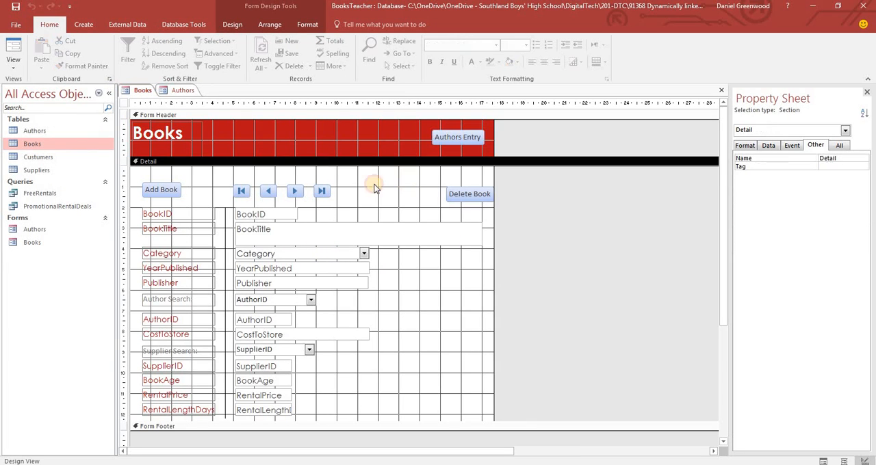
pyautogui.click(13, 50)
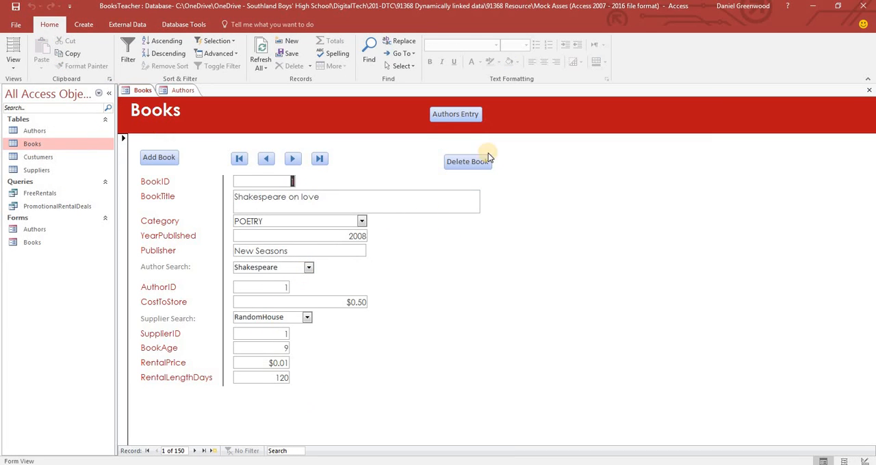
pyautogui.click(467, 114)
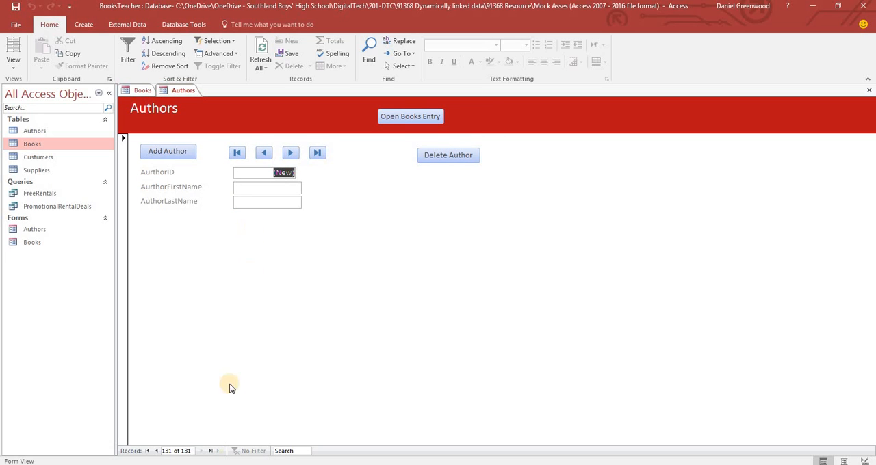
# Test the Authors form's record navigation by going back through the records and forward to the blank new record
pyautogui.click(265, 155)
pyautogui.click(289, 154)
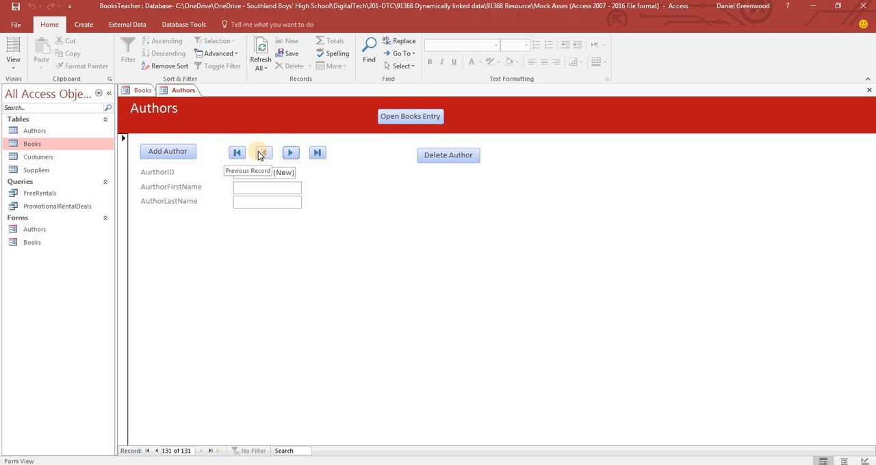
pyautogui.click(261, 156)
pyautogui.click(261, 156)
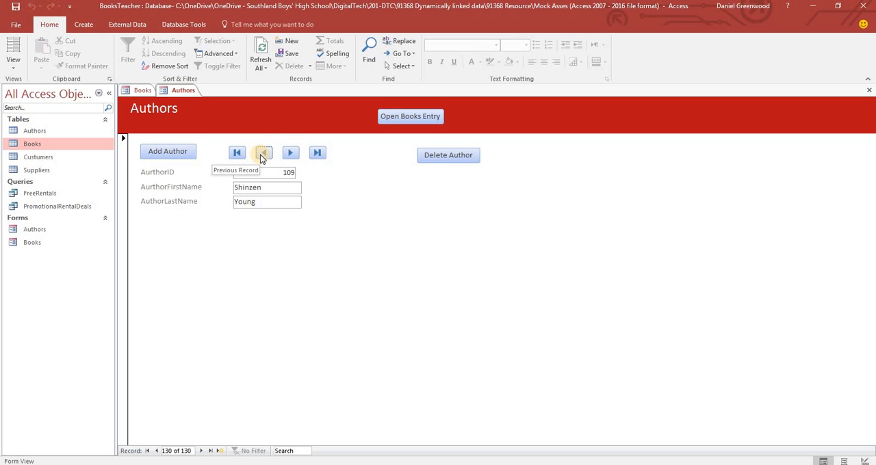
pyautogui.click(291, 156)
pyautogui.click(292, 157)
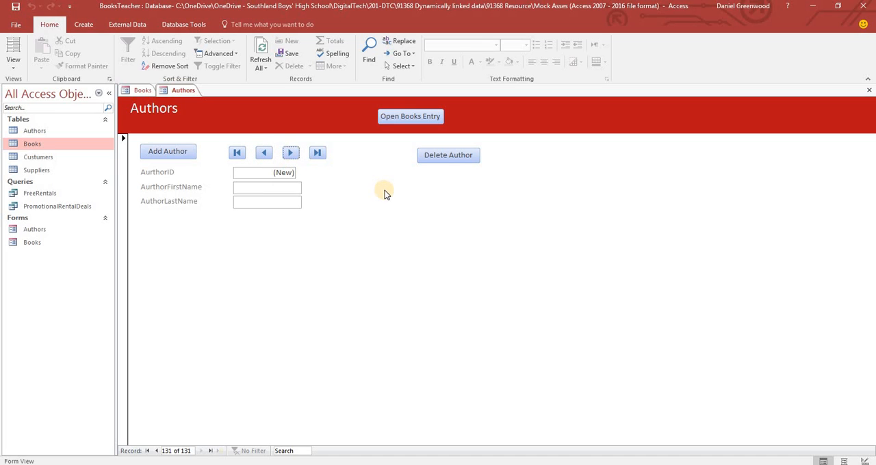
pyautogui.click(413, 118)
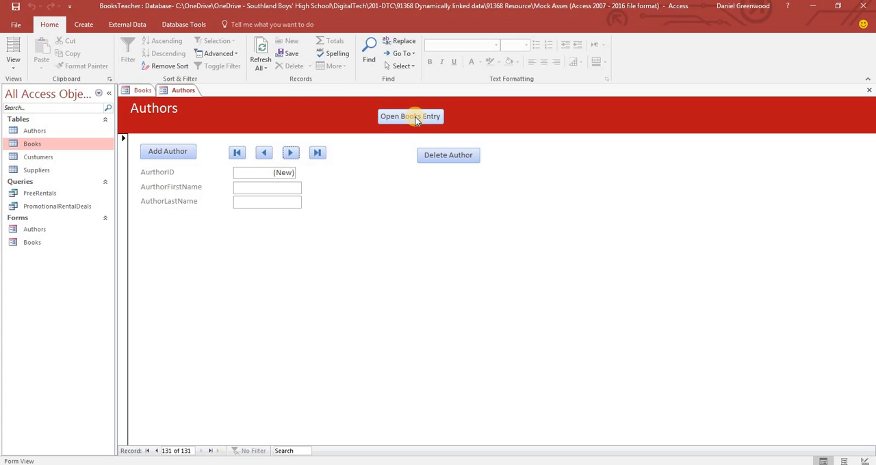
# Show the Authors form in Design View and open the Open Books Entry button's click macro
pyautogui.click(11, 64)
pyautogui.click(25, 133)
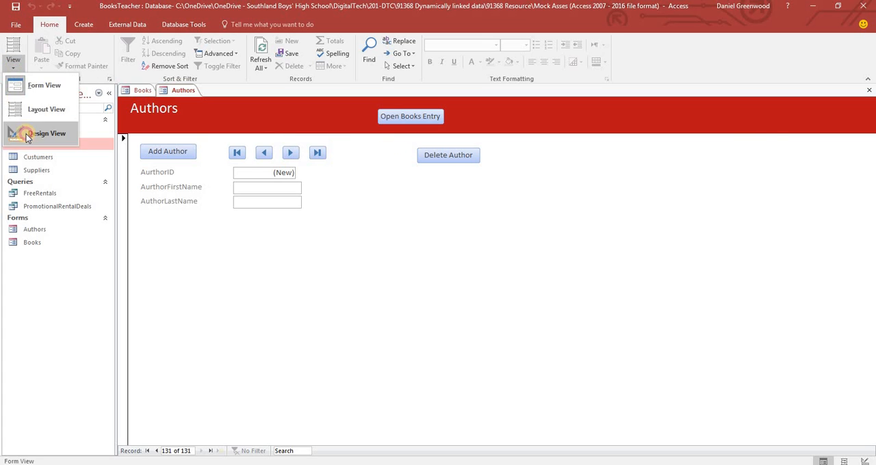
pyautogui.rightClick(410, 144)
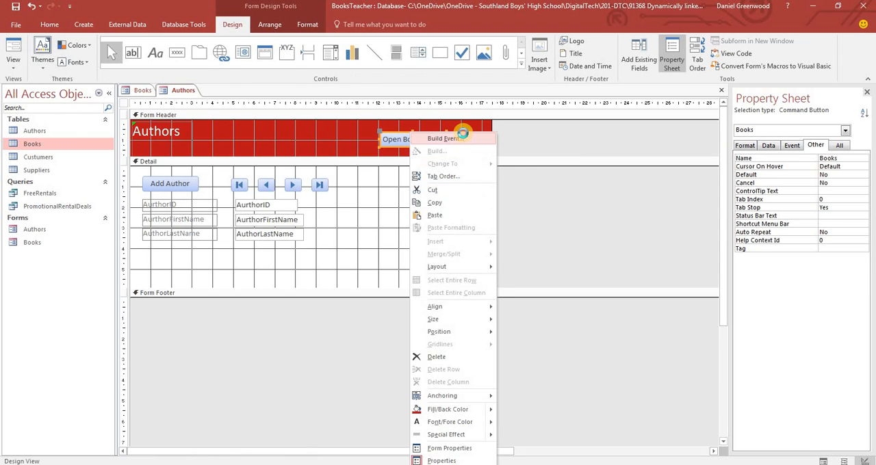
pyautogui.click(465, 136)
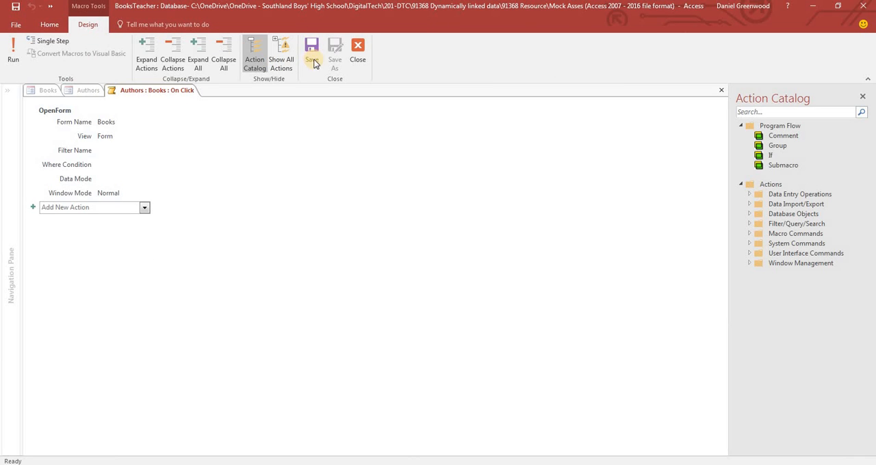
# Add a Refresh menu command action to the macro and move it above OpenForm
pyautogui.click(144, 207)
pyautogui.moveTo(147, 302); pyautogui.dragTo(118, 387)
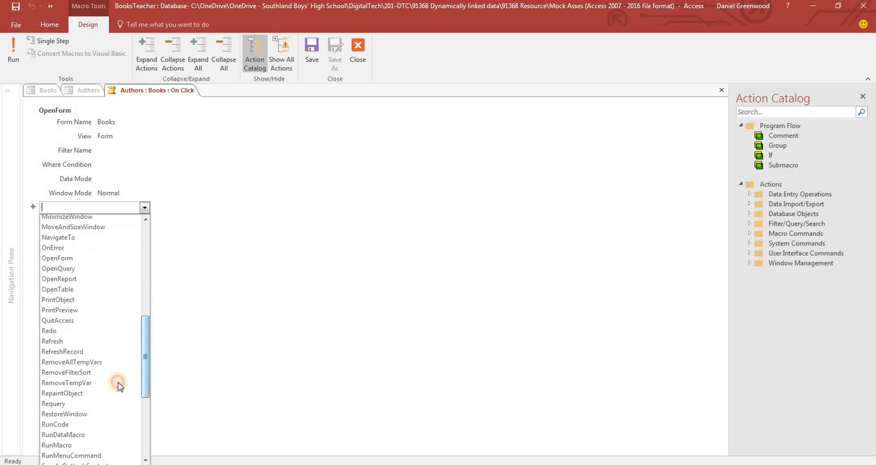
pyautogui.click(74, 342)
pyautogui.moveTo(71, 206); pyautogui.dragTo(76, 111)
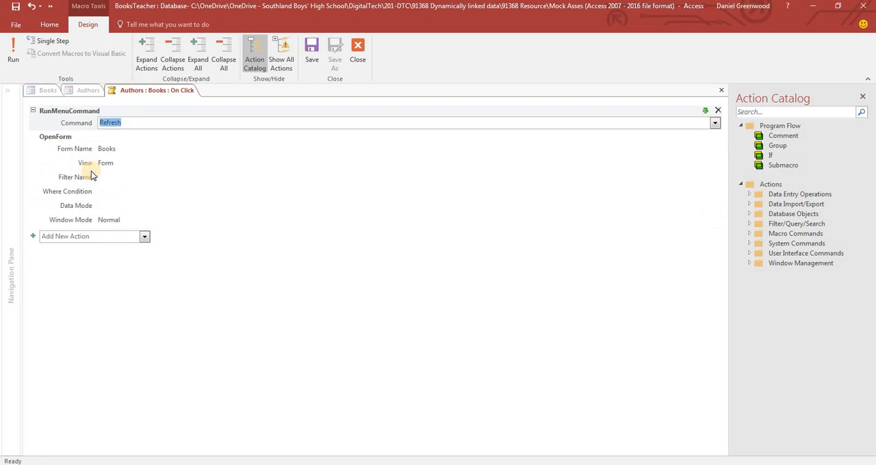
pyautogui.rightClick(82, 119)
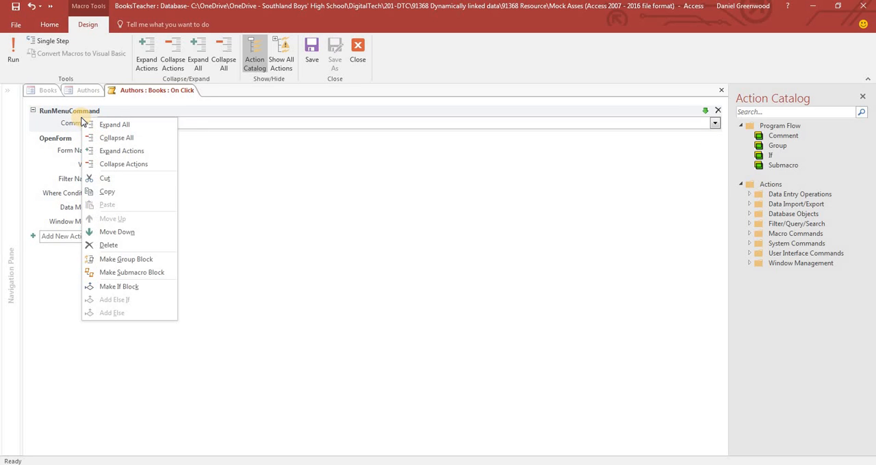
pyautogui.click(229, 322)
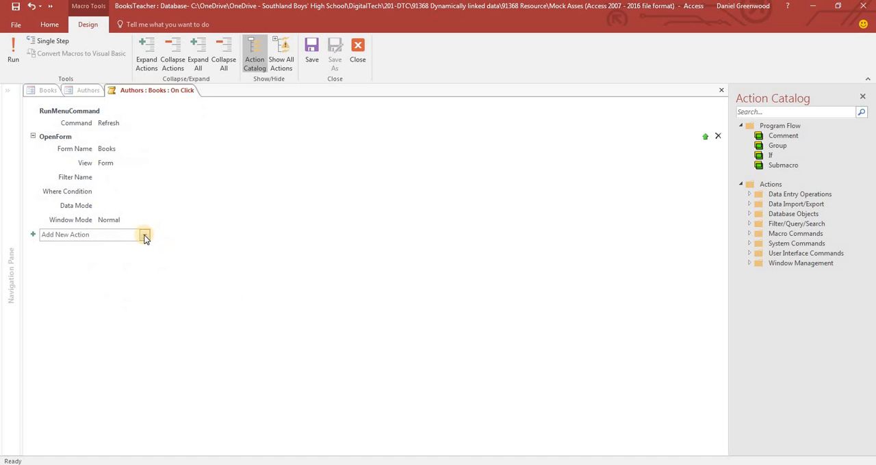
# Add a GoToRecord action after the OpenForm action in the button's macro
pyautogui.click(144, 234)
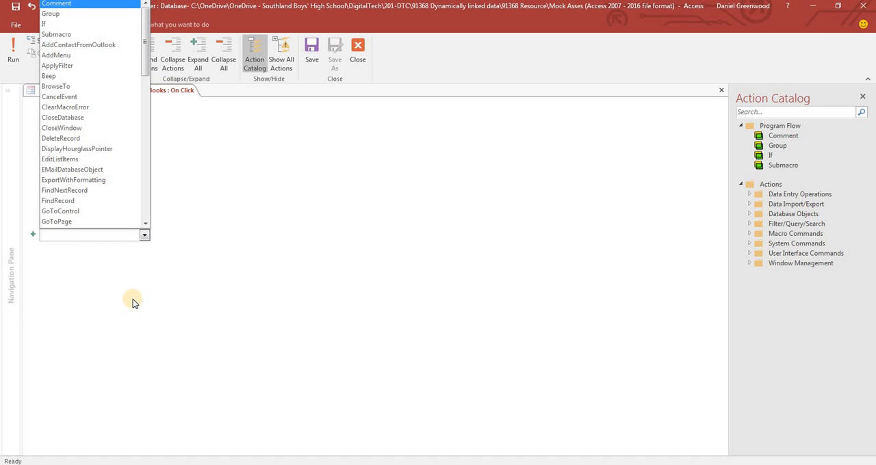
pyautogui.click(159, 295)
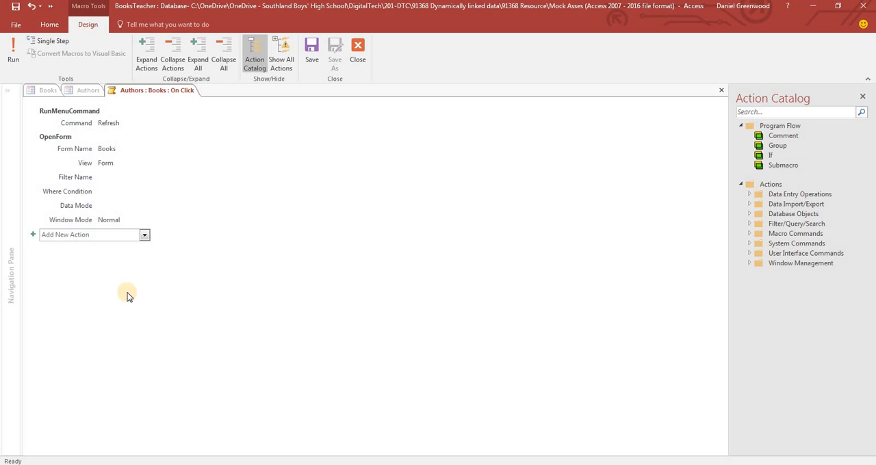
pyautogui.moveTo(87, 119)
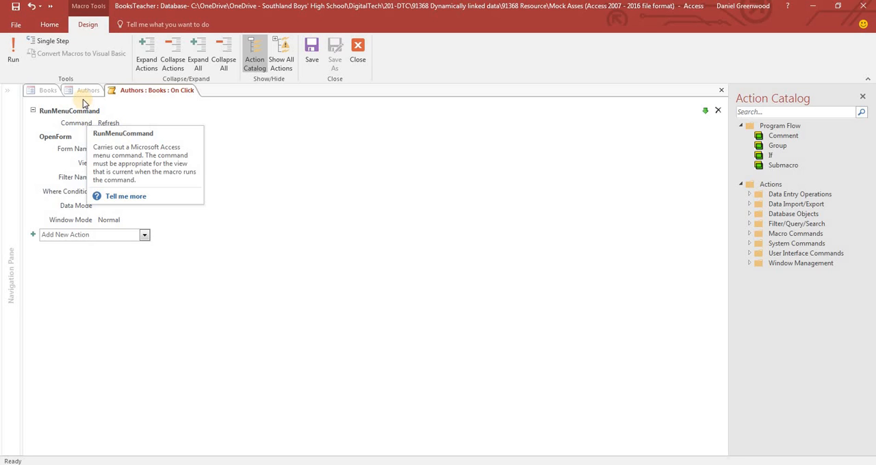
pyautogui.click(145, 237)
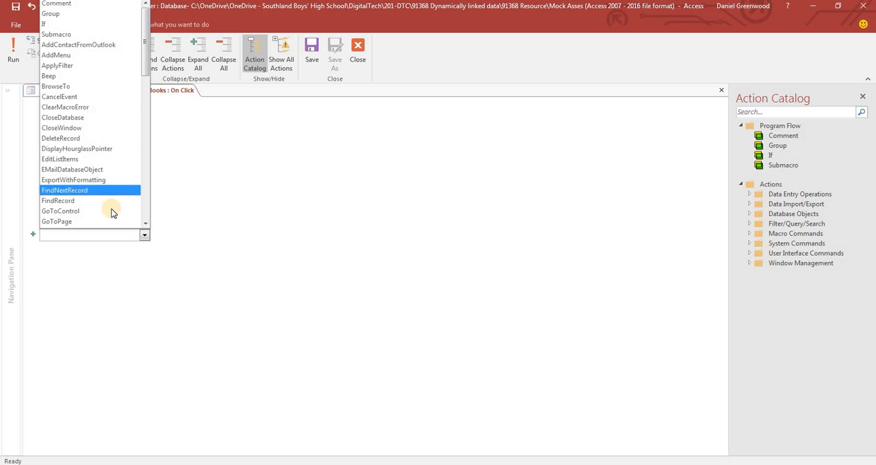
pyautogui.click(162, 214)
pyautogui.moveTo(134, 220)
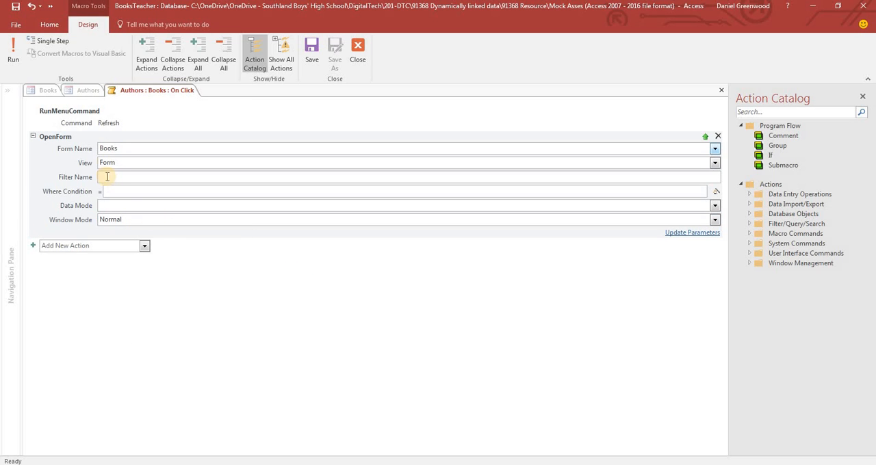
pyautogui.click(145, 248)
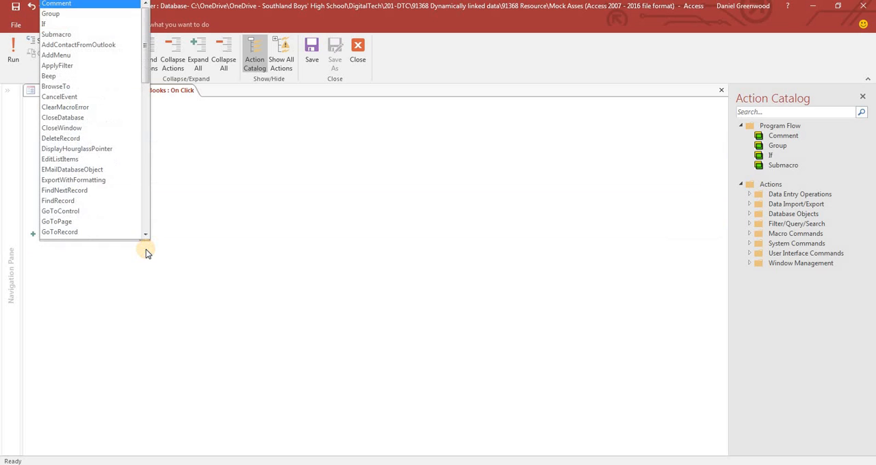
pyautogui.click(104, 232)
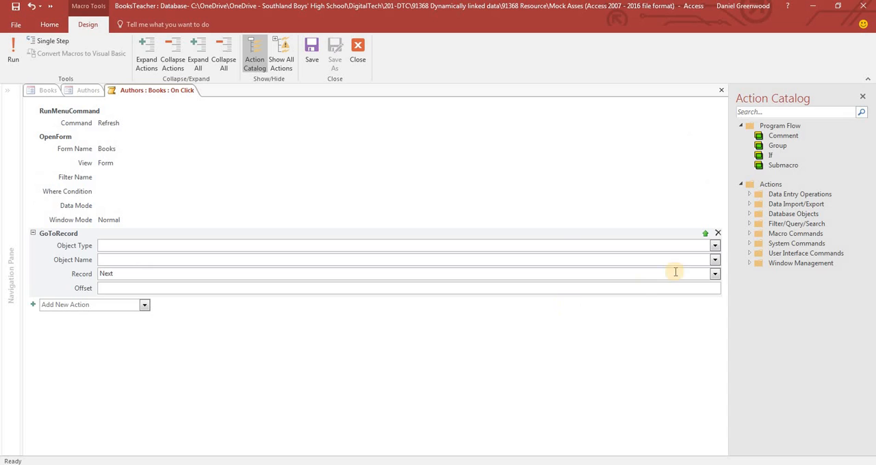
# Set the GoToRecord action to object type Form, object name Books and record Last
pyautogui.click(714, 248)
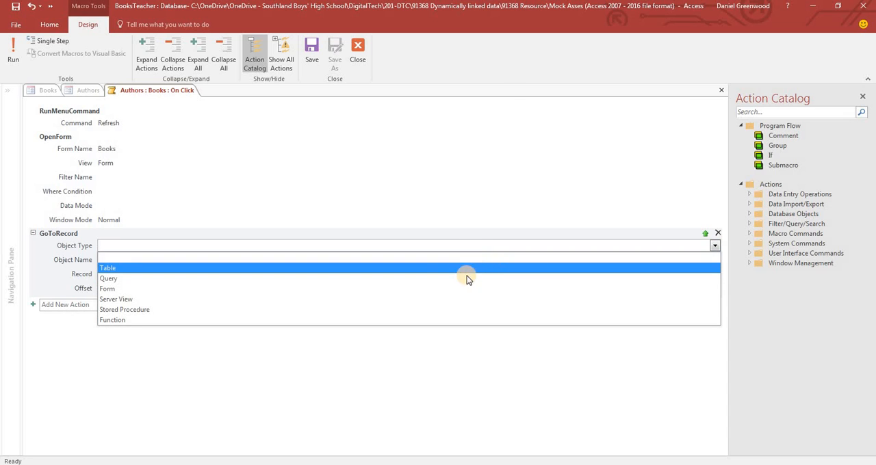
pyautogui.click(453, 289)
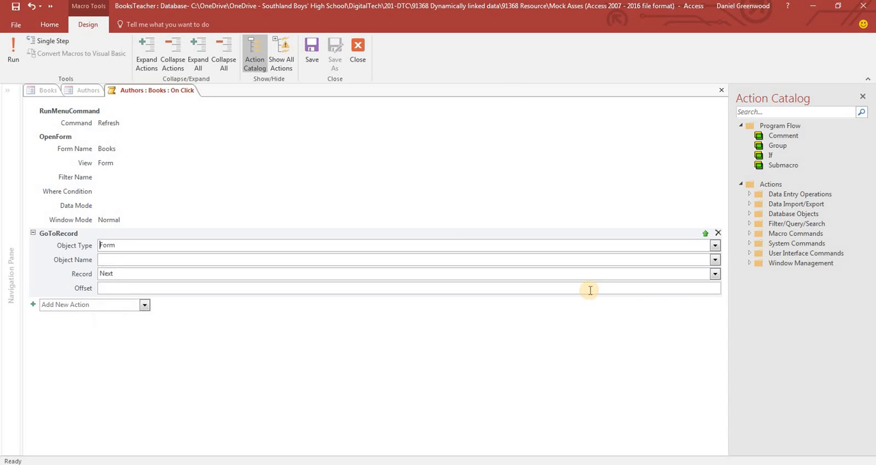
pyautogui.click(714, 260)
pyautogui.click(671, 282)
pyautogui.click(714, 274)
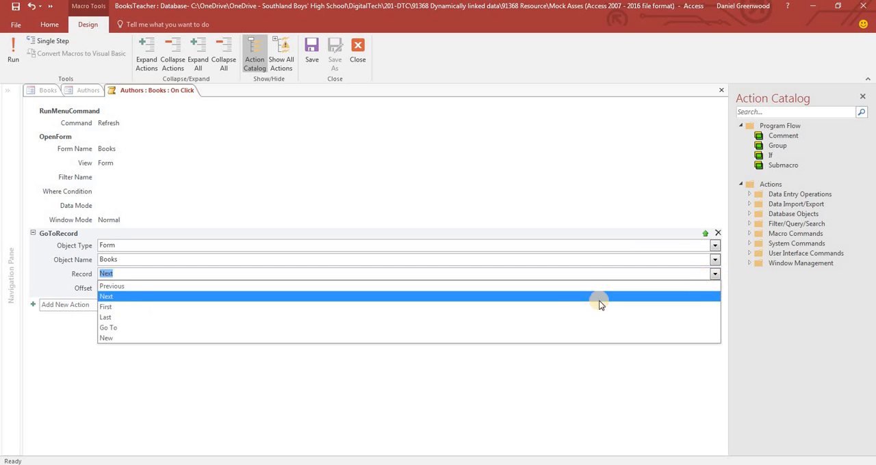
pyautogui.click(530, 321)
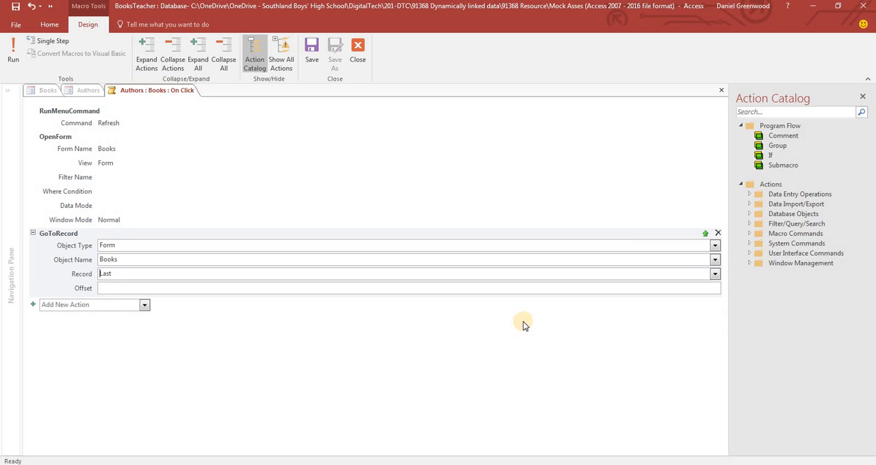
# Add a second Refresh menu command action after GoToRecord, then save and close the macro
pyautogui.click(145, 305)
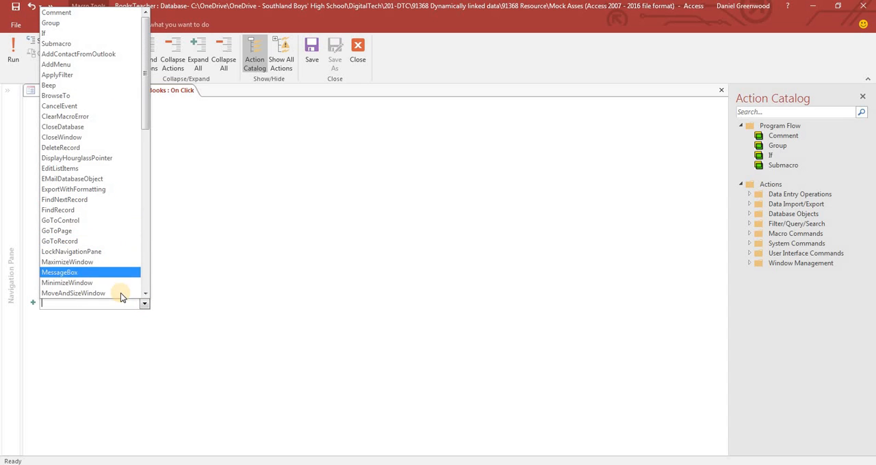
pyautogui.scroll(-5, 147, 294)
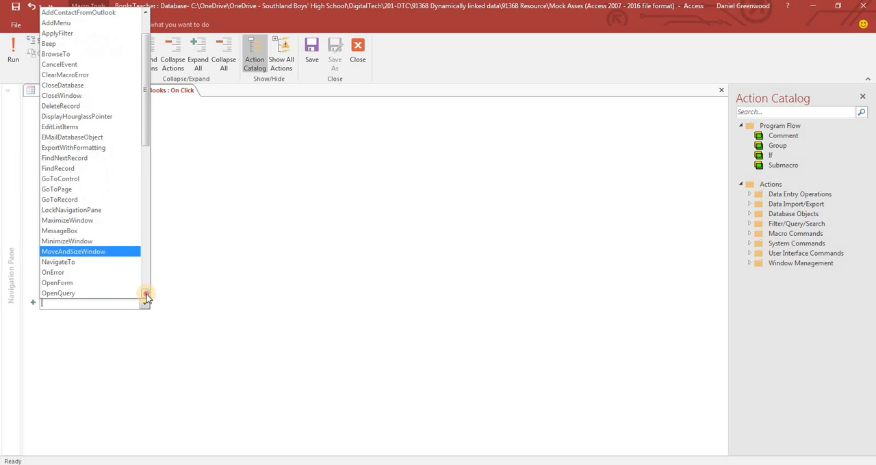
pyautogui.scroll(-3, 146, 294)
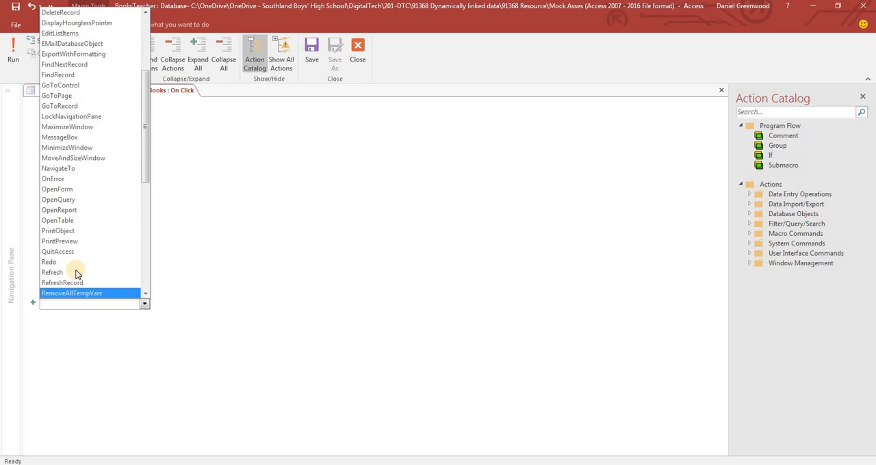
pyautogui.click(74, 271)
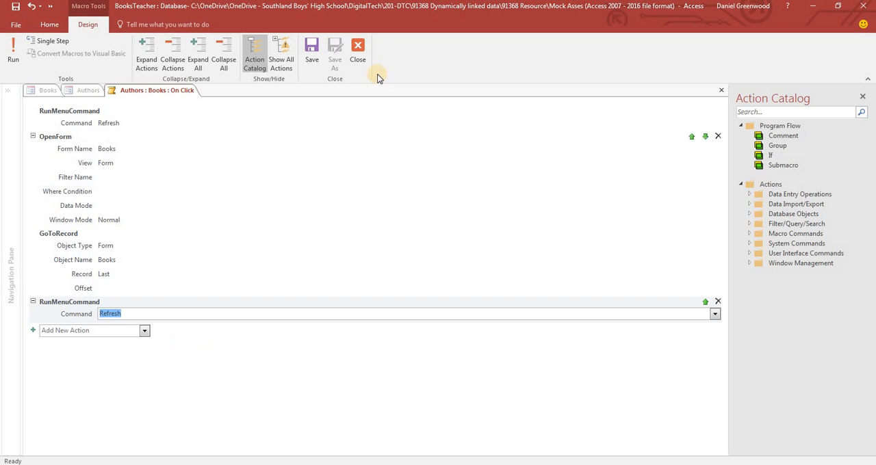
pyautogui.click(312, 46)
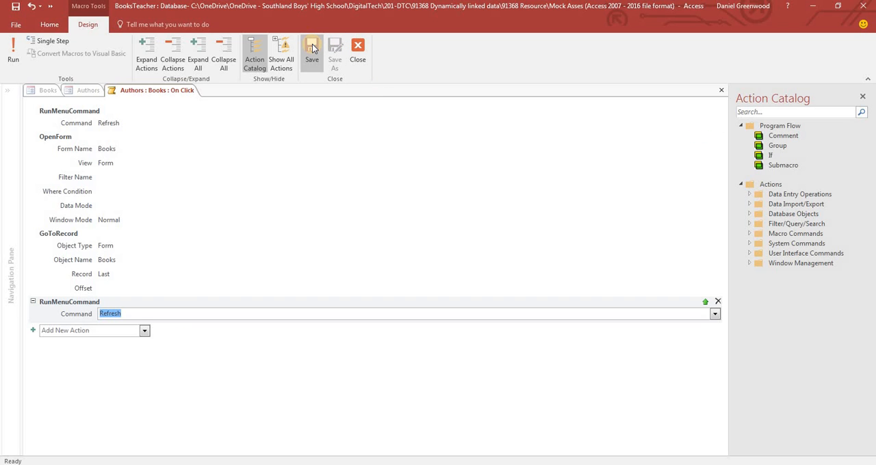
pyautogui.click(357, 48)
# Show the Authors form in Form View and check the record order backwards from the last record
pyautogui.click(127, 123)
pyautogui.click(14, 50)
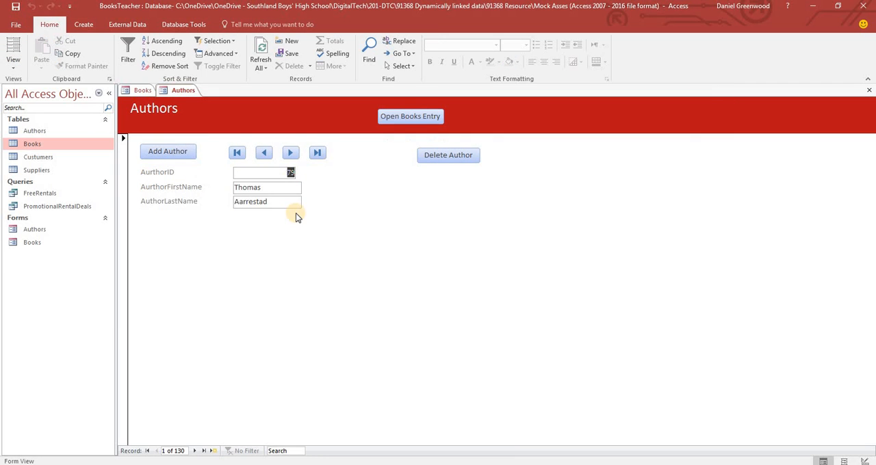
pyautogui.click(204, 452)
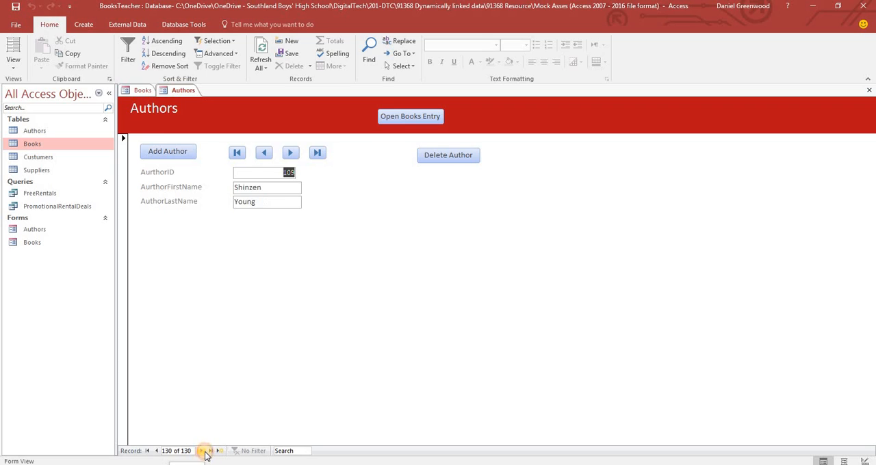
pyautogui.click(158, 452)
pyautogui.click(157, 452)
pyautogui.click(157, 452)
pyautogui.click(158, 451)
pyautogui.click(157, 452)
pyautogui.click(158, 453)
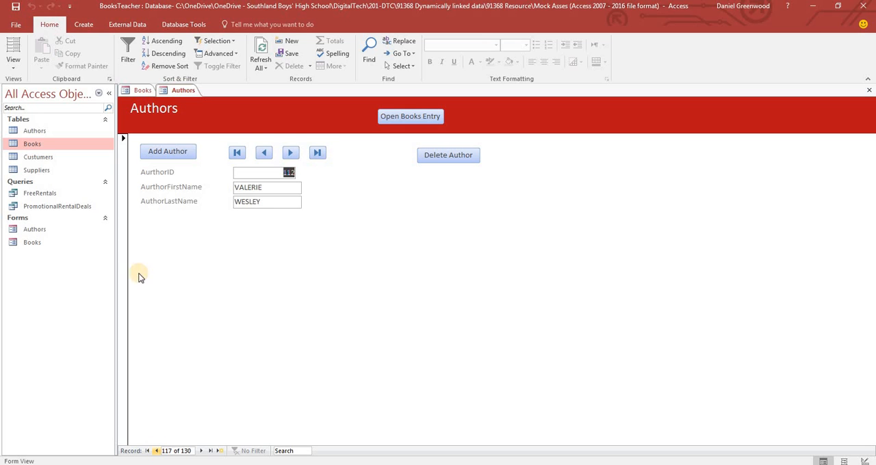
# Open the Authors table, sort it ascending by author last name and locate the record with AurthorID 130
pyautogui.doubleClick(30, 131)
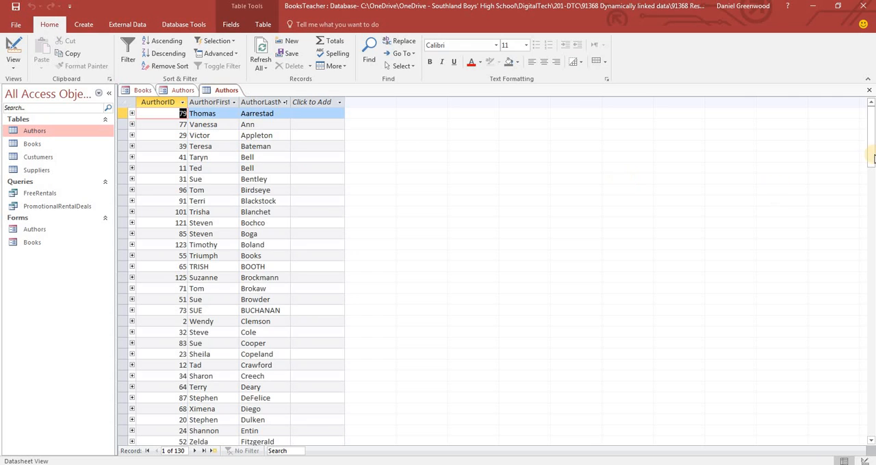
pyautogui.moveTo(871, 130)
pyautogui.mouseDown()
pyautogui.moveTo(871, 167)
pyautogui.moveTo(863, 124)
pyautogui.mouseUp()
pyautogui.click(260, 102)
pyautogui.click(164, 67)
pyautogui.click(163, 41)
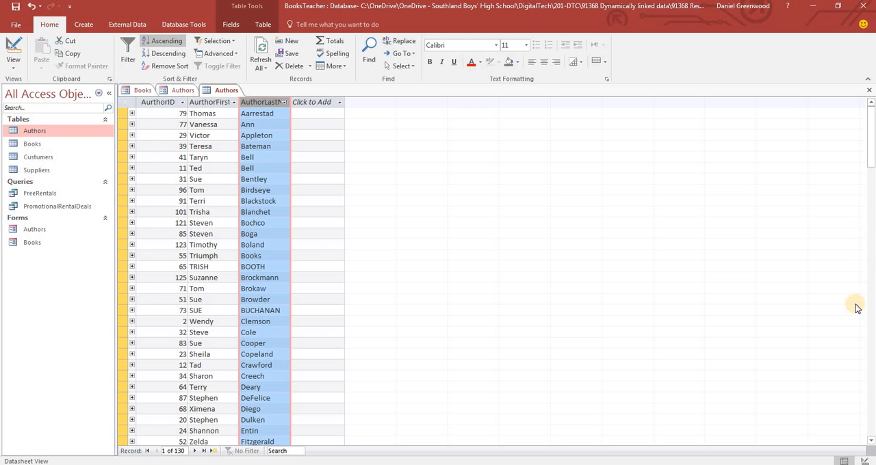
pyautogui.click(871, 219)
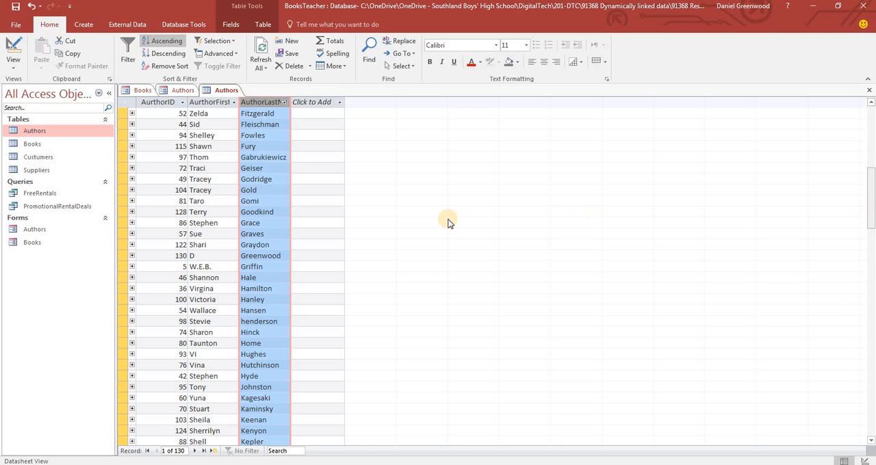
pyautogui.click(252, 255)
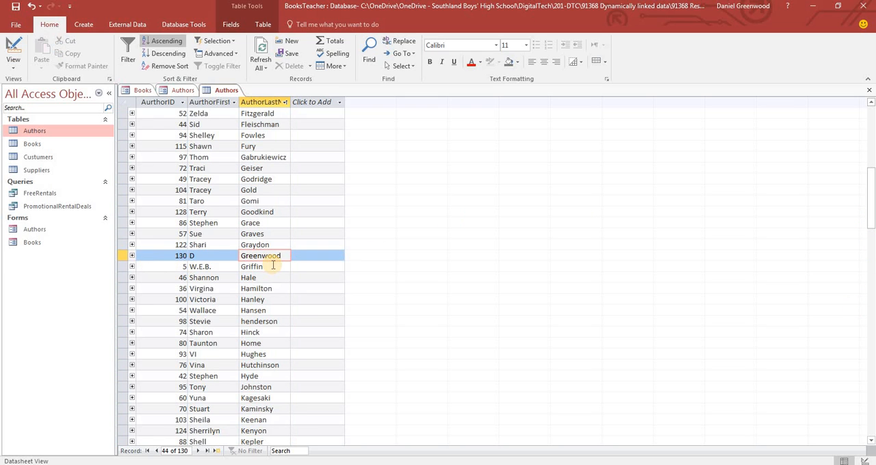
# Return to the Authors form and go to its last record to check the AurthorID
pyautogui.click(178, 91)
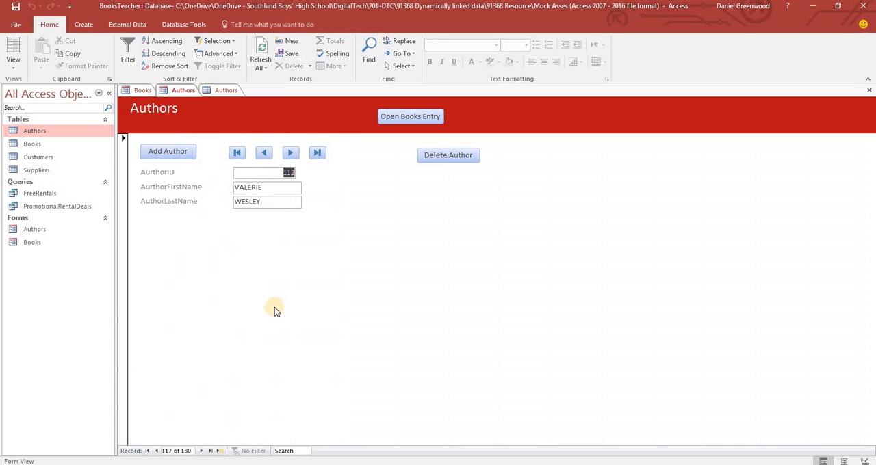
pyautogui.click(211, 452)
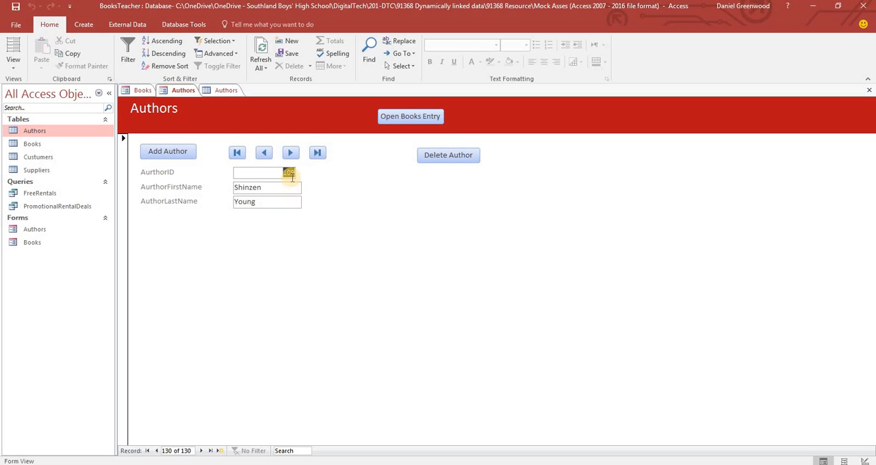
pyautogui.click(250, 173)
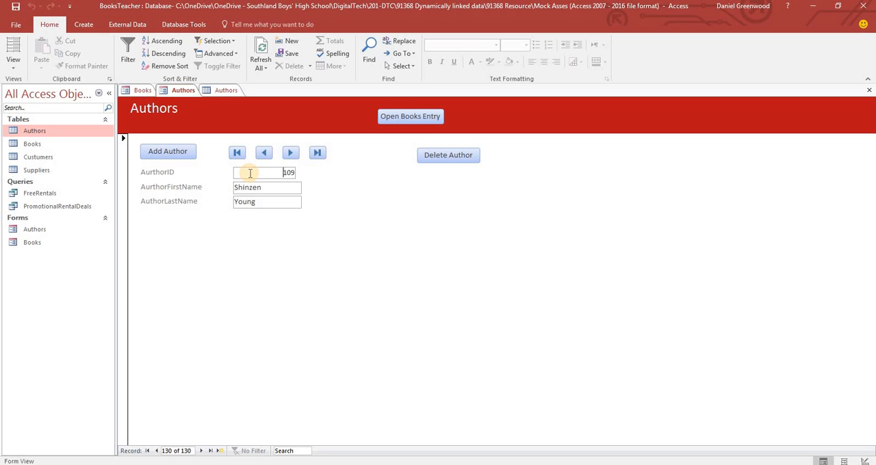
# Remove the sort from the Authors table and return to the Authors form
pyautogui.click(224, 91)
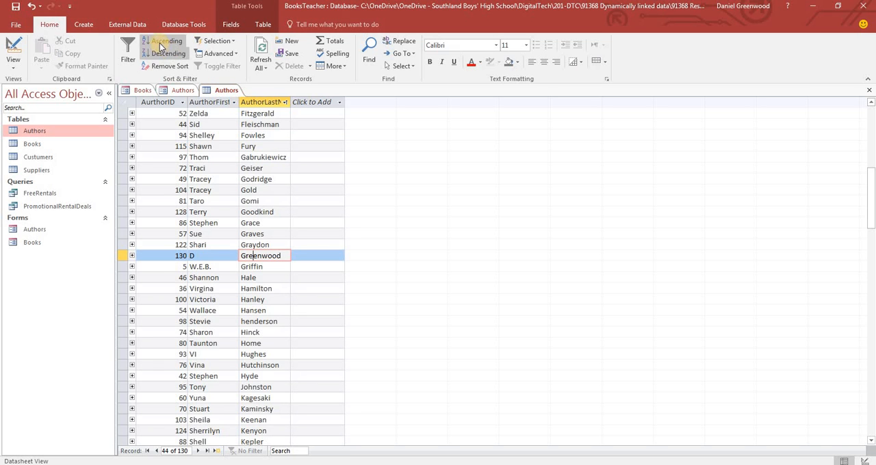
pyautogui.click(159, 68)
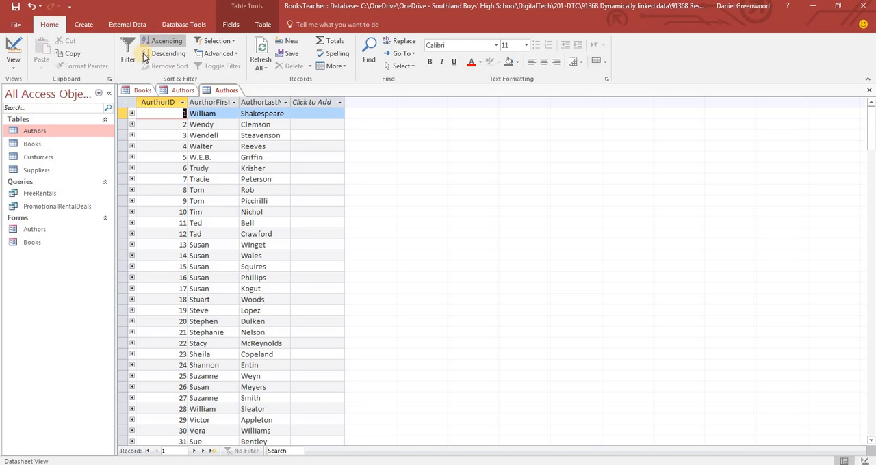
pyautogui.click(172, 91)
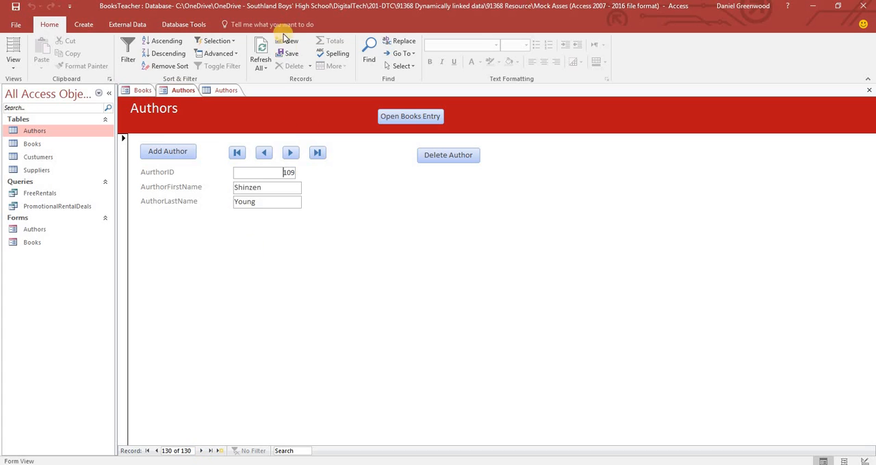
# Refresh the Authors form's records and test moving forward and back between the last records and the blank new record
pyautogui.click(261, 52)
pyautogui.click(203, 453)
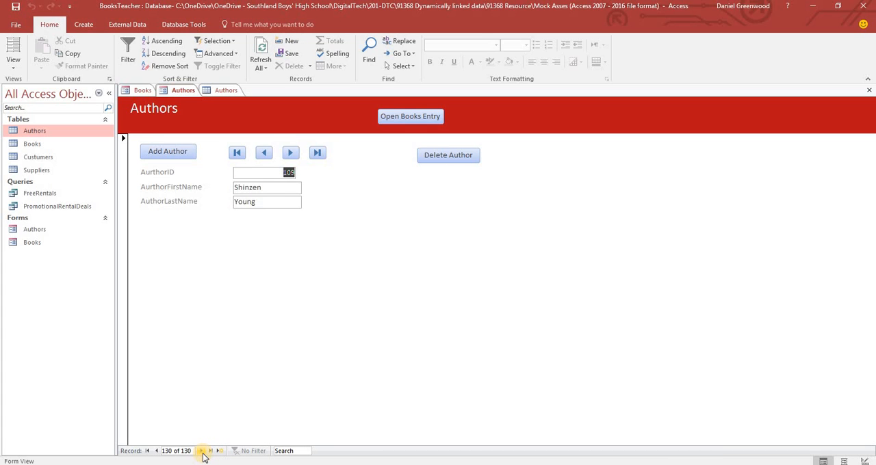
pyautogui.click(158, 452)
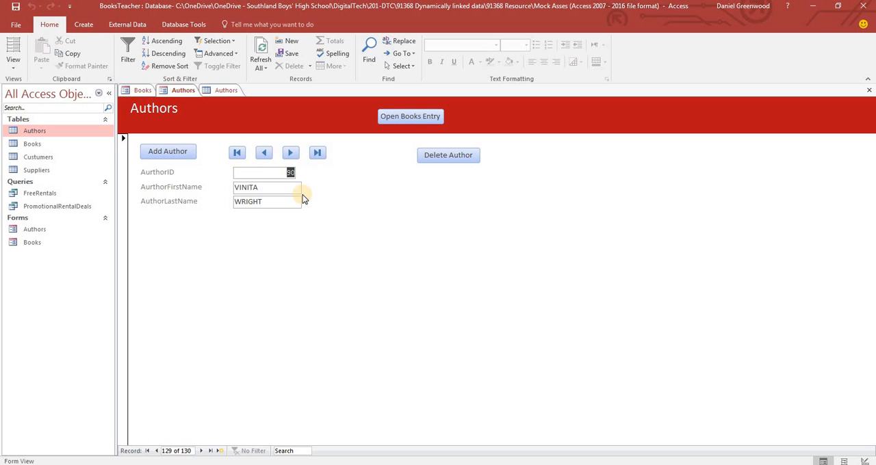
pyautogui.click(291, 153)
pyautogui.click(290, 153)
pyautogui.click(266, 153)
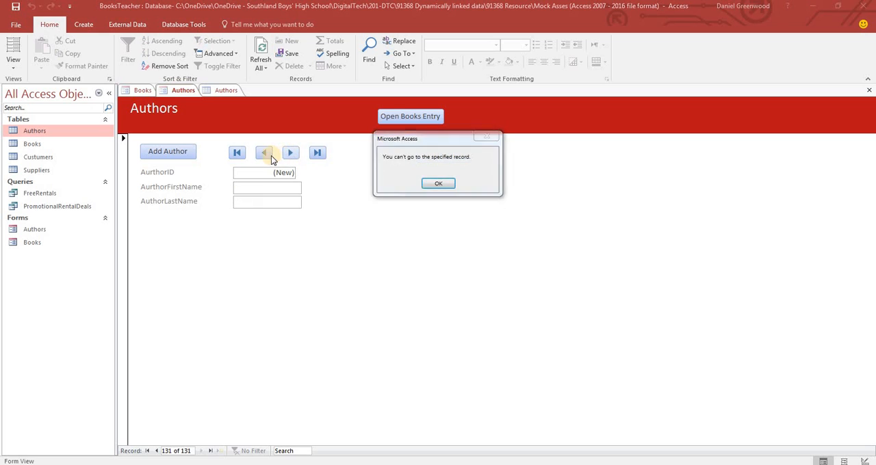
pyautogui.click(439, 184)
pyautogui.click(262, 155)
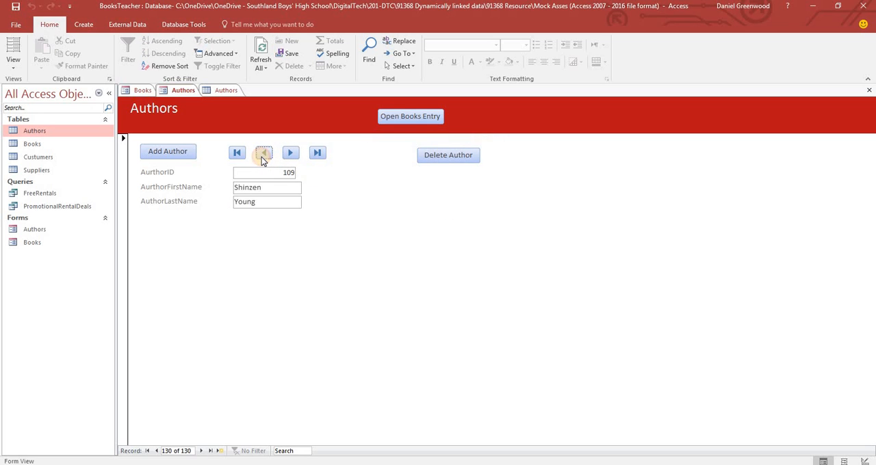
# Step backwards through the Authors form to the first record to check the order by author last name
pyautogui.click(262, 155)
pyautogui.click(262, 155)
pyautogui.click(262, 155)
pyautogui.click(262, 155)
pyautogui.click(262, 155)
pyautogui.click(262, 156)
pyautogui.click(262, 155)
pyautogui.click(262, 155)
pyautogui.click(262, 155)
pyautogui.click(262, 155)
pyautogui.click(262, 155)
pyautogui.click(262, 155)
pyautogui.click(263, 155)
pyautogui.click(262, 156)
pyautogui.click(262, 156)
pyautogui.click(262, 156)
pyautogui.click(262, 155)
pyautogui.click(263, 155)
pyautogui.click(262, 155)
pyautogui.click(262, 155)
pyautogui.click(262, 156)
pyautogui.click(262, 155)
pyautogui.click(262, 155)
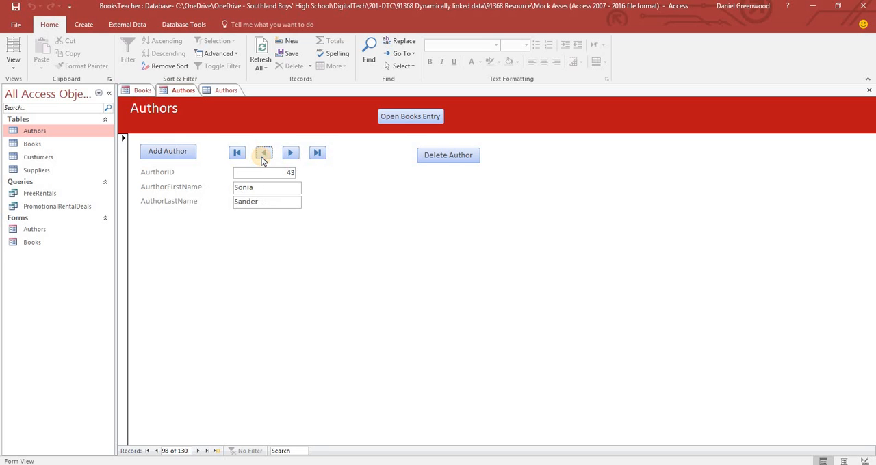
pyautogui.click(262, 156)
pyautogui.click(262, 156)
pyautogui.click(262, 156)
pyautogui.click(262, 155)
pyautogui.click(262, 155)
pyautogui.click(262, 156)
pyautogui.click(262, 156)
pyautogui.click(262, 155)
pyautogui.click(262, 155)
pyautogui.click(262, 155)
pyautogui.click(262, 155)
pyautogui.click(262, 156)
pyautogui.click(262, 155)
pyautogui.click(262, 156)
pyautogui.click(262, 156)
pyautogui.click(262, 155)
pyautogui.click(262, 156)
pyautogui.click(262, 155)
pyautogui.click(262, 155)
pyautogui.click(262, 155)
pyautogui.click(263, 154)
pyautogui.click(263, 155)
pyautogui.click(263, 155)
pyautogui.click(264, 155)
pyautogui.click(263, 155)
pyautogui.click(263, 155)
pyautogui.click(263, 155)
pyautogui.click(264, 154)
pyautogui.click(264, 155)
pyautogui.click(264, 155)
pyautogui.click(263, 154)
pyautogui.click(264, 155)
pyautogui.click(264, 155)
pyautogui.click(264, 154)
pyautogui.click(264, 154)
pyautogui.click(264, 155)
pyautogui.click(263, 155)
pyautogui.click(263, 154)
pyautogui.click(263, 155)
pyautogui.click(263, 155)
pyautogui.click(263, 155)
pyautogui.click(263, 154)
pyautogui.click(263, 155)
pyautogui.click(263, 154)
pyautogui.click(264, 154)
pyautogui.click(263, 155)
pyautogui.click(263, 154)
pyautogui.click(264, 155)
pyautogui.click(263, 154)
pyautogui.click(263, 154)
pyautogui.click(264, 155)
pyautogui.click(264, 155)
pyautogui.click(263, 154)
pyautogui.click(264, 154)
pyautogui.click(263, 154)
pyautogui.click(263, 155)
pyautogui.click(263, 155)
pyautogui.click(264, 155)
pyautogui.click(263, 155)
pyautogui.click(264, 154)
pyautogui.click(264, 154)
pyautogui.click(263, 155)
pyautogui.click(264, 154)
pyautogui.click(263, 155)
pyautogui.click(264, 155)
pyautogui.click(263, 154)
pyautogui.click(263, 155)
pyautogui.click(263, 154)
pyautogui.click(264, 155)
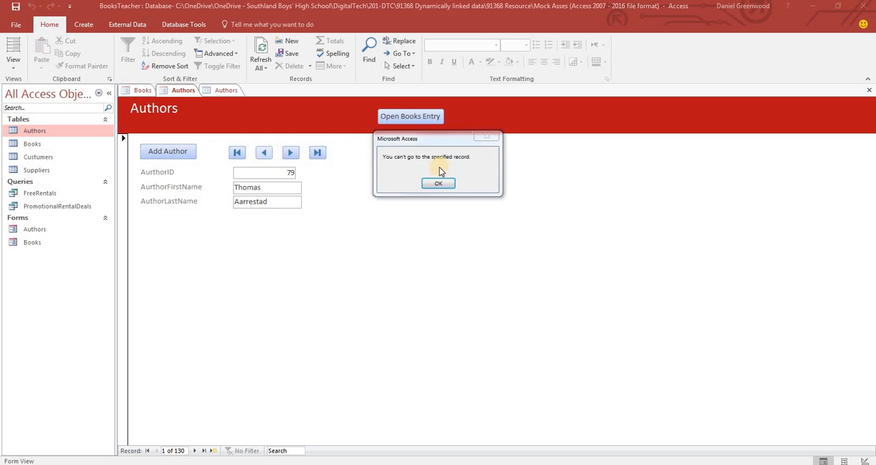
pyautogui.click(435, 184)
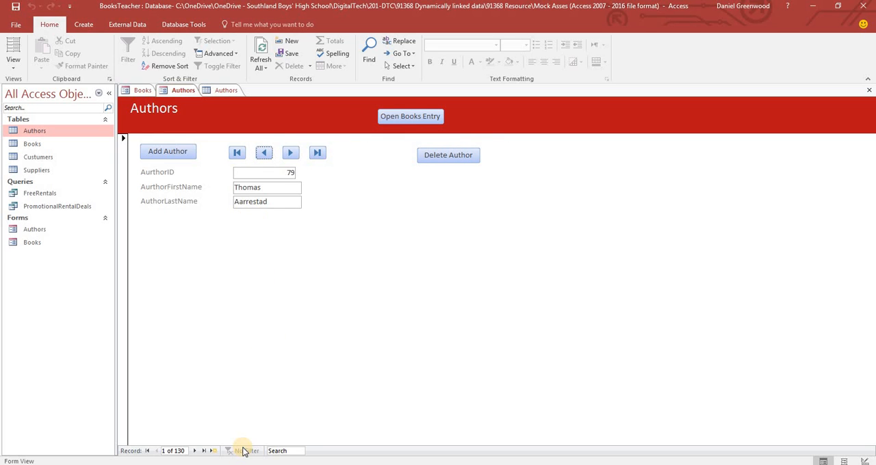
# Search the Authors form by partial last name for the author with AurthorID 130 and try to delete that record
pyautogui.click(287, 451)
pyautogui.write('gree')
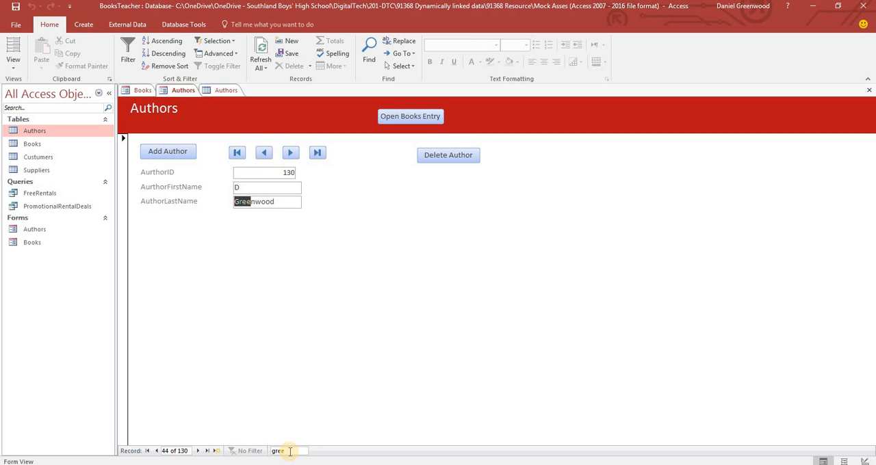
pyautogui.click(193, 200)
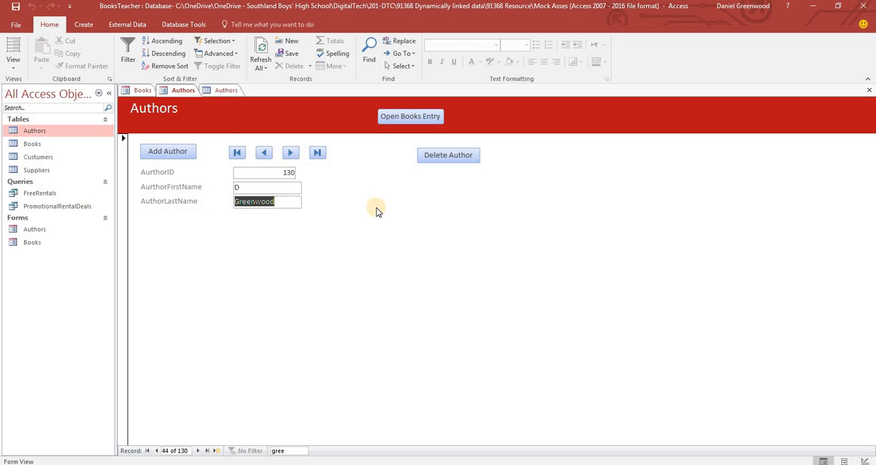
pyautogui.click(448, 154)
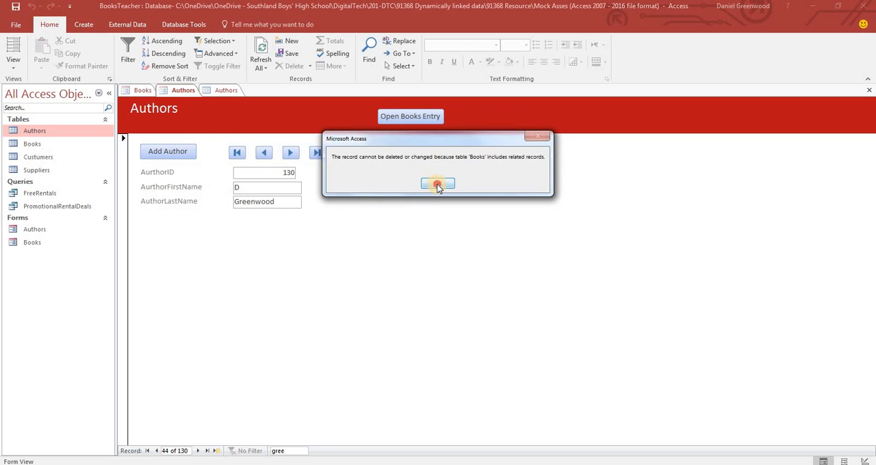
pyautogui.click(439, 185)
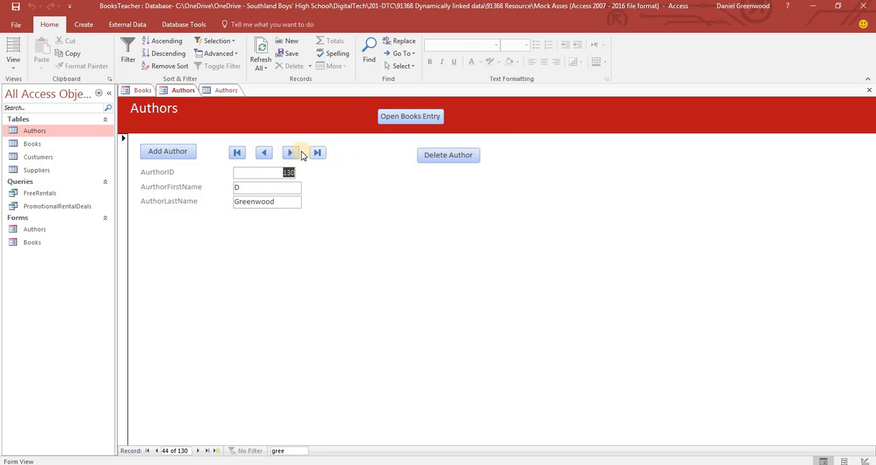
# Add a new author record and enter the author's first and last name
pyautogui.click(175, 152)
pyautogui.click(287, 186)
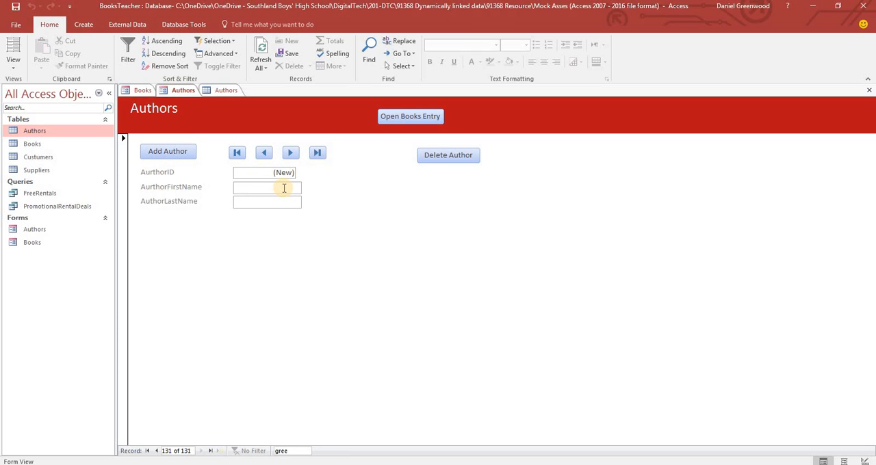
pyautogui.write('Mr')
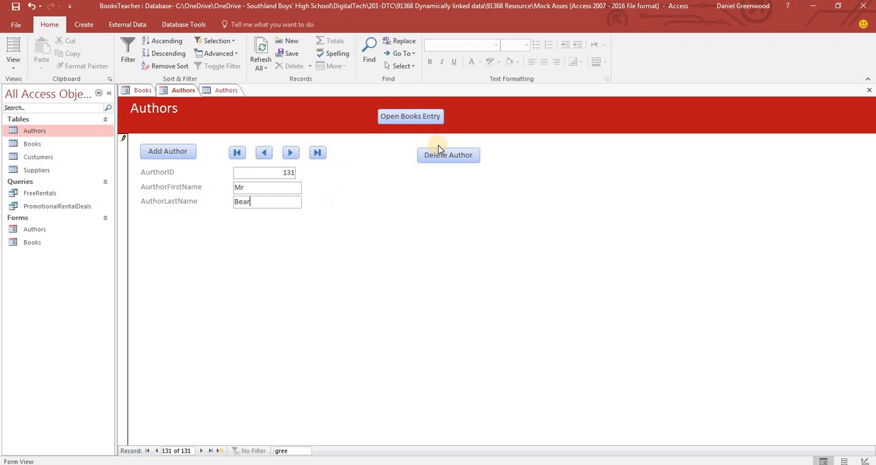
# Open the Books form from the Authors form and check the start of the Author Search list for the new author
pyautogui.click(410, 116)
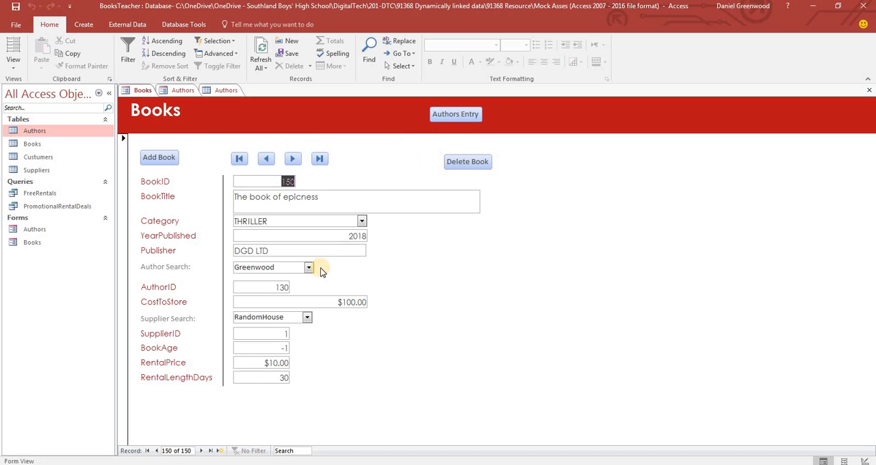
pyautogui.click(308, 270)
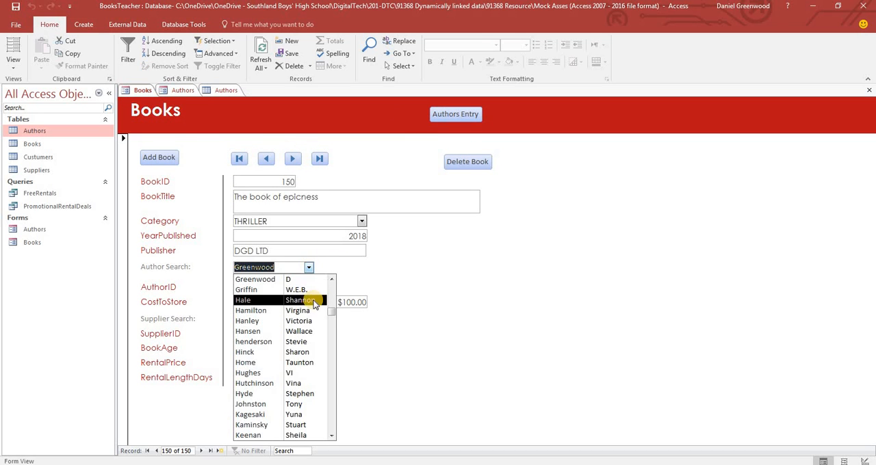
pyautogui.moveTo(332, 313); pyautogui.dragTo(332, 277)
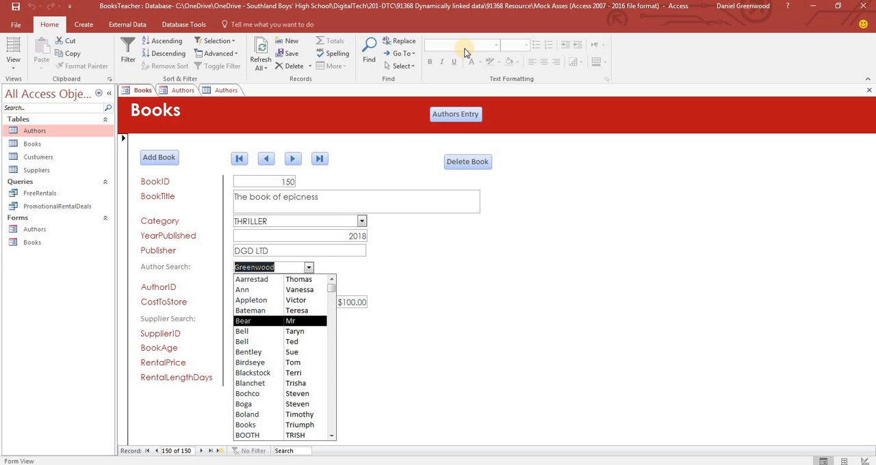
pyautogui.click(400, 260)
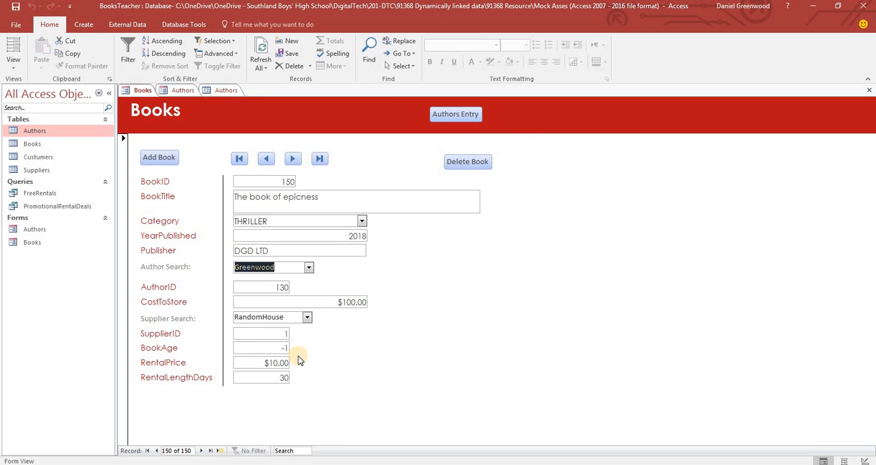